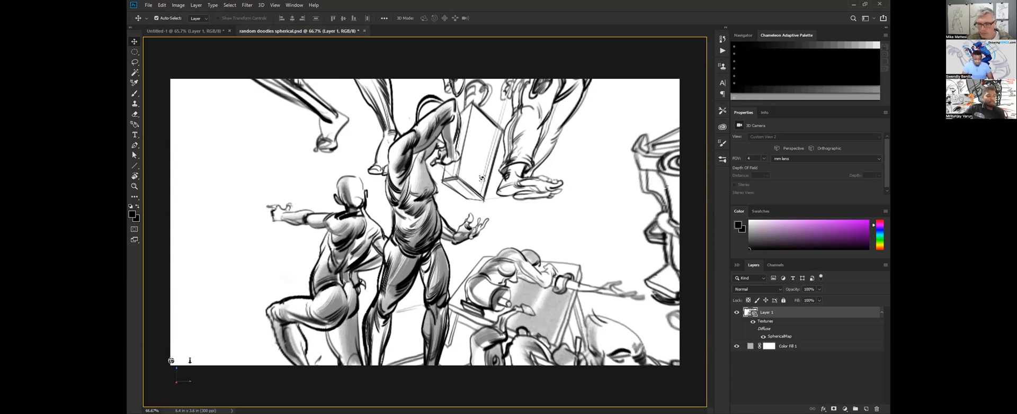
Look around the spherical panorama of figure doodles by rotating its 3D camera.
drag(486, 207, 496, 209)
mouse_move(500, 212)
mouse_down()
mouse_move(512, 215)
mouse_move(507, 223)
mouse_move(496, 209)
mouse_up()
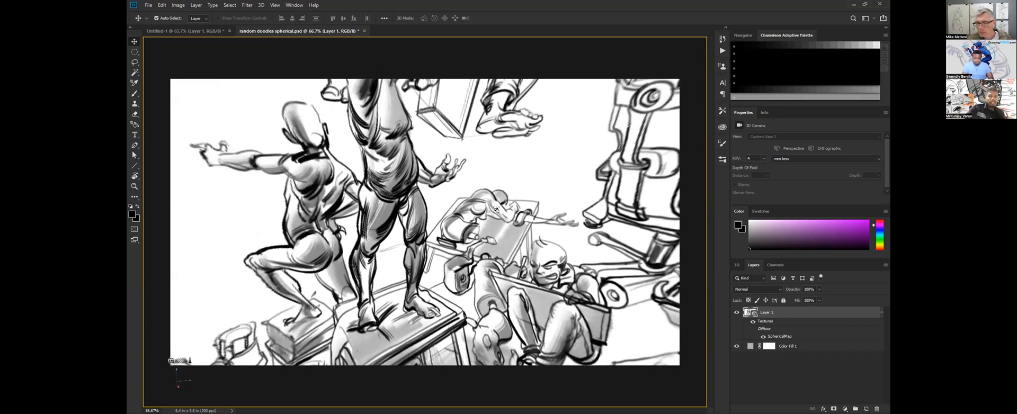
drag(525, 183, 538, 175)
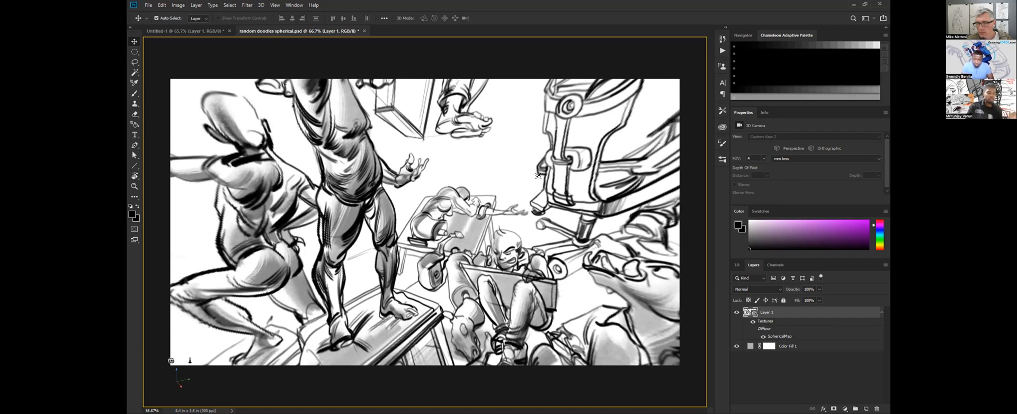
drag(522, 213, 518, 213)
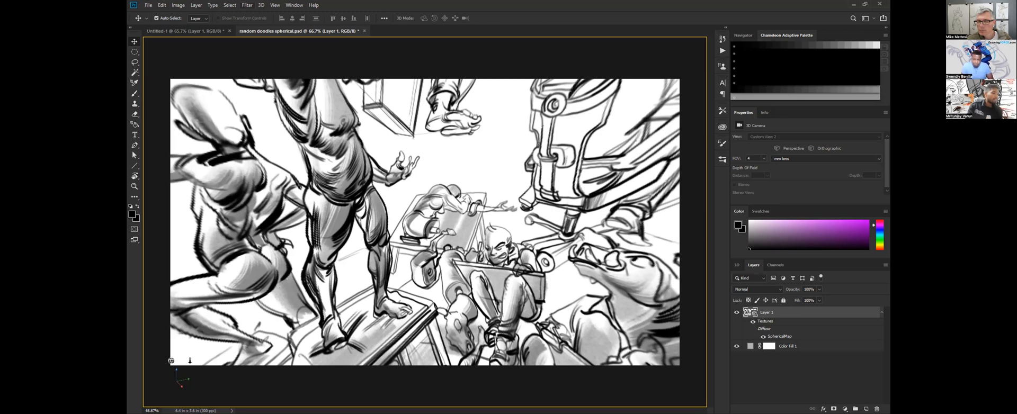
In the blank Untitled-1 document, brush a large circular sphere outline with curved vertical guidelines, using a smaller brush size.
click(185, 30)
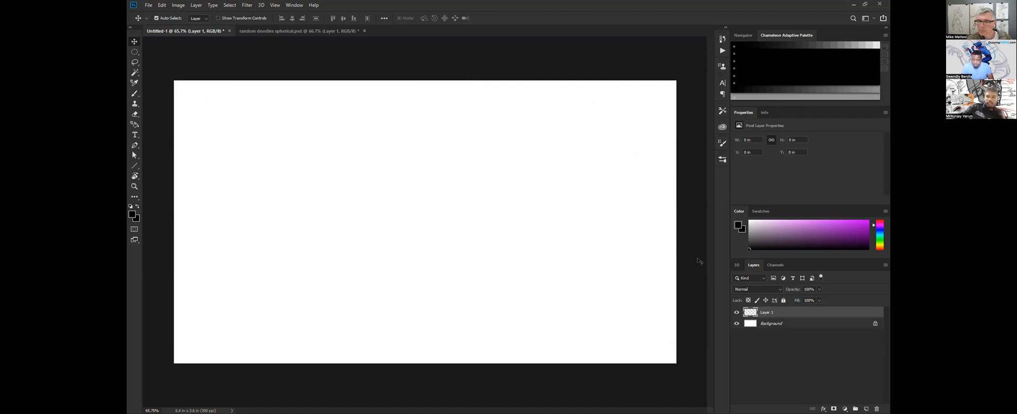
key(b)
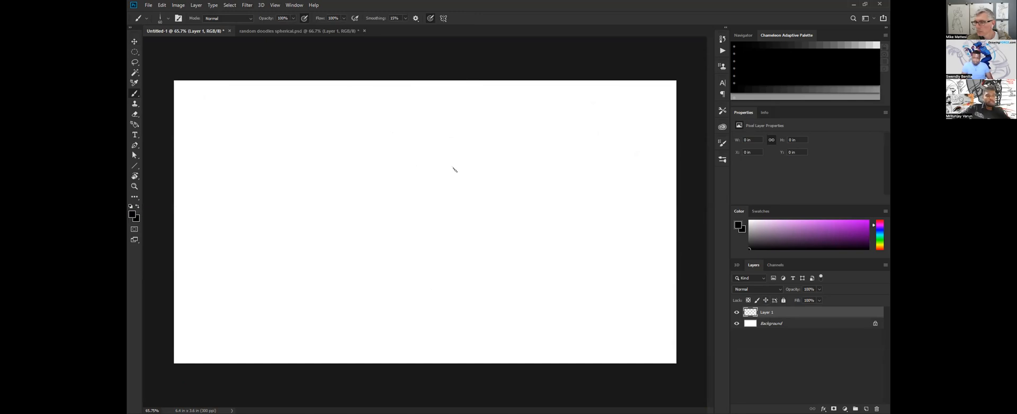
key(bracketleft)
key(bracketleft)
mouse_move(365, 209)
mouse_down()
mouse_move(391, 257)
mouse_move(367, 177)
mouse_up()
drag(459, 125, 455, 258)
drag(483, 140, 483, 249)
mouse_move(421, 142)
mouse_down()
mouse_move(440, 250)
mouse_move(427, 262)
mouse_up()
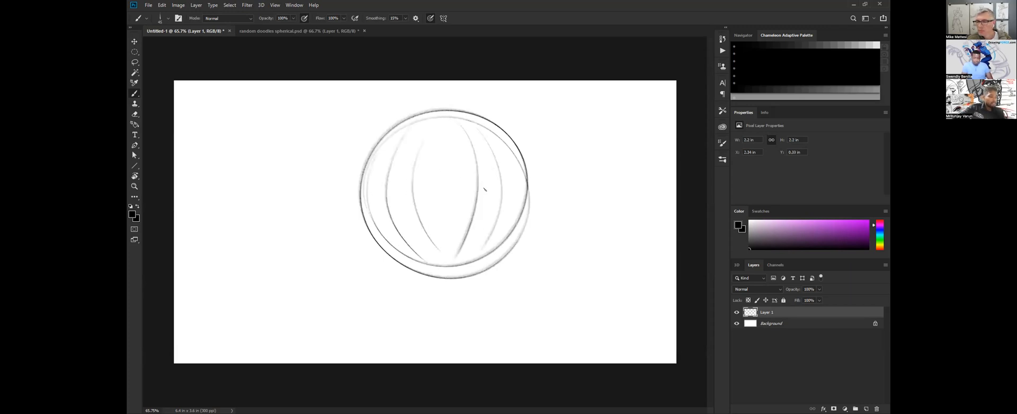
Sketch curved horizontal guidelines across the sphere and a small standing figure at its centre.
mouse_move(480, 216)
mouse_down()
mouse_move(518, 181)
mouse_move(360, 207)
mouse_move(505, 154)
mouse_up()
drag(441, 194, 448, 222)
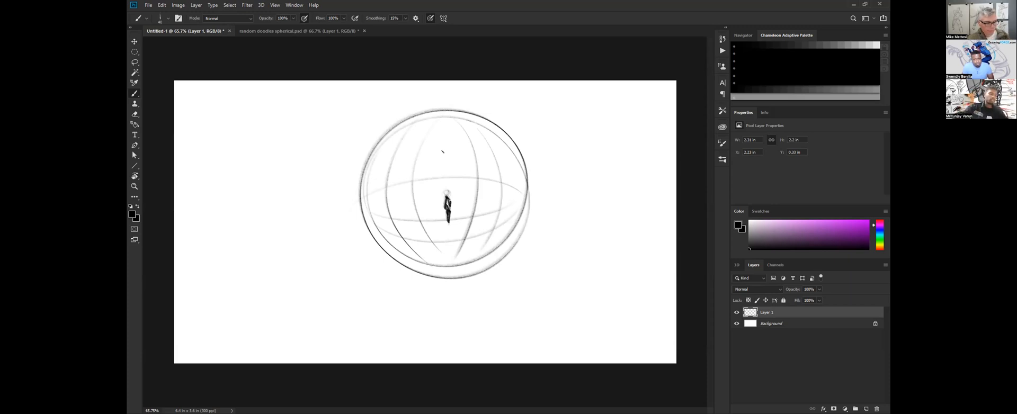
drag(445, 190, 447, 197)
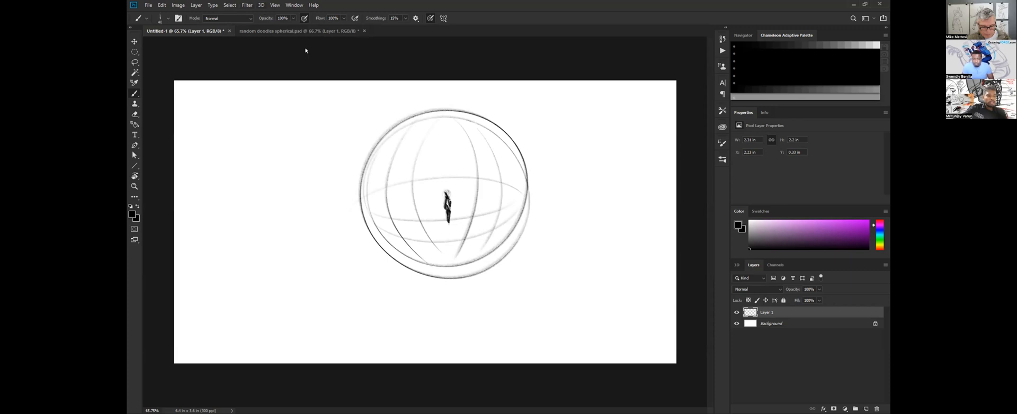
Convert the sphere sketch layer into a spherical panorama with New Panorama Layer From Selected Layer(s).
click(261, 4)
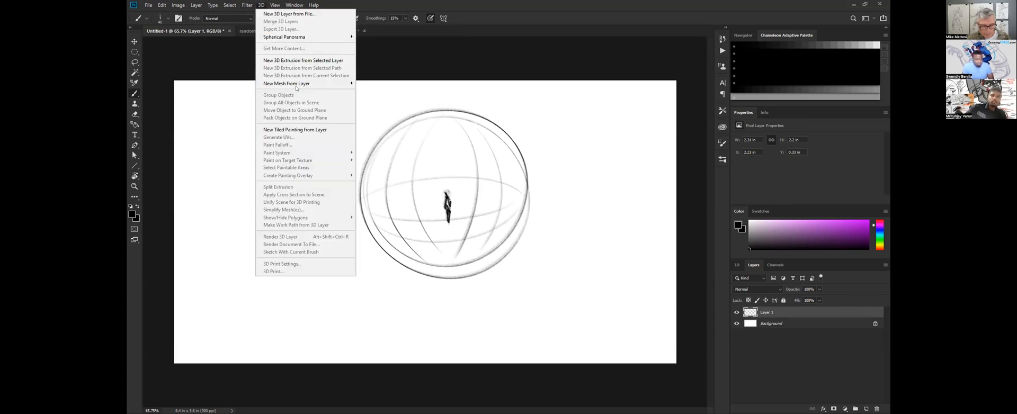
mouse_move(294, 87)
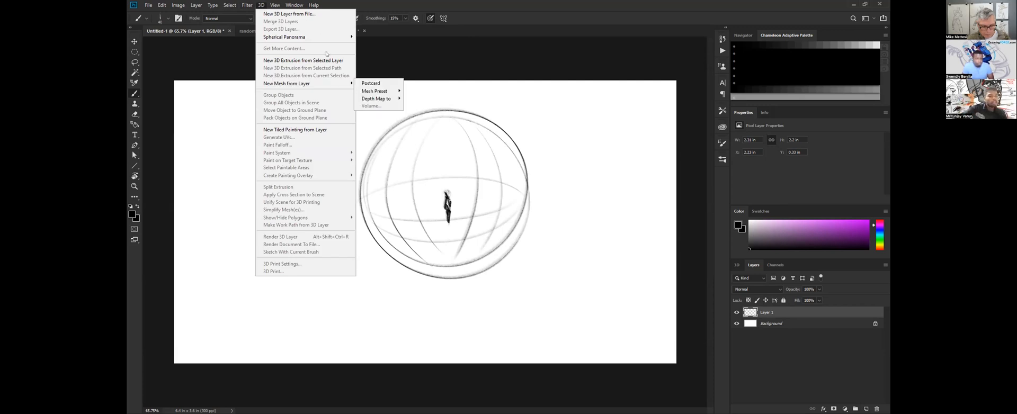
mouse_move(307, 38)
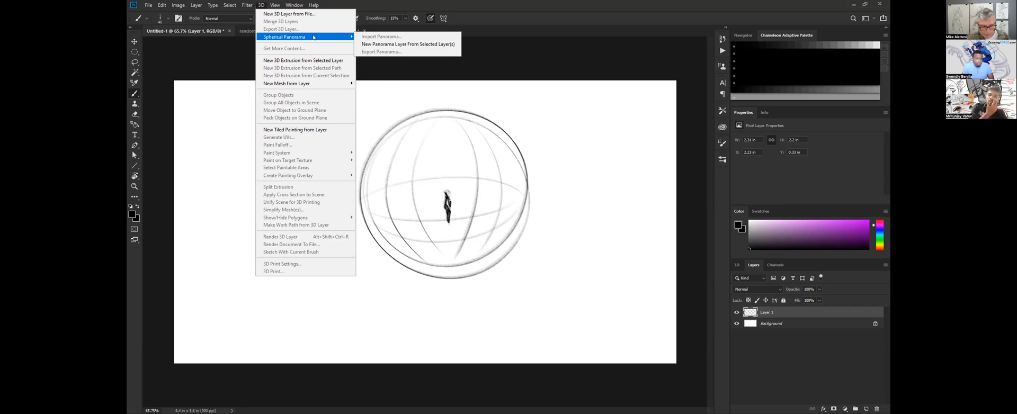
click(316, 37)
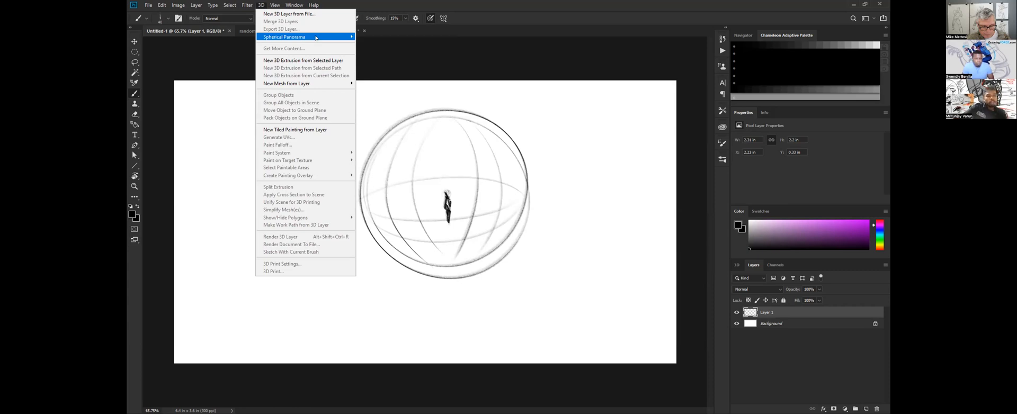
mouse_move(320, 36)
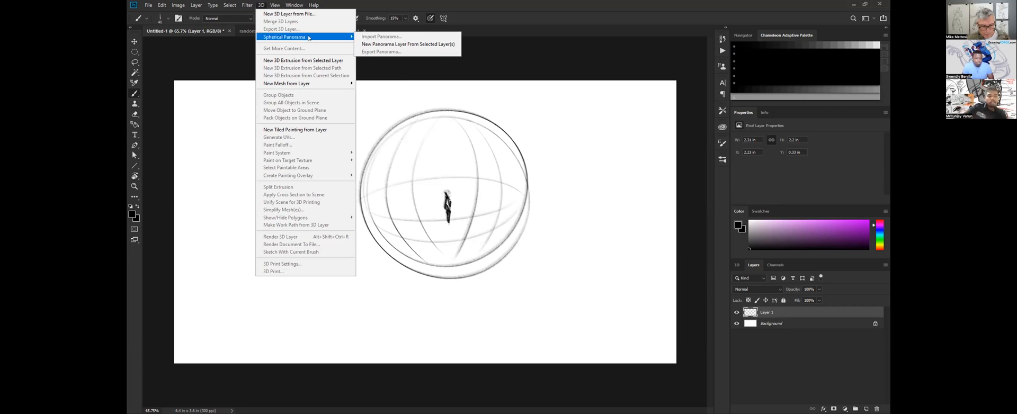
click(412, 46)
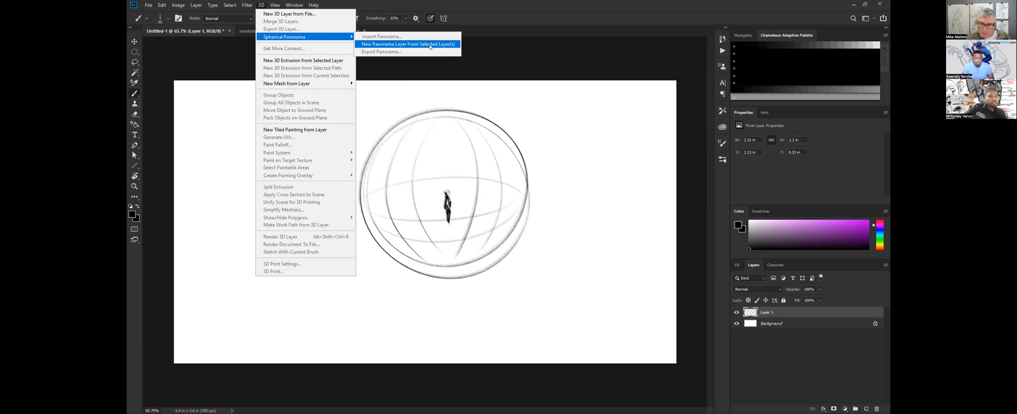
click(433, 47)
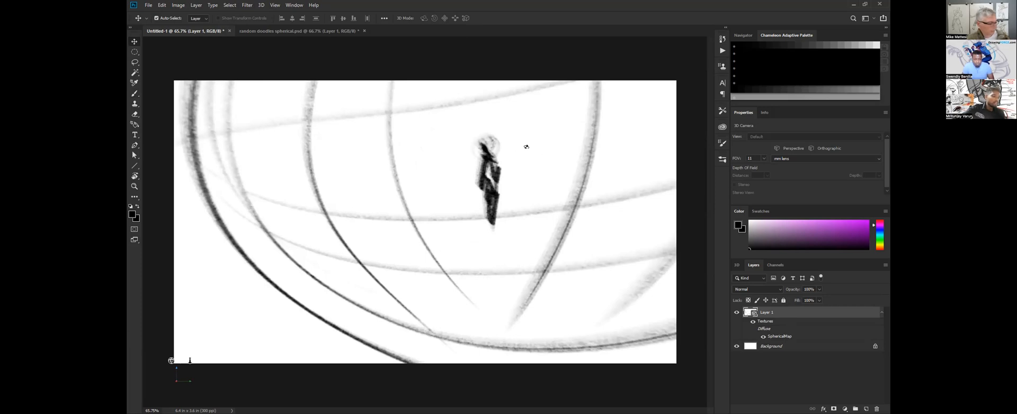
Brush the four-sided top face of a box in the empty panorama area outside the sphere sketch.
drag(543, 170, 511, 159)
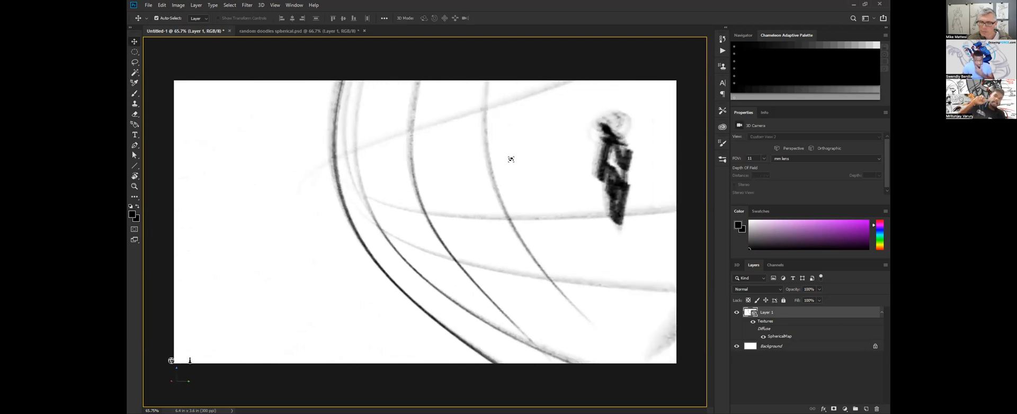
mouse_move(519, 196)
mouse_down()
mouse_move(608, 215)
mouse_move(586, 217)
mouse_up()
key(b)
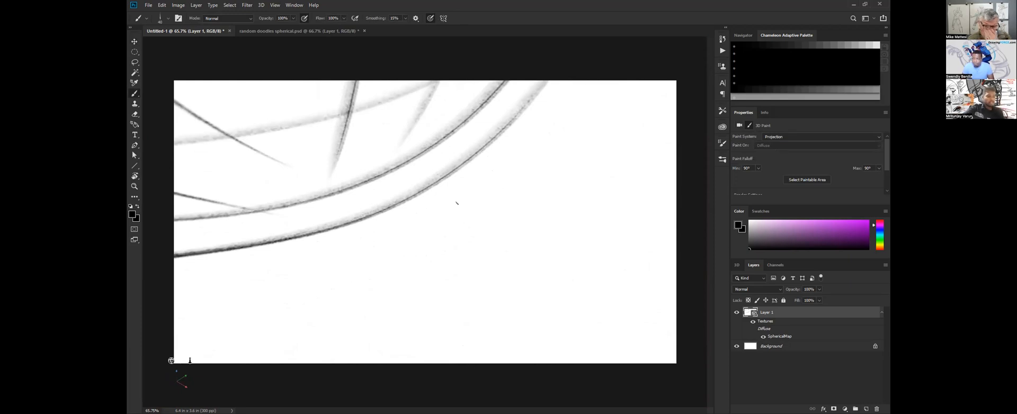
drag(429, 208, 489, 286)
drag(429, 209, 512, 165)
drag(512, 166, 567, 216)
drag(490, 279, 585, 222)
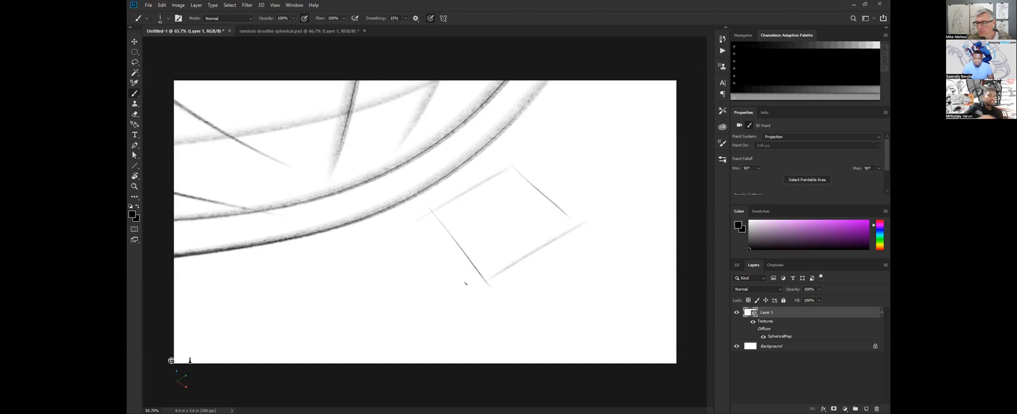
Draw the box's three downward edges and its lower edges to complete the visible sides.
drag(427, 195, 451, 294)
drag(483, 267, 482, 350)
drag(578, 213, 550, 292)
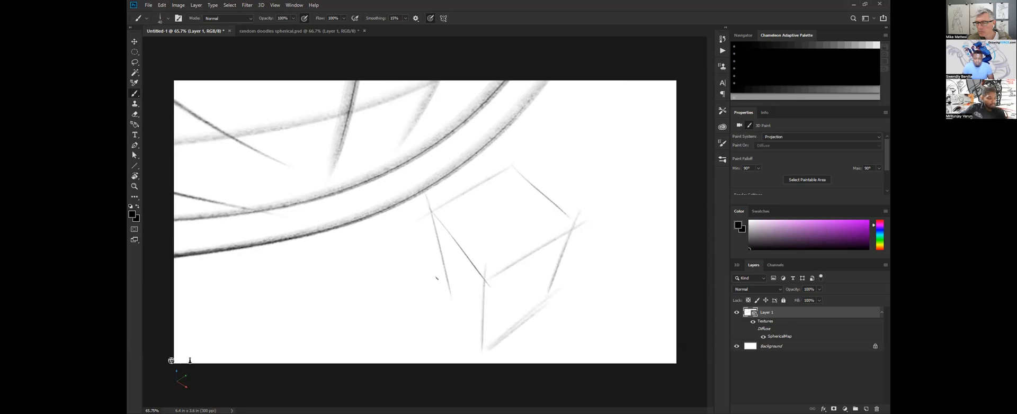
drag(445, 290, 482, 350)
Sketch a second wireframe box in straight lines in another empty area of the panorama.
key(v)
mouse_move(516, 222)
mouse_down()
mouse_move(530, 137)
mouse_move(457, 244)
mouse_up()
key(b)
mouse_move(503, 150)
mouse_down()
mouse_move(539, 162)
mouse_move(528, 197)
mouse_move(471, 235)
mouse_up()
drag(532, 201, 560, 245)
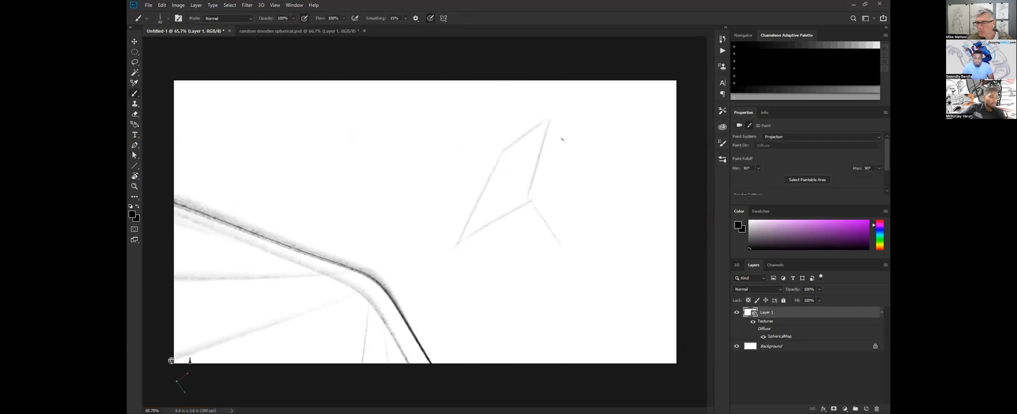
mouse_move(549, 122)
mouse_down()
mouse_move(580, 182)
mouse_move(573, 247)
mouse_up()
mouse_move(458, 247)
mouse_down()
mouse_move(505, 288)
mouse_move(591, 250)
mouse_up()
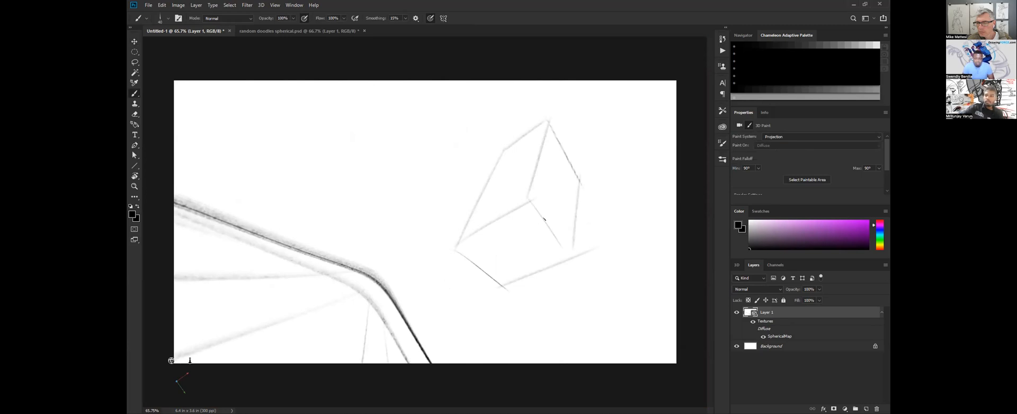
Erase the second box's inner diagonal edge and redraw it with darker straight brush strokes.
key(v)
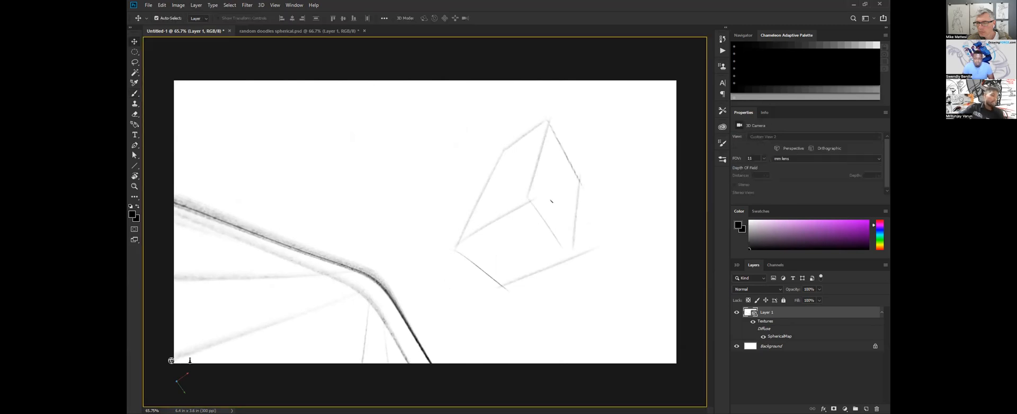
mouse_move(565, 228)
mouse_down()
mouse_move(557, 269)
mouse_move(575, 281)
mouse_move(574, 307)
mouse_move(574, 211)
mouse_move(599, 178)
mouse_up()
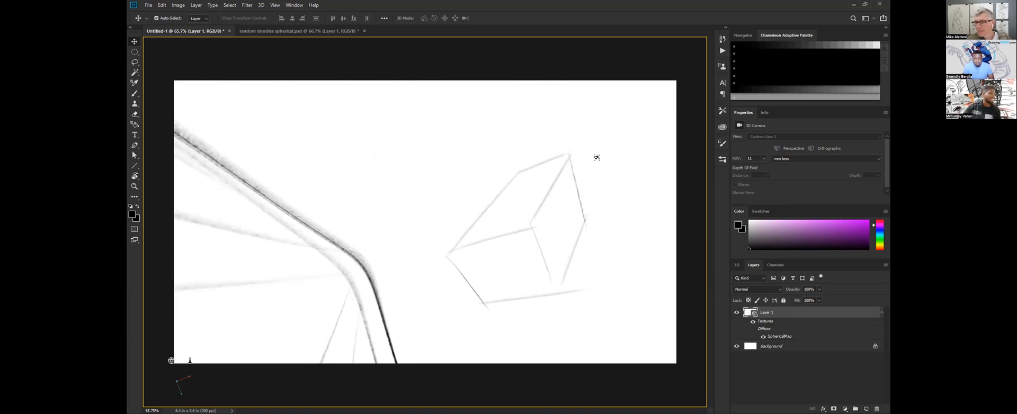
mouse_move(565, 244)
mouse_down()
mouse_move(569, 332)
mouse_move(577, 239)
mouse_up()
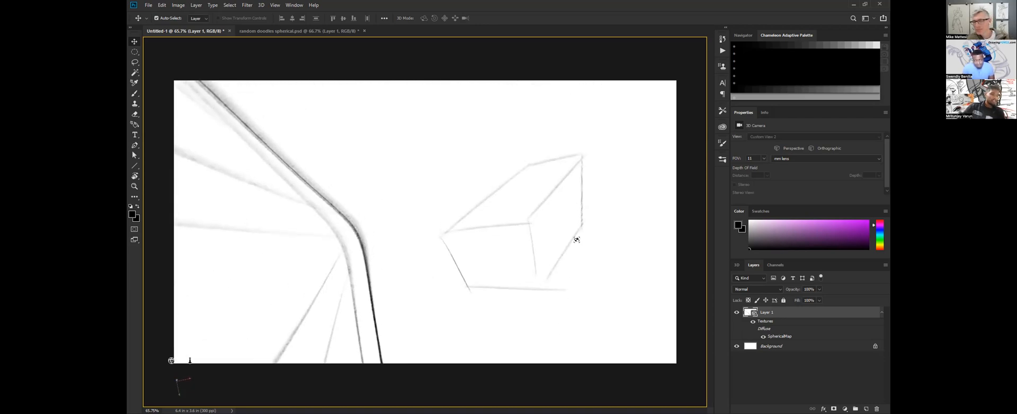
key(e)
drag(575, 162, 540, 208)
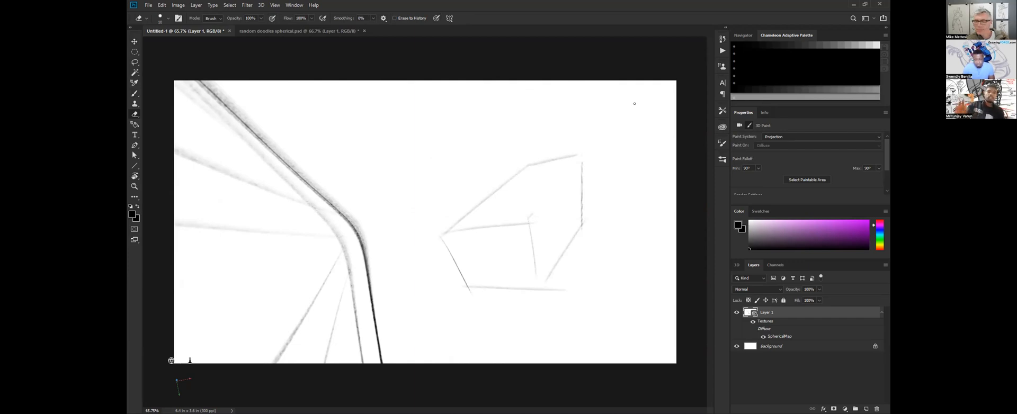
key(b)
drag(580, 156, 529, 223)
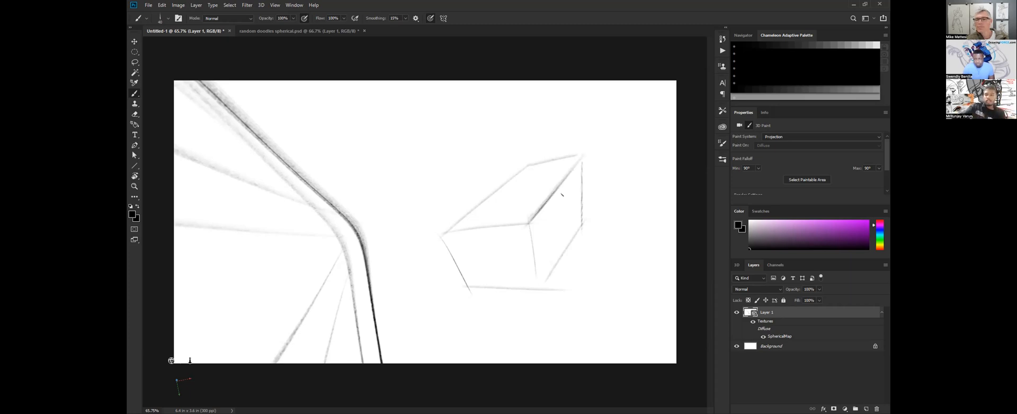
drag(522, 222, 569, 165)
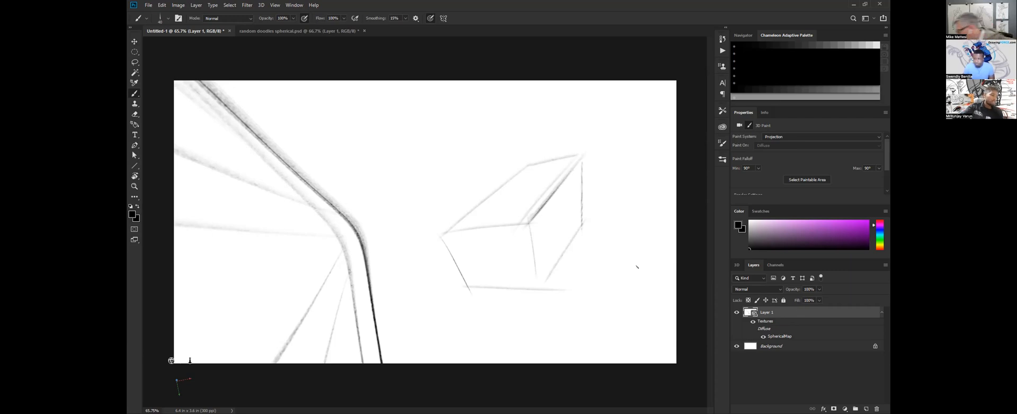
Open the panorama's SphericalMap texture and add a white-filled layer beneath the sketch layer.
double_click(781, 331)
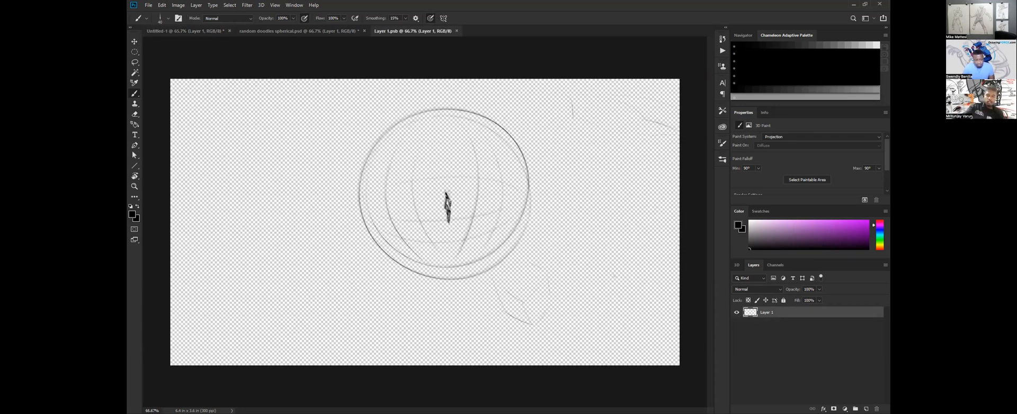
key(x)
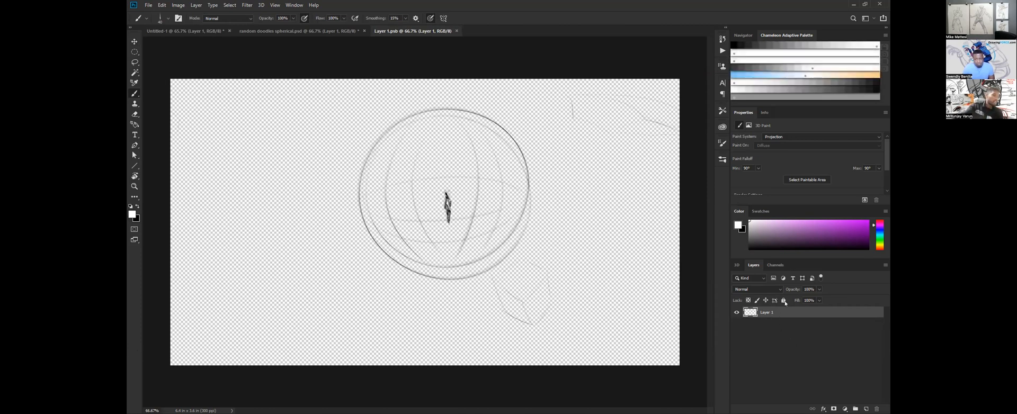
ctrl+click(866, 409)
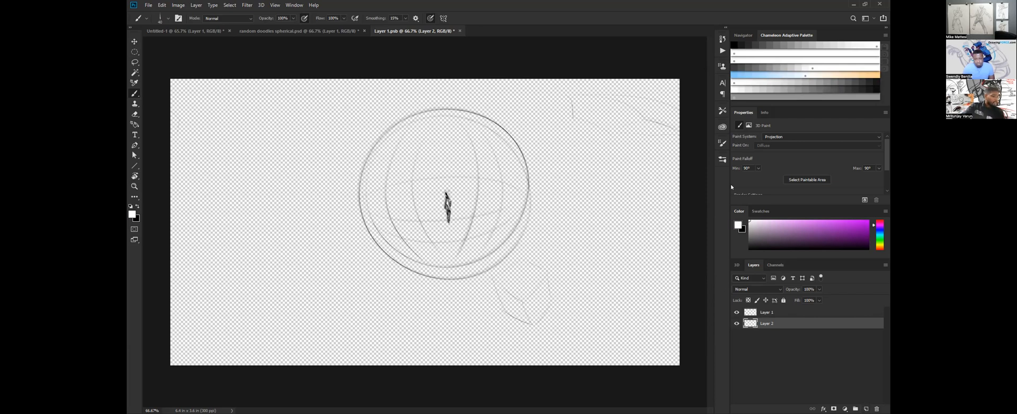
key(alt+BackSpace)
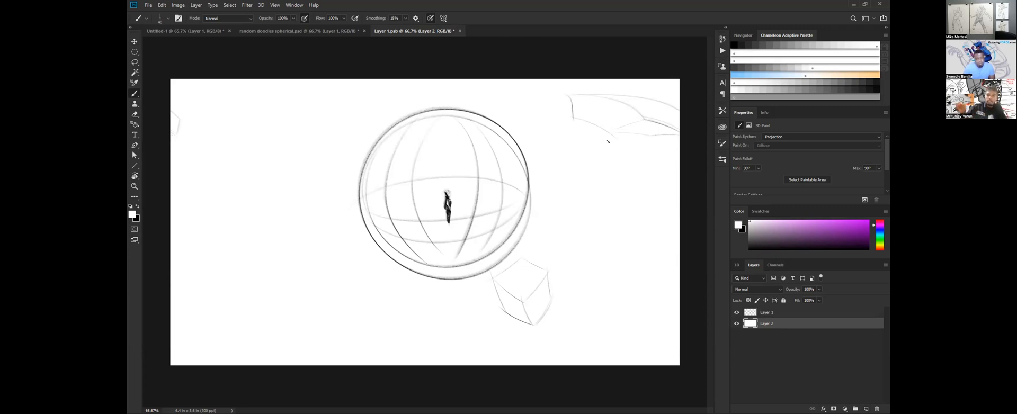
View the doodle panorama and the Untitled-1 panorama, and return to the Layer 1.psb texture document.
click(286, 31)
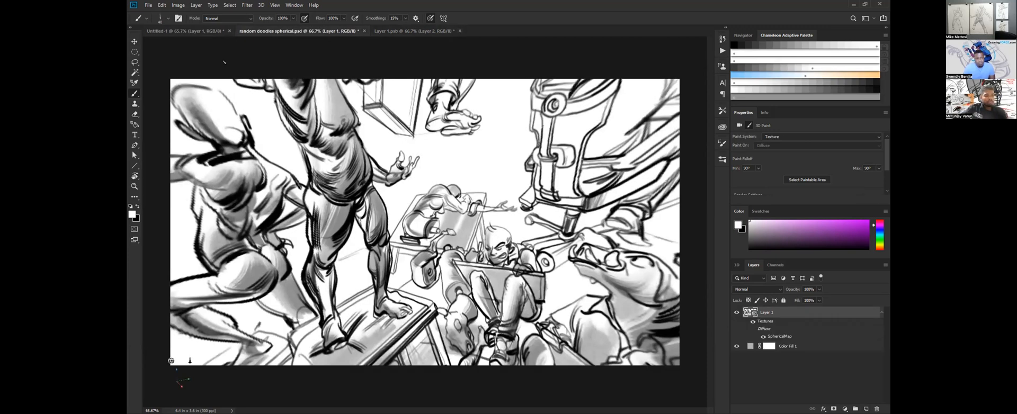
click(205, 31)
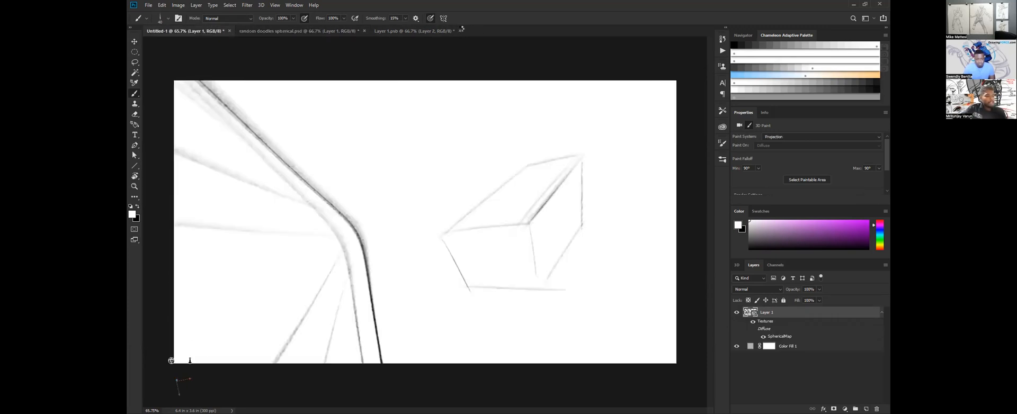
click(451, 31)
click(460, 30)
key(Escape)
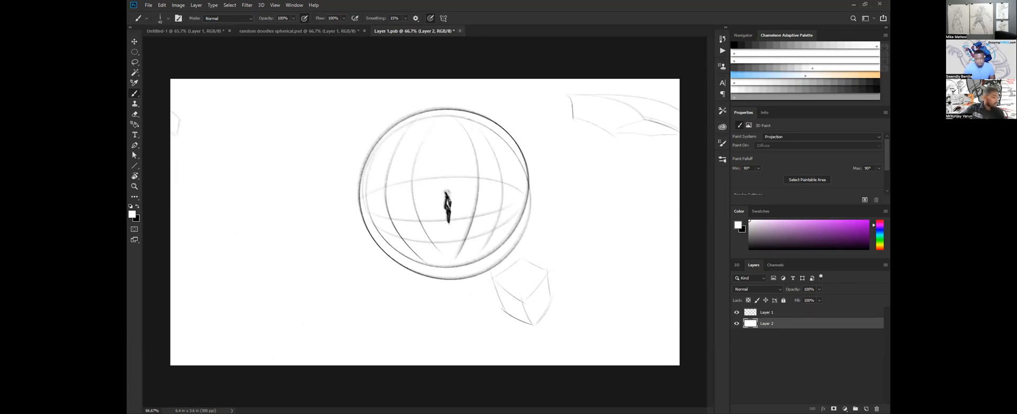
Delete the sketch layer from the texture document and add a new empty layer above the white one.
drag(767, 313, 876, 409)
click(866, 409)
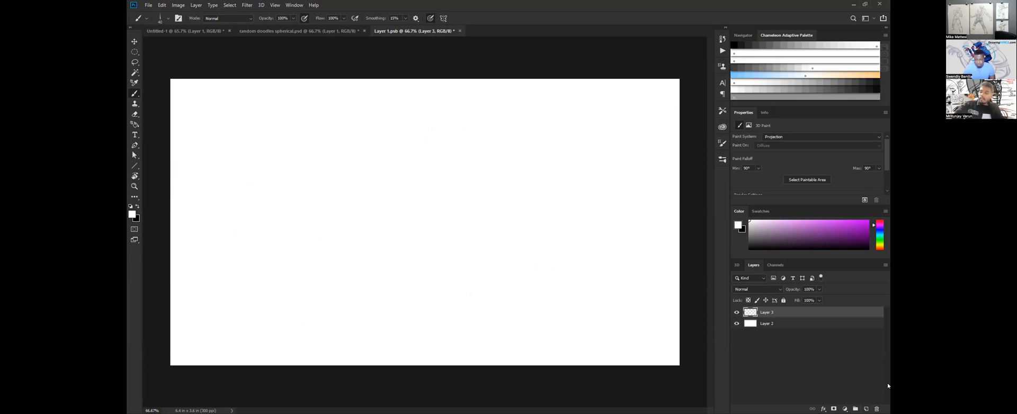
Set the foreground color to black and brush the raised arm, elbow and outer side contour of a standing figure on the white canvas.
drag(751, 240, 749, 250)
key(ctrl+space)
drag(431, 193, 438, 191)
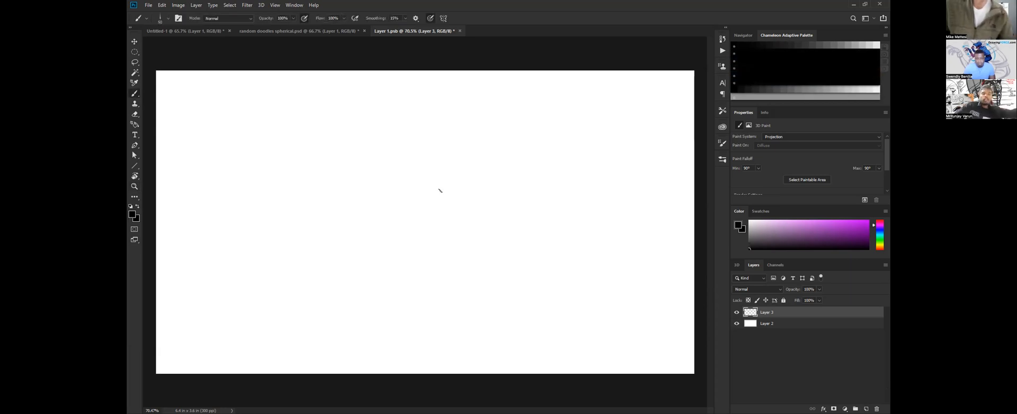
key(bracketleft)
key(bracketleft)
key(bracketleft)
mouse_move(462, 103)
mouse_down()
mouse_move(482, 143)
mouse_move(518, 166)
mouse_move(447, 256)
mouse_up()
drag(497, 210, 431, 279)
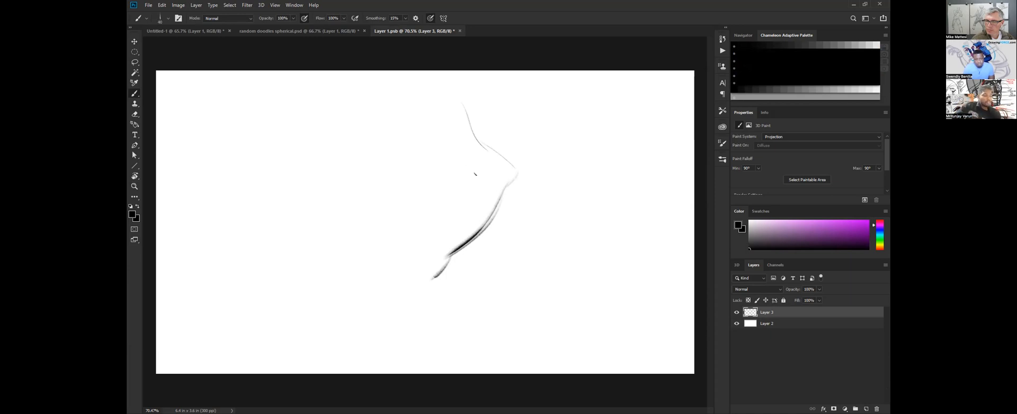
drag(459, 101, 467, 142)
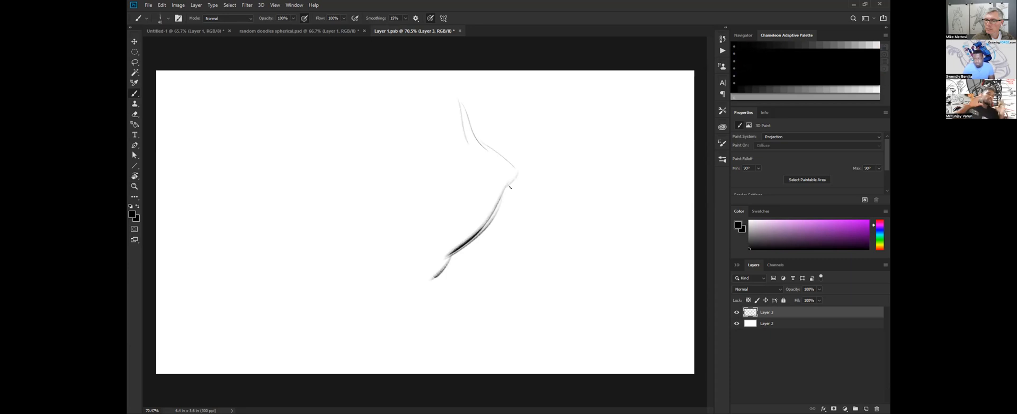
With a smaller brush, draw the curved inner contour of the raised arm and the strokes running down to the armpit and ribs.
key(bracketleft)
key(bracketleft)
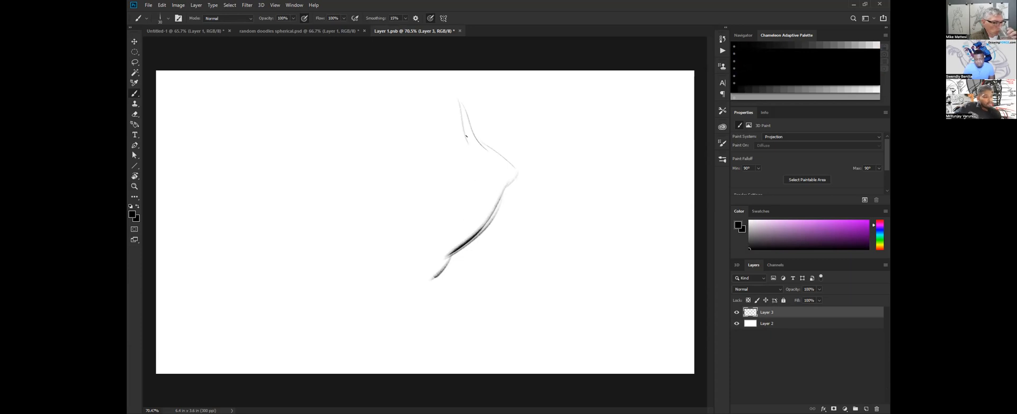
drag(473, 154, 445, 239)
drag(470, 167, 439, 241)
drag(463, 201, 424, 242)
mouse_move(457, 214)
mouse_down()
mouse_move(411, 245)
mouse_move(418, 271)
mouse_up()
drag(439, 243, 417, 281)
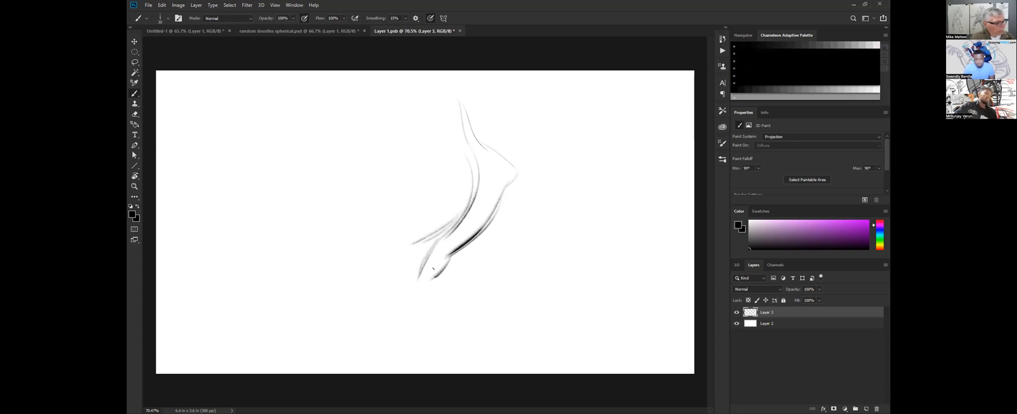
Draw the tilted head with its face and jaw lines, darken the strokes below the chin, and mark the crease at the elbow.
mouse_move(422, 137)
mouse_down()
mouse_move(460, 151)
mouse_move(419, 148)
mouse_up()
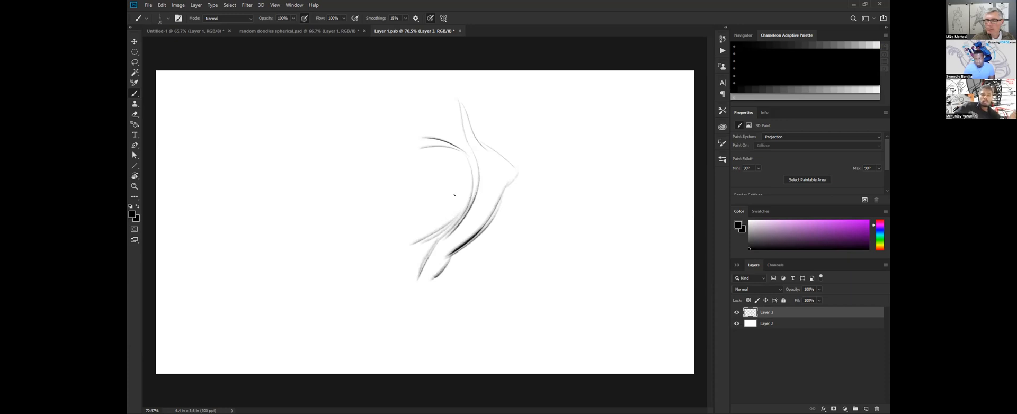
mouse_move(427, 135)
mouse_down()
mouse_move(396, 132)
mouse_move(397, 150)
mouse_move(431, 176)
mouse_move(440, 163)
mouse_move(428, 144)
mouse_move(453, 148)
mouse_move(423, 204)
mouse_up()
drag(448, 177, 414, 208)
drag(440, 183, 411, 206)
drag(409, 171, 415, 215)
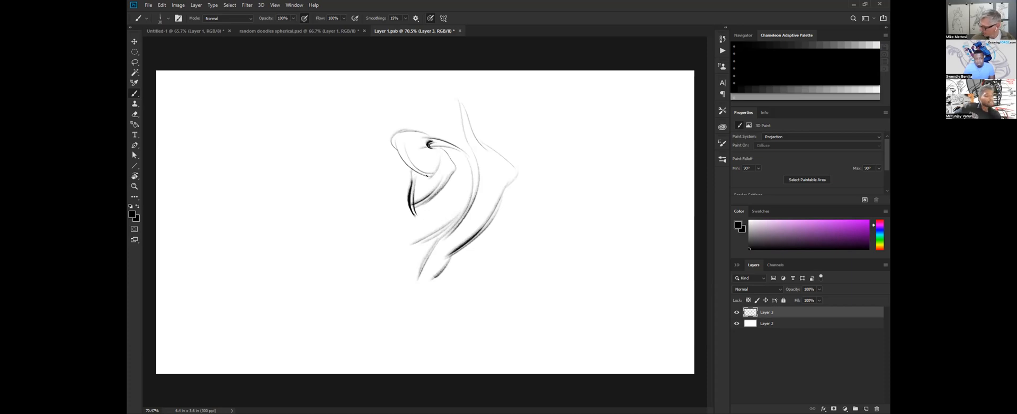
drag(415, 175, 433, 189)
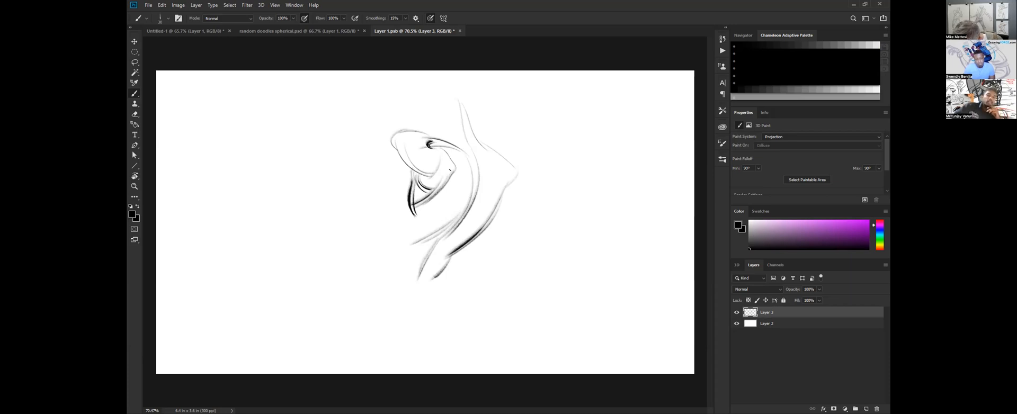
mouse_move(427, 191)
mouse_down()
mouse_move(446, 178)
mouse_move(483, 189)
mouse_up()
Draw the dark curved strokes of the neck and near shoulder, and the short strokes closing the form below the head.
key(bracketright)
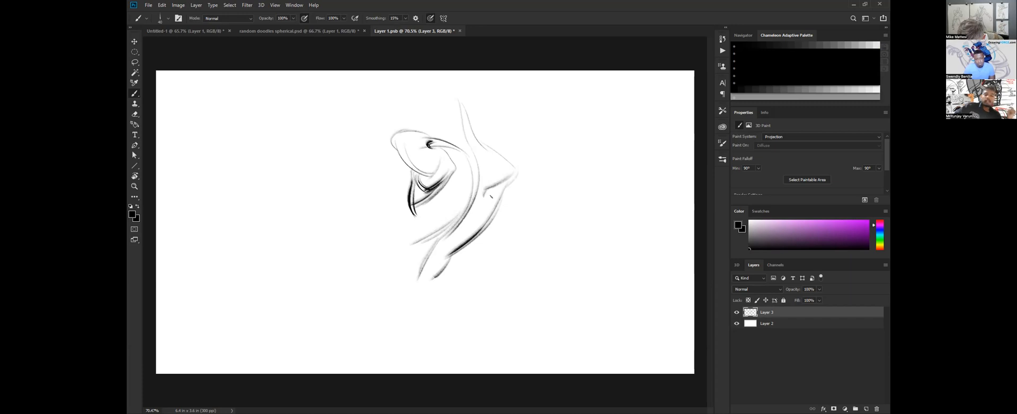
key(bracketleft)
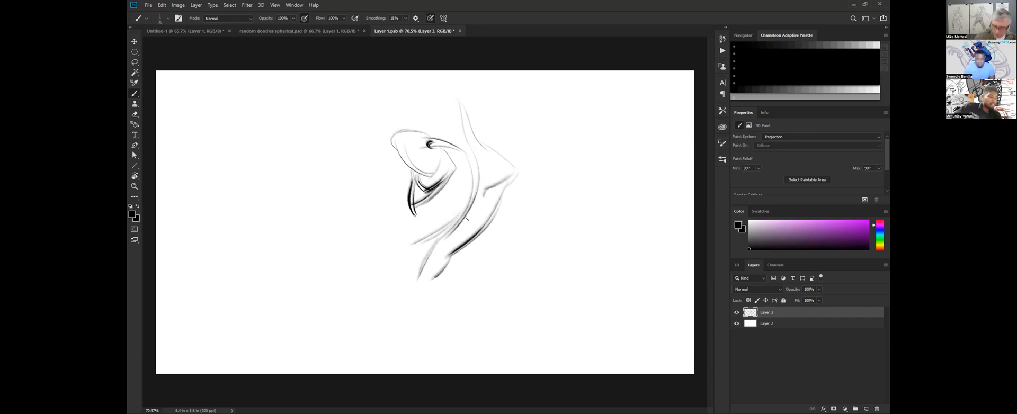
key(bracketright)
drag(404, 171, 399, 247)
drag(401, 197, 392, 248)
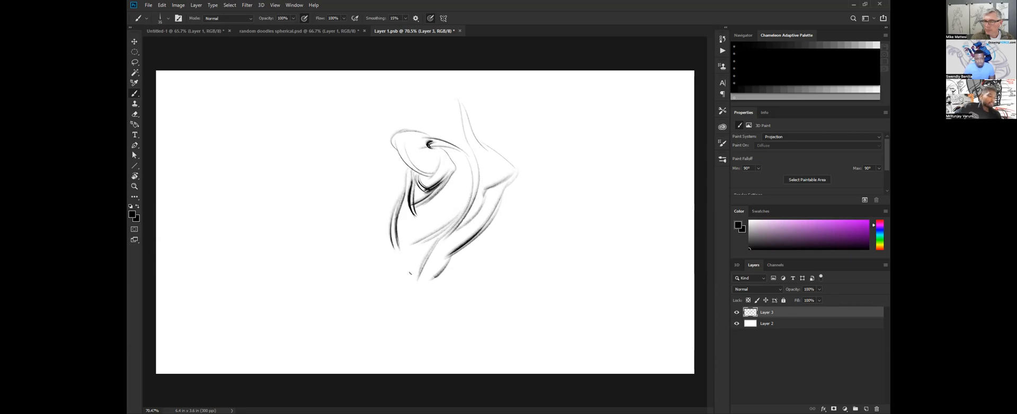
drag(409, 208, 425, 228)
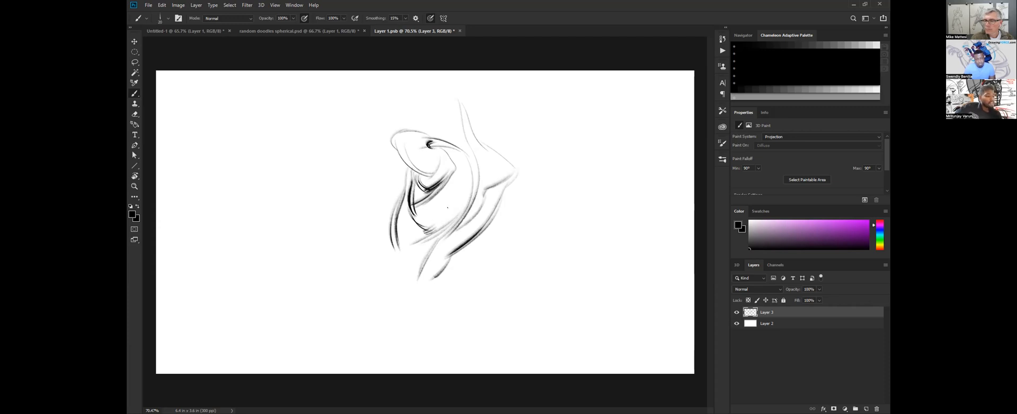
Draw the figure's back contour from shoulder to hip, then the far hip, the pelvis curve and the waist crease.
key(bracketright)
mouse_move(405, 167)
mouse_down()
mouse_move(376, 210)
mouse_move(380, 282)
mouse_up()
mouse_move(379, 236)
mouse_down()
mouse_move(376, 325)
mouse_move(390, 343)
mouse_up()
key(bracketleft)
drag(443, 272, 476, 347)
drag(458, 299, 476, 341)
drag(397, 288, 451, 333)
drag(432, 282, 429, 294)
key(bracketleft)
key(bracketleft)
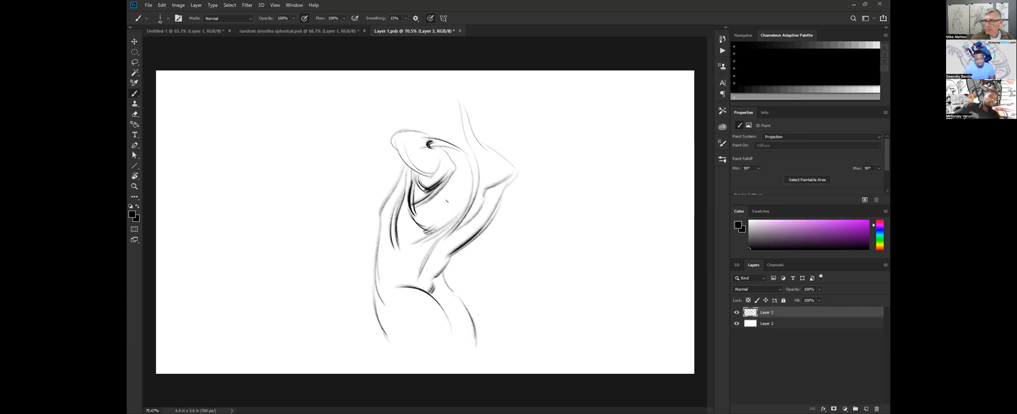
Darken the curved strokes between chest and raised arm and the shadow along the waist with varied brush sizes.
mouse_move(452, 226)
mouse_down()
mouse_move(410, 244)
mouse_move(421, 242)
mouse_up()
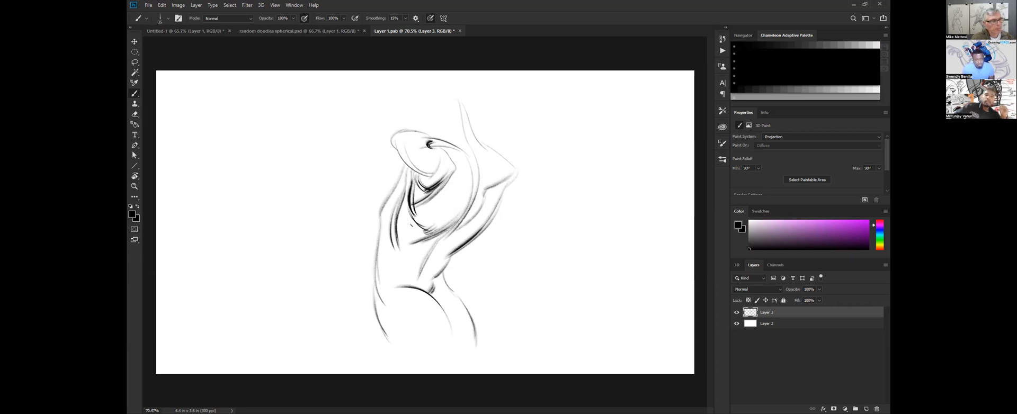
key(bracketleft)
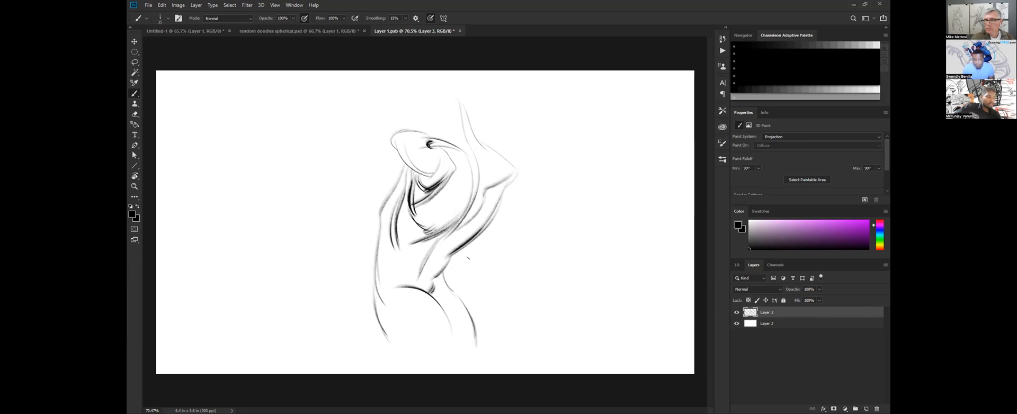
key(bracketright)
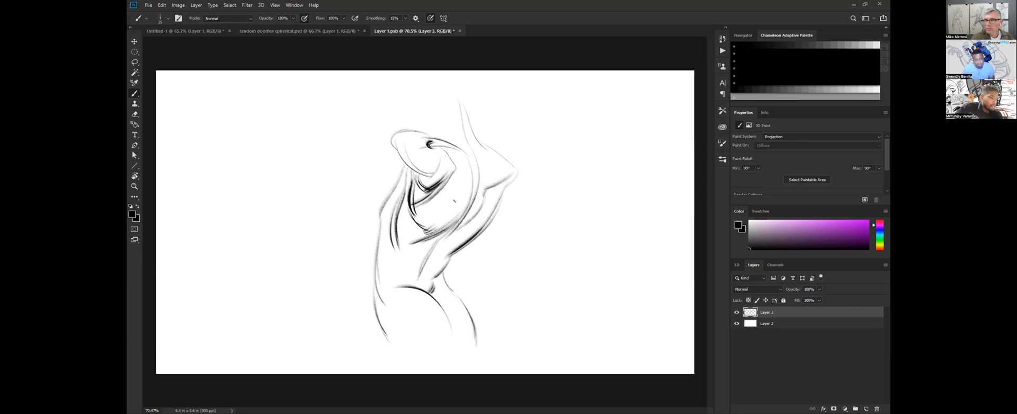
mouse_move(452, 183)
mouse_down()
mouse_move(443, 225)
mouse_move(471, 200)
mouse_move(425, 247)
mouse_up()
key(bracketright)
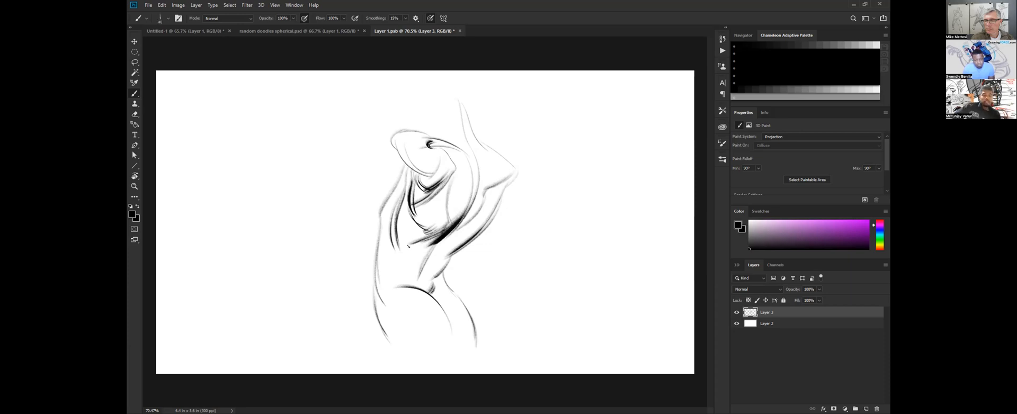
key(bracketright)
drag(431, 252, 430, 288)
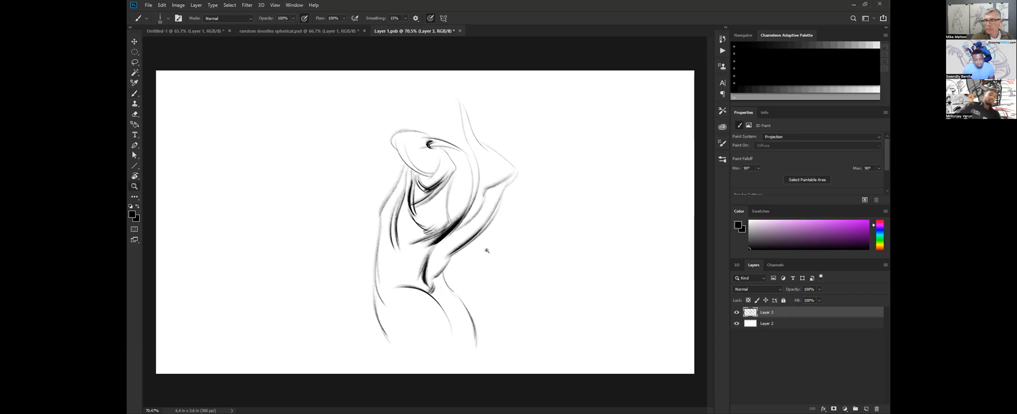
Scale the figure sketch down and move it up with Free Transform to leave room for the legs.
key(ctrl+minus)
key(ctrl+t)
drag(519, 117, 483, 137)
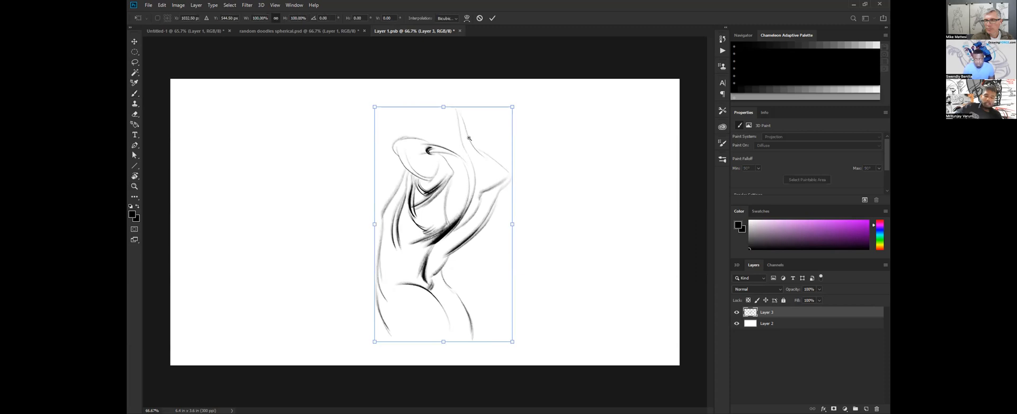
key(Return)
key(z)
key(b)
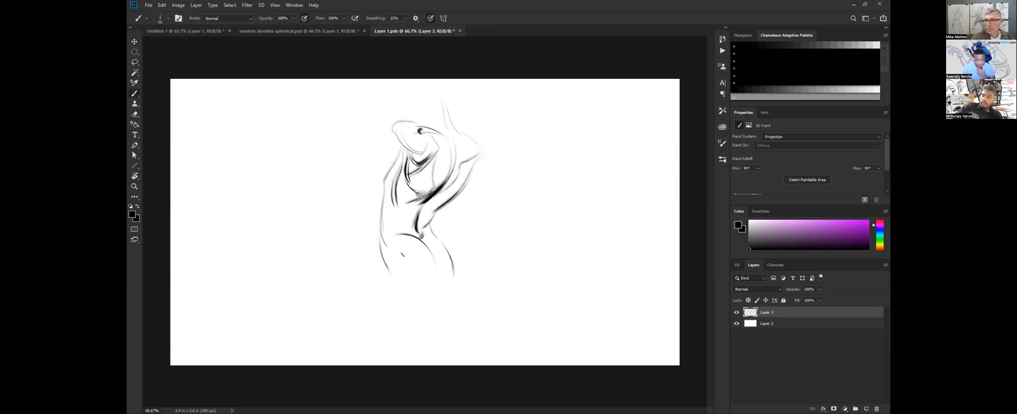
Draw the long rear thigh contour and the shaded lower edge of the buttock, and darken the far hip contour.
mouse_move(390, 238)
mouse_down()
mouse_move(381, 255)
mouse_move(411, 336)
mouse_up()
key(bracketleft)
key(bracketleft)
drag(386, 268, 414, 339)
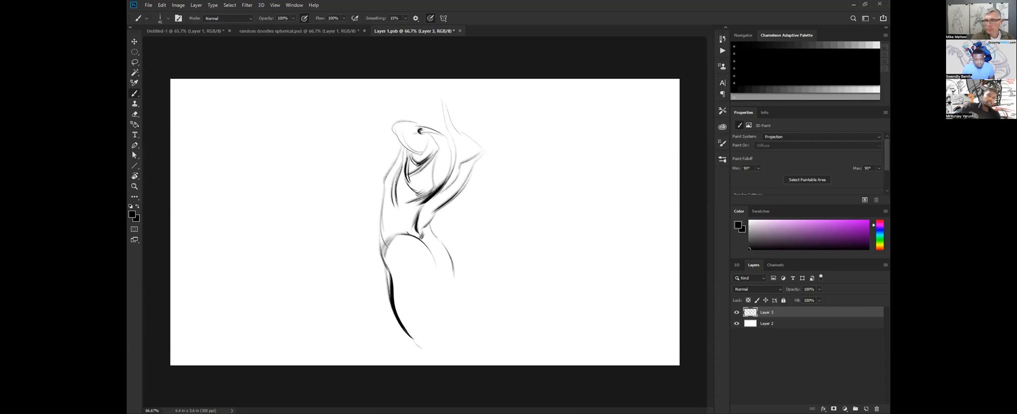
mouse_move(435, 265)
mouse_down()
mouse_move(403, 285)
mouse_move(453, 278)
mouse_up()
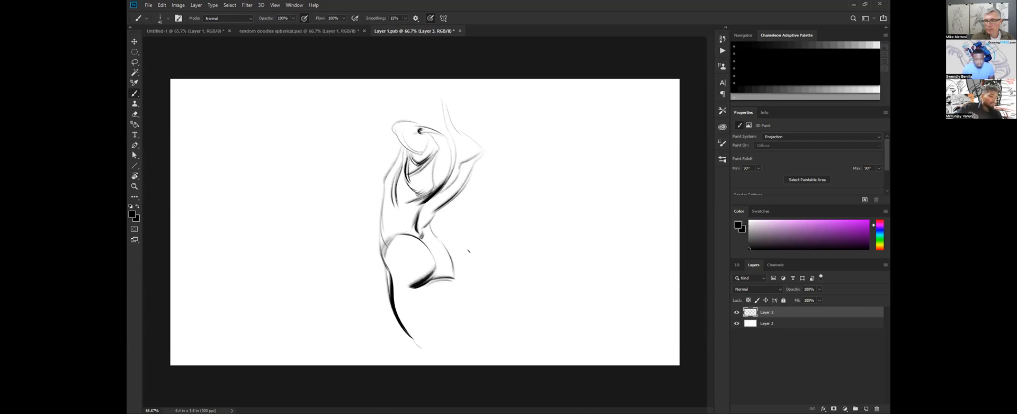
drag(441, 238, 458, 279)
drag(448, 249, 459, 279)
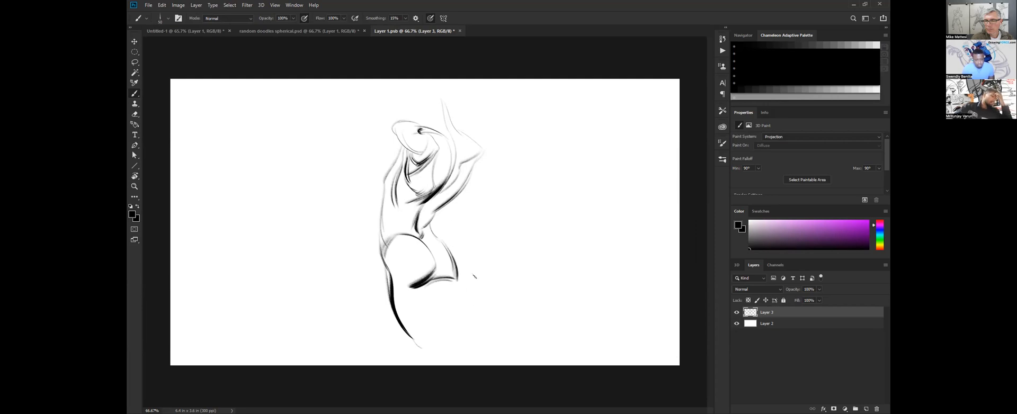
key(bracketleft)
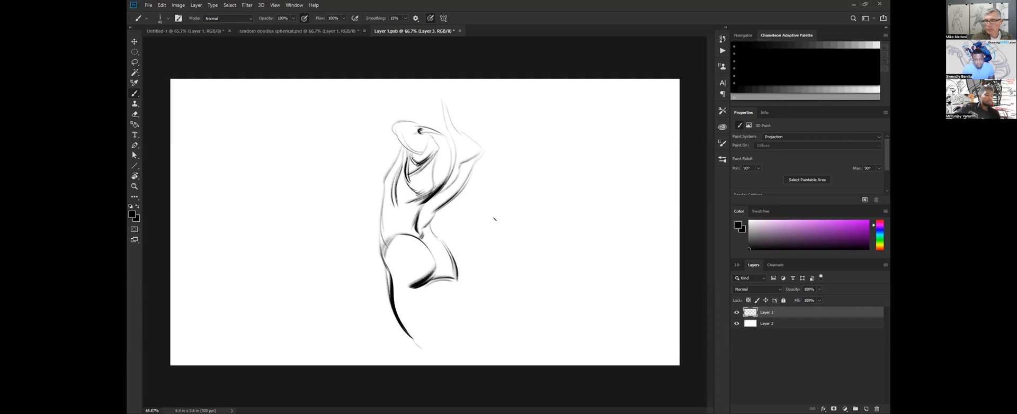
Hide the first figure's layer, add a new empty layer above it, and enlarge the view of the canvas.
click(736, 313)
click(866, 408)
drag(364, 218, 372, 224)
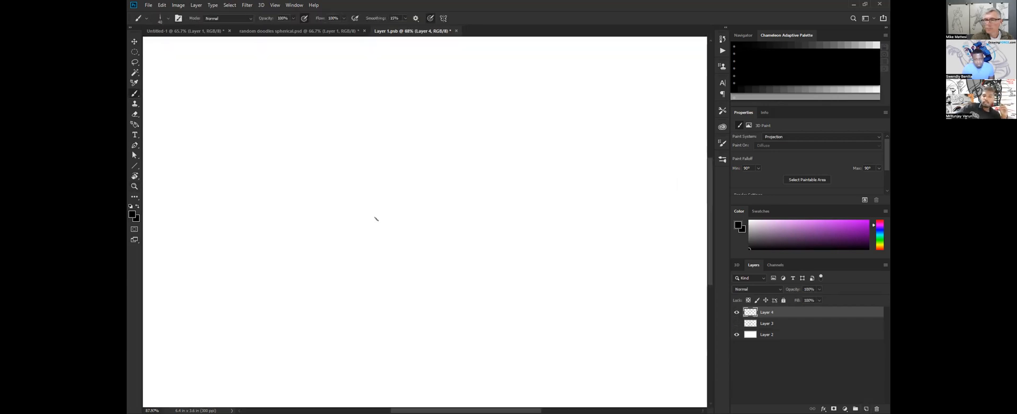
Brush the rounded upper body of a second, leaning figure, with its back curve, belly line and overlapping waist folds.
key(bracketright)
mouse_move(428, 128)
mouse_down()
mouse_move(378, 98)
mouse_move(360, 169)
mouse_up()
mouse_move(417, 123)
mouse_down()
mouse_move(461, 180)
mouse_move(459, 221)
mouse_up()
mouse_move(359, 155)
mouse_down()
mouse_move(373, 200)
mouse_move(390, 233)
mouse_up()
mouse_move(372, 205)
mouse_down()
mouse_move(397, 257)
mouse_move(433, 283)
mouse_up()
drag(387, 245, 437, 301)
mouse_move(391, 231)
mouse_down()
mouse_move(417, 252)
mouse_move(437, 290)
mouse_up()
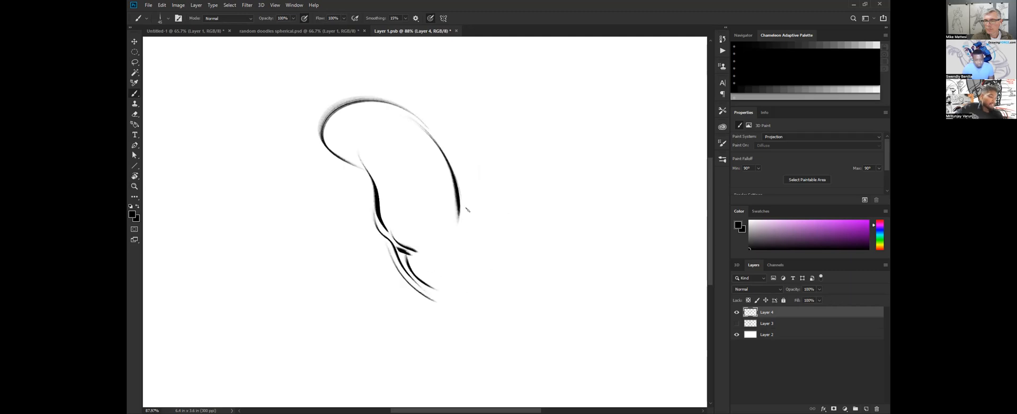
Draw the second figure's hip and curved pelvis strokes, then scale the sketch down and move it up with Free Transform.
mouse_move(459, 208)
mouse_down()
mouse_move(472, 230)
mouse_move(510, 245)
mouse_move(518, 281)
mouse_up()
drag(476, 233, 428, 275)
mouse_move(478, 237)
mouse_down()
mouse_move(432, 277)
mouse_move(444, 291)
mouse_up()
key(z)
drag(496, 211, 474, 209)
key(b)
key(ctrl+t)
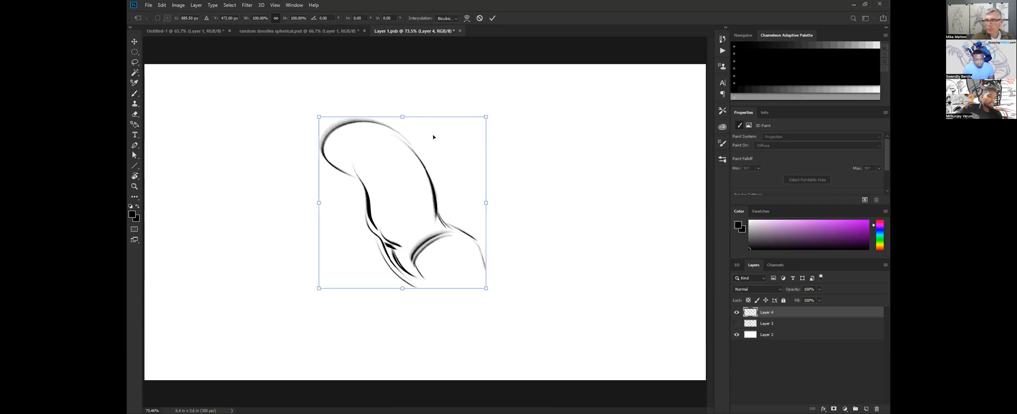
key(Escape)
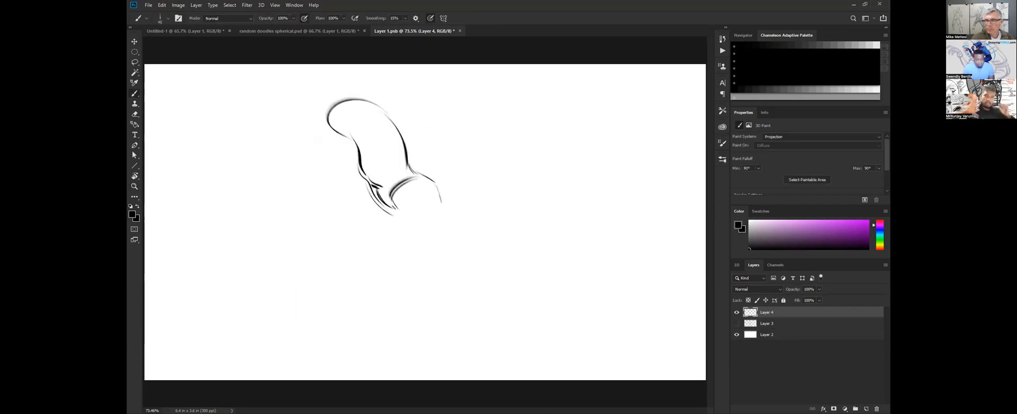
Draw the second figure's extended leg down to the foot and the thigh of the bent leg, and shade the hip crease.
drag(399, 208, 442, 271)
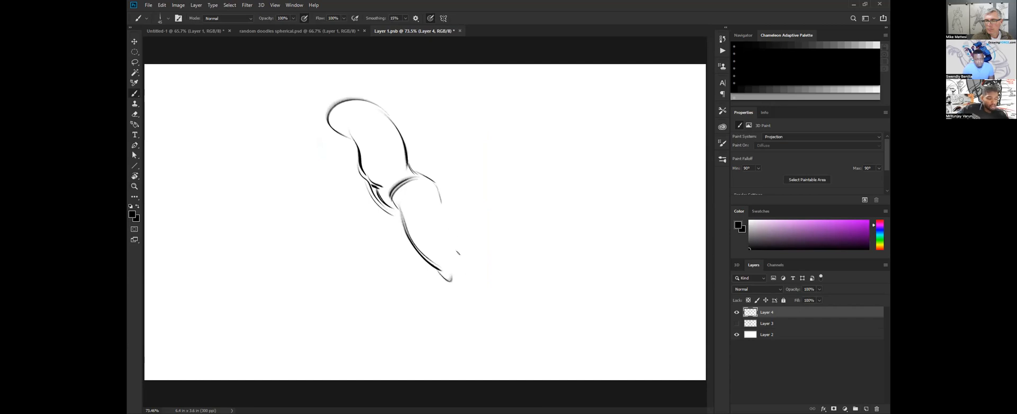
mouse_move(449, 245)
mouse_down()
mouse_move(507, 366)
mouse_move(485, 363)
mouse_move(509, 367)
mouse_move(439, 365)
mouse_up()
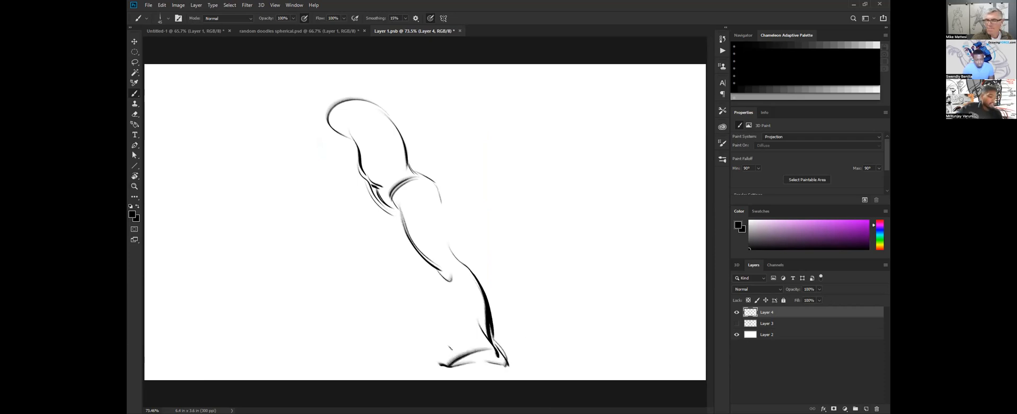
mouse_move(387, 213)
mouse_down()
mouse_move(405, 231)
mouse_move(339, 256)
mouse_up()
mouse_move(372, 210)
mouse_down()
mouse_move(340, 261)
mouse_move(365, 265)
mouse_up()
drag(401, 231, 361, 254)
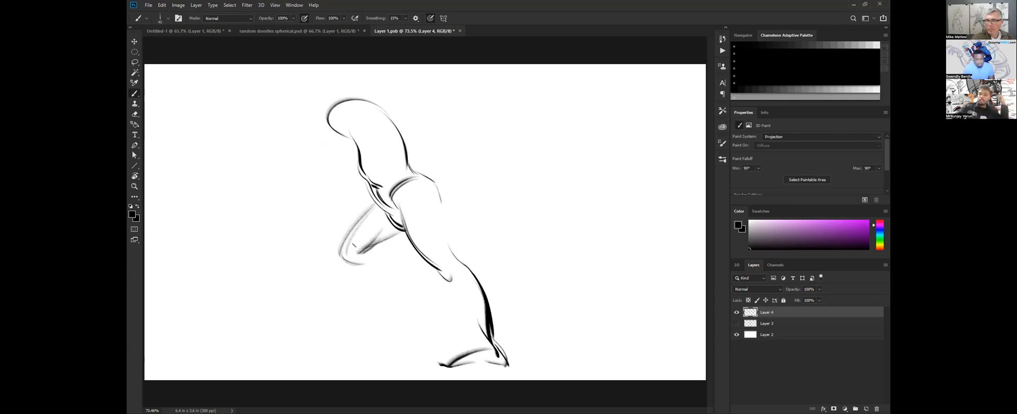
drag(436, 183, 461, 265)
drag(414, 182, 398, 214)
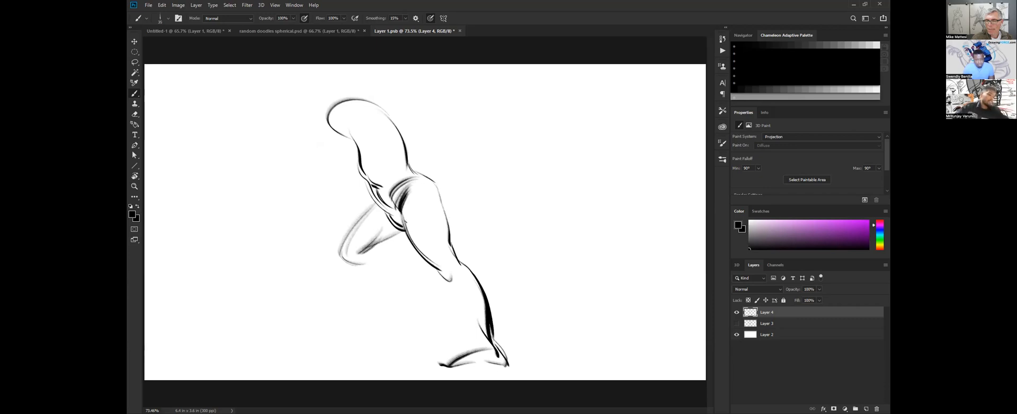
Draw the bent leg's shin, calf and foot, and darken the strokes around its knee and thigh.
mouse_move(347, 245)
mouse_down()
mouse_move(361, 288)
mouse_move(393, 303)
mouse_up()
key(bracketright)
drag(351, 272, 393, 303)
key(bracketleft)
mouse_move(382, 234)
mouse_down()
mouse_move(359, 257)
mouse_move(378, 242)
mouse_up()
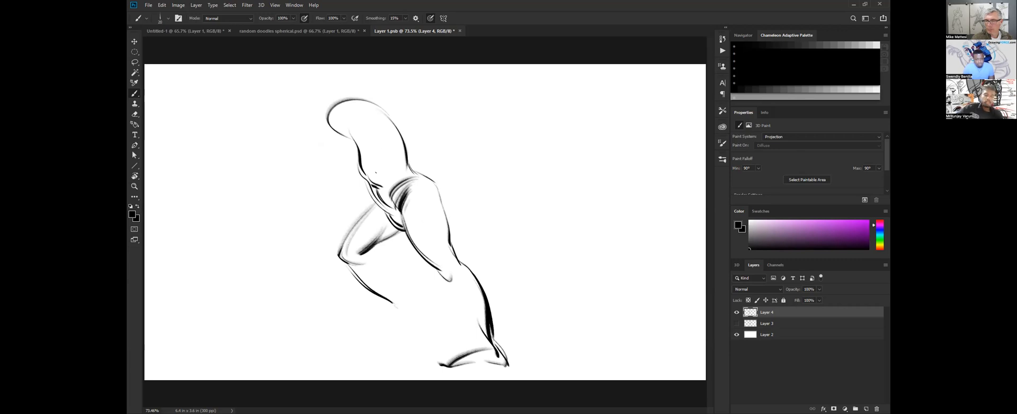
mouse_move(374, 198)
mouse_down()
mouse_move(345, 251)
mouse_move(403, 306)
mouse_up()
drag(378, 282, 403, 307)
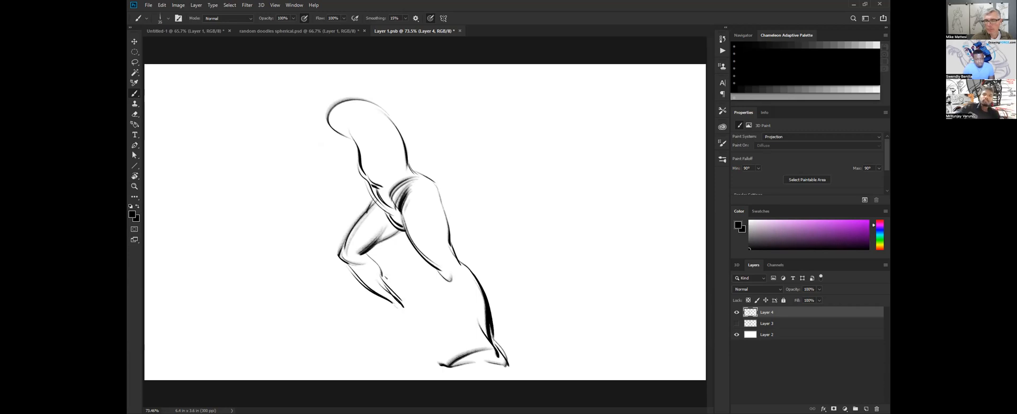
mouse_move(393, 311)
mouse_down()
mouse_move(410, 315)
mouse_move(363, 324)
mouse_up()
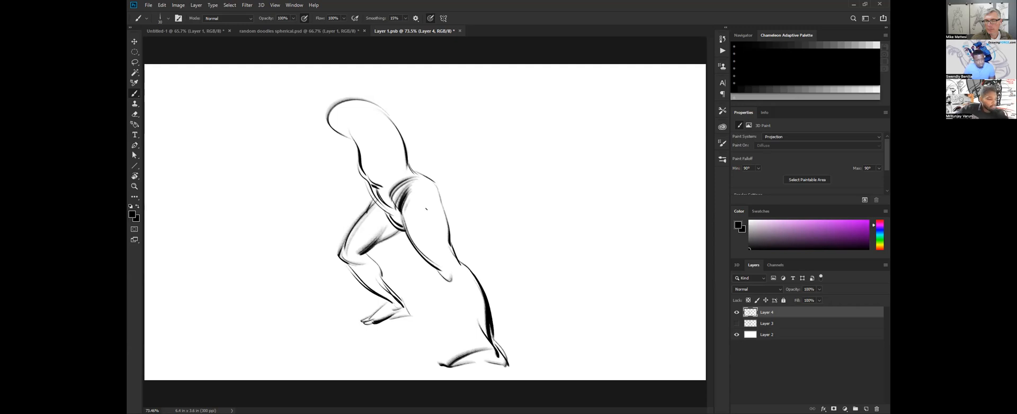
Shade the outer thigh of the second figure's extended leg with dark strokes and darken the underside of the bent leg's knee.
mouse_move(423, 188)
mouse_down()
mouse_move(446, 222)
mouse_move(435, 233)
mouse_move(447, 249)
mouse_up()
key(bracketright)
key(bracketright)
key(bracketright)
key(bracketleft)
key(bracketleft)
key(bracketleft)
drag(347, 249, 369, 261)
key(bracketleft)
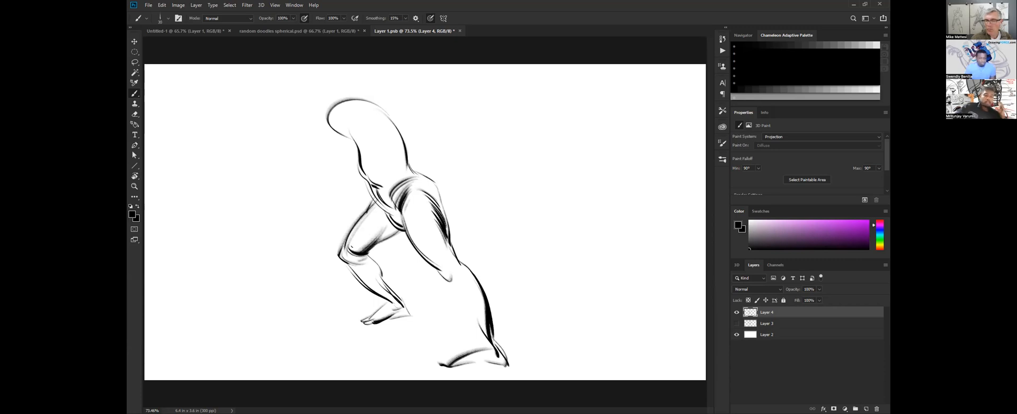
Darken the folds at the second figure's crotch and draw the extended leg's front shin contour down to the ankle and instep.
key(bracketright)
mouse_move(378, 242)
mouse_down()
mouse_move(396, 235)
mouse_move(400, 212)
mouse_up()
key(bracketright)
drag(449, 268, 470, 318)
drag(483, 345, 481, 324)
key(bracketleft)
key(bracketleft)
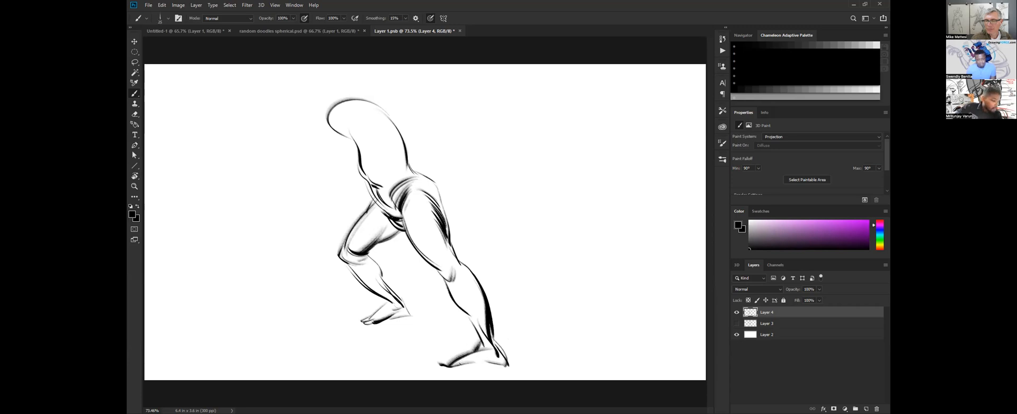
Draw the toes and sole of the extended leg's foot and darken the heel and sole of the bent leg's foot.
drag(458, 365, 444, 370)
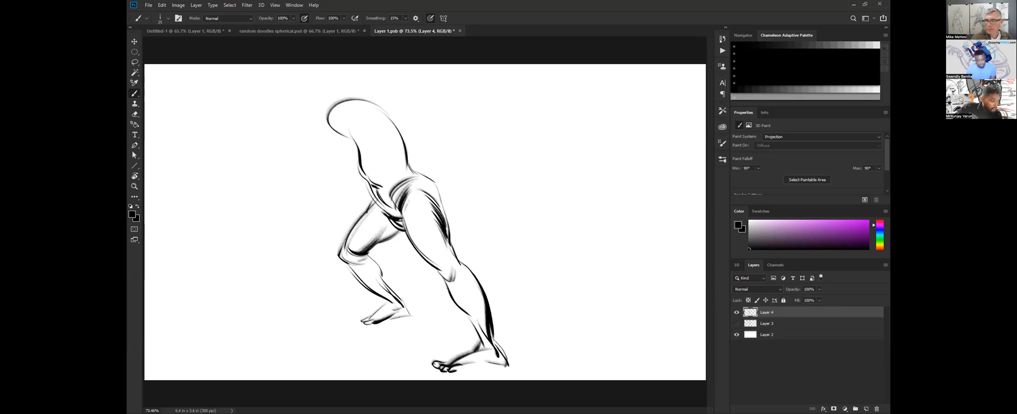
drag(460, 371, 502, 366)
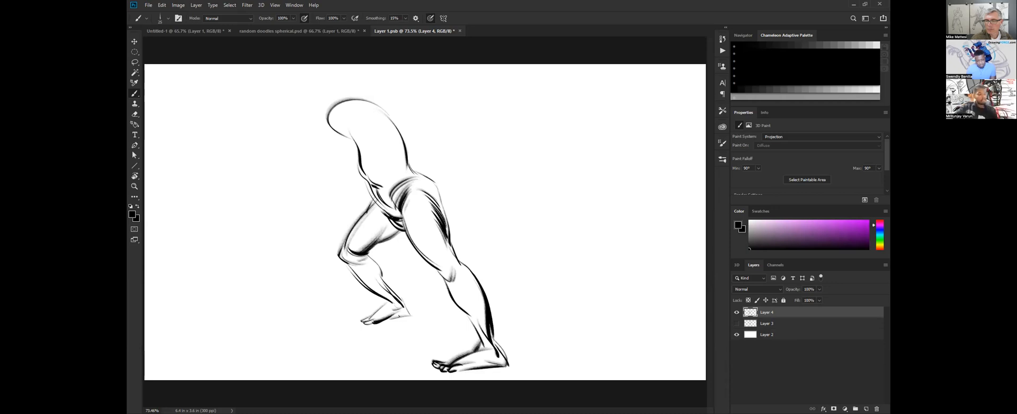
drag(400, 317, 382, 320)
Draw the second figure's upper arm reaching forward as a cylinder, with curved shoulder and back muscle strokes running into the torso.
key(bracketright)
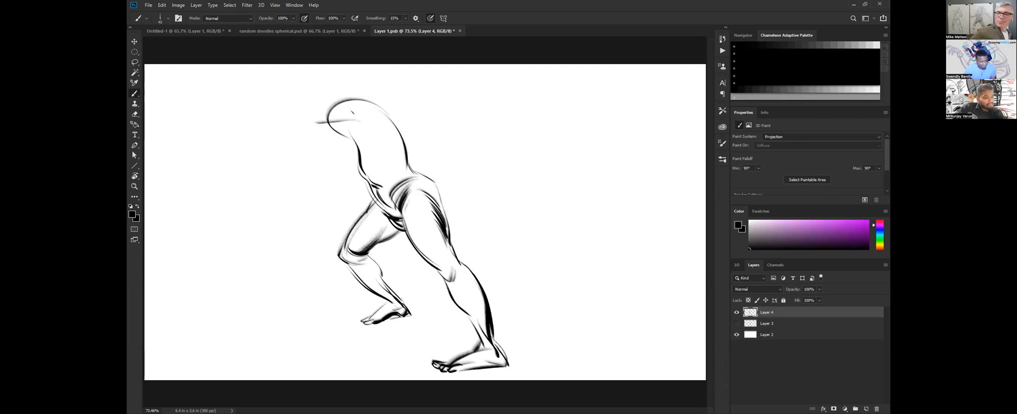
mouse_move(292, 131)
mouse_down()
mouse_move(367, 95)
mouse_move(392, 116)
mouse_move(394, 150)
mouse_move(360, 132)
mouse_move(399, 163)
mouse_up()
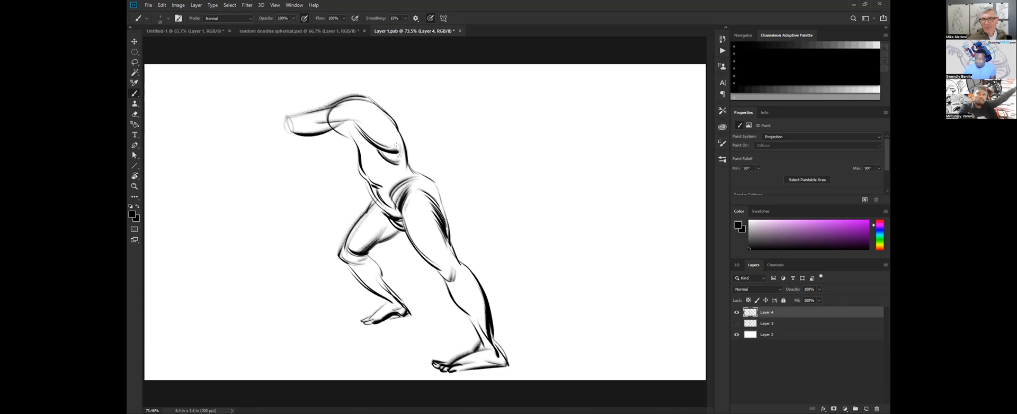
key(bracketright)
key(bracketright)
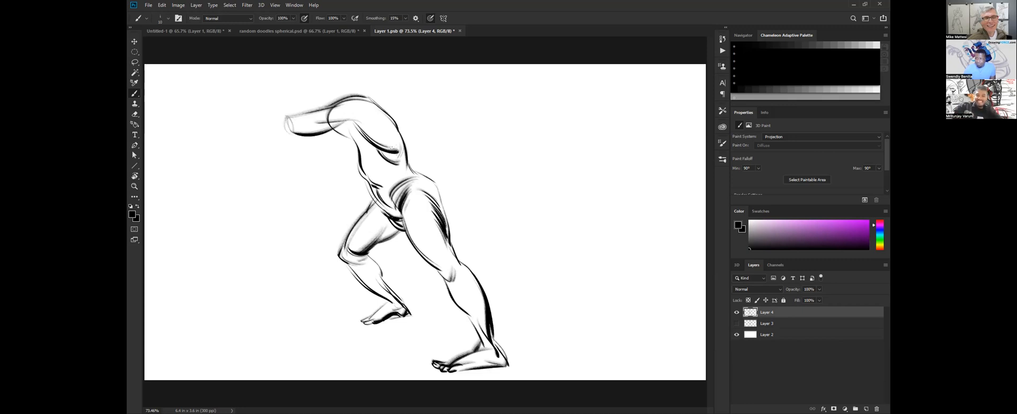
key(bracketright)
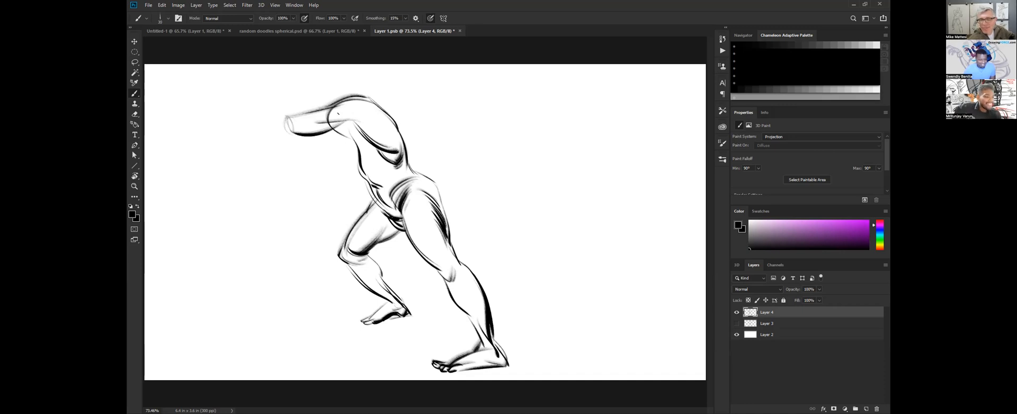
Sketch the rounded head above the shoulder and add contour strokes to the buttock, the chest and the bent leg's calf.
mouse_move(312, 104)
mouse_down()
mouse_move(339, 87)
mouse_move(320, 109)
mouse_up()
key(bracketright)
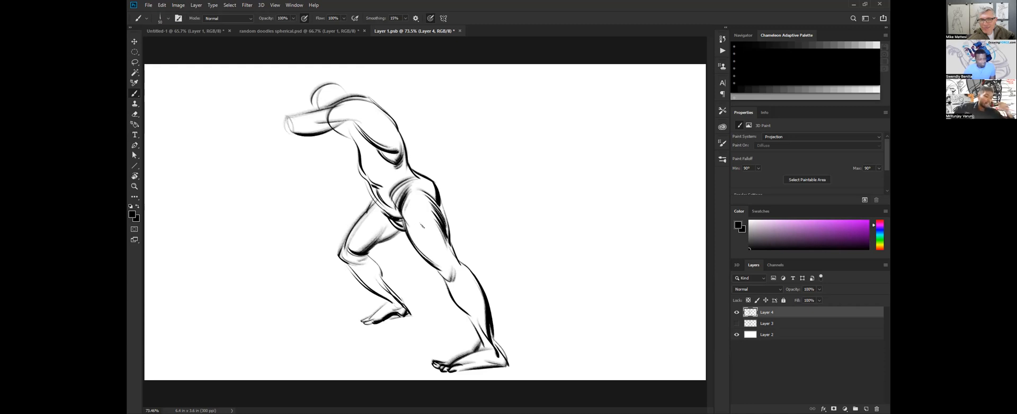
drag(373, 254, 345, 281)
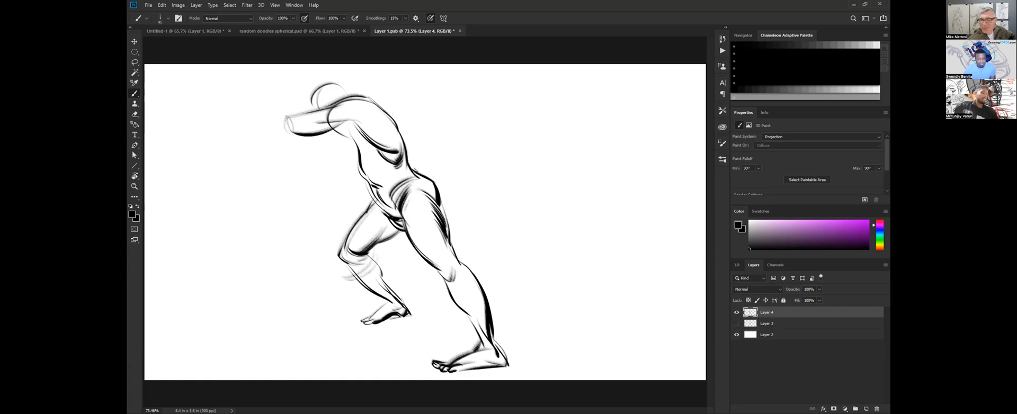
mouse_move(340, 129)
mouse_down()
mouse_move(358, 162)
mouse_move(376, 159)
mouse_up()
drag(350, 134, 380, 159)
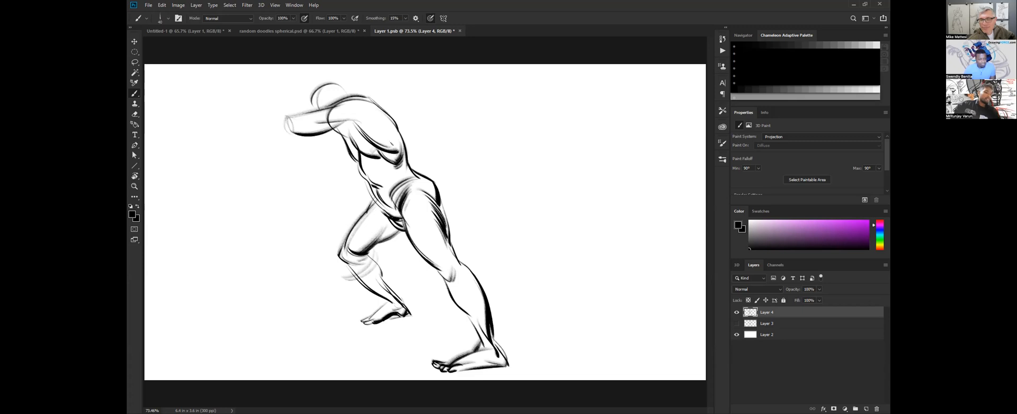
Draw the second figure's forearm bending up from the elbow and finish it with a dark, cocked hand.
key(bracketright)
key(bracketright)
mouse_move(291, 133)
mouse_down()
mouse_move(256, 119)
mouse_move(248, 93)
mouse_up()
key(ctrl+z)
mouse_move(292, 132)
mouse_down()
mouse_move(283, 113)
mouse_move(262, 106)
mouse_move(277, 101)
mouse_move(295, 117)
mouse_up()
drag(267, 90, 301, 115)
mouse_move(264, 85)
mouse_down()
mouse_move(281, 94)
mouse_move(255, 106)
mouse_up()
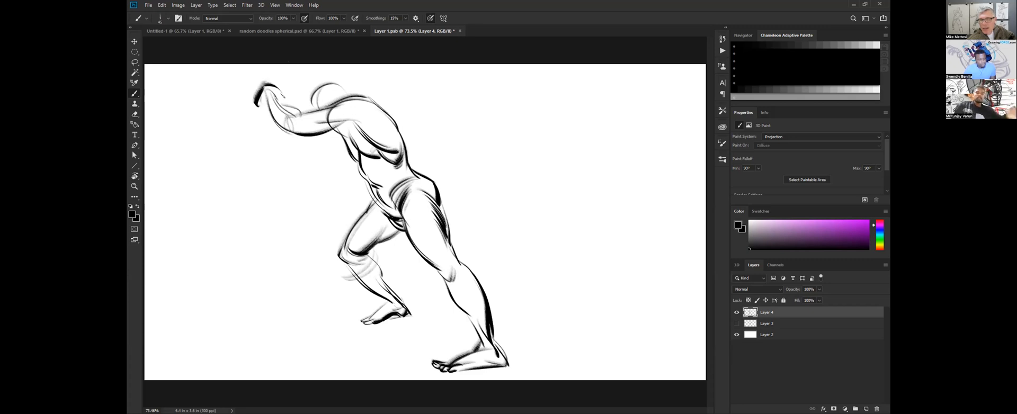
Shade the shoulder blade and hip crease, and lightly block in the far upper arm below the raised one.
mouse_move(383, 118)
mouse_down()
mouse_move(355, 124)
mouse_move(376, 135)
mouse_up()
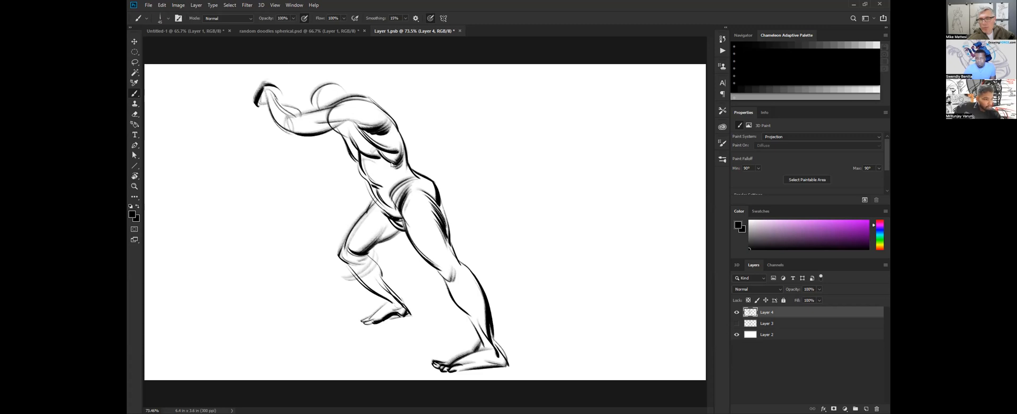
drag(396, 199, 418, 181)
drag(397, 208, 412, 183)
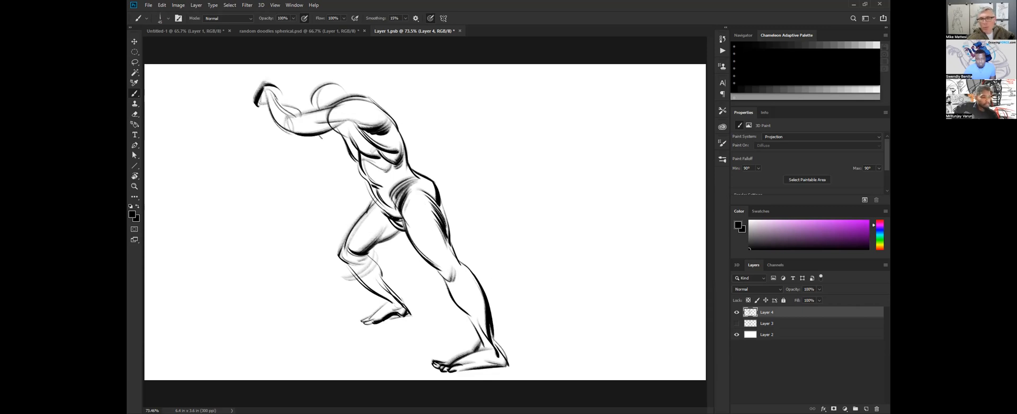
mouse_move(296, 137)
mouse_down()
mouse_move(305, 162)
mouse_move(346, 145)
mouse_up()
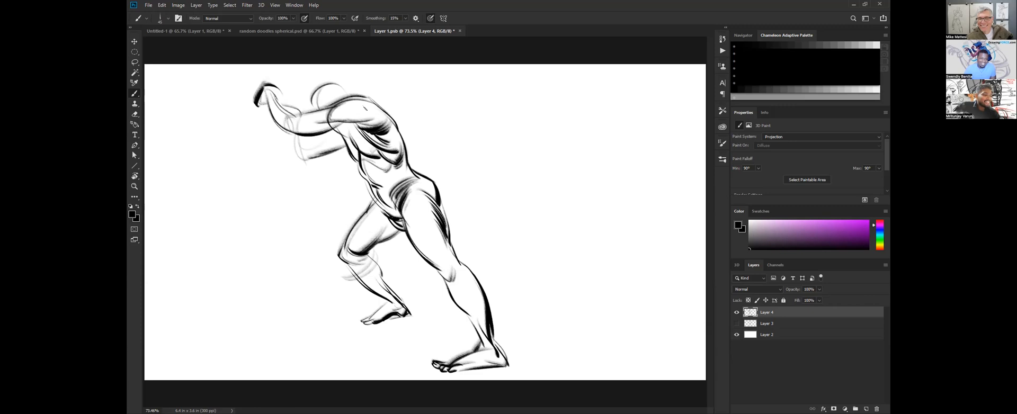
Turn the layer with the leaning figure into a spherical panorama layer.
key(ctrl+space)
mouse_move(476, 180)
mouse_down()
mouse_move(461, 180)
mouse_move(475, 200)
mouse_up()
key(ctrl+space)
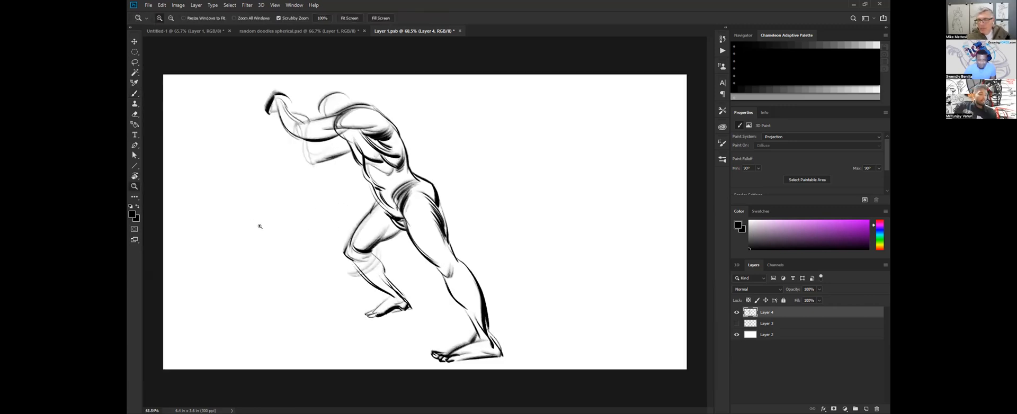
drag(259, 226, 265, 221)
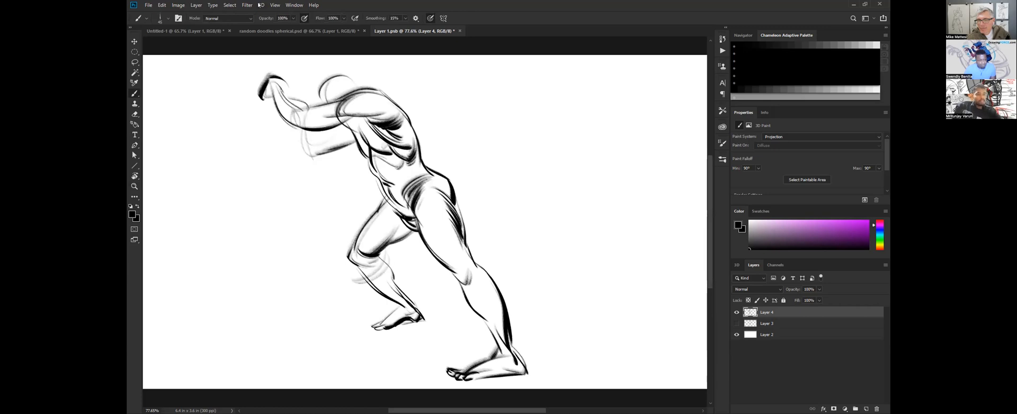
click(260, 5)
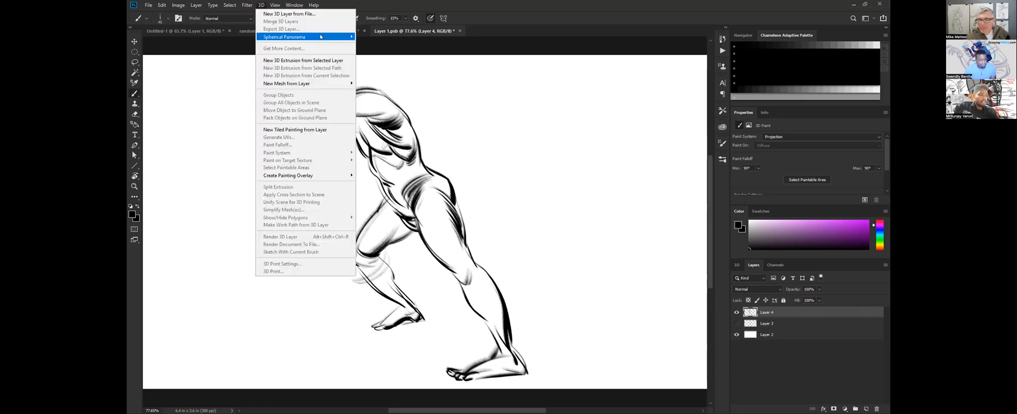
mouse_move(320, 37)
click(397, 41)
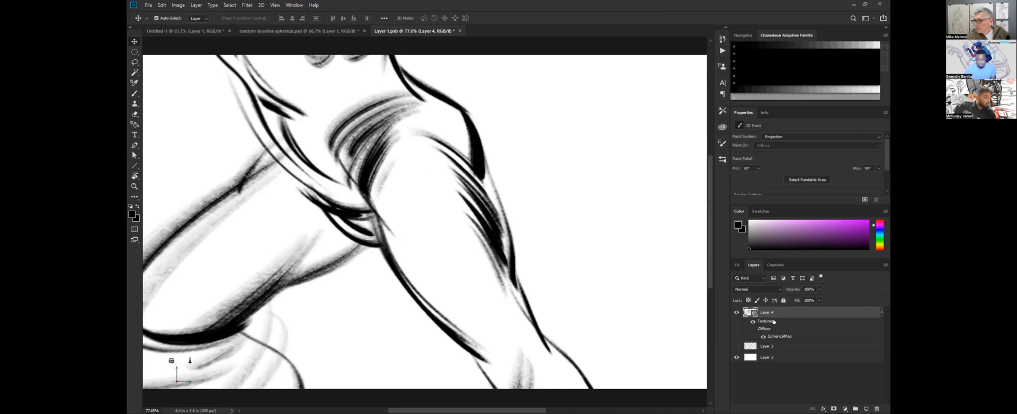
Show the panorama layer's 3D camera properties and set the field of view to a 4 mm lens.
double_click(751, 317)
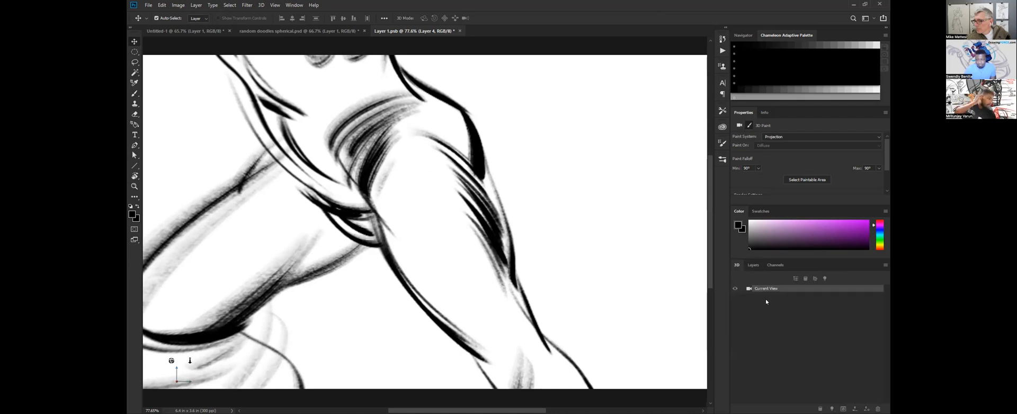
click(753, 265)
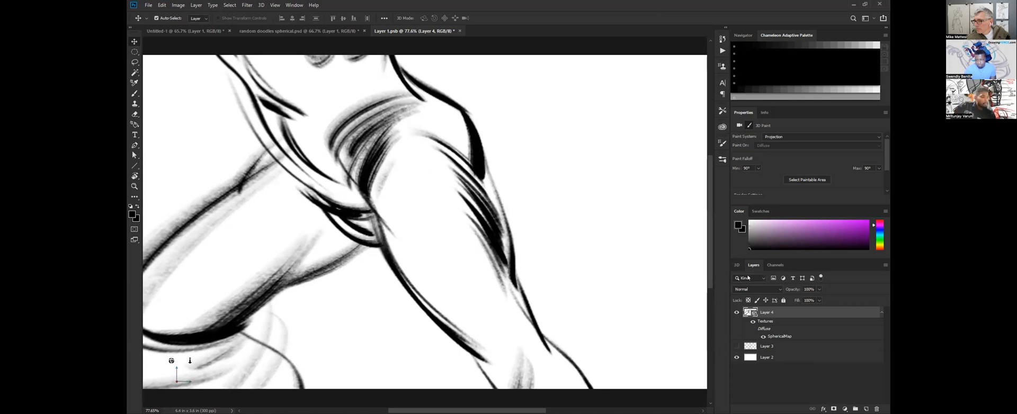
click(293, 5)
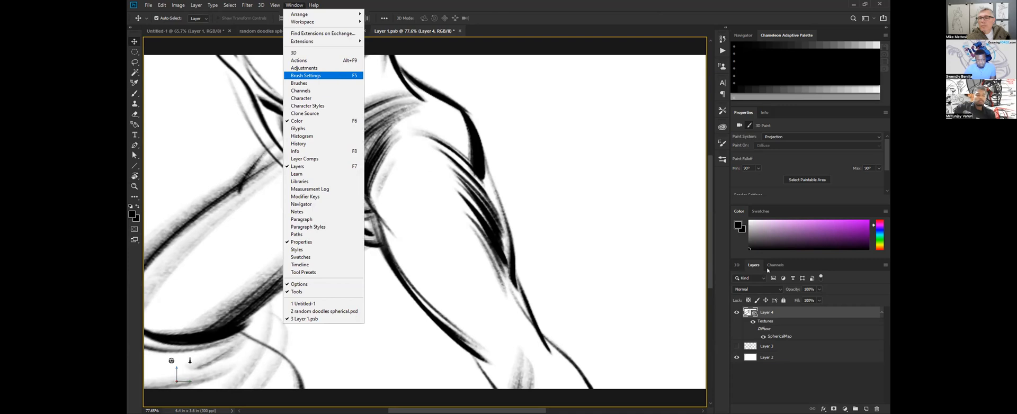
click(754, 314)
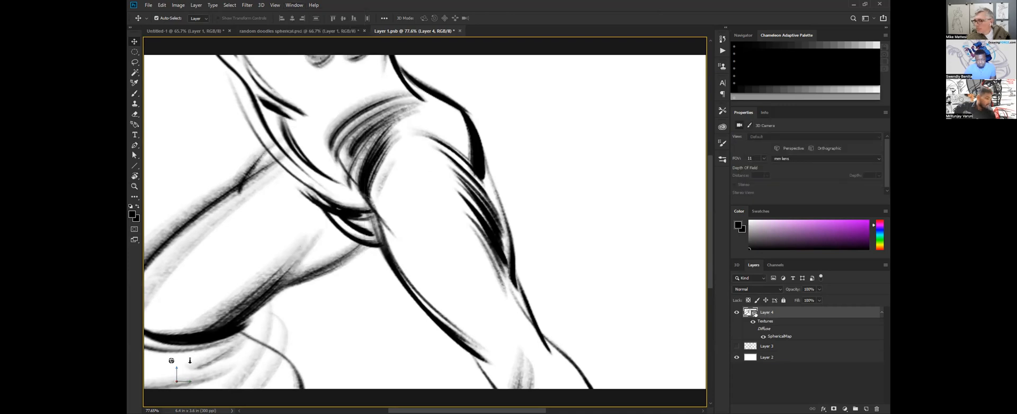
double_click(754, 312)
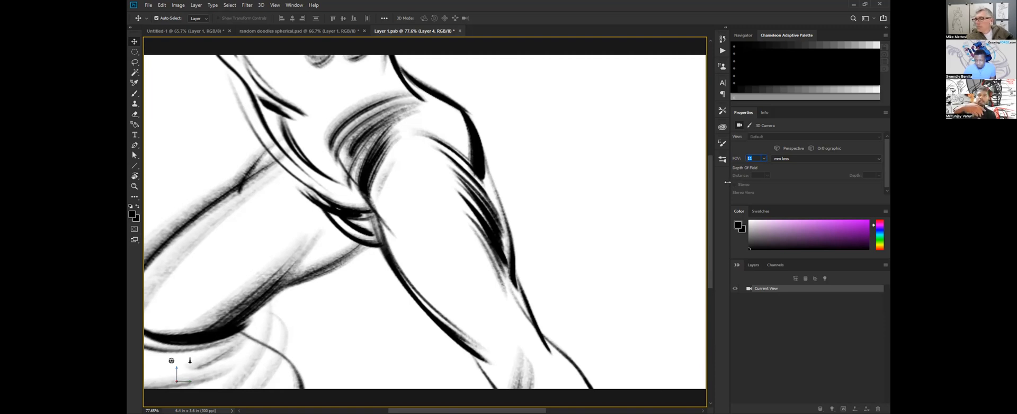
text(4)
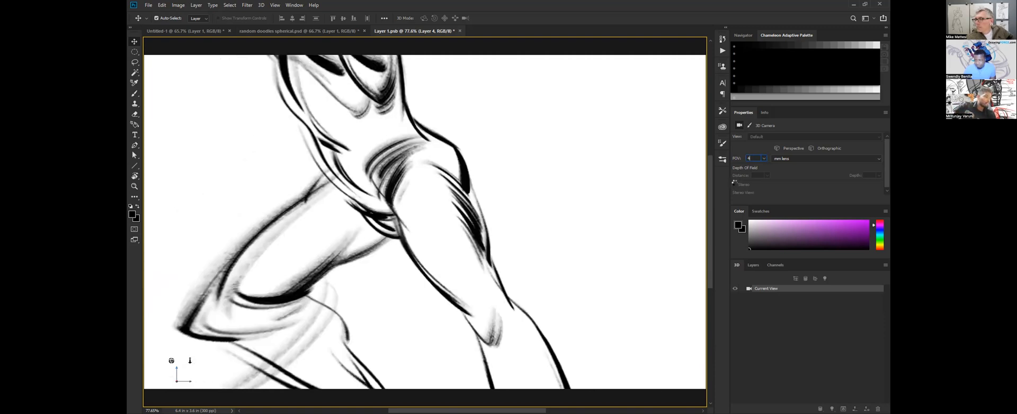
click(461, 208)
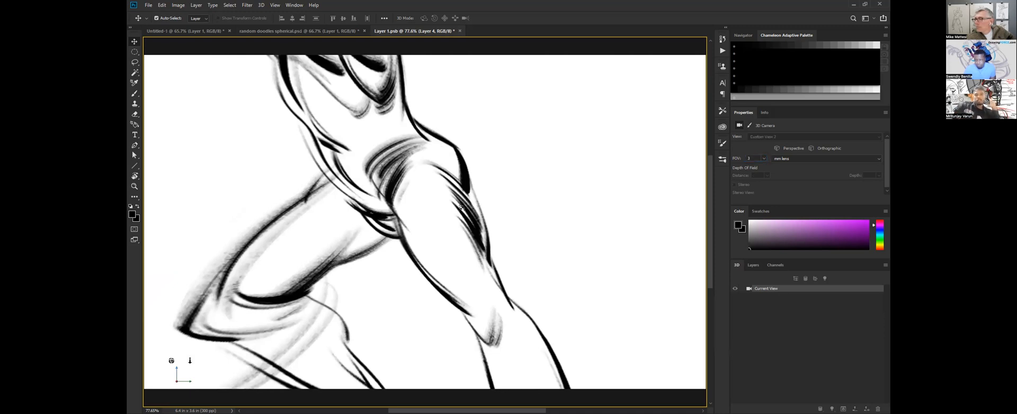
Erase the distorted foot of the extended leg in the panorama view, leaving the shin down to the ankle.
mouse_move(461, 226)
mouse_down()
mouse_move(463, 190)
mouse_move(459, 231)
mouse_move(489, 364)
mouse_up()
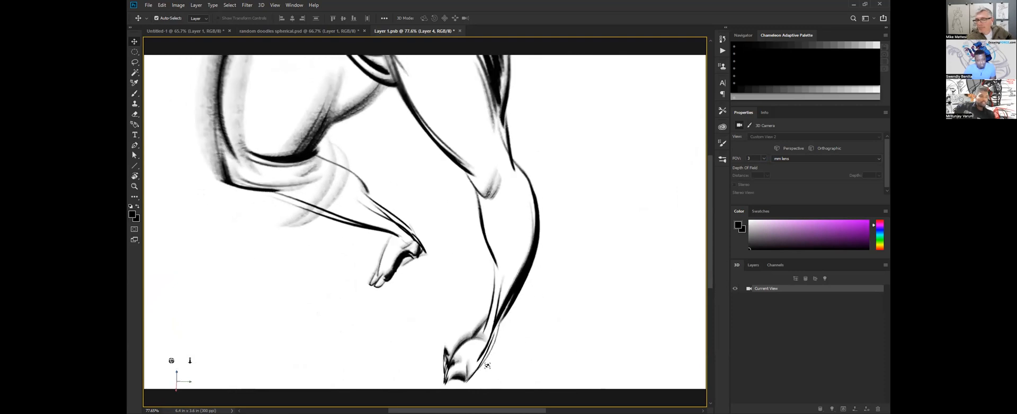
mouse_move(467, 212)
mouse_down()
mouse_move(470, 191)
mouse_move(461, 203)
mouse_move(472, 258)
mouse_move(464, 208)
mouse_move(479, 183)
mouse_up()
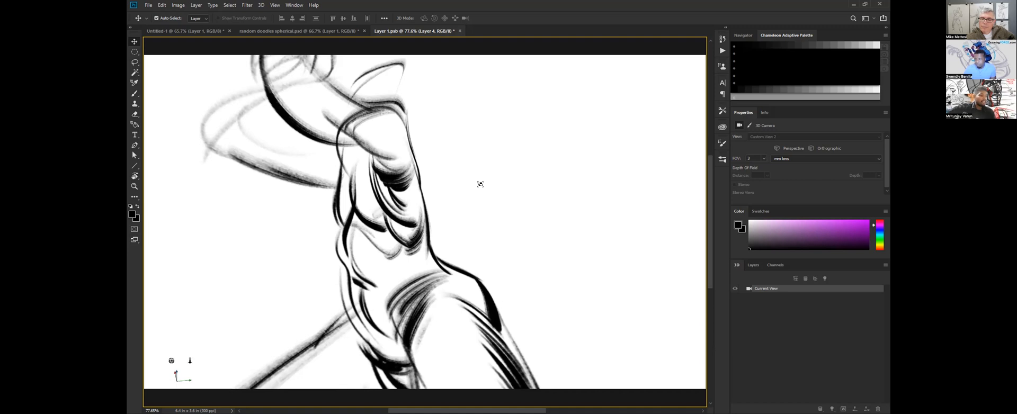
drag(435, 214, 460, 297)
key(e)
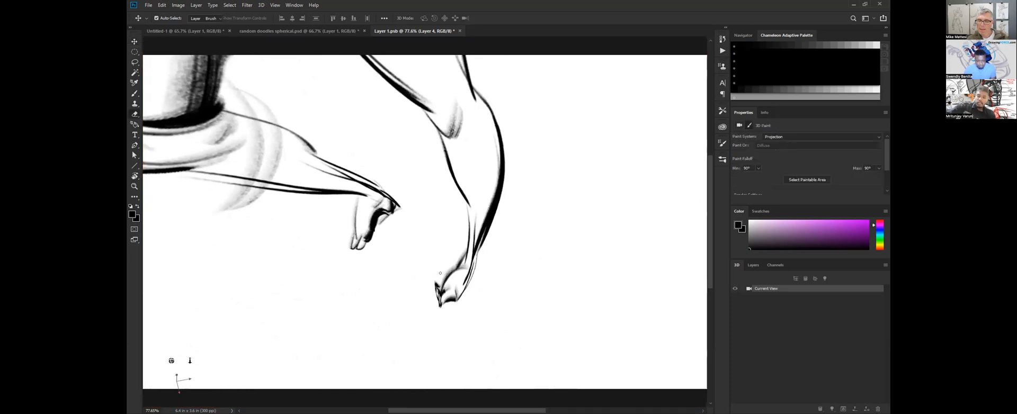
key(bracketright)
drag(443, 288, 481, 253)
key(bracketright)
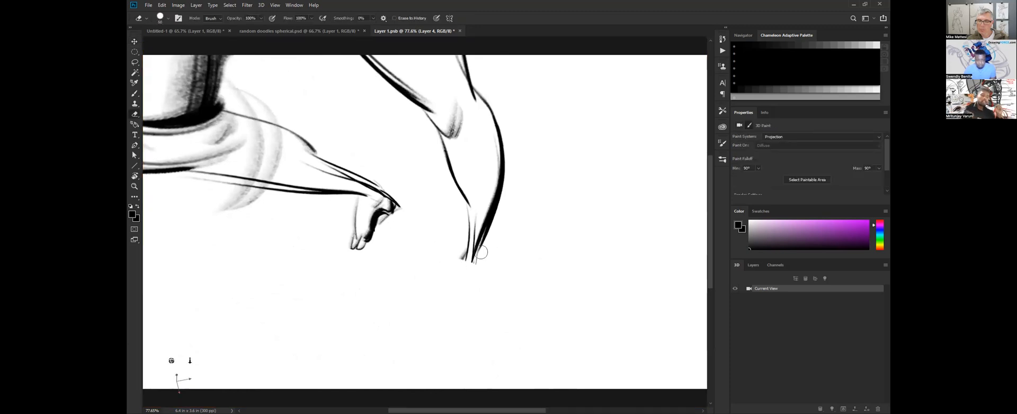
Redraw the extended leg's foot in the panorama with the Brush, shaping the ankle, heel, instep, sole and toes.
key(b)
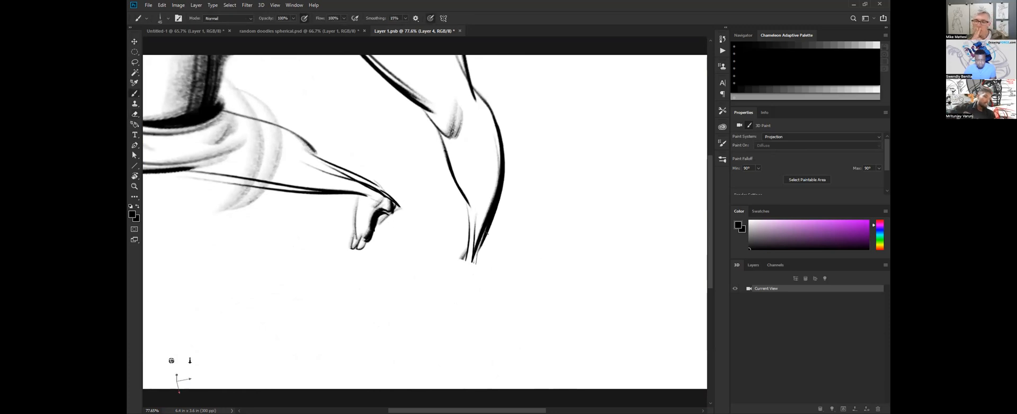
drag(484, 206, 466, 285)
mouse_move(481, 241)
mouse_down()
mouse_move(479, 292)
mouse_move(453, 312)
mouse_up()
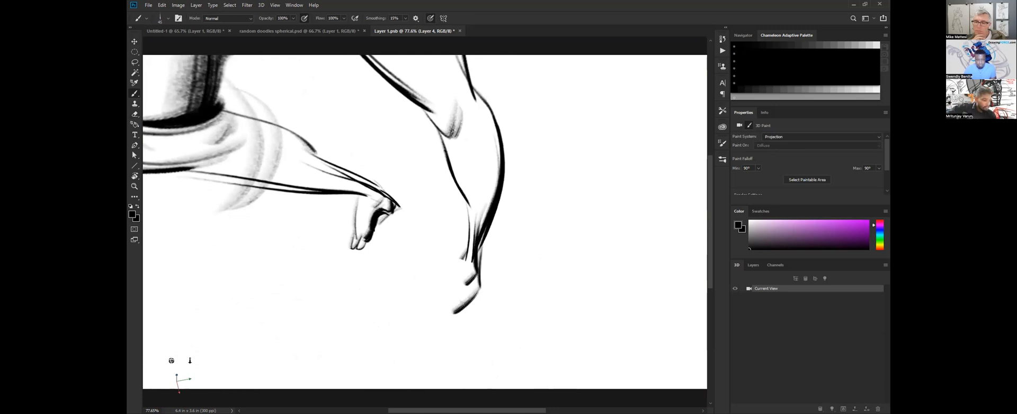
mouse_move(463, 254)
mouse_down()
mouse_move(424, 318)
mouse_move(407, 319)
mouse_move(419, 332)
mouse_up()
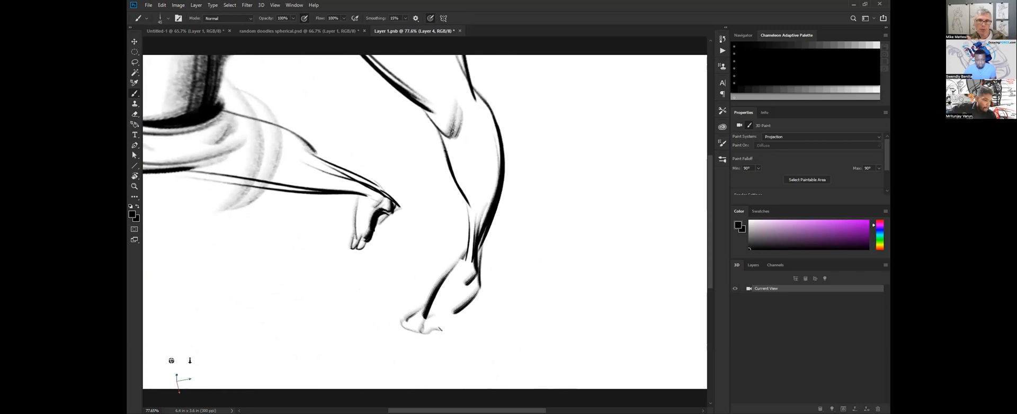
key(bracketleft)
mouse_move(484, 261)
mouse_down()
mouse_move(482, 290)
mouse_move(455, 316)
mouse_up()
drag(480, 292, 456, 319)
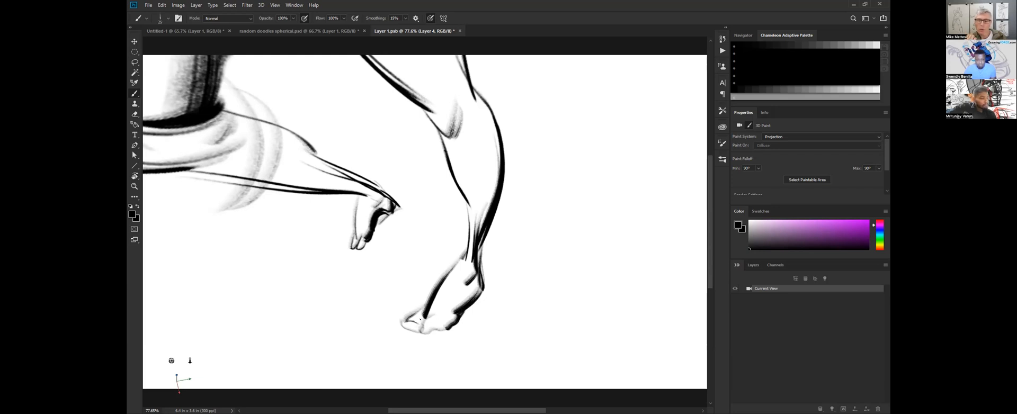
drag(418, 331, 459, 318)
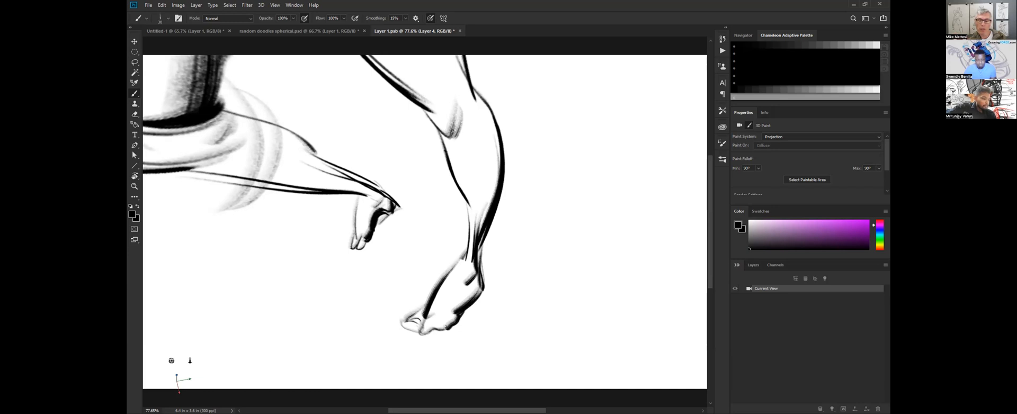
Refine the extended leg's foot with a smaller Brush, darkening the ankle tendons and the contour above the toes.
key(bracketleft)
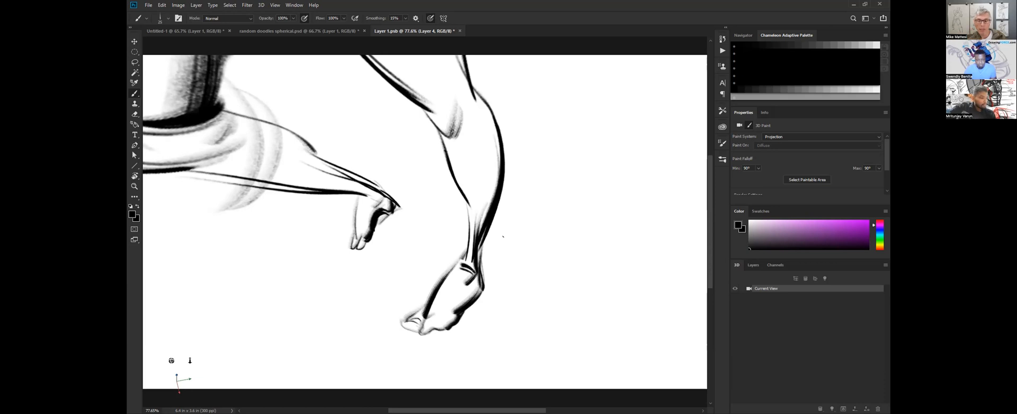
mouse_move(462, 198)
mouse_down()
mouse_move(465, 258)
mouse_move(462, 250)
mouse_up()
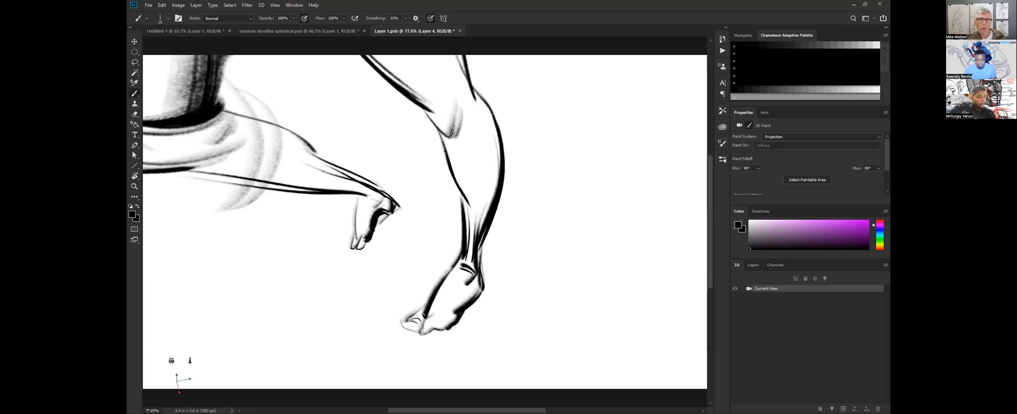
drag(417, 311, 455, 319)
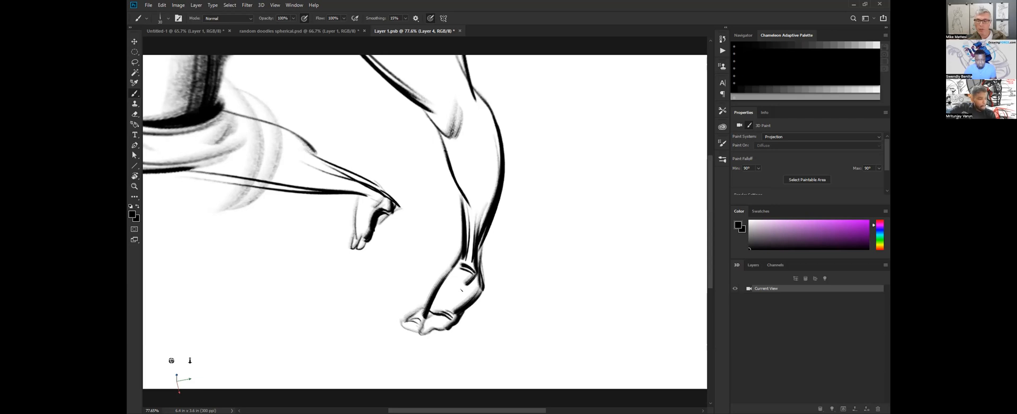
Erase the distorted foot of the bent leg in the panorama, leaving the lower leg down to the ankle.
key(z)
mouse_move(510, 264)
mouse_down()
mouse_move(498, 251)
mouse_move(515, 256)
mouse_up()
key(e)
mouse_move(380, 195)
mouse_down()
mouse_move(332, 250)
mouse_move(352, 202)
mouse_move(335, 202)
mouse_move(361, 193)
mouse_up()
Redraw the bent leg's foot with the Brush, hanging below the ankle with its heel, instep and toes.
key(b)
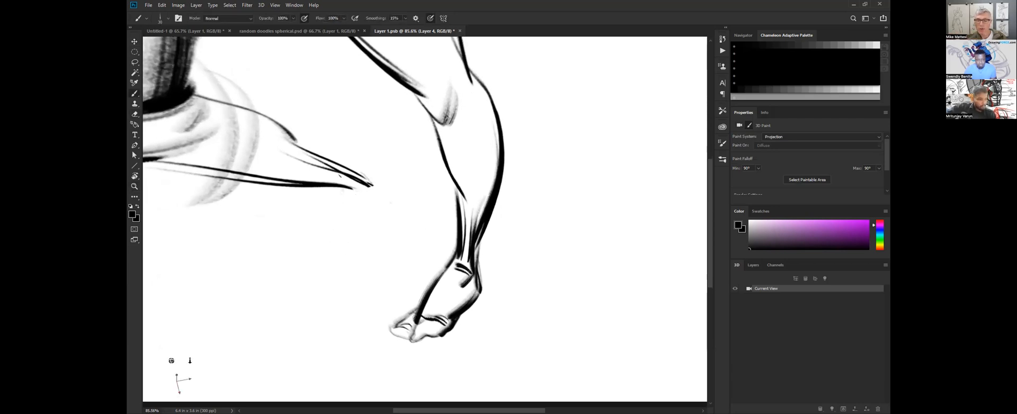
drag(383, 189, 371, 215)
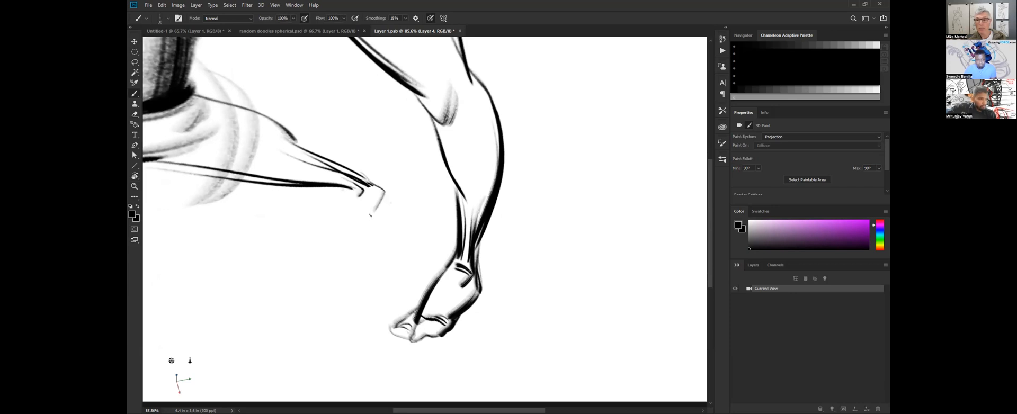
drag(363, 253, 366, 256)
mouse_move(341, 195)
mouse_down()
mouse_move(335, 214)
mouse_move(341, 208)
mouse_move(348, 267)
mouse_move(353, 259)
mouse_move(328, 275)
mouse_up()
mouse_move(345, 250)
mouse_down()
mouse_move(329, 259)
mouse_move(344, 245)
mouse_move(366, 258)
mouse_up()
Strengthen the side contour of the figure's torso and thicken the hatching across the hip in the panorama.
key(ctrl+space)
drag(411, 222, 366, 219)
key(v)
mouse_move(449, 70)
mouse_down()
mouse_move(439, 179)
mouse_move(411, 156)
mouse_move(413, 135)
mouse_move(410, 171)
mouse_move(374, 157)
mouse_move(400, 152)
mouse_up()
key(e)
key(b)
drag(408, 186, 423, 268)
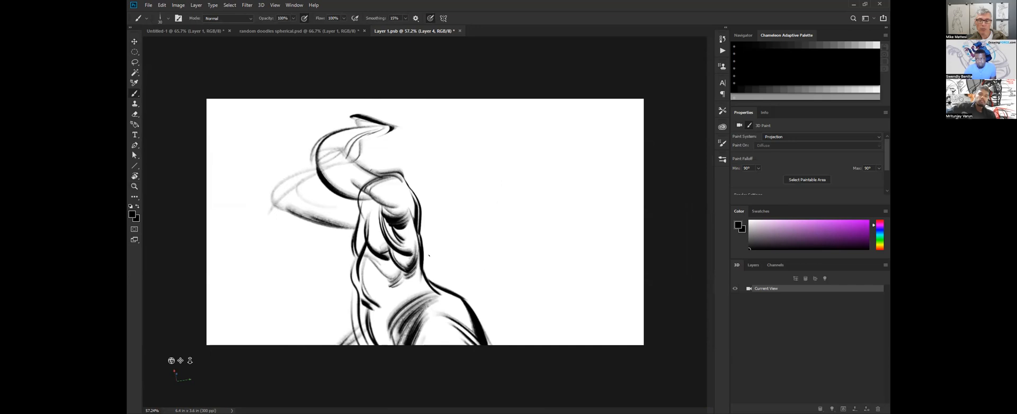
drag(413, 280, 383, 333)
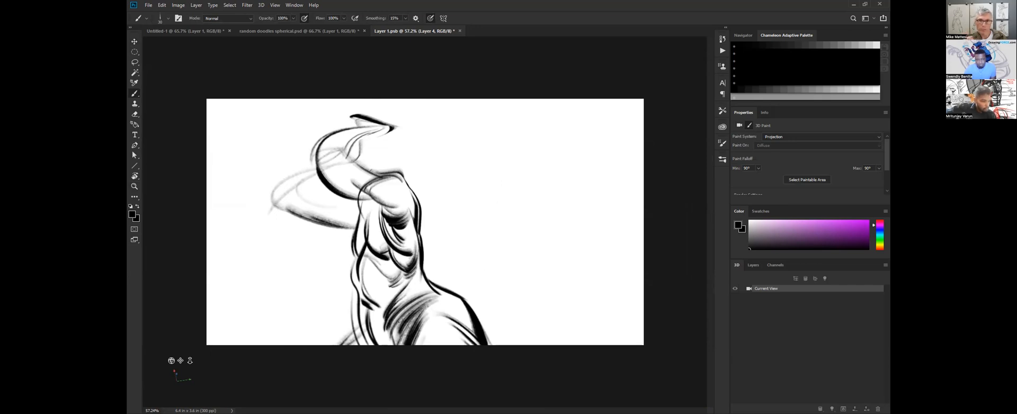
Hatch curved shading strokes across the inner thigh of the bent leg near the groin.
key(v)
mouse_move(432, 241)
mouse_down()
mouse_move(435, 282)
mouse_move(426, 261)
mouse_up()
key(b)
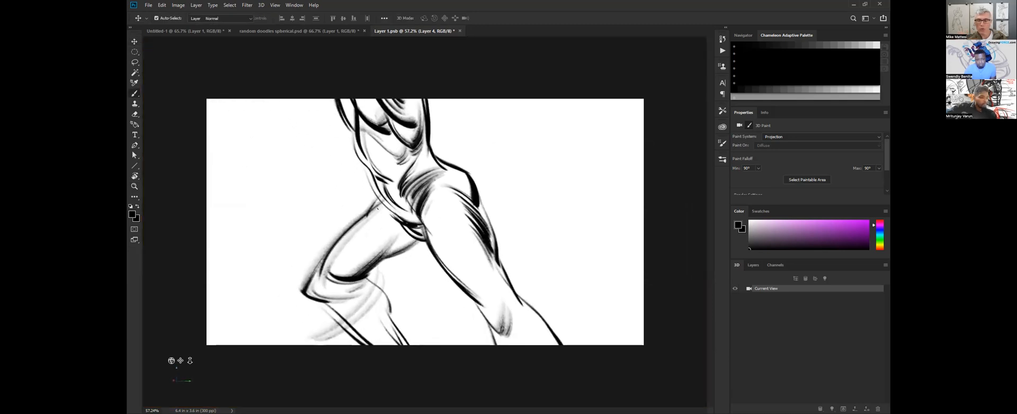
drag(399, 213, 377, 254)
drag(397, 222, 388, 254)
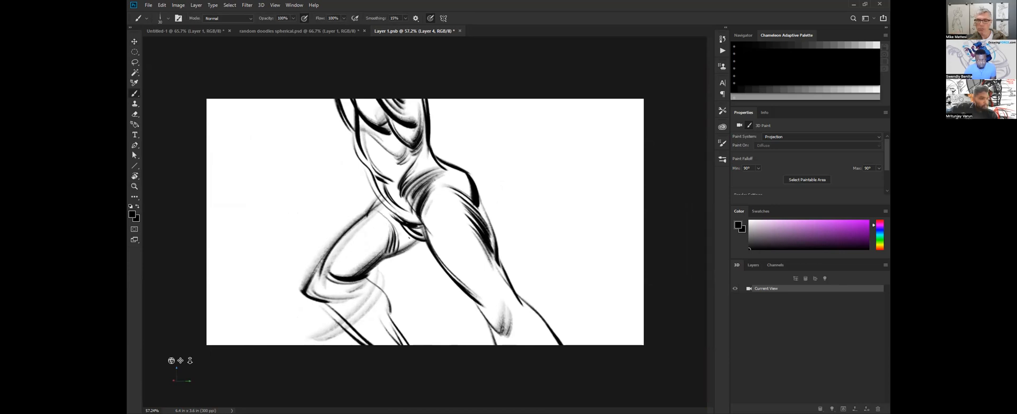
drag(408, 234, 402, 248)
mouse_move(452, 227)
mouse_down()
mouse_move(467, 242)
mouse_move(482, 233)
mouse_move(455, 216)
mouse_up()
Darken the kneecap of the extended leg with short curved Brush strokes.
key(v)
key(b)
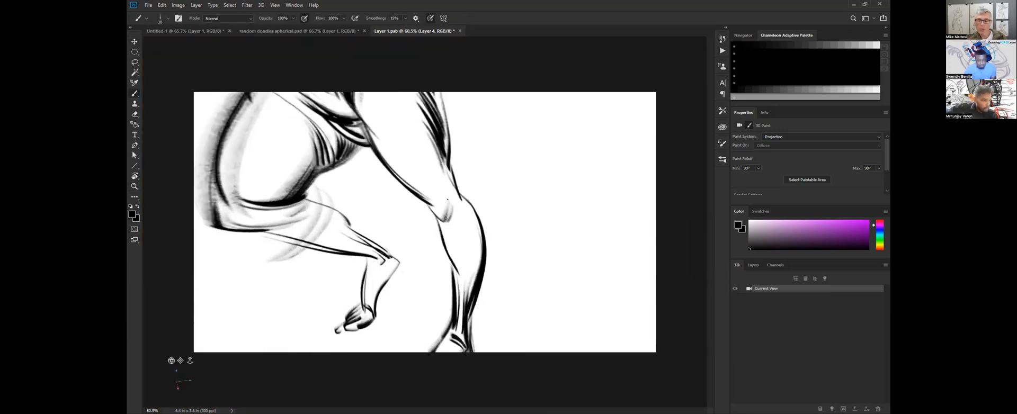
drag(448, 224, 456, 202)
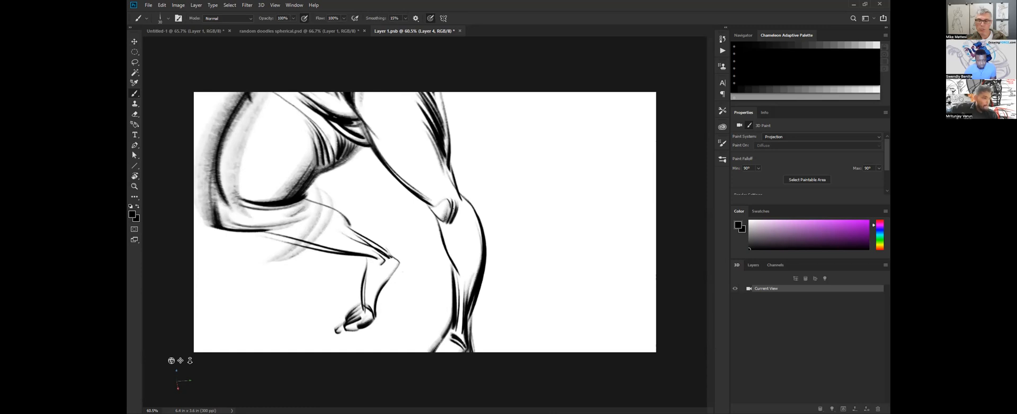
Erase the extended leg's front shin contour from below the kneecap to the ankle.
drag(456, 292, 441, 229)
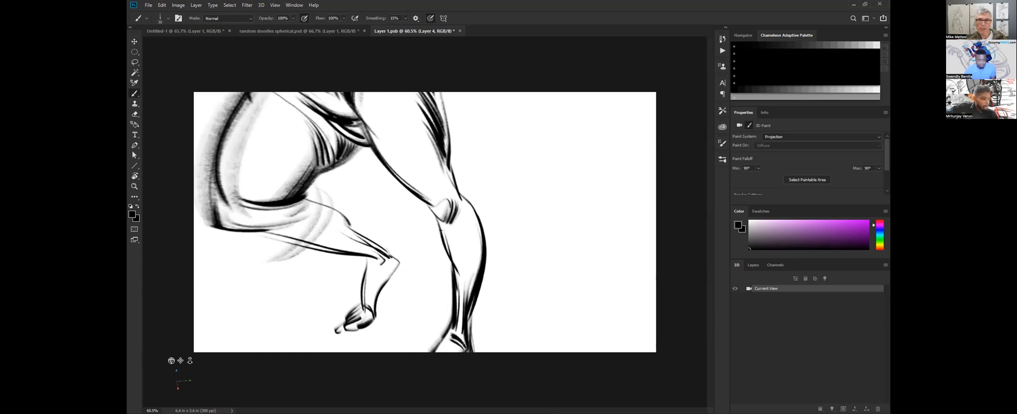
key(ctrl+z)
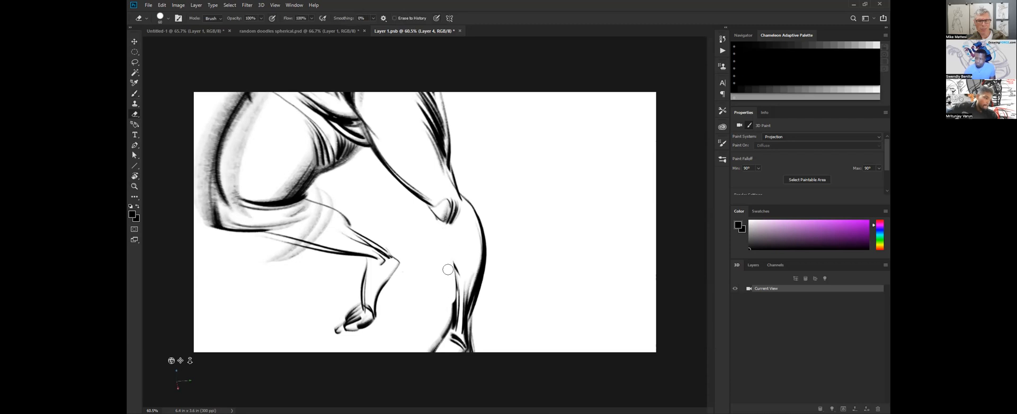
key(e)
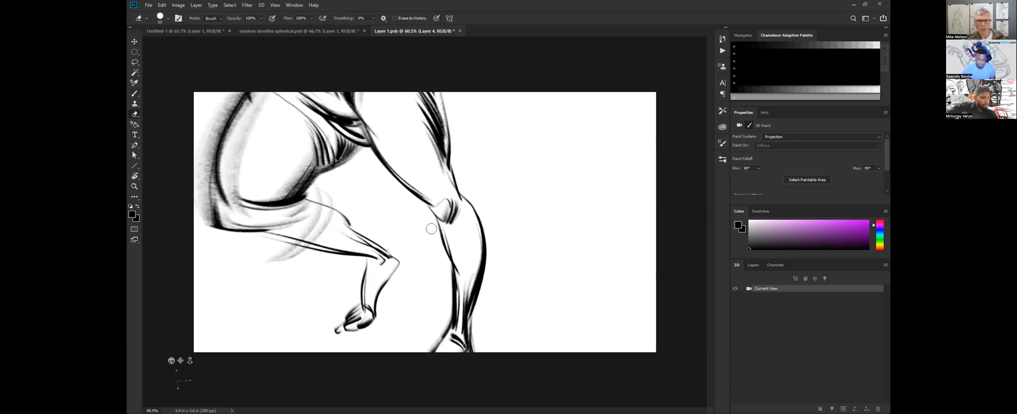
drag(448, 261, 451, 324)
Redraw the extended leg's front shin contour farther out, running from the knee down to the foot.
key(b)
key(b)
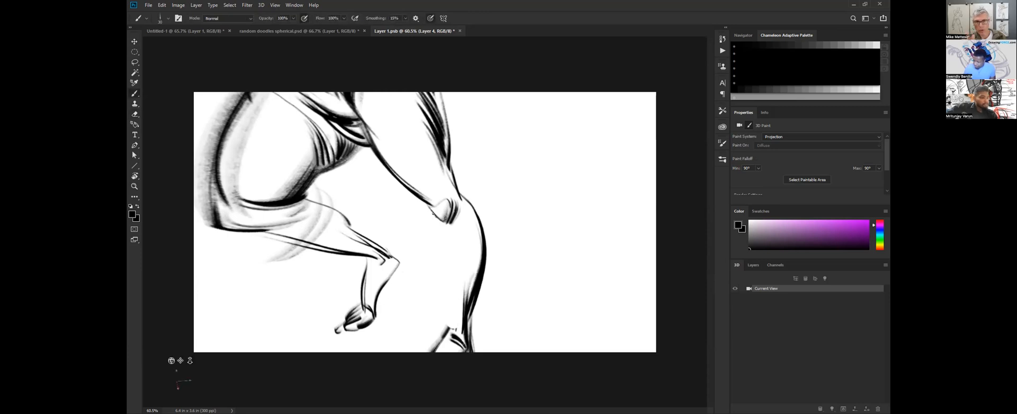
mouse_move(440, 269)
mouse_down()
mouse_move(456, 302)
mouse_move(456, 285)
mouse_move(450, 329)
mouse_up()
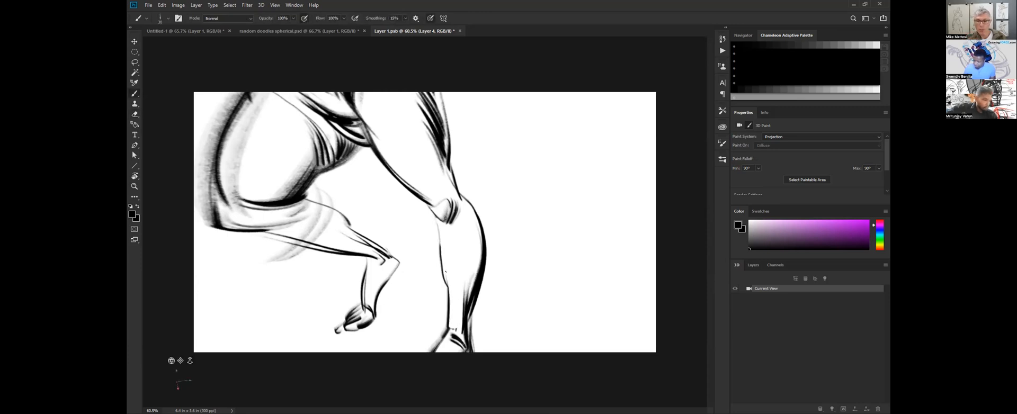
mouse_move(452, 298)
mouse_down()
mouse_move(455, 317)
mouse_move(435, 348)
mouse_up()
Accent the extended leg's knee and lower leg with contour and shading strokes using a larger Brush.
key(z)
drag(486, 245, 479, 245)
key(b)
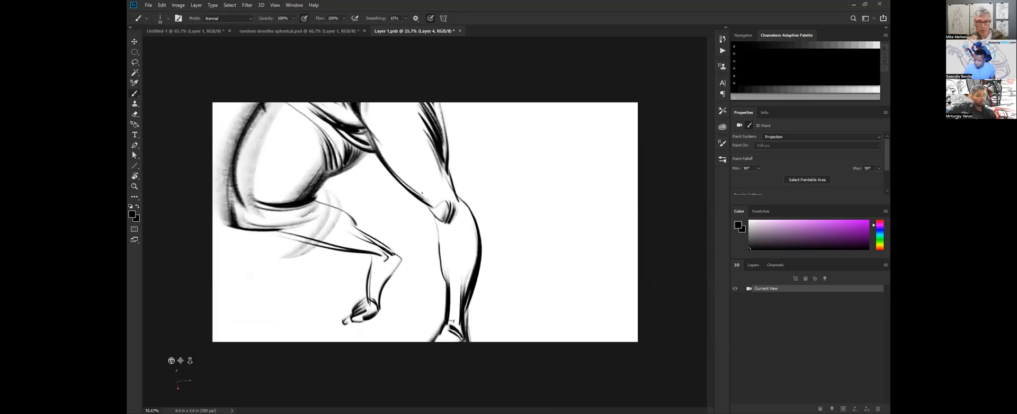
key(bracketright)
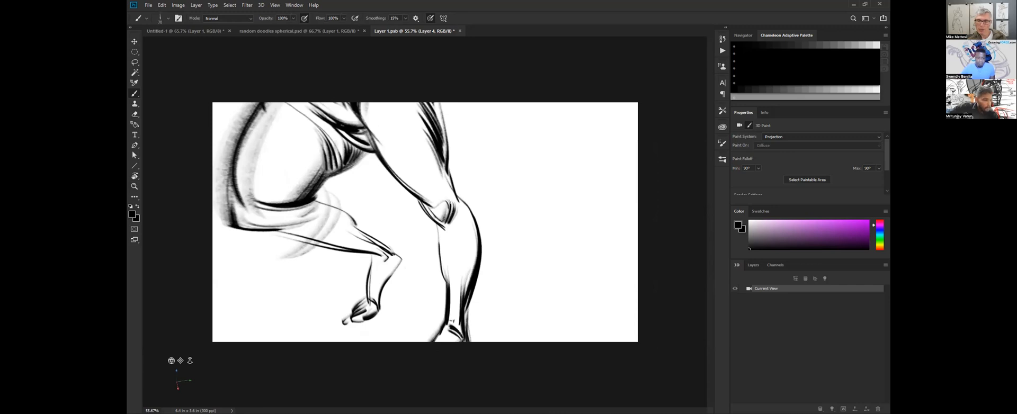
mouse_move(445, 225)
mouse_down()
mouse_move(438, 275)
mouse_move(446, 235)
mouse_up()
mouse_move(451, 287)
mouse_down()
mouse_move(444, 235)
mouse_move(461, 242)
mouse_up()
drag(469, 214, 461, 246)
mouse_move(473, 224)
mouse_down()
mouse_move(461, 252)
mouse_move(497, 283)
mouse_move(494, 233)
mouse_move(479, 217)
mouse_move(503, 257)
mouse_move(502, 277)
mouse_move(476, 209)
mouse_move(456, 208)
mouse_move(414, 238)
mouse_move(426, 254)
mouse_up()
Start a foreshortened second figure in the empty area beside the first, drawing a foot with its toes and sole facing the viewer.
key(z)
key(v)
key(b)
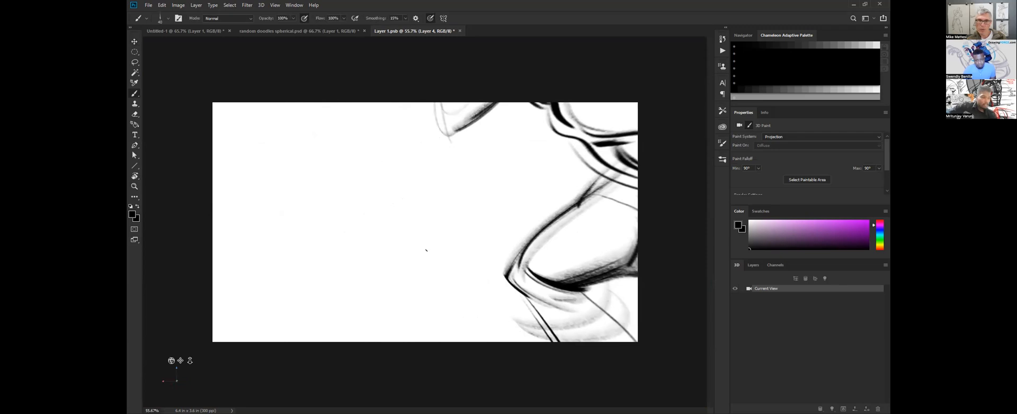
key(])
drag(348, 250, 350, 258)
drag(385, 233, 402, 227)
key(])
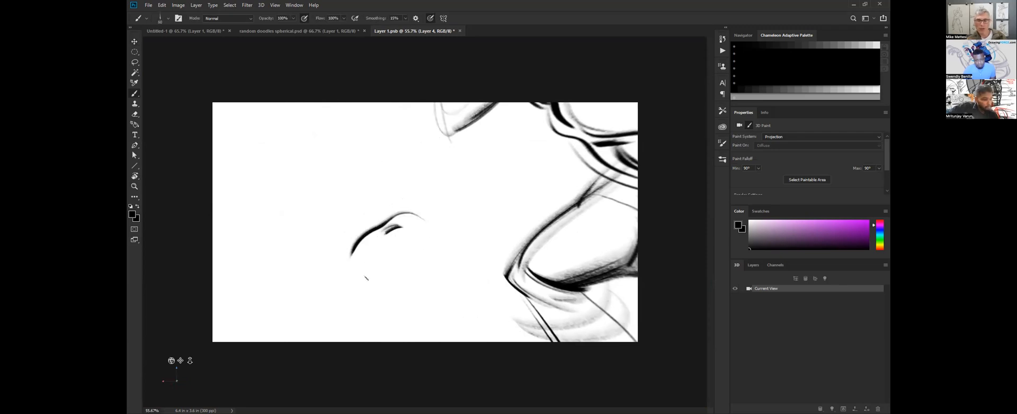
mouse_move(391, 274)
mouse_down()
mouse_move(365, 272)
mouse_move(383, 312)
mouse_up()
key(bracketleft)
drag(370, 251, 376, 251)
mouse_move(388, 247)
mouse_down()
mouse_move(353, 256)
mouse_move(352, 295)
mouse_move(375, 312)
mouse_up()
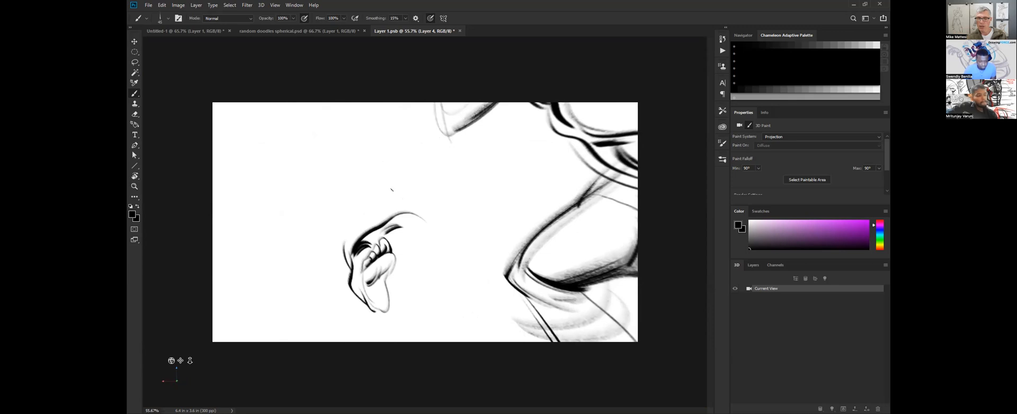
Erase the stray arc above the new foot, round out the bent knee behind it and draw the other thigh's upper contour.
key(e)
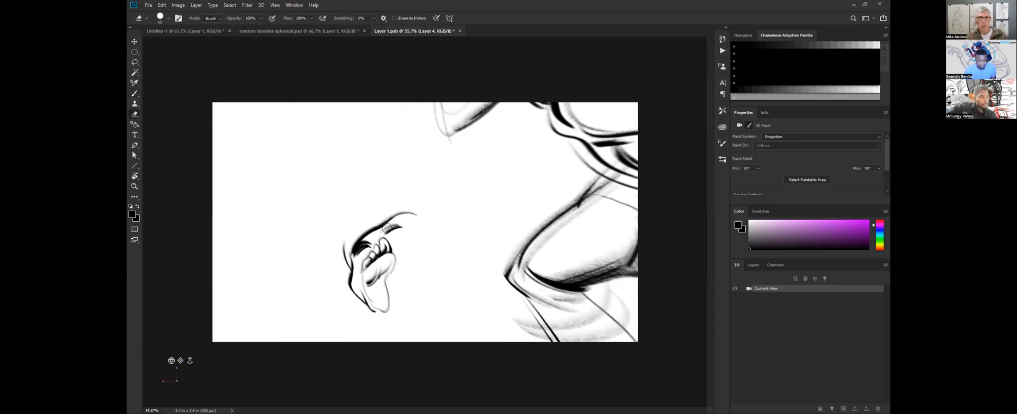
mouse_move(407, 210)
mouse_down()
mouse_move(342, 229)
mouse_move(334, 257)
mouse_move(349, 265)
mouse_up()
key(v)
key(b)
mouse_move(381, 240)
mouse_down()
mouse_move(386, 217)
mouse_move(403, 215)
mouse_move(446, 234)
mouse_up()
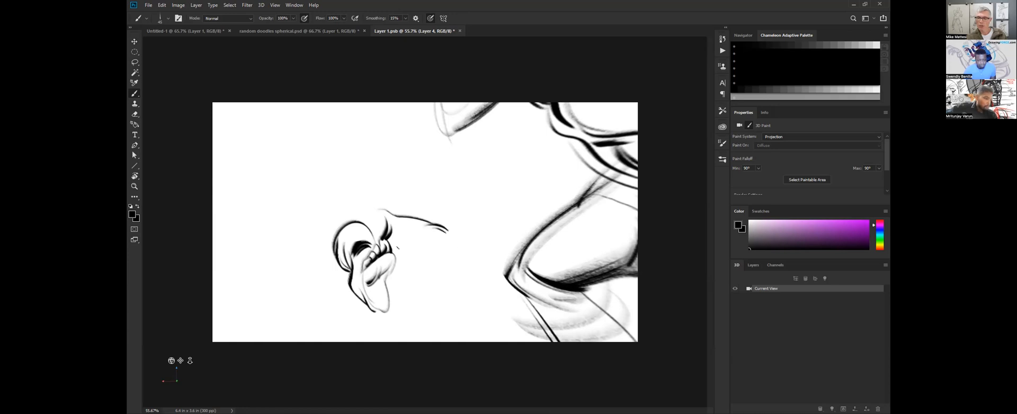
Draw the second figure's extended leg toward the first figure, with its underside, darkened knee and shin contours.
drag(395, 254, 504, 258)
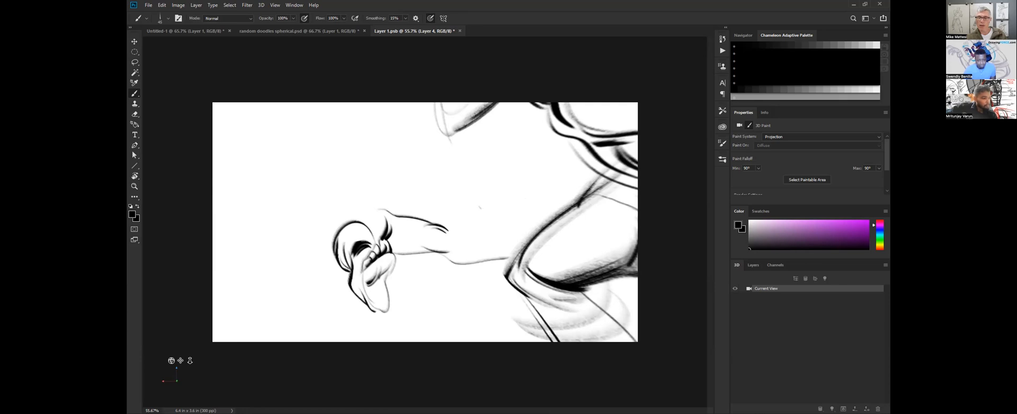
drag(447, 232, 435, 229)
mouse_move(493, 238)
mouse_down()
mouse_move(449, 232)
mouse_move(507, 245)
mouse_up()
drag(430, 249, 456, 243)
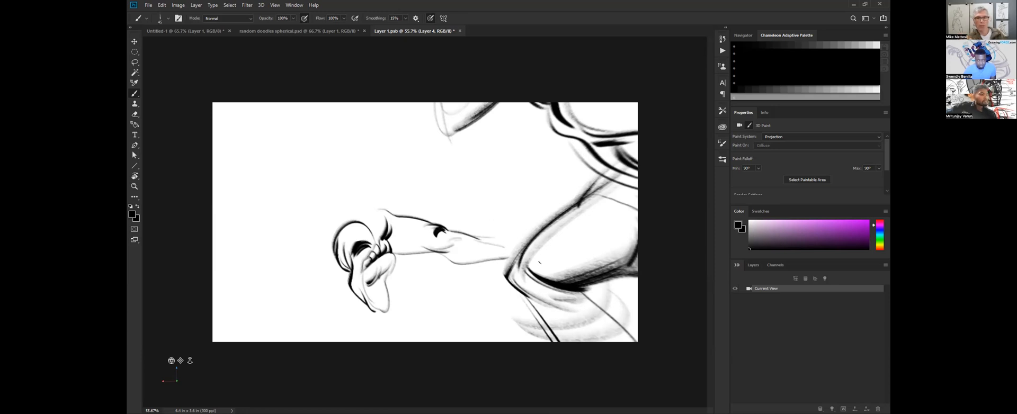
Shade the second figure's extended thigh and sketch its foreshortened hips and torso behind the bent knee.
drag(397, 221, 397, 250)
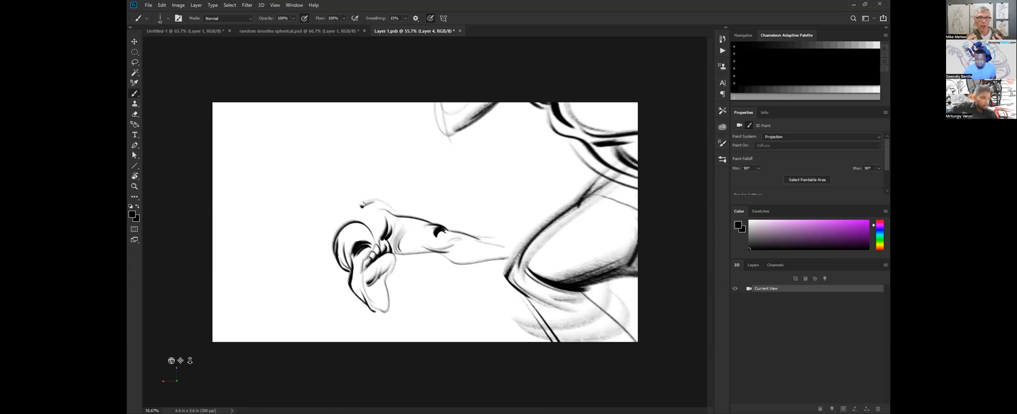
mouse_move(327, 239)
mouse_down()
mouse_move(360, 200)
mouse_move(323, 247)
mouse_up()
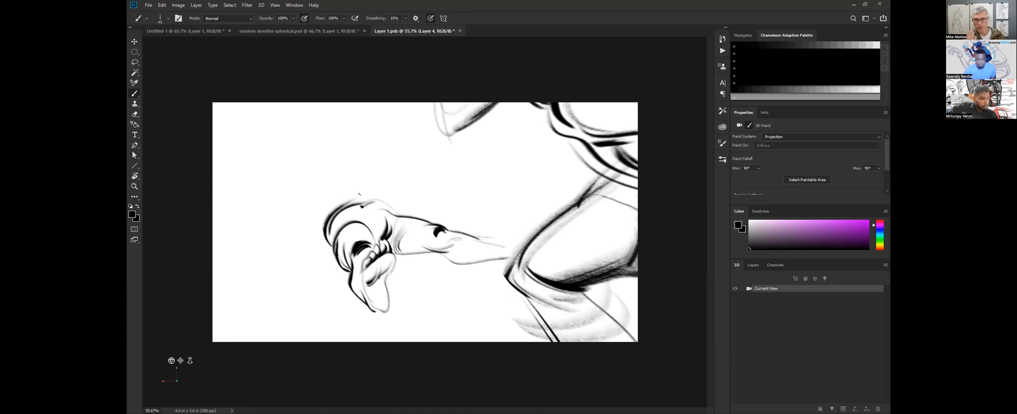
mouse_move(321, 221)
mouse_down()
mouse_move(313, 202)
mouse_move(323, 232)
mouse_up()
drag(313, 206, 330, 248)
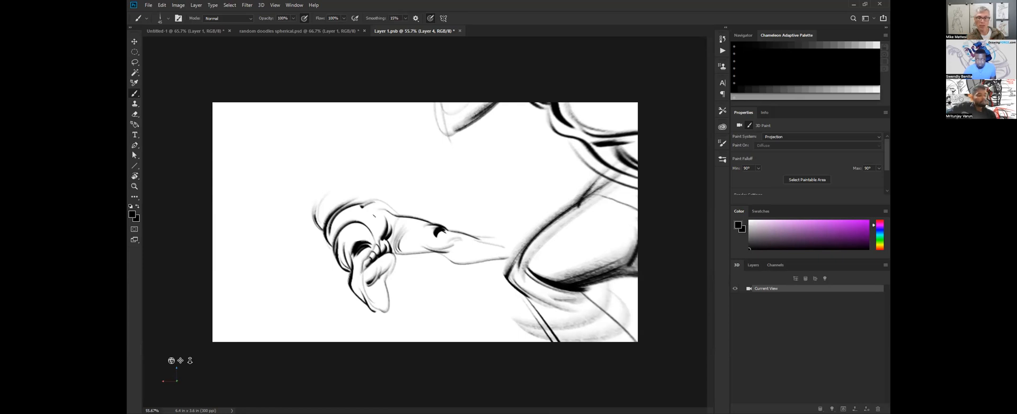
mouse_move(339, 187)
mouse_down()
mouse_move(382, 194)
mouse_move(348, 193)
mouse_move(323, 219)
mouse_move(327, 193)
mouse_move(333, 206)
mouse_move(321, 212)
mouse_move(385, 197)
mouse_up()
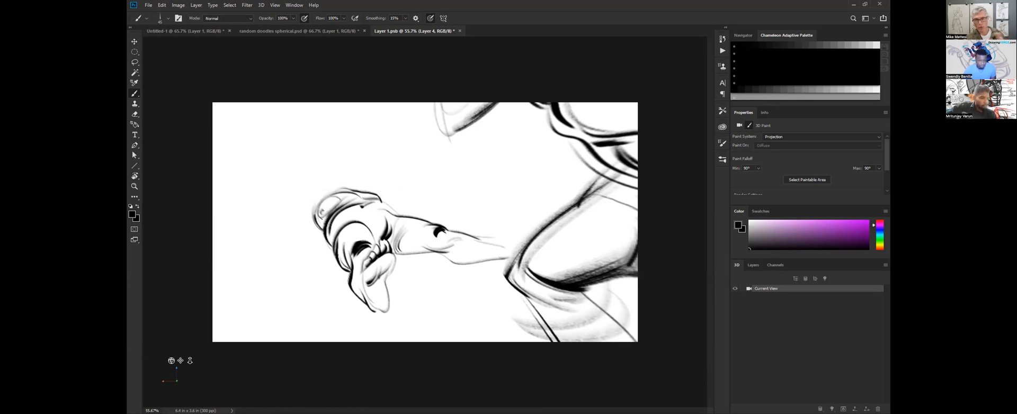
mouse_move(310, 202)
mouse_down()
mouse_move(303, 224)
mouse_move(300, 214)
mouse_move(302, 233)
mouse_move(314, 234)
mouse_move(306, 227)
mouse_move(314, 239)
mouse_move(302, 249)
mouse_move(326, 260)
mouse_up()
Sketch a light perspective box beside the first figure's raised arm, undoing the stray stroke above it.
key(ctrl+space)
mouse_move(439, 251)
mouse_down()
mouse_move(416, 251)
mouse_move(427, 251)
mouse_up()
key(ctrl+space)
mouse_move(426, 203)
mouse_down()
mouse_move(436, 203)
mouse_move(421, 188)
mouse_move(441, 150)
mouse_move(399, 189)
mouse_up()
key(v)
key(b)
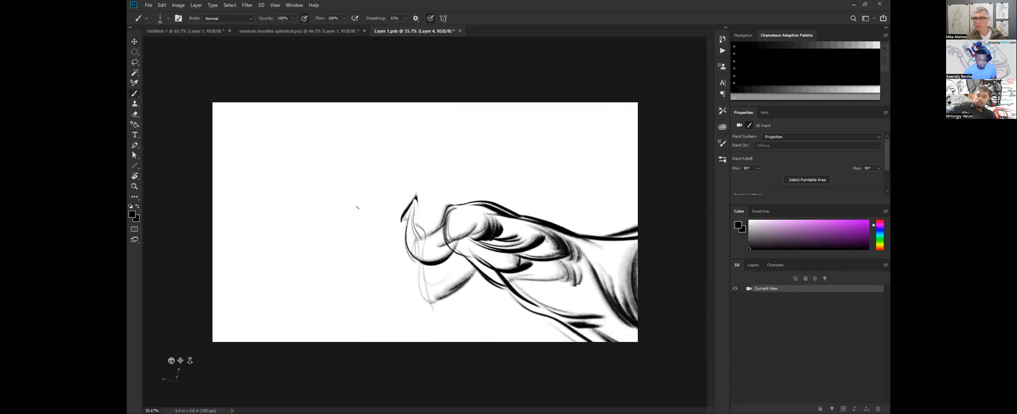
key(bracketright)
key(bracketright)
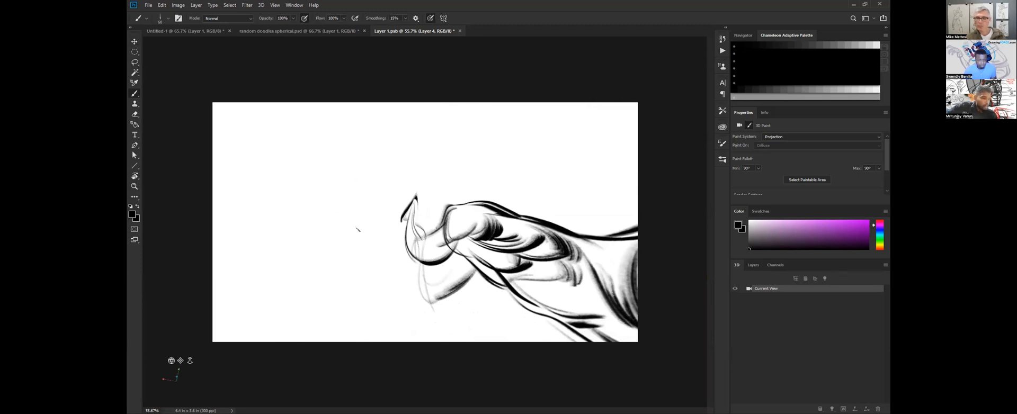
mouse_move(329, 237)
mouse_down()
mouse_move(351, 182)
mouse_move(413, 235)
mouse_up()
drag(328, 241, 381, 275)
mouse_move(366, 197)
mouse_down()
mouse_move(374, 150)
mouse_move(406, 185)
mouse_up()
drag(381, 274, 403, 242)
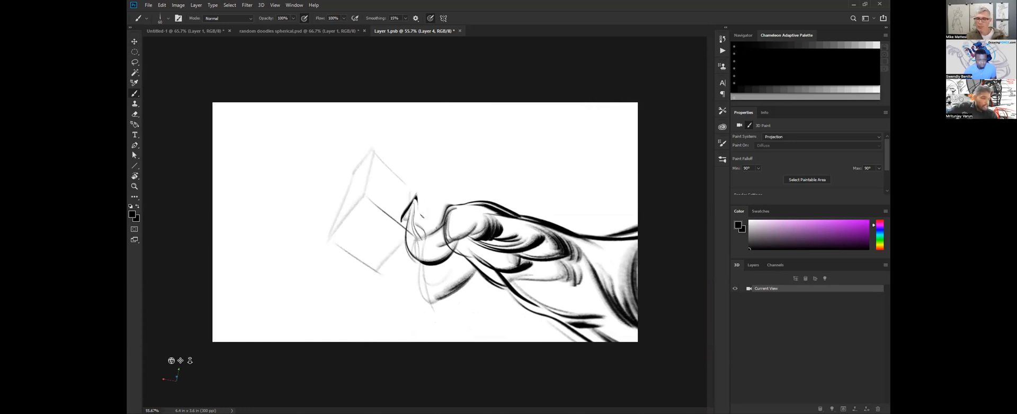
mouse_move(372, 123)
mouse_down()
mouse_move(362, 158)
mouse_move(375, 116)
mouse_move(373, 146)
mouse_move(393, 153)
mouse_move(393, 172)
mouse_up()
key(ctrl+z)
Sketch a smaller perspective box beyond the one beside the first figure's raised arm, undoing the stray stroke above it.
key(v)
key(b)
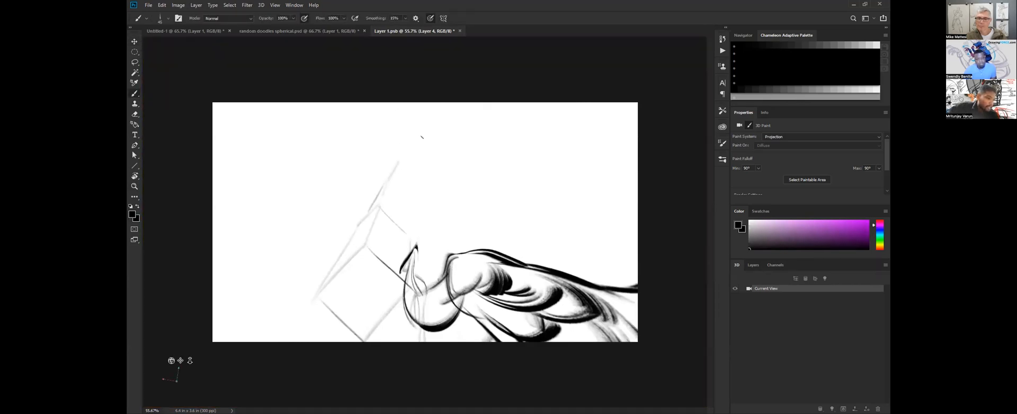
drag(398, 160, 414, 198)
mouse_move(399, 162)
mouse_down()
mouse_move(418, 203)
mouse_move(410, 227)
mouse_up()
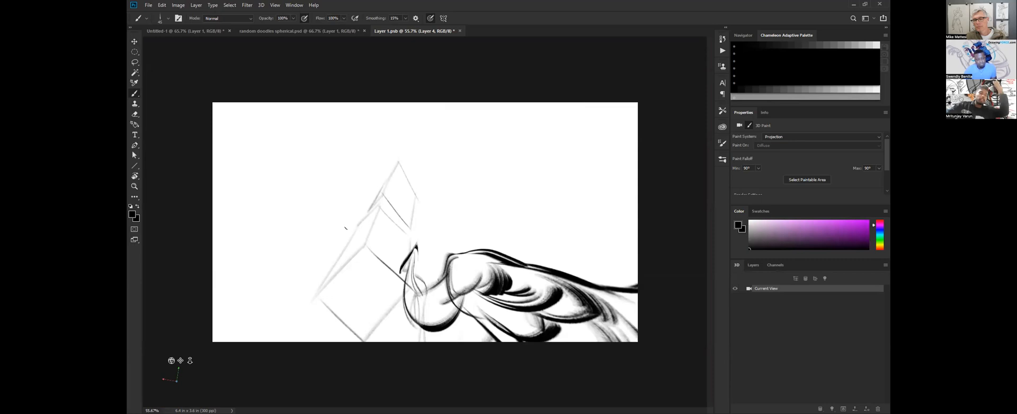
drag(414, 150, 405, 177)
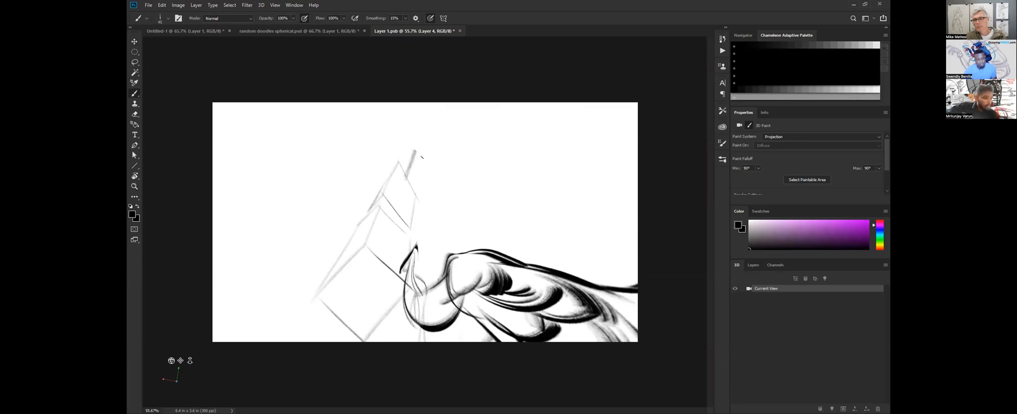
key(ctrl+z)
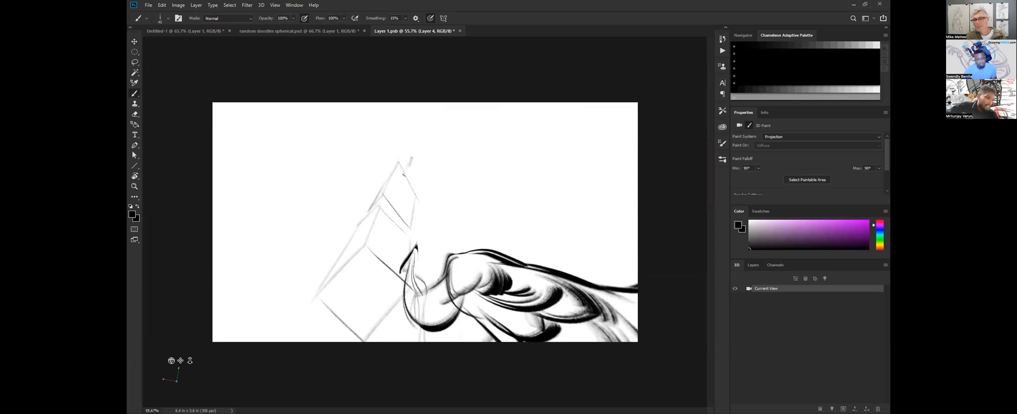
Frame the second figure with long box edges converging toward the first figure, redrawing the misplaced line above its extended leg.
key(v)
drag(420, 227, 402, 309)
key(b)
key(v)
drag(385, 229, 378, 214)
key(b)
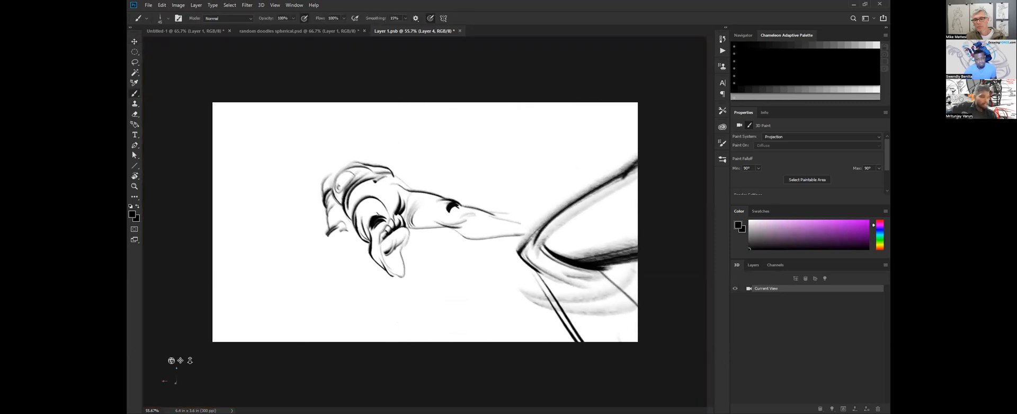
drag(308, 200, 322, 197)
mouse_move(339, 294)
mouse_down()
mouse_move(312, 217)
mouse_move(564, 269)
mouse_up()
drag(420, 180, 574, 247)
key(ctrl+z)
drag(421, 176, 582, 227)
mouse_move(309, 204)
mouse_down()
mouse_move(316, 285)
mouse_move(358, 324)
mouse_move(349, 231)
mouse_up()
Give the box under the second figure thickness by drawing its lower edge and darkening its upper edge.
key(v)
key(b)
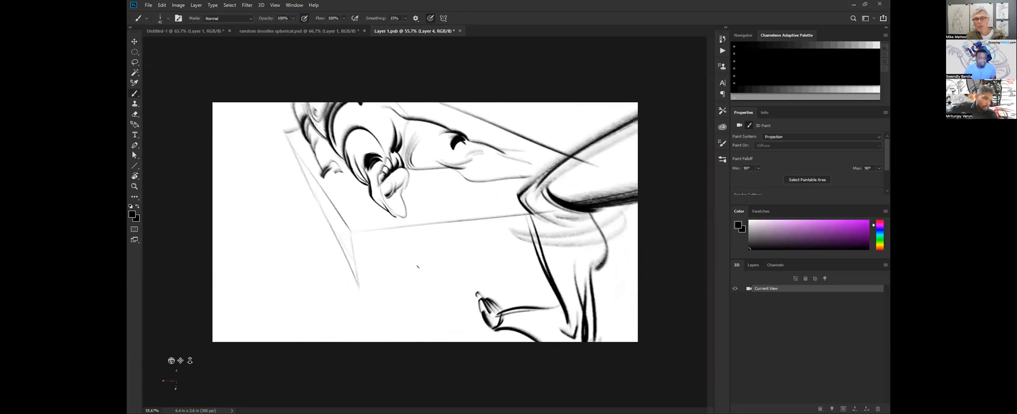
drag(359, 289, 532, 271)
drag(353, 231, 551, 198)
mouse_move(365, 292)
mouse_down()
mouse_move(566, 258)
mouse_move(349, 296)
mouse_up()
Sketch another perspective box behind the foot below the platform, with its top, front and side edges.
key(v)
mouse_move(462, 245)
mouse_down()
mouse_move(477, 273)
mouse_move(448, 256)
mouse_move(427, 285)
mouse_up()
key(b)
mouse_move(353, 179)
mouse_down()
mouse_move(373, 248)
mouse_move(448, 223)
mouse_up()
drag(348, 168, 373, 332)
drag(449, 222, 442, 261)
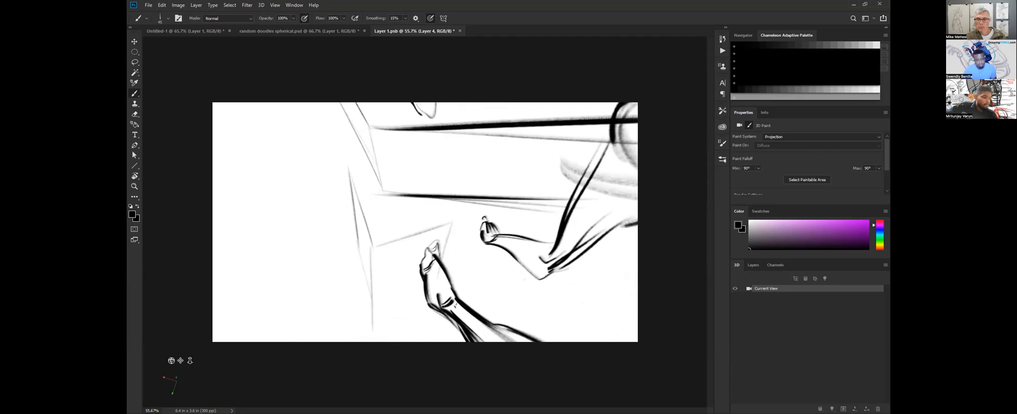
drag(369, 316, 420, 295)
drag(349, 171, 373, 168)
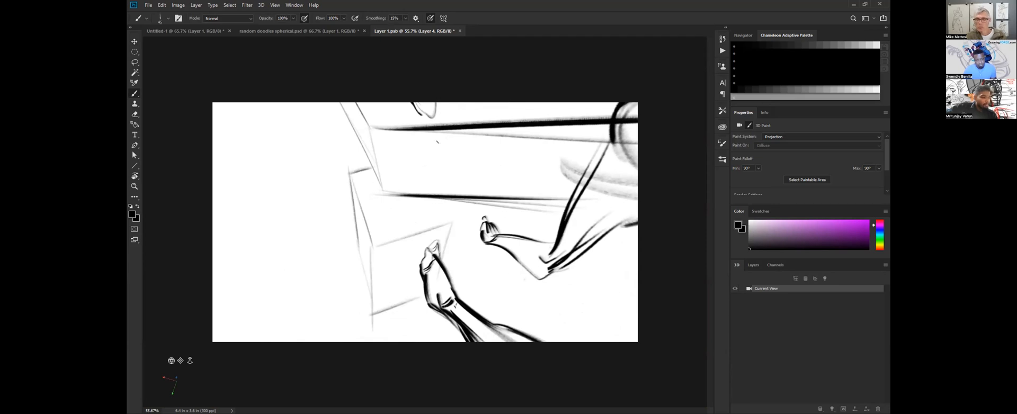
Restate the front and side edges of the box behind the foot in darker lines.
key(v)
mouse_move(463, 248)
mouse_down()
mouse_move(463, 269)
mouse_move(458, 255)
mouse_up()
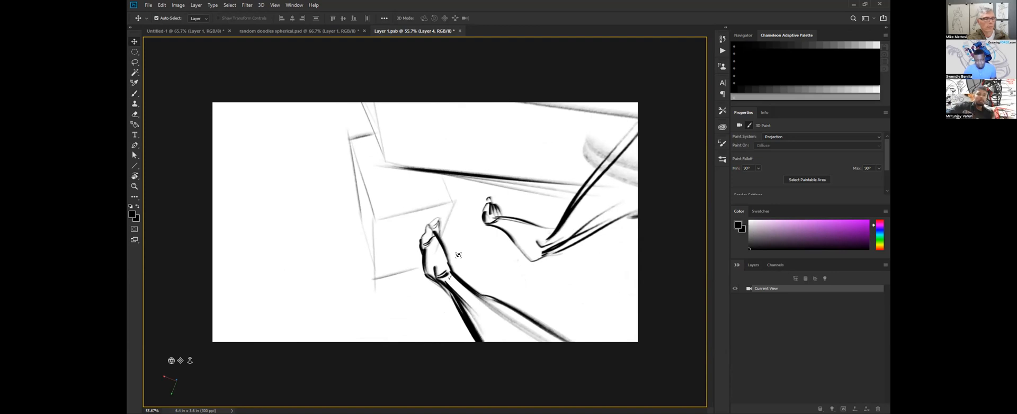
key(b)
mouse_move(374, 276)
mouse_down()
mouse_move(362, 226)
mouse_move(456, 200)
mouse_up()
drag(441, 175, 453, 203)
Sketch a lower perspective box below the one behind the foot, with a dark bottom edge.
mouse_move(328, 195)
mouse_down()
mouse_move(365, 317)
mouse_move(425, 290)
mouse_up()
mouse_move(345, 189)
mouse_down()
mouse_move(325, 192)
mouse_move(348, 339)
mouse_up()
mouse_move(387, 297)
ctrl+mouse_down()
mouse_move(374, 279)
mouse_move(358, 331)
ctrl+mouse_up()
mouse_move(439, 271)
mouse_down()
mouse_move(423, 302)
mouse_move(362, 323)
mouse_up()
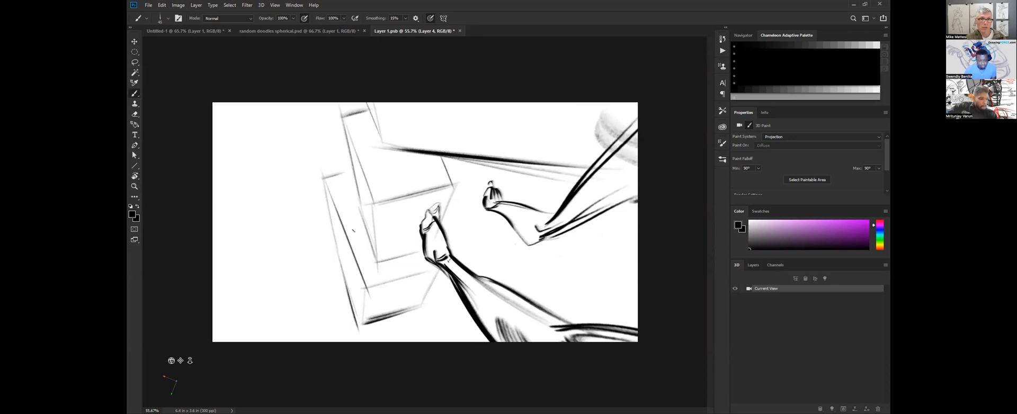
Draw a small dark-edged box face on the outer side of the lower box and extend its side lines downward.
mouse_move(333, 225)
mouse_down()
mouse_move(310, 247)
mouse_move(325, 295)
mouse_up()
drag(349, 269, 322, 292)
drag(312, 248, 321, 290)
drag(312, 248, 323, 295)
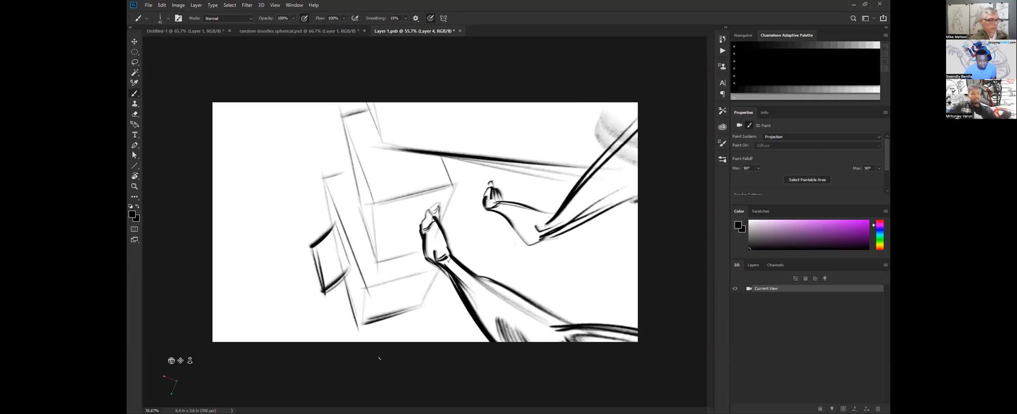
drag(324, 295, 333, 326)
drag(329, 295, 335, 326)
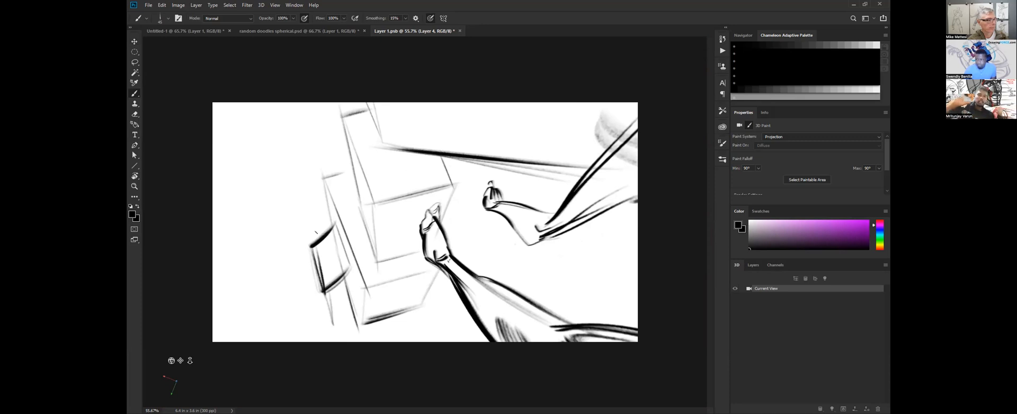
key(v)
key(b)
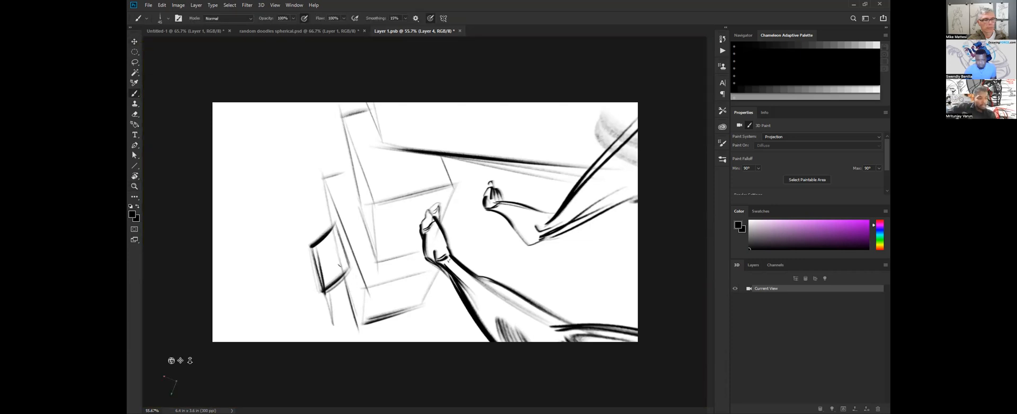
drag(324, 296, 332, 322)
drag(311, 257, 320, 290)
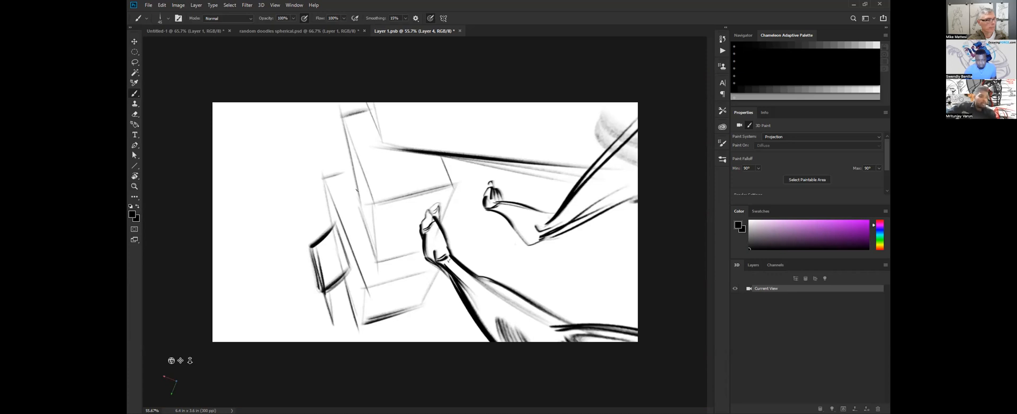
Darken the vertical and bottom edges of the stacked boxes and draw a rectangular panel on the upper box's front face.
mouse_move(351, 168)
mouse_down()
mouse_move(328, 177)
mouse_move(355, 265)
mouse_up()
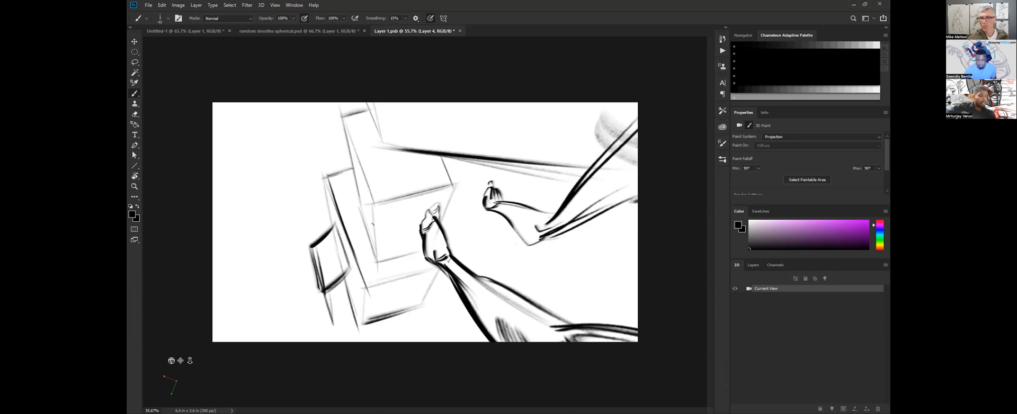
drag(374, 205, 379, 277)
mouse_move(345, 123)
mouse_down()
mouse_move(356, 222)
mouse_move(377, 271)
mouse_move(424, 256)
mouse_up()
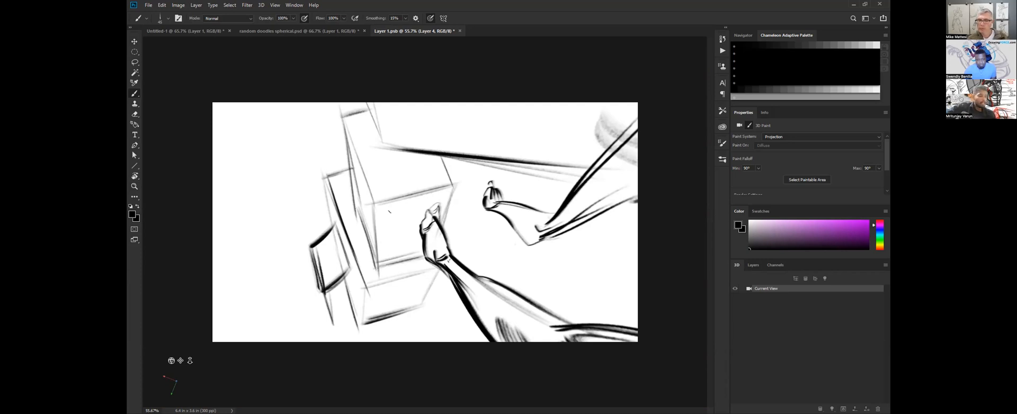
drag(383, 207, 425, 200)
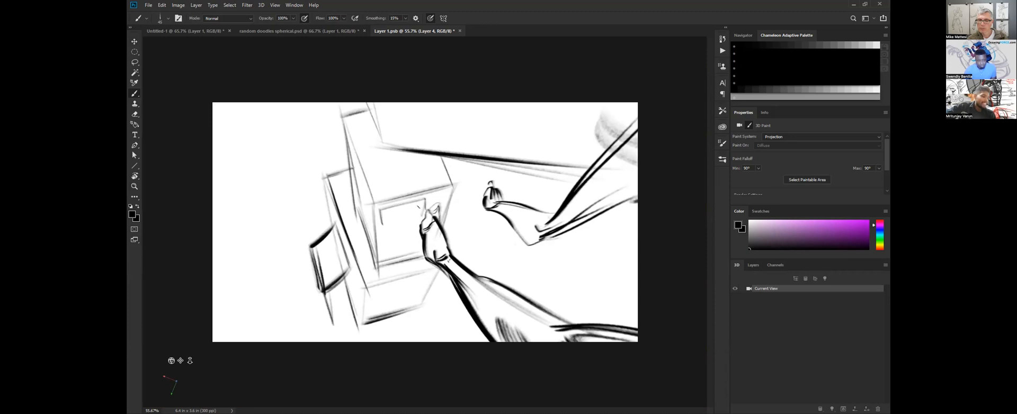
drag(381, 225, 425, 214)
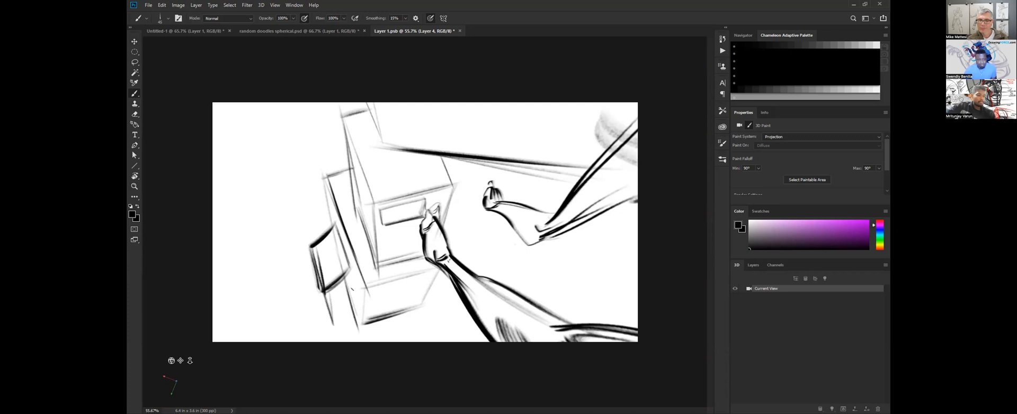
Sketch a street-like plane beyond the boxes with a curved far edge, dashed guide marks and a small boxy shape.
drag(272, 166, 335, 143)
drag(274, 207, 288, 329)
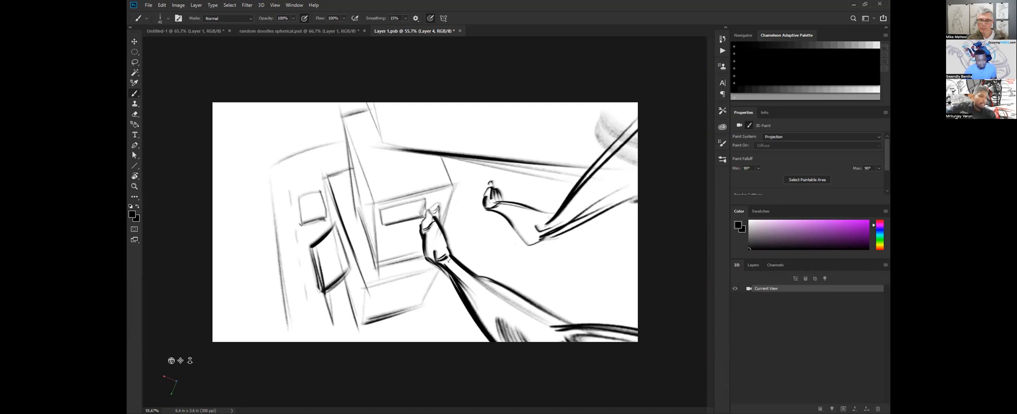
mouse_move(326, 226)
mouse_down()
mouse_move(306, 234)
mouse_move(294, 197)
mouse_up()
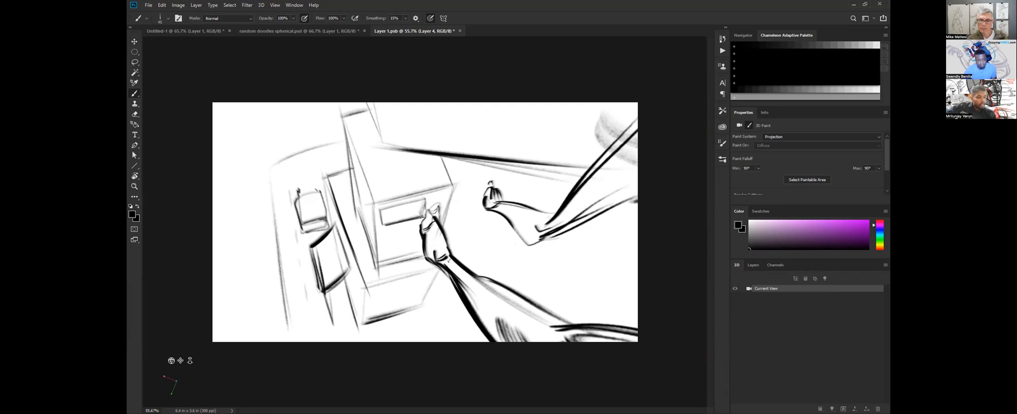
drag(305, 237, 329, 231)
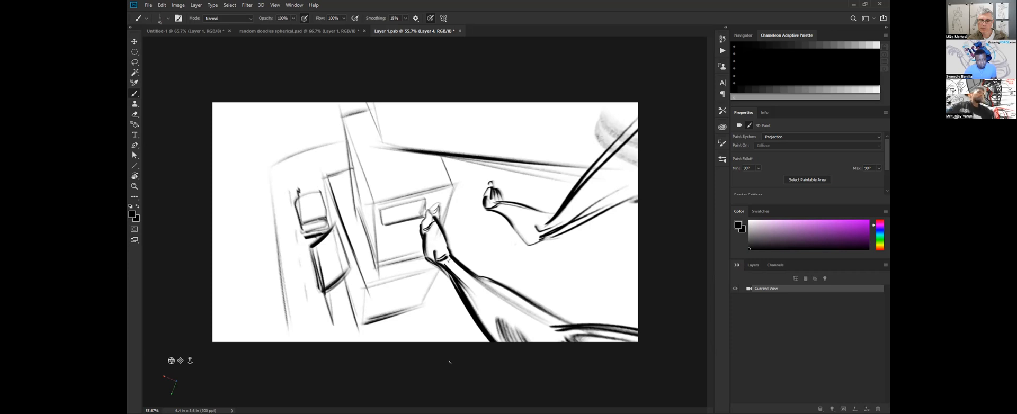
Look around the panorama sketch and compare it with the finished drawing in random doodles spherical.psd.
key(v)
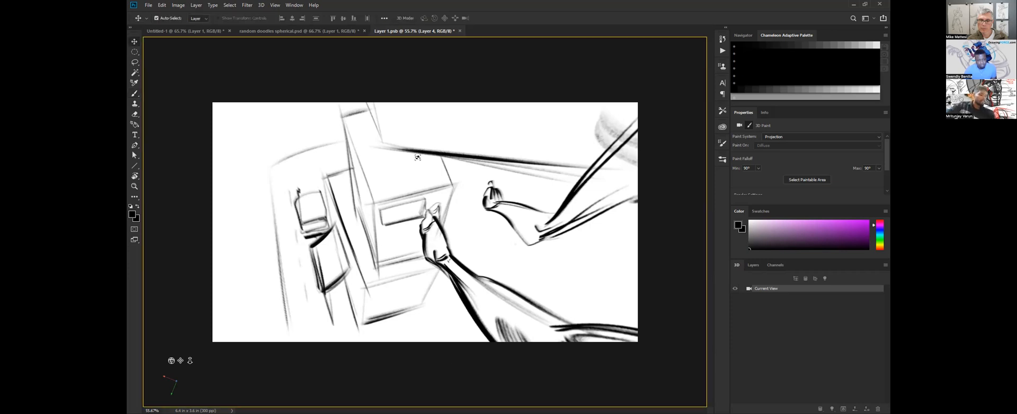
key(b)
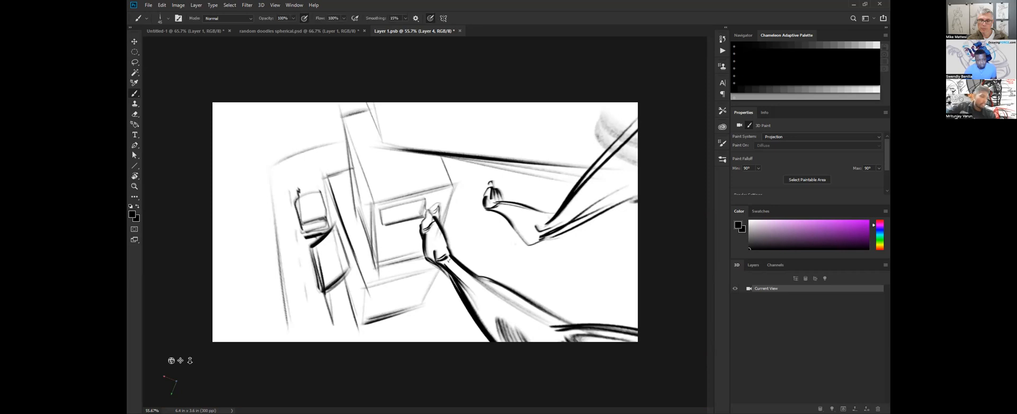
key(v)
mouse_move(466, 228)
mouse_down()
mouse_move(549, 164)
mouse_move(538, 170)
mouse_move(556, 217)
mouse_move(508, 273)
mouse_move(453, 222)
mouse_move(485, 145)
mouse_move(545, 213)
mouse_move(274, 173)
mouse_move(452, 202)
mouse_move(586, 173)
mouse_move(554, 186)
mouse_move(440, 169)
mouse_up()
key(b)
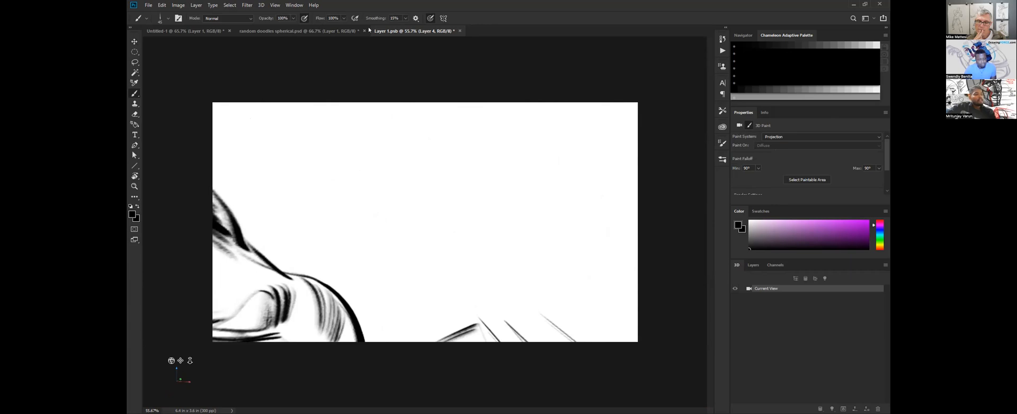
click(299, 31)
key(v)
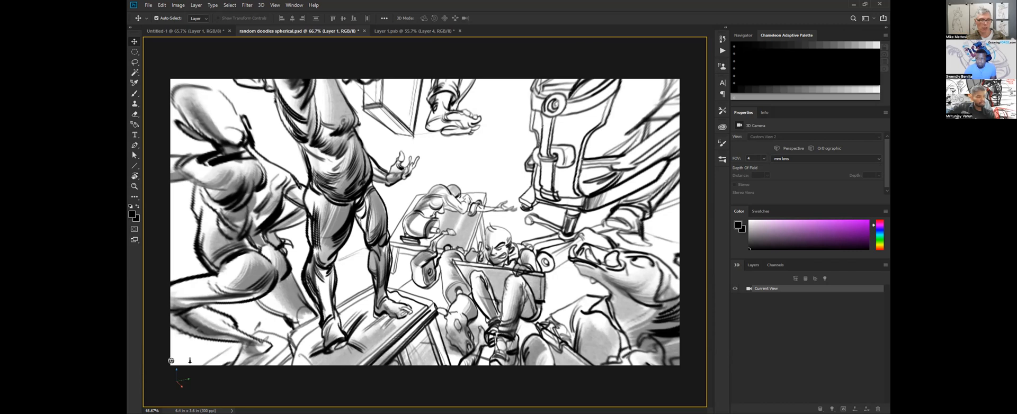
click(413, 30)
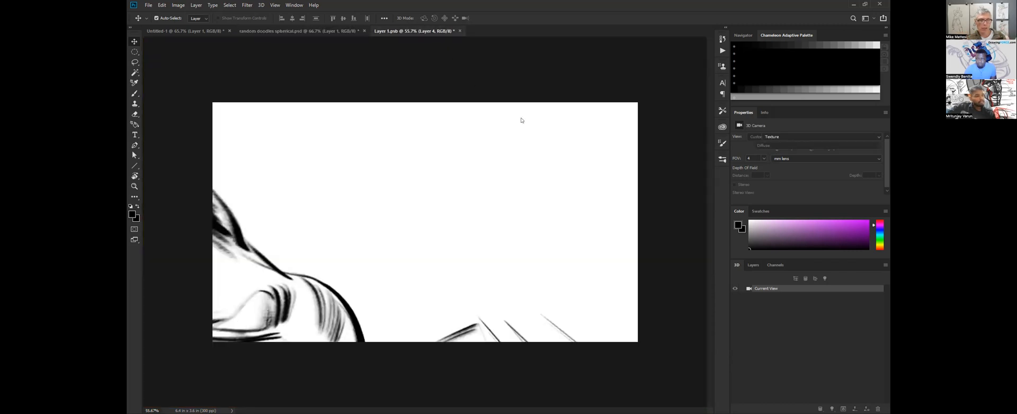
Hide the spherical Layer 4 in Layer 1.psb and add a new empty layer above it.
click(753, 265)
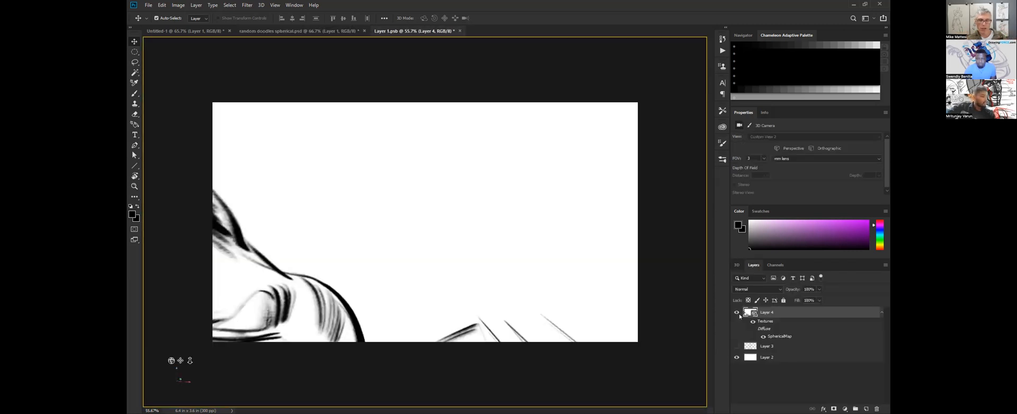
click(866, 409)
key(b)
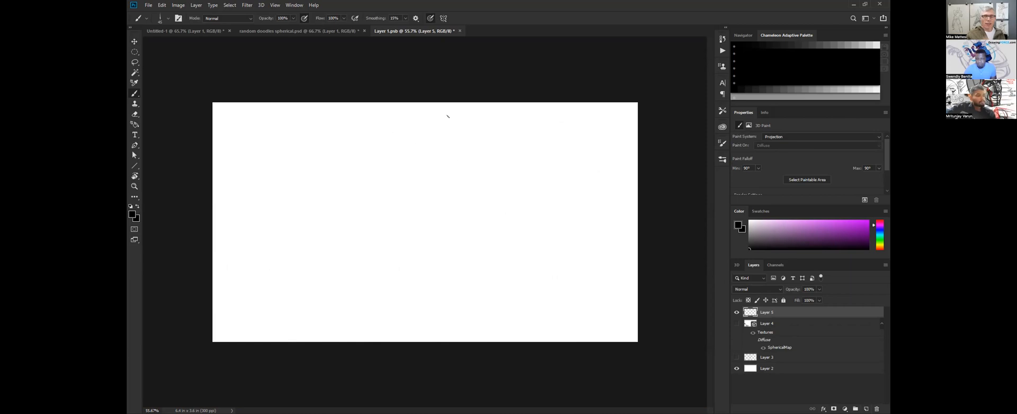
In random doodles spherical.psd, set the brush colour to red and add a new layer above Layer 1.
click(312, 32)
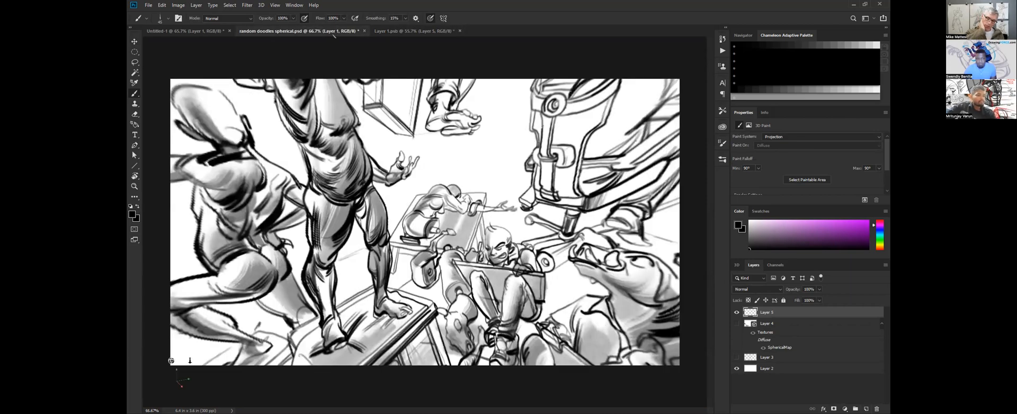
key(v)
mouse_move(450, 236)
mouse_down()
mouse_move(513, 245)
mouse_move(562, 228)
mouse_move(511, 187)
mouse_up()
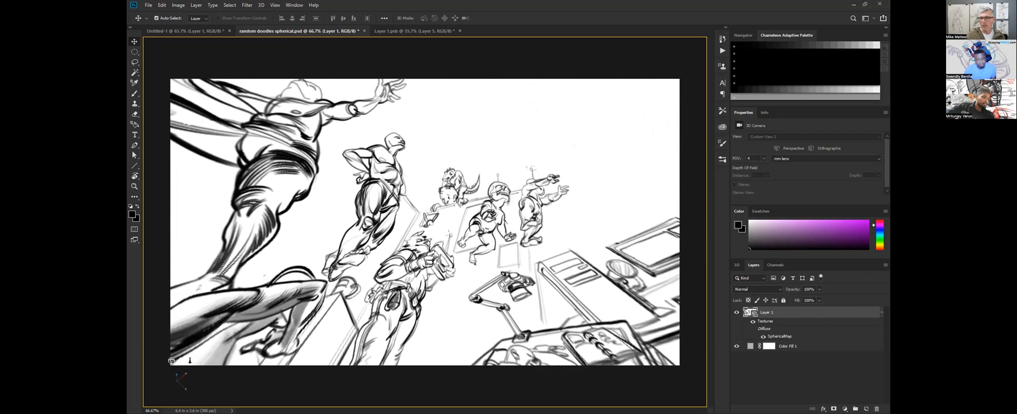
mouse_move(503, 220)
mouse_down()
mouse_move(471, 223)
mouse_move(484, 236)
mouse_move(507, 225)
mouse_up()
key(b)
drag(881, 229, 881, 249)
click(867, 221)
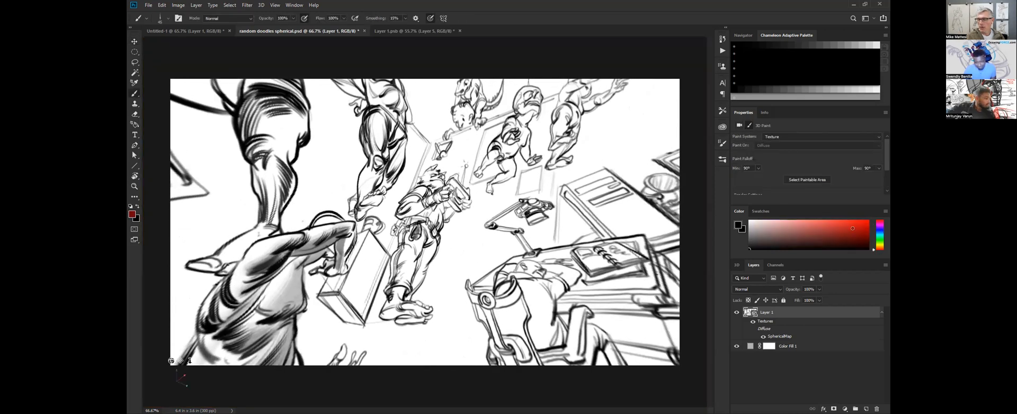
click(867, 409)
Draw a red perspective box around the central standing figure seen from above, undoing the misplaced edges.
mouse_move(411, 162)
mouse_down()
mouse_move(375, 294)
mouse_move(431, 295)
mouse_move(422, 292)
mouse_up()
key(ctrl+z)
mouse_move(371, 315)
mouse_down()
mouse_move(399, 332)
mouse_move(448, 325)
mouse_up()
mouse_move(419, 299)
mouse_down()
mouse_move(455, 146)
mouse_move(417, 166)
mouse_move(362, 312)
mouse_up()
key(ctrl+z)
mouse_move(454, 154)
mouse_down()
mouse_move(464, 164)
mouse_move(450, 323)
mouse_up()
drag(455, 162, 423, 293)
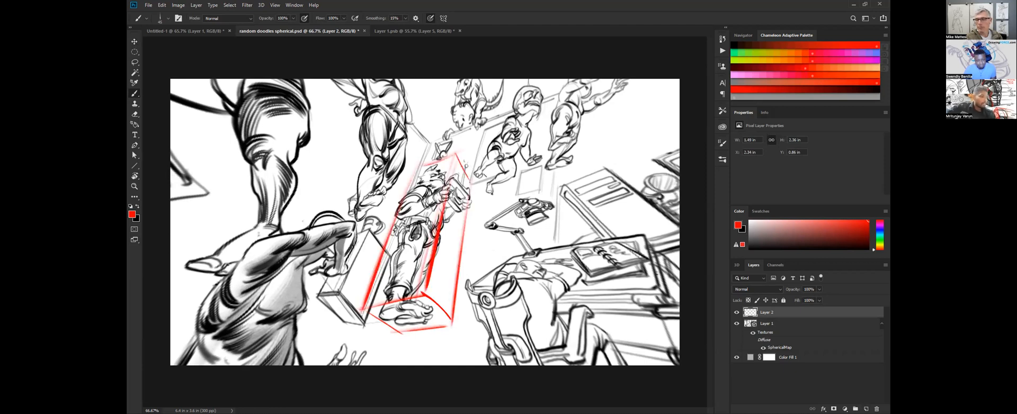
Draw a second red perspective box around the crouching figure behind the central one.
drag(466, 165, 523, 126)
mouse_move(524, 124)
mouse_down()
mouse_move(550, 160)
mouse_move(493, 200)
mouse_move(532, 79)
mouse_up()
drag(464, 173, 487, 105)
mouse_move(488, 105)
mouse_down()
mouse_move(487, 138)
mouse_move(548, 105)
mouse_move(546, 162)
mouse_up()
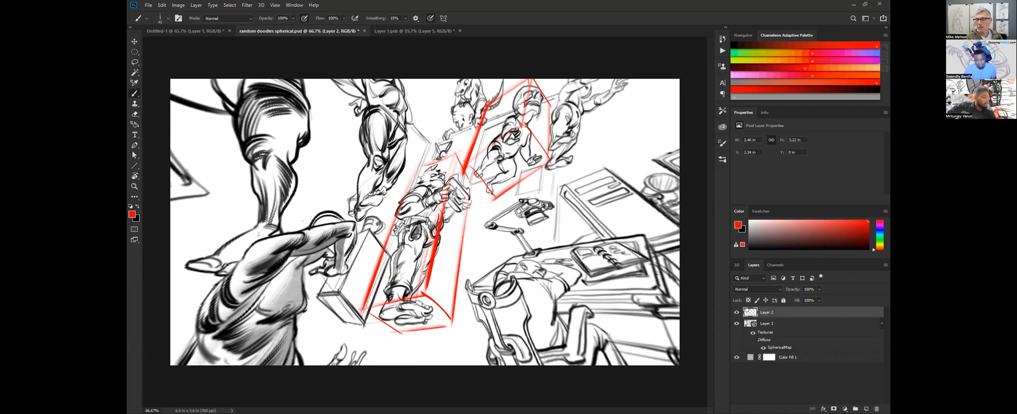
Hide the layer with the red construction boxes and select Layer 1.
click(736, 312)
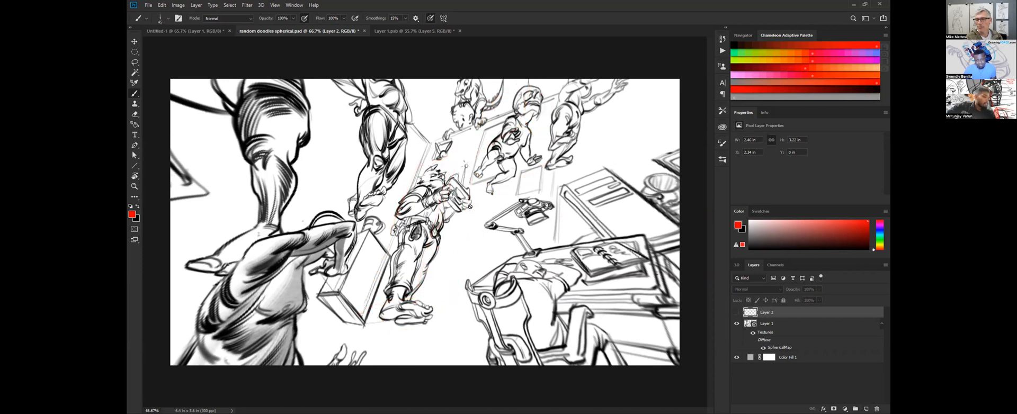
click(788, 322)
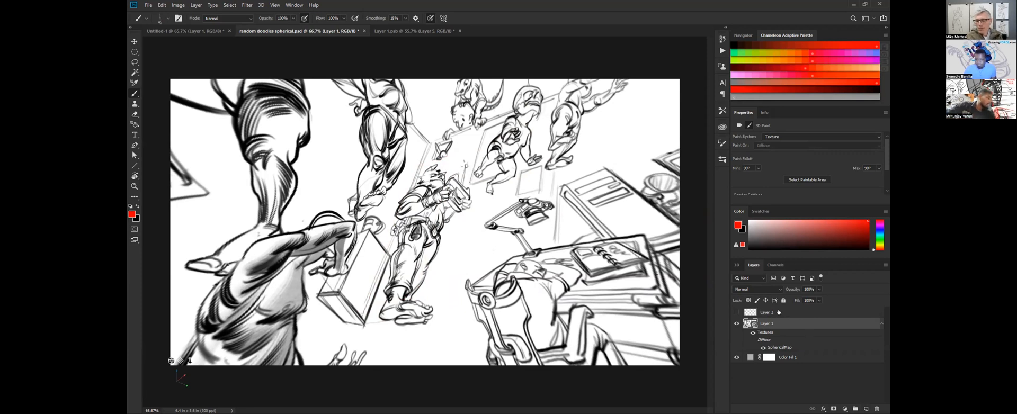
Sketch a red perspective box around the crouching figure behind the central one on Layer 2.
click(780, 312)
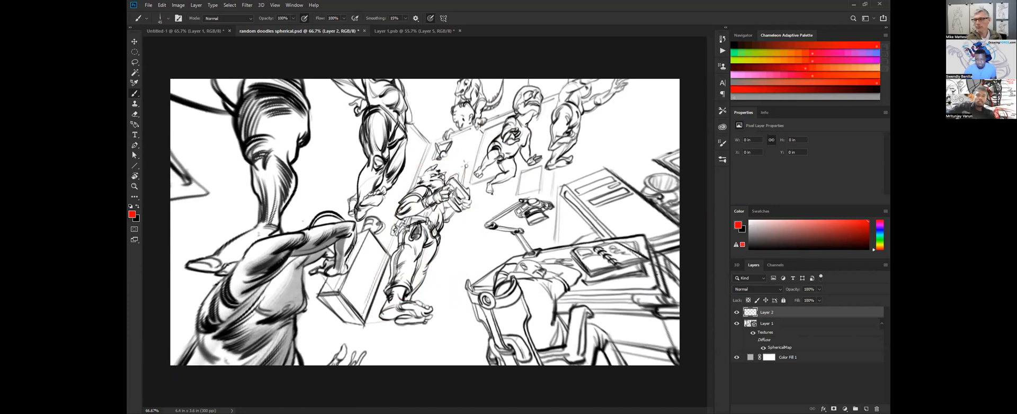
mouse_move(500, 168)
mouse_down()
mouse_move(525, 95)
mouse_move(509, 155)
mouse_up()
drag(475, 191, 523, 180)
drag(543, 101, 526, 171)
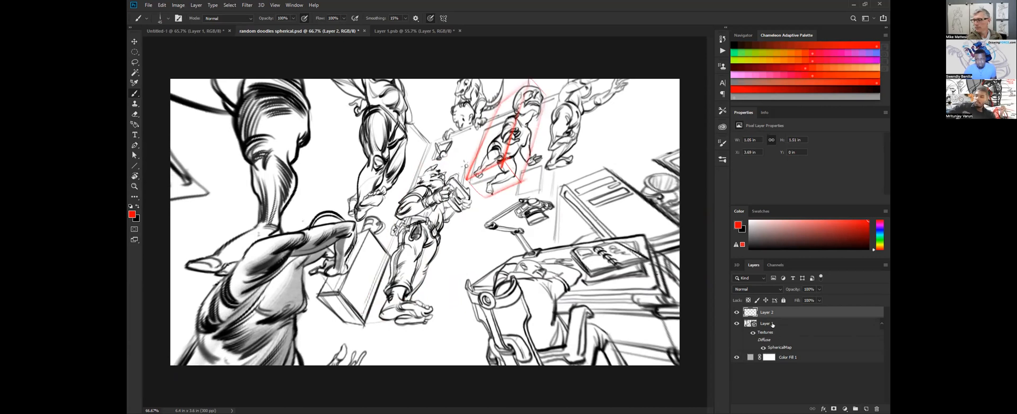
Merge Layer 2 down into the spherical Layer 1 and rotate the panorama to examine the red box from another angle.
key(ctrl+e)
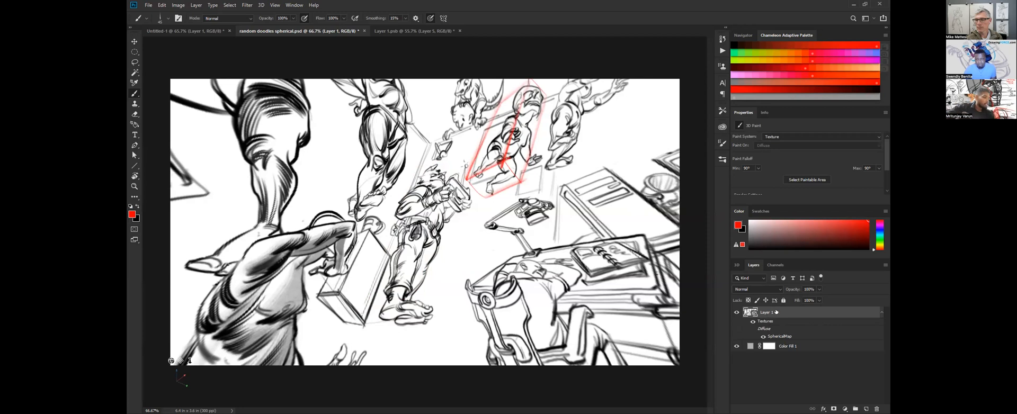
key(v)
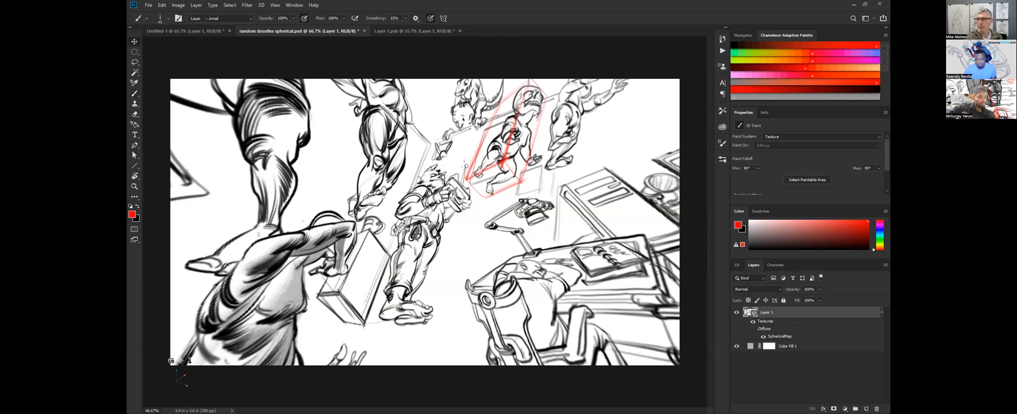
mouse_move(454, 240)
mouse_down()
mouse_move(461, 233)
mouse_move(427, 241)
mouse_move(487, 215)
mouse_up()
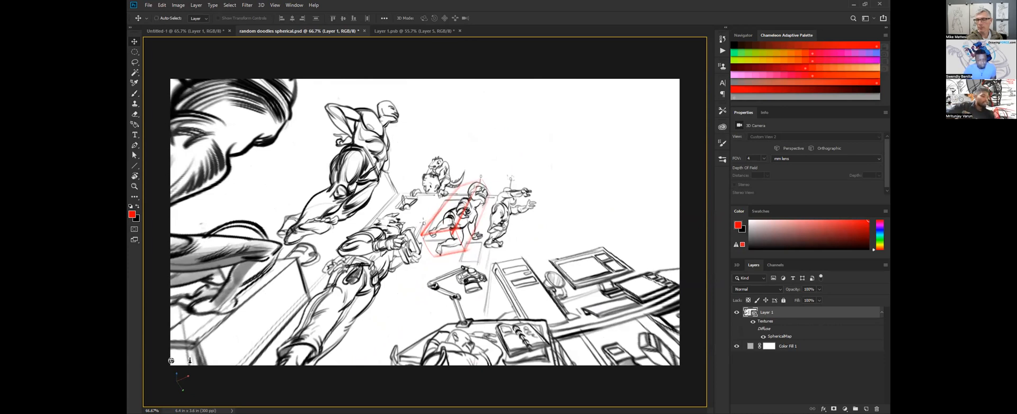
Undo the panorama rotation, the layer merge and the red box strokes on Layer 2.
key(ctrl+shift+alt+n)
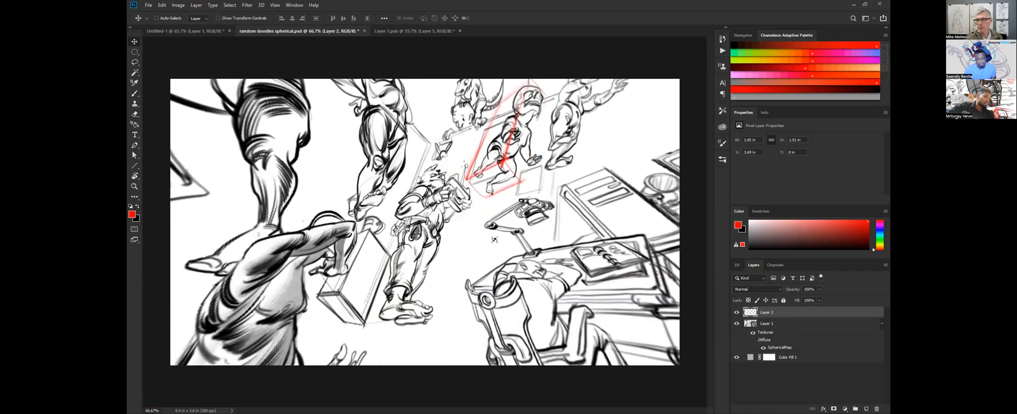
key(ctrl+z)
key(ctrl+z)
key(ctrl+z)
key(ctrl+z)
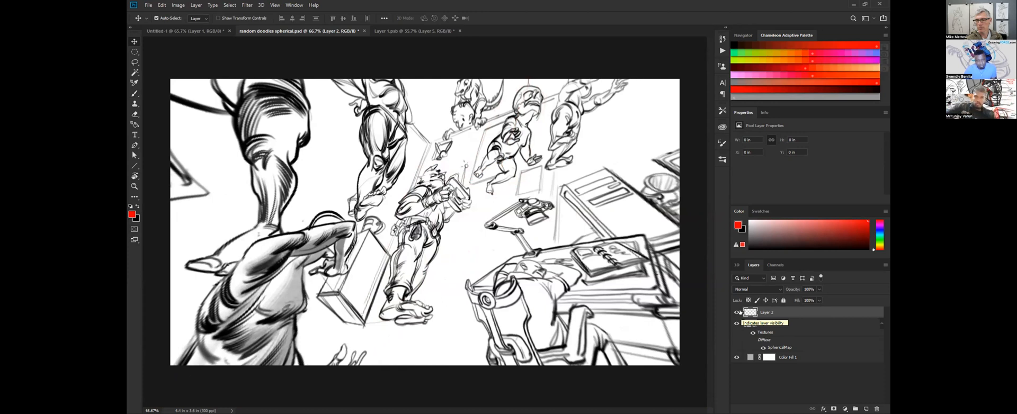
Select Layer 1 and rotate the panorama towards the large standing figure and the seated figures near the floor.
click(766, 323)
drag(469, 201, 462, 209)
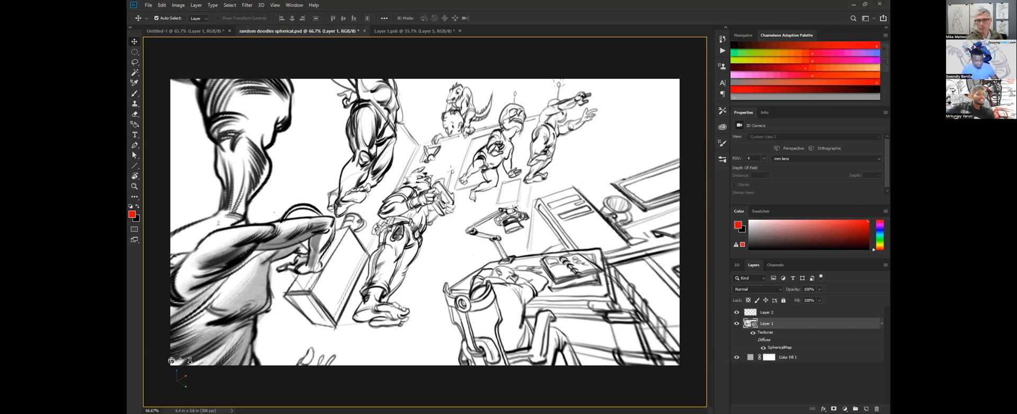
mouse_move(515, 211)
mouse_down()
mouse_move(549, 250)
mouse_move(543, 261)
mouse_move(525, 278)
mouse_move(493, 249)
mouse_up()
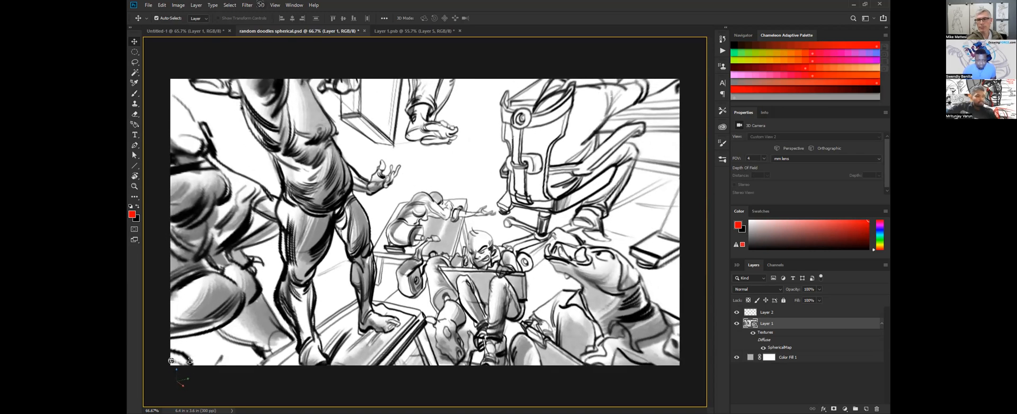
Check the Spherical Panorama commands for Layer 2 with Layer 1 temporarily hidden.
click(766, 312)
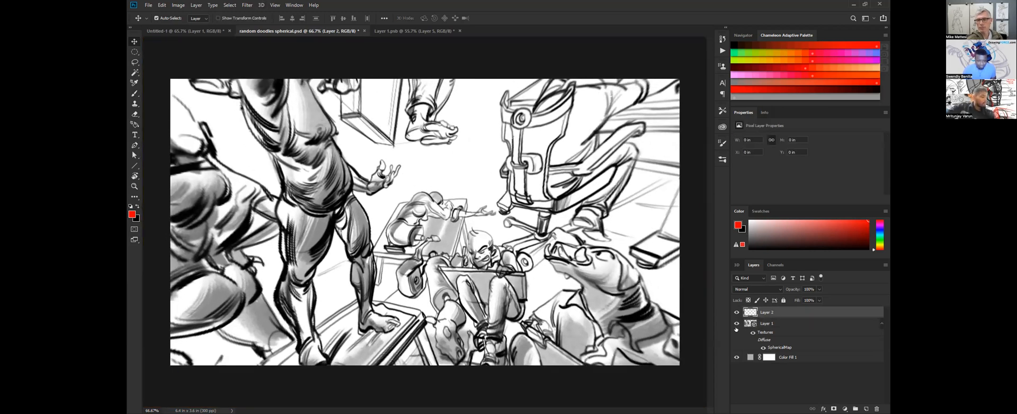
click(736, 323)
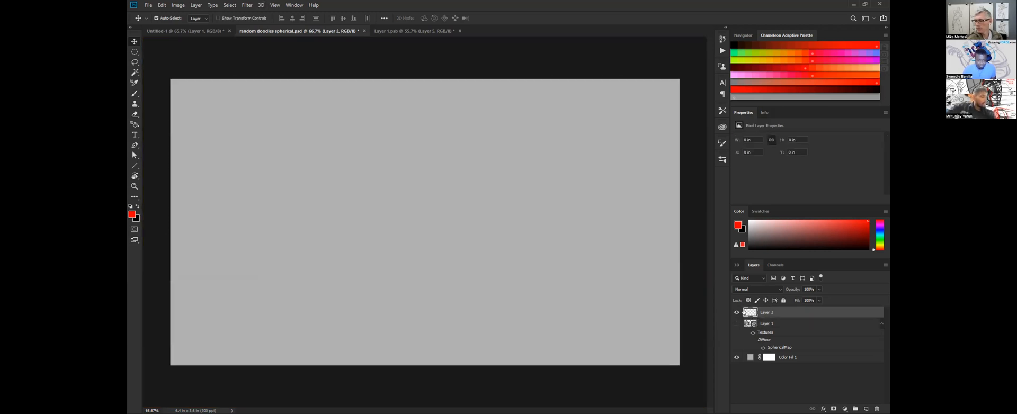
click(261, 5)
mouse_move(287, 37)
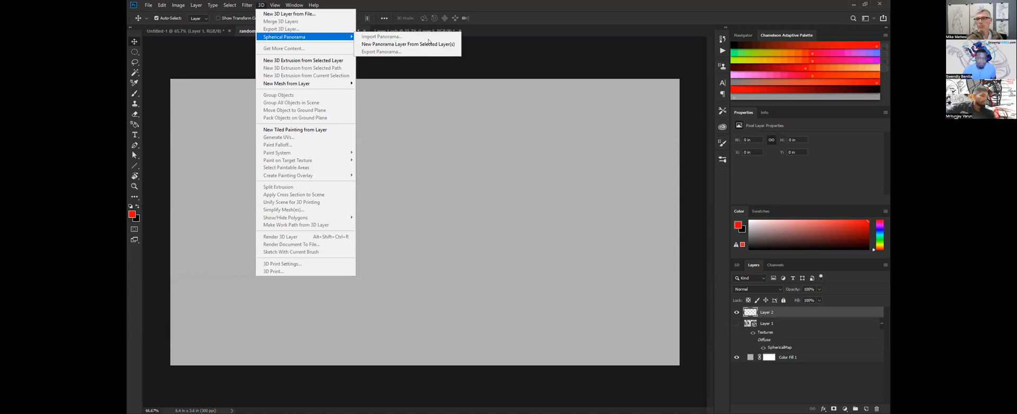
click(780, 315)
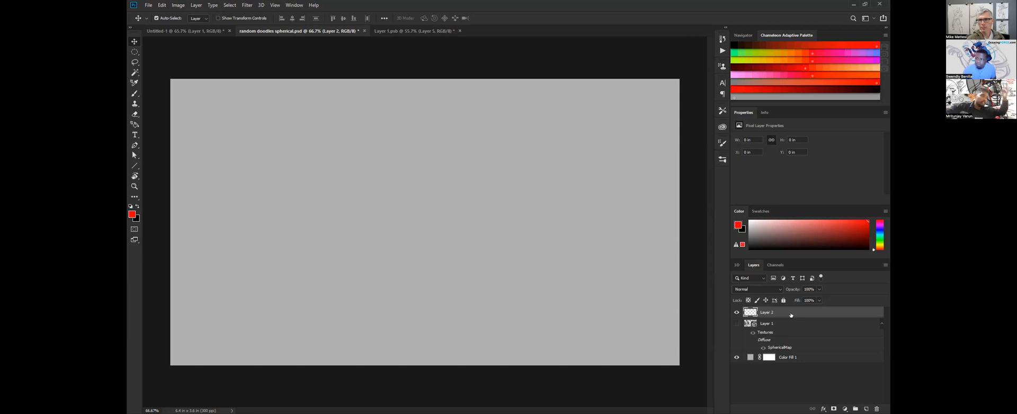
click(736, 323)
key(z)
key(b)
key(c)
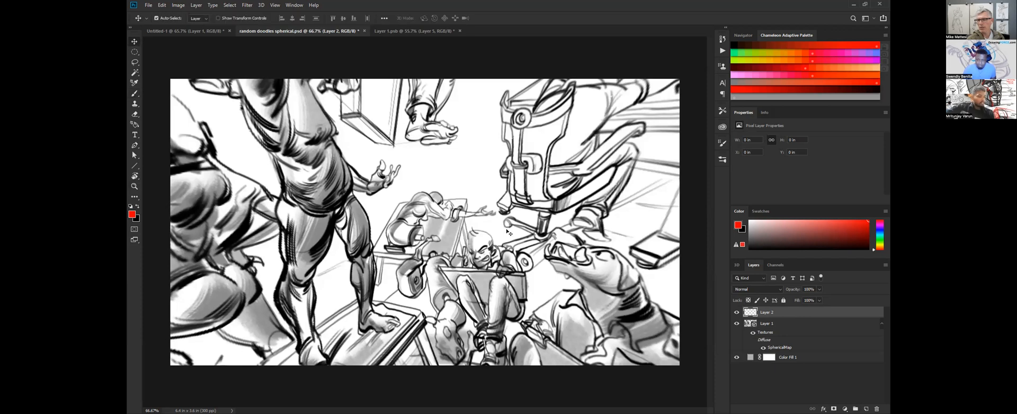
key(v)
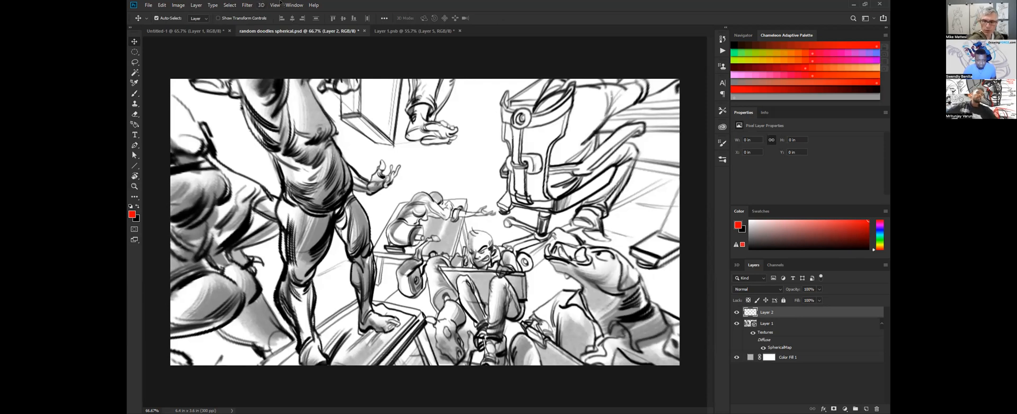
key(b)
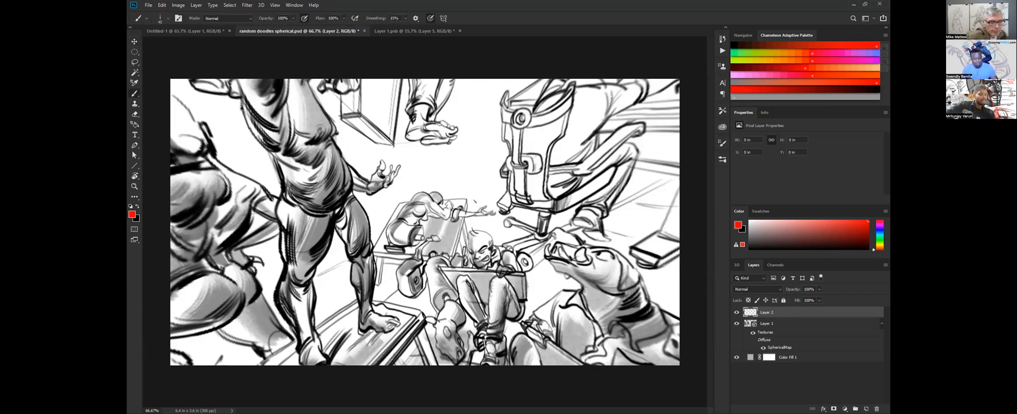
key(v)
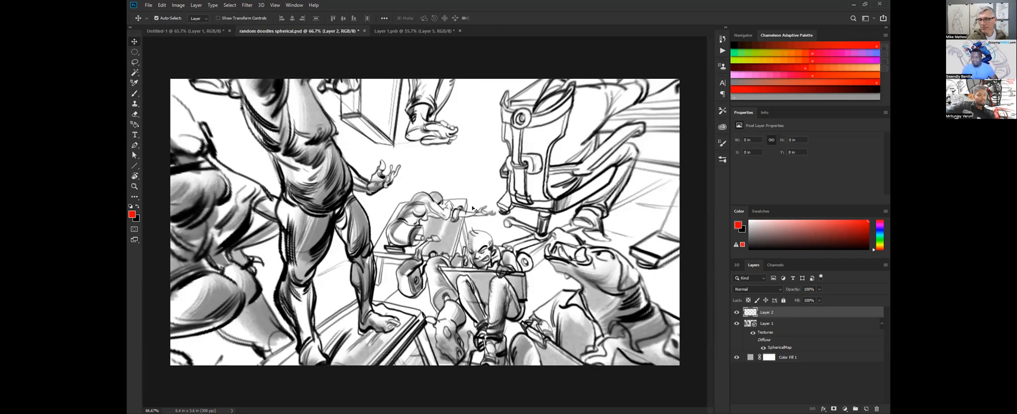
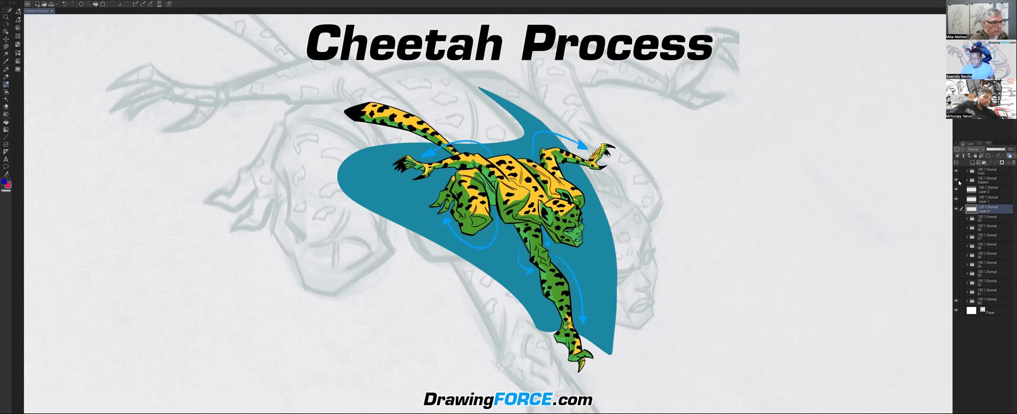
Hide the Subject folder and write a red "IDEA" enclosed in an ellipse on the upper part of the canvas.
click(956, 181)
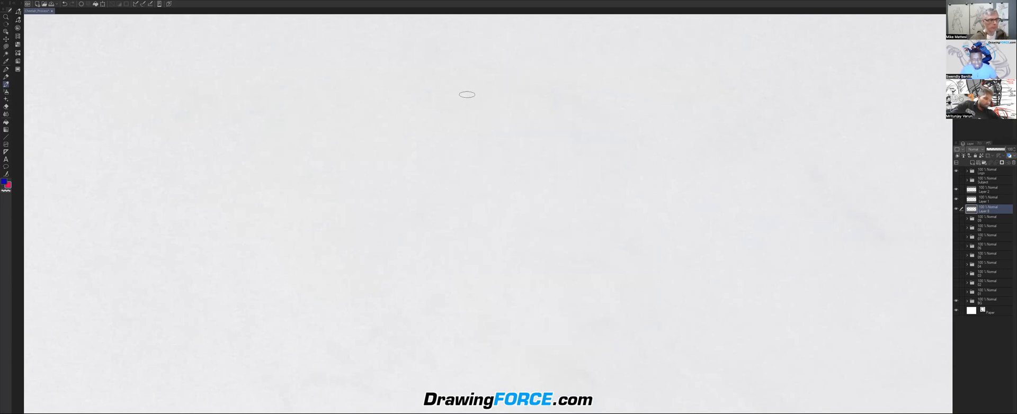
mouse_move(453, 88)
mouse_down()
mouse_move(460, 123)
mouse_move(467, 83)
mouse_up()
drag(451, 125, 476, 116)
mouse_move(480, 84)
mouse_down()
mouse_move(484, 113)
mouse_move(502, 86)
mouse_move(485, 112)
mouse_up()
drag(510, 81, 509, 109)
mouse_move(507, 94)
mouse_down()
mouse_move(530, 100)
mouse_move(533, 74)
mouse_up()
drag(510, 107, 557, 97)
drag(538, 96, 556, 91)
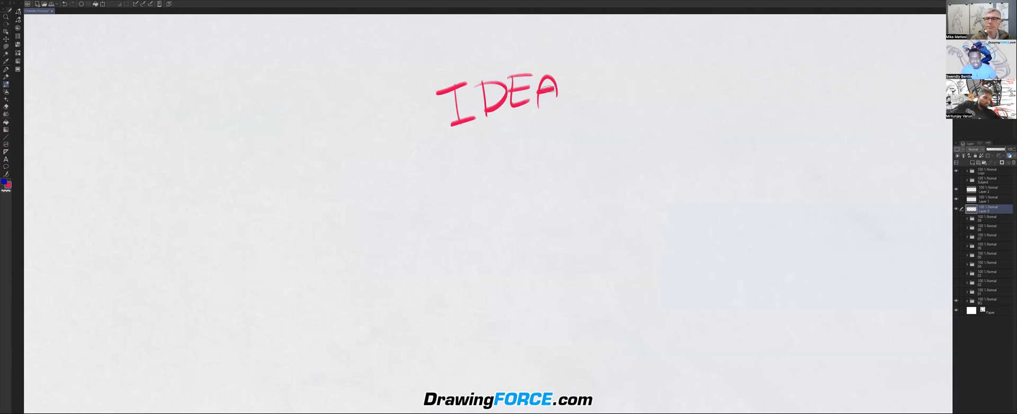
drag(519, 49, 511, 49)
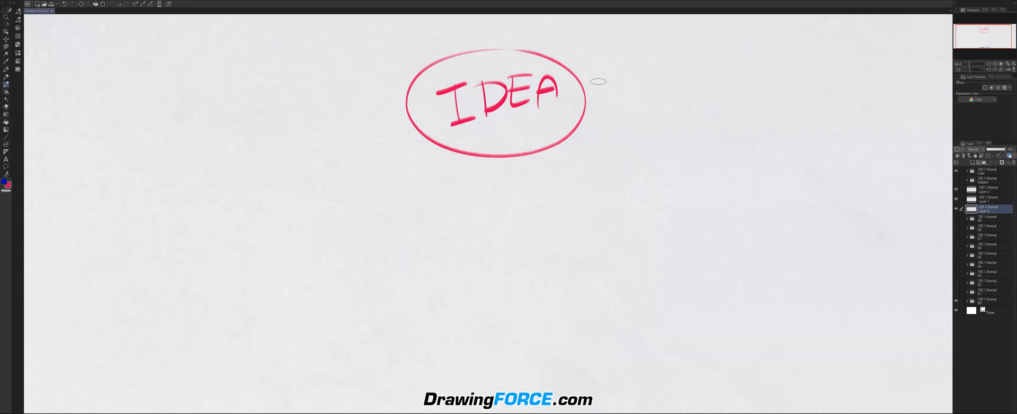
Clear the red IDEA note and show folder 01 with the blue rough sketch of the cheetah.
key(Delete)
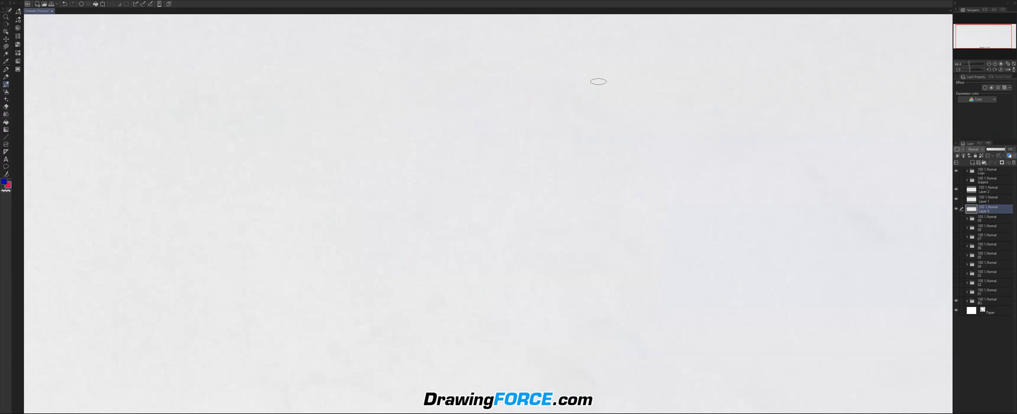
click(956, 293)
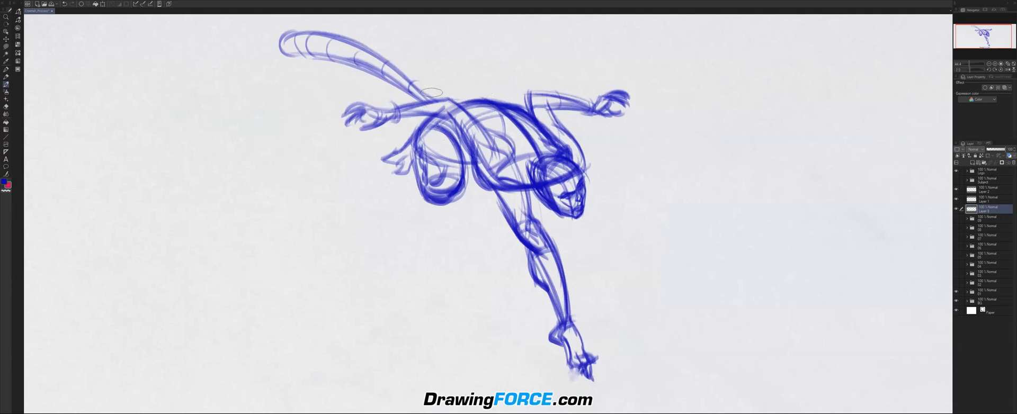
scroll(451, 94, down, 1)
drag(450, 94, 463, 112)
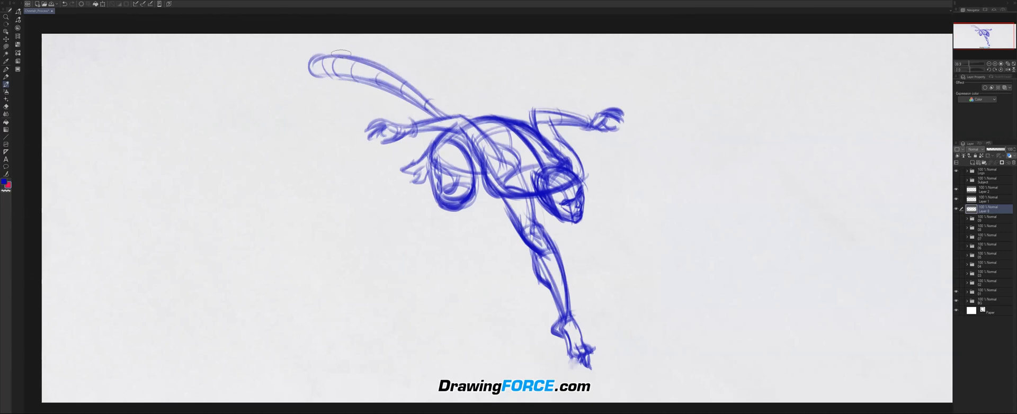
Draw a red curved silhouette around the whole figure, from tail tip to raised hand and down to the front foot.
mouse_move(313, 57)
mouse_down()
mouse_move(602, 100)
mouse_move(615, 309)
mouse_up()
drag(617, 135, 608, 342)
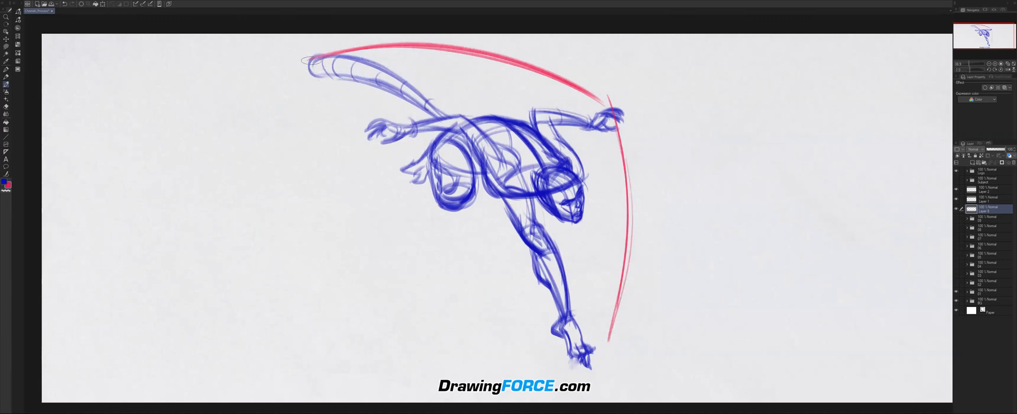
drag(306, 57, 506, 304)
drag(368, 177, 560, 343)
drag(447, 253, 587, 366)
drag(611, 326, 589, 367)
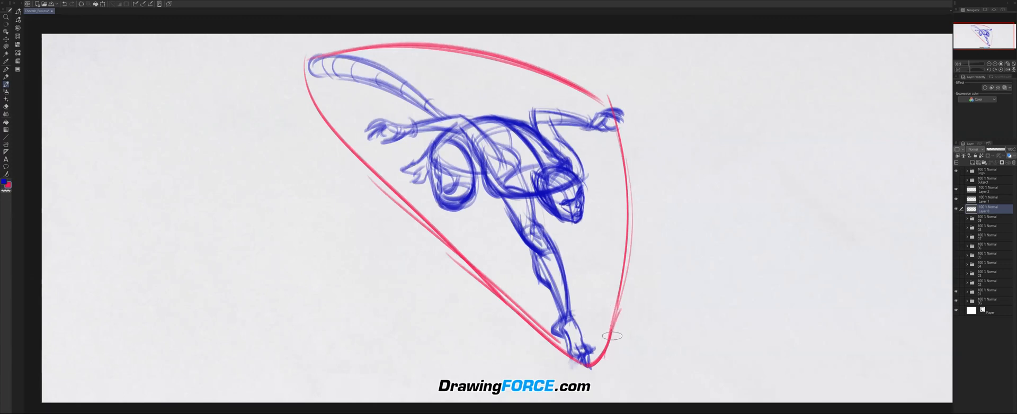
mouse_move(618, 328)
mouse_down()
mouse_move(564, 363)
mouse_move(575, 359)
mouse_up()
Draw a thick red directional arrow from the tail through the body to the lower leg, and reinforce the outline beside it.
drag(354, 79, 591, 300)
drag(383, 98, 588, 290)
drag(568, 241, 592, 303)
mouse_move(573, 249)
mouse_down()
mouse_move(593, 303)
mouse_move(547, 289)
mouse_move(587, 282)
mouse_move(573, 306)
mouse_up()
drag(502, 195, 571, 277)
drag(624, 240, 605, 342)
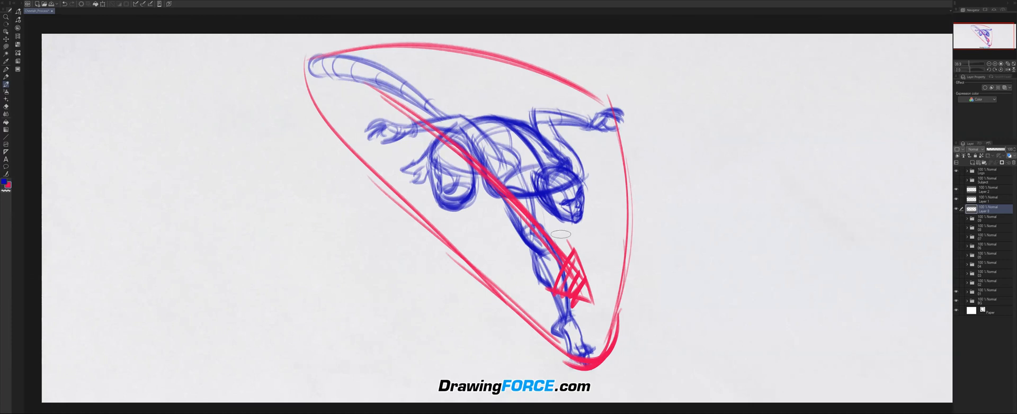
Trace the rhythm of both arms and the tail in red, and clear all red annotations.
drag(366, 122, 509, 172)
drag(542, 115, 589, 112)
drag(456, 119, 303, 57)
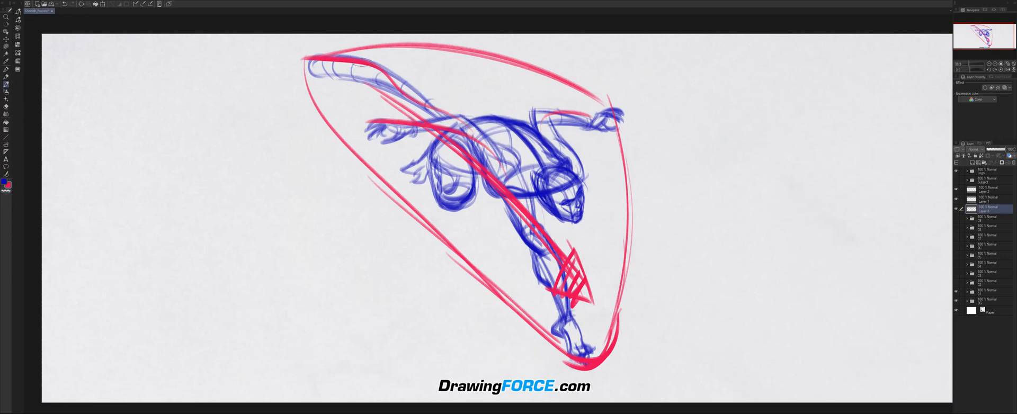
key(Delete)
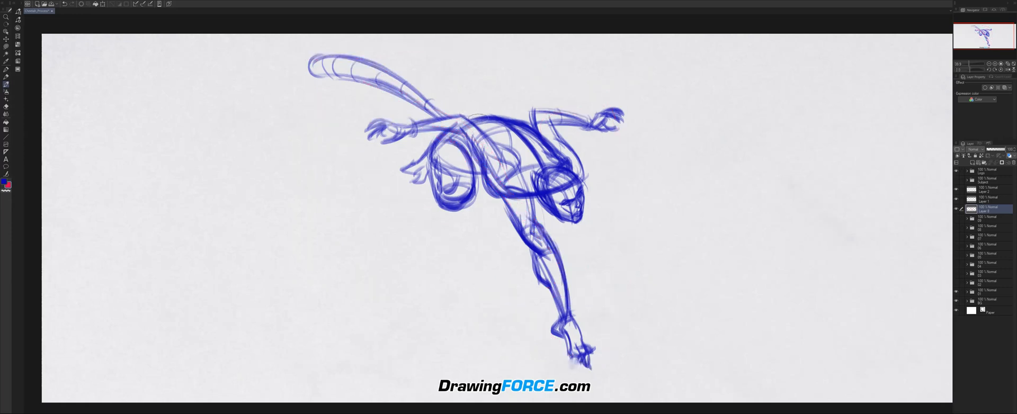
Try a red alternative tail below the sketched one and undo its strokes.
drag(420, 96, 336, 110)
drag(437, 112, 337, 120)
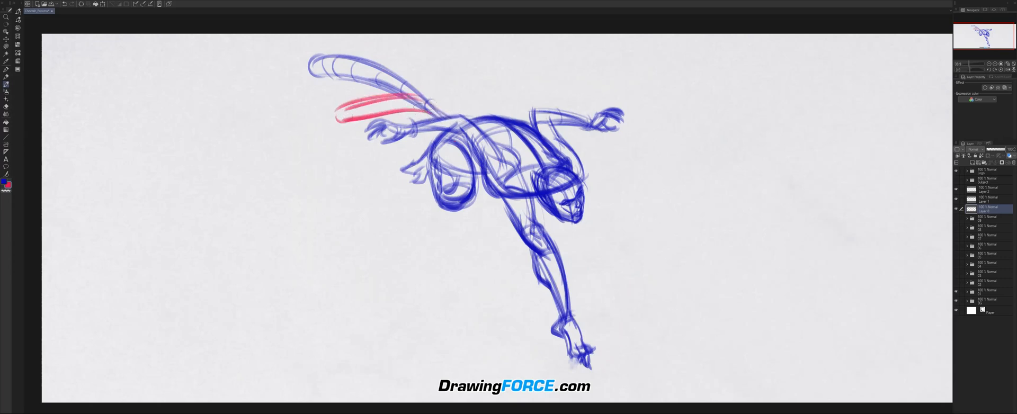
key(ctrl+z)
key(ctrl+z)
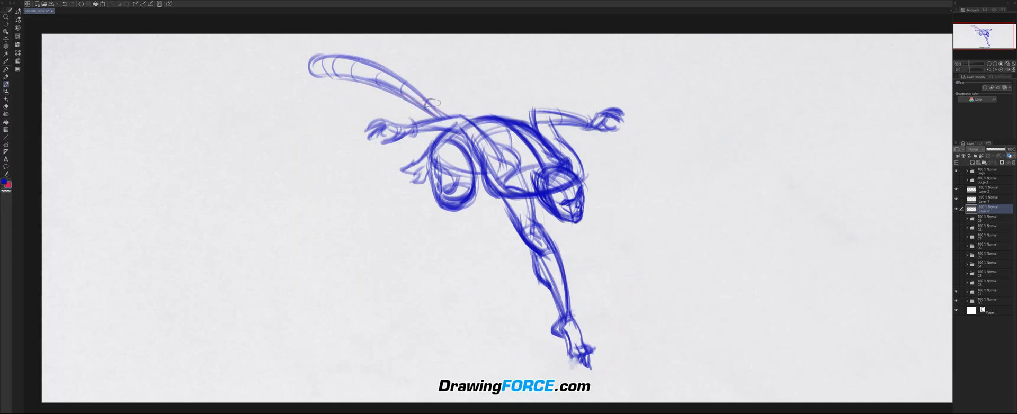
Redraw the tail in red over the blue sketch, extending it to a pointed tip beyond the original.
drag(449, 112, 373, 69)
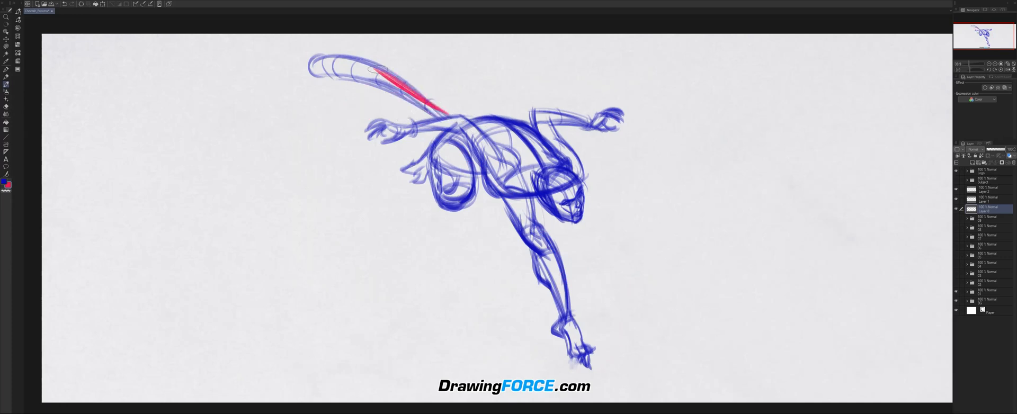
drag(424, 91, 286, 56)
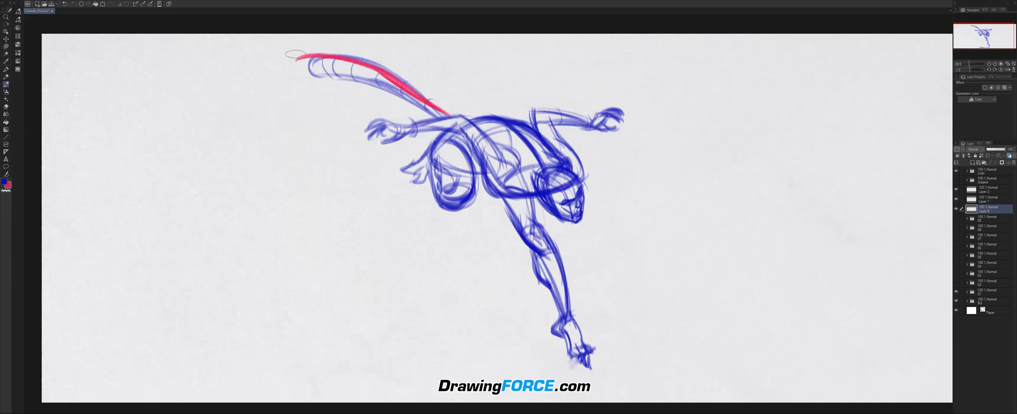
mouse_move(314, 77)
mouse_down()
mouse_move(448, 122)
mouse_move(374, 74)
mouse_up()
mouse_move(284, 52)
mouse_down()
mouse_move(316, 80)
mouse_move(352, 68)
mouse_move(280, 54)
mouse_move(314, 77)
mouse_up()
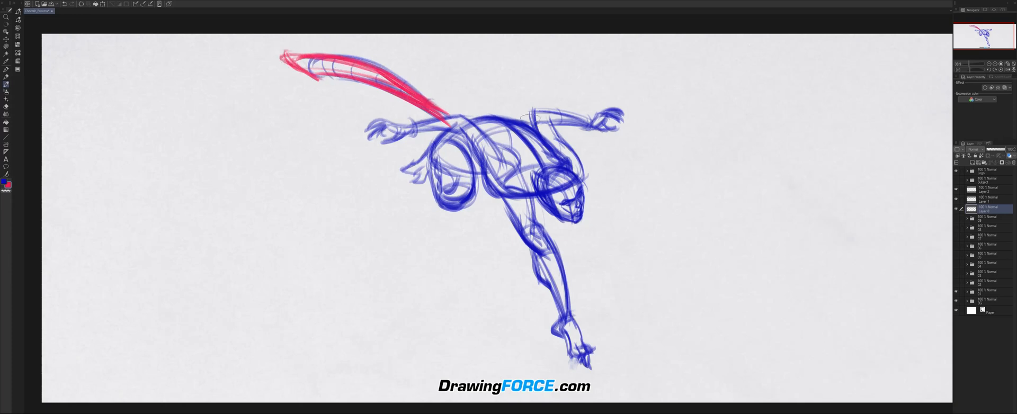
Sketch red alternative arm directions and an arrow from the torso past the forward knee, and clear the red strokes.
drag(538, 131, 543, 72)
mouse_move(541, 81)
mouse_down()
mouse_move(544, 118)
mouse_move(539, 61)
mouse_move(546, 73)
mouse_up()
mouse_move(495, 149)
mouse_down()
mouse_move(395, 108)
mouse_move(363, 111)
mouse_move(405, 115)
mouse_move(323, 110)
mouse_up()
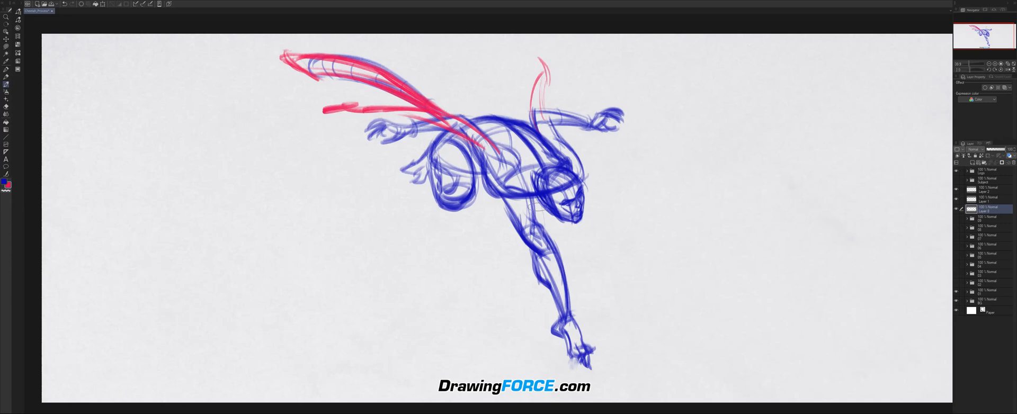
drag(476, 144, 588, 281)
drag(573, 228, 588, 272)
mouse_move(576, 241)
mouse_down()
mouse_move(587, 263)
mouse_move(554, 261)
mouse_up()
key(Delete)
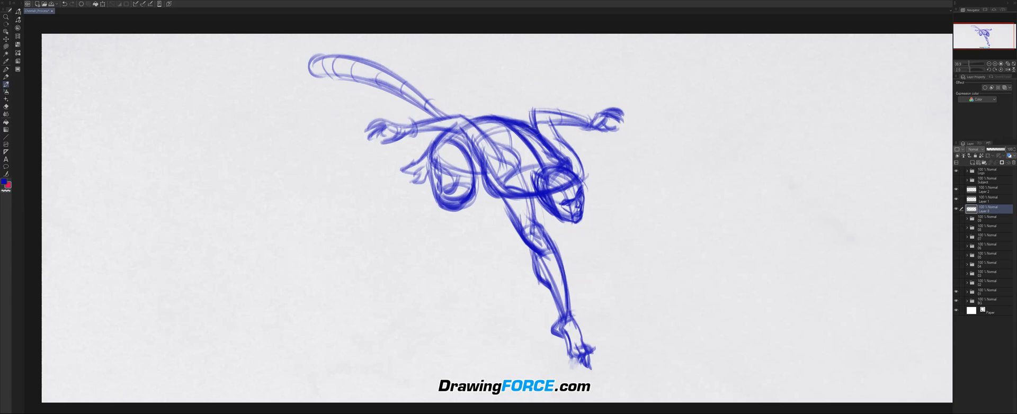
Trace the arched back with a thick red curve and loop it around the chest and hips.
scroll(479, 127, up, 1)
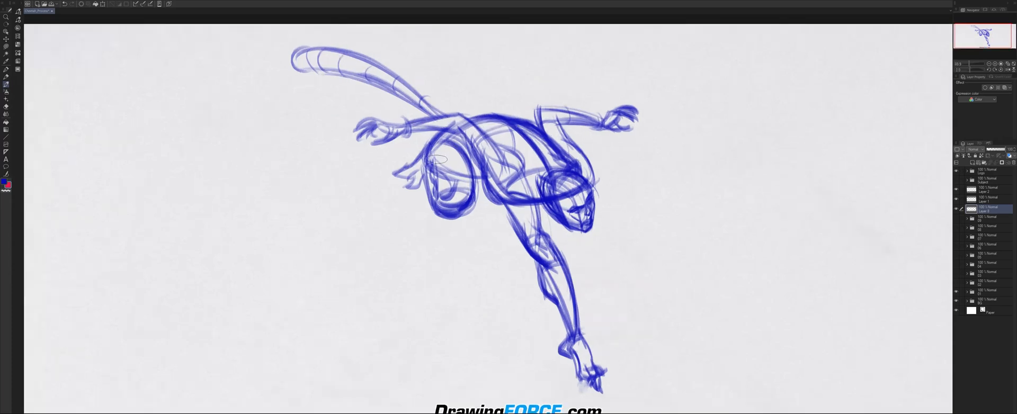
mouse_move(463, 127)
mouse_down()
mouse_move(543, 135)
mouse_move(572, 159)
mouse_up()
drag(448, 140, 530, 122)
drag(441, 147, 575, 159)
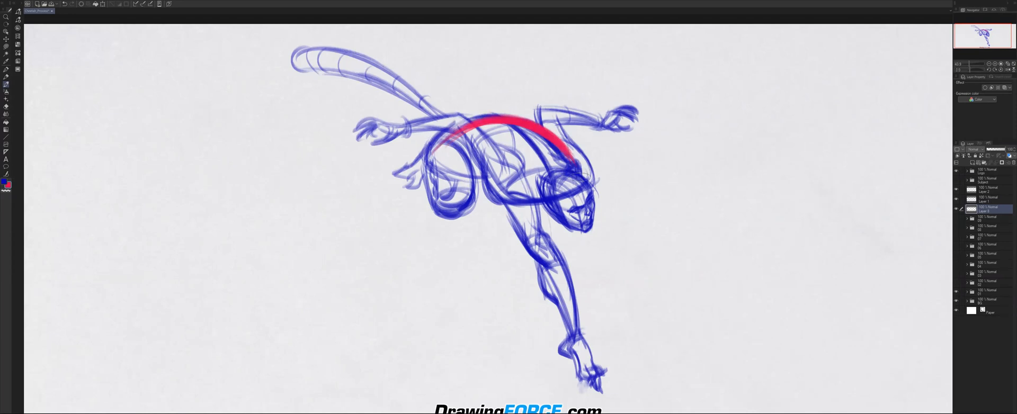
mouse_move(572, 171)
mouse_down()
mouse_move(432, 154)
mouse_move(466, 158)
mouse_move(480, 175)
mouse_move(492, 157)
mouse_up()
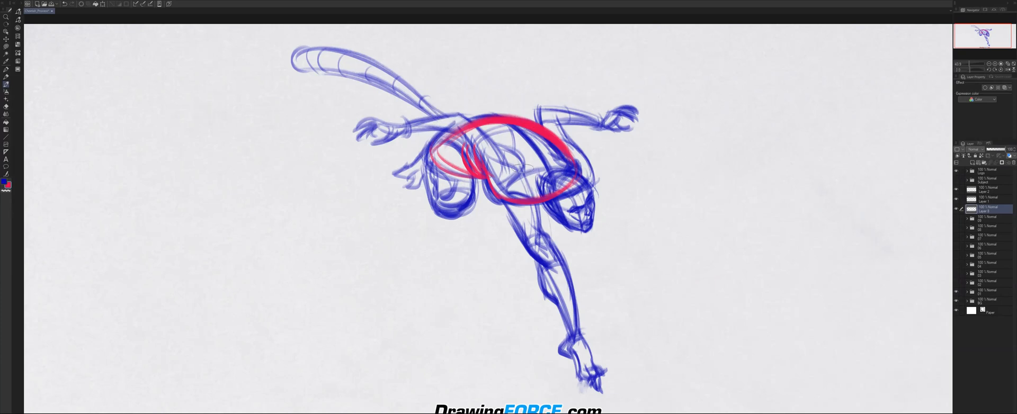
Mark red force lines down the extended leg to the foot and around the bent leg, and clear them.
mouse_move(518, 167)
mouse_down()
mouse_move(549, 229)
mouse_move(551, 265)
mouse_up()
mouse_move(551, 255)
mouse_down()
mouse_move(536, 263)
mouse_move(586, 331)
mouse_move(589, 313)
mouse_move(557, 342)
mouse_move(594, 375)
mouse_move(612, 372)
mouse_move(609, 384)
mouse_up()
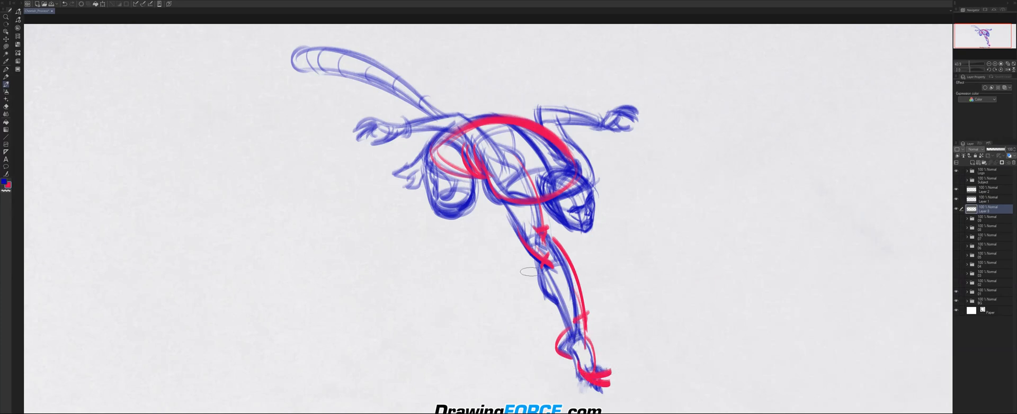
drag(474, 158, 439, 221)
mouse_move(424, 179)
mouse_down()
mouse_move(456, 222)
mouse_move(416, 182)
mouse_move(432, 182)
mouse_up()
drag(435, 134, 394, 175)
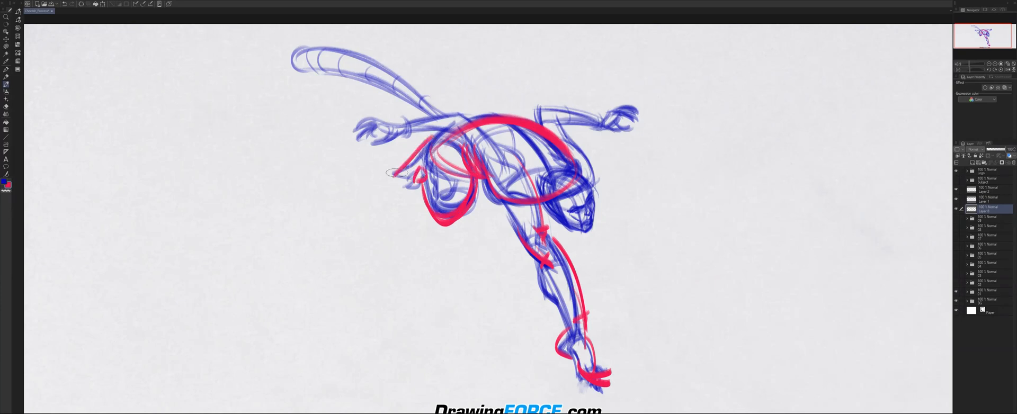
key(Delete)
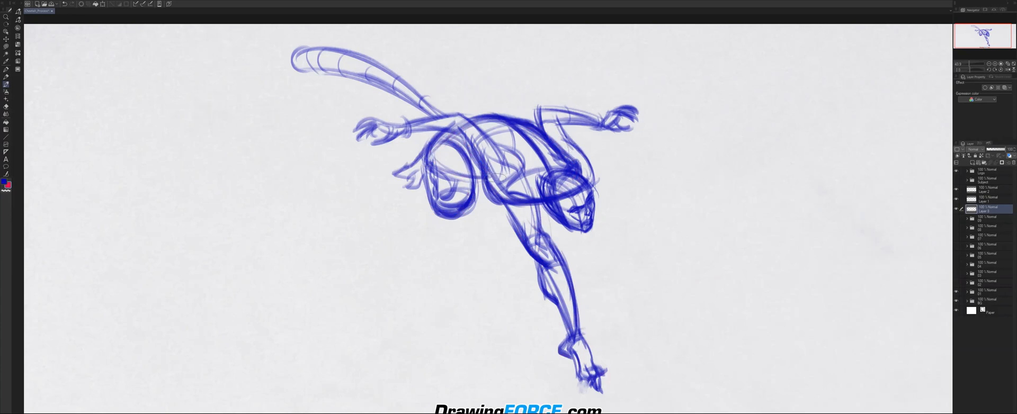
Draw a thick red curve sweeping under the chest and around the shoulder, with an accent at each end.
drag(478, 153, 488, 198)
drag(556, 137, 593, 177)
mouse_move(501, 201)
mouse_down()
mouse_move(594, 180)
mouse_move(575, 189)
mouse_up()
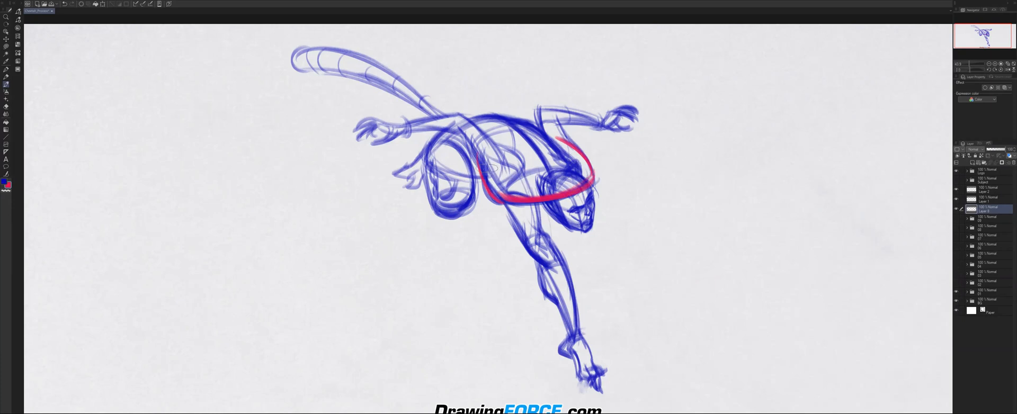
drag(558, 139, 571, 141)
drag(478, 153, 475, 162)
Trace red flowing lines along both arms and the tail out to their tips, and clear the red strokes.
drag(459, 115, 502, 162)
drag(460, 115, 354, 131)
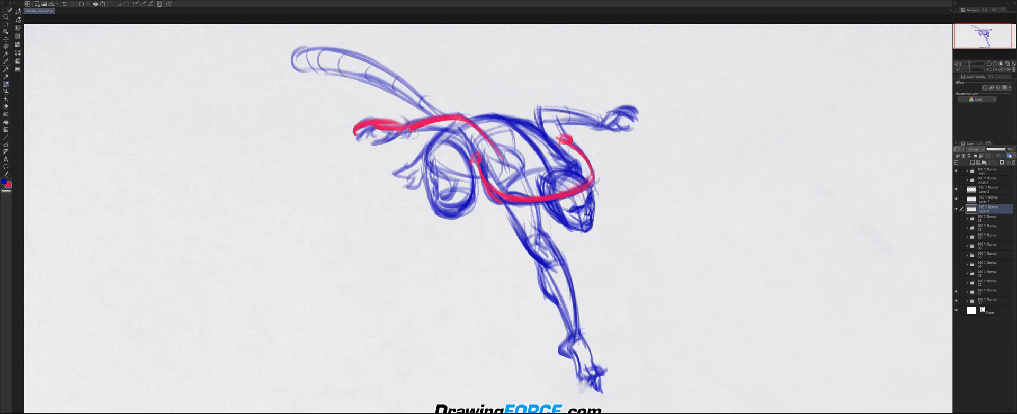
mouse_move(534, 123)
mouse_down()
mouse_move(602, 125)
mouse_move(642, 116)
mouse_up()
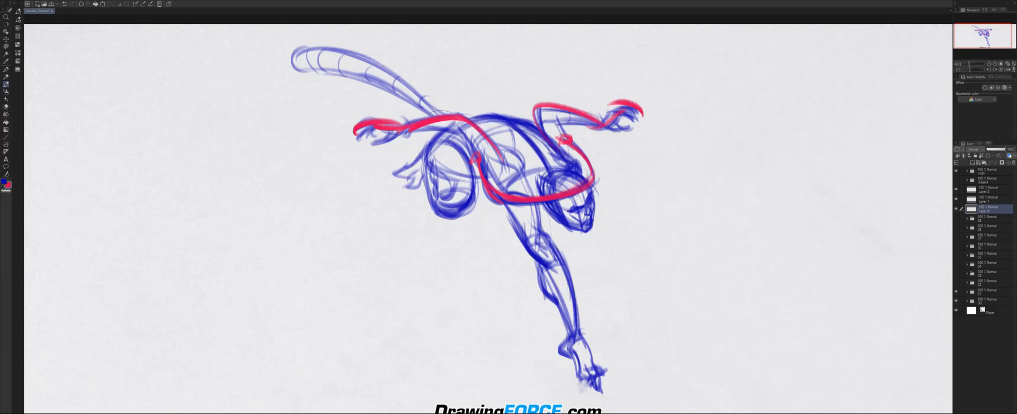
mouse_move(431, 118)
mouse_down()
mouse_move(379, 78)
mouse_move(381, 96)
mouse_move(295, 48)
mouse_move(301, 56)
mouse_up()
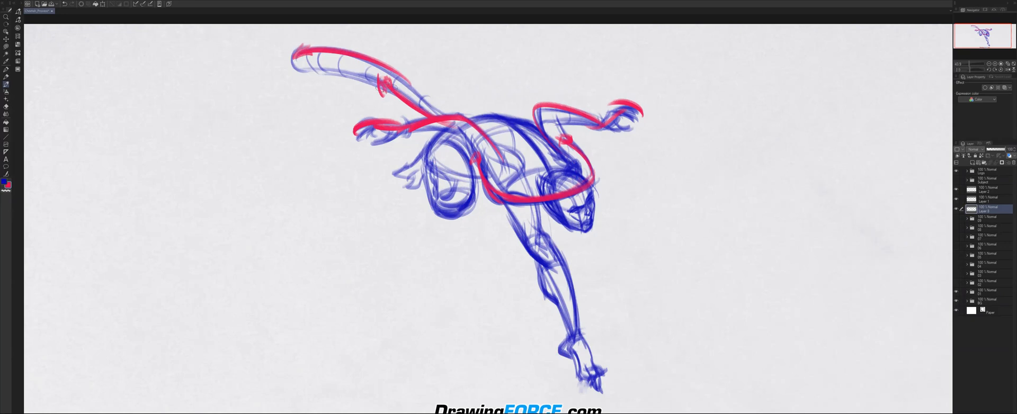
drag(317, 43, 298, 47)
key(Delete)
Draw a red arrow along the spine to the head, outline the face in red, and clear the strokes.
mouse_move(471, 115)
mouse_down()
mouse_move(549, 186)
mouse_move(553, 169)
mouse_up()
mouse_move(557, 194)
mouse_down()
mouse_move(581, 224)
mouse_move(588, 184)
mouse_up()
mouse_move(505, 125)
mouse_down()
mouse_move(567, 203)
mouse_move(564, 190)
mouse_move(547, 203)
mouse_up()
mouse_move(521, 149)
mouse_down()
mouse_move(556, 203)
mouse_move(596, 223)
mouse_up()
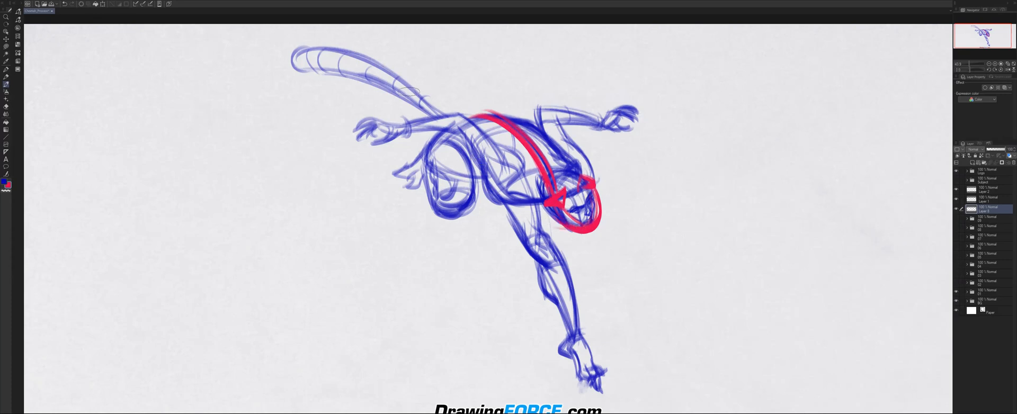
key(Delete)
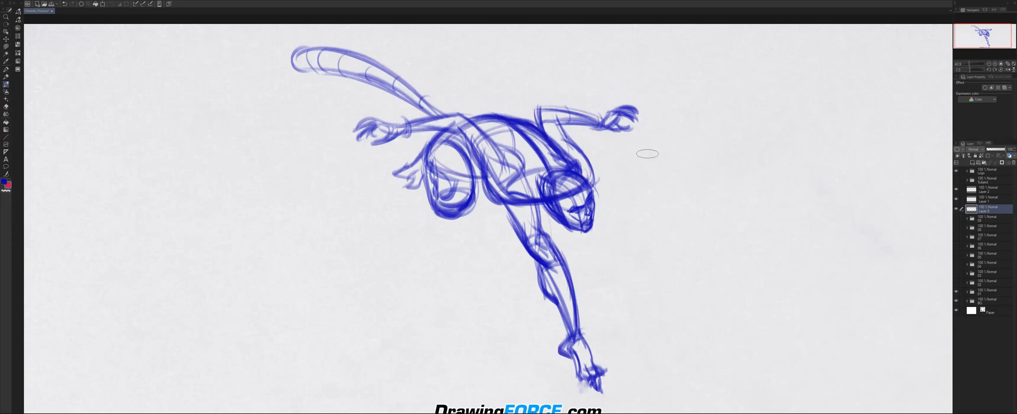
Draw a red curved arrow beside the head and hatch the area inside its arc.
drag(623, 145, 673, 217)
mouse_move(664, 214)
mouse_down()
mouse_move(660, 209)
mouse_move(674, 225)
mouse_up()
mouse_move(616, 145)
mouse_down()
mouse_move(651, 178)
mouse_move(628, 153)
mouse_move(630, 167)
mouse_move(641, 160)
mouse_move(652, 176)
mouse_move(659, 164)
mouse_move(655, 200)
mouse_move(670, 218)
mouse_up()
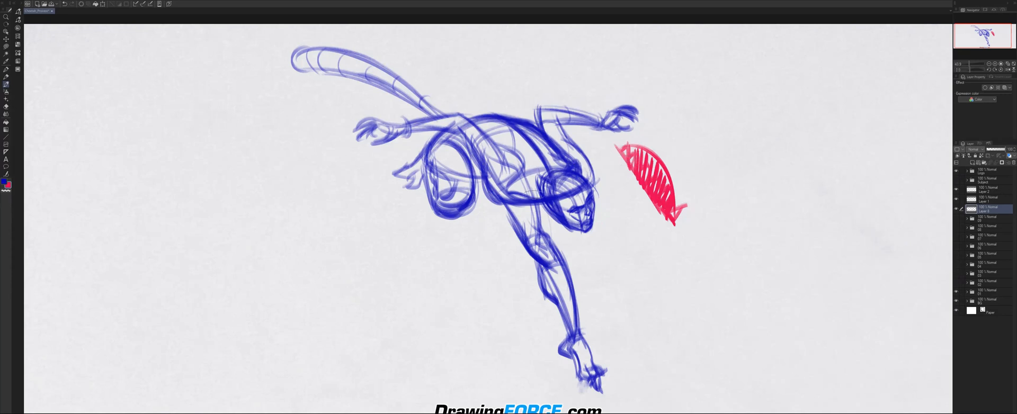
Add red cross-contour ellipses around the torso, the extended leg and the bent thigh to show their form.
mouse_move(522, 176)
mouse_down()
mouse_move(564, 168)
mouse_move(508, 189)
mouse_move(586, 174)
mouse_up()
mouse_move(512, 160)
mouse_down()
mouse_move(482, 149)
mouse_move(530, 153)
mouse_up()
drag(540, 234, 550, 233)
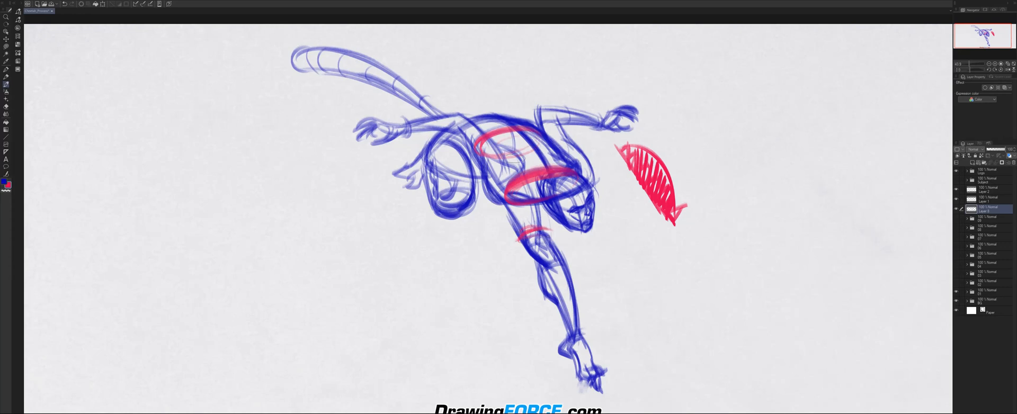
mouse_move(548, 228)
mouse_down()
mouse_move(519, 238)
mouse_move(572, 251)
mouse_move(538, 259)
mouse_up()
drag(585, 332, 561, 337)
mouse_move(469, 193)
mouse_down()
mouse_move(451, 192)
mouse_move(437, 210)
mouse_move(466, 198)
mouse_up()
drag(454, 142, 468, 206)
drag(433, 151, 436, 206)
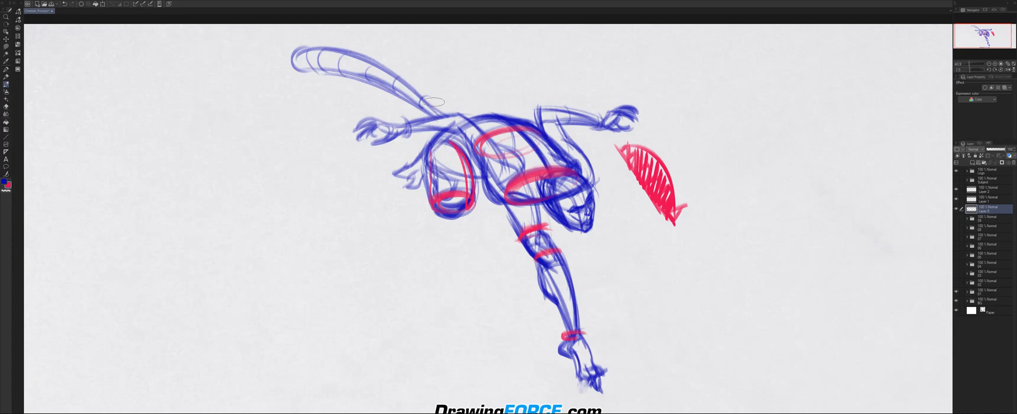
Add red cross-contour bands along the tail and around both arms.
drag(425, 95, 418, 108)
drag(393, 78, 390, 94)
drag(361, 66, 358, 75)
drag(406, 117, 407, 140)
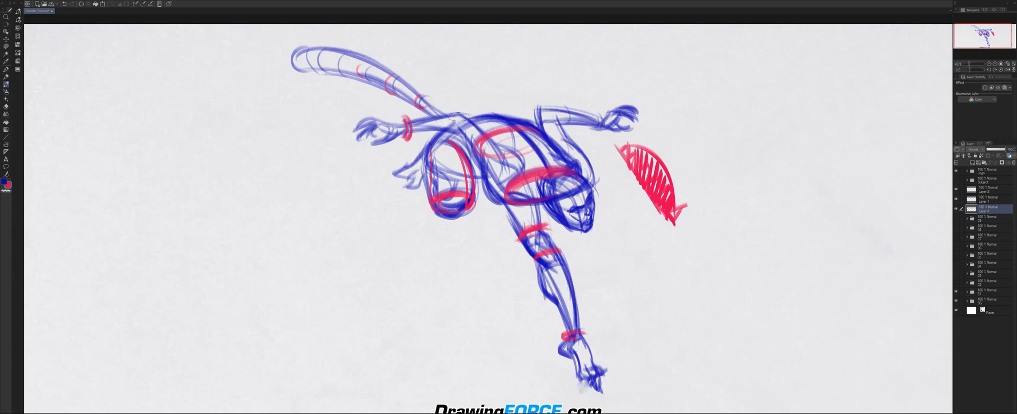
mouse_move(564, 107)
mouse_down()
mouse_move(560, 127)
mouse_move(600, 130)
mouse_up()
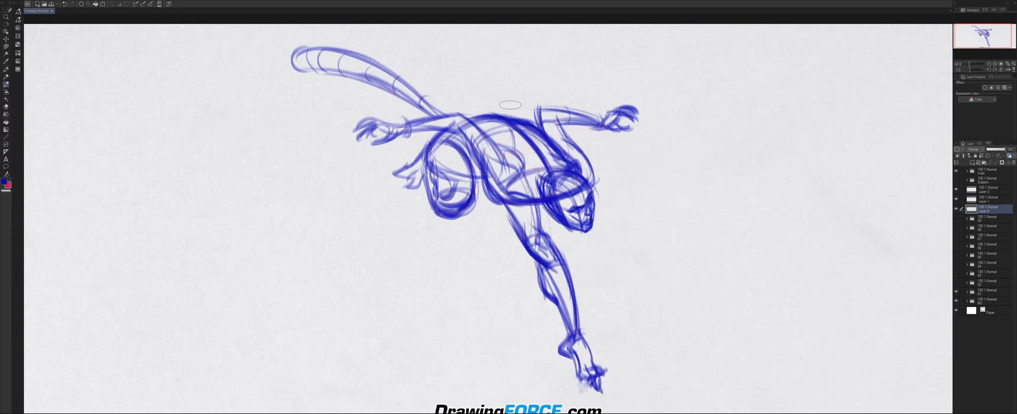
Draw a red brow line across the rough face, plus the forehead-to-chin centre line and the cheek edge.
scroll(580, 175, up, 4)
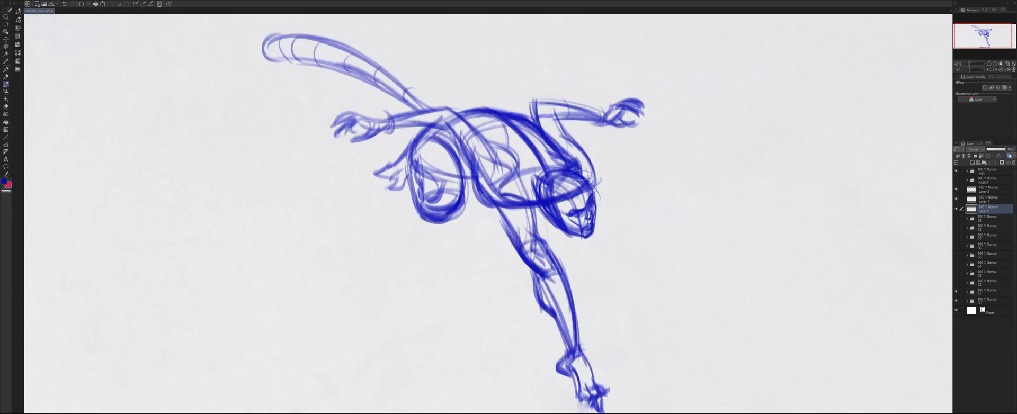
scroll(580, 175, up, 2)
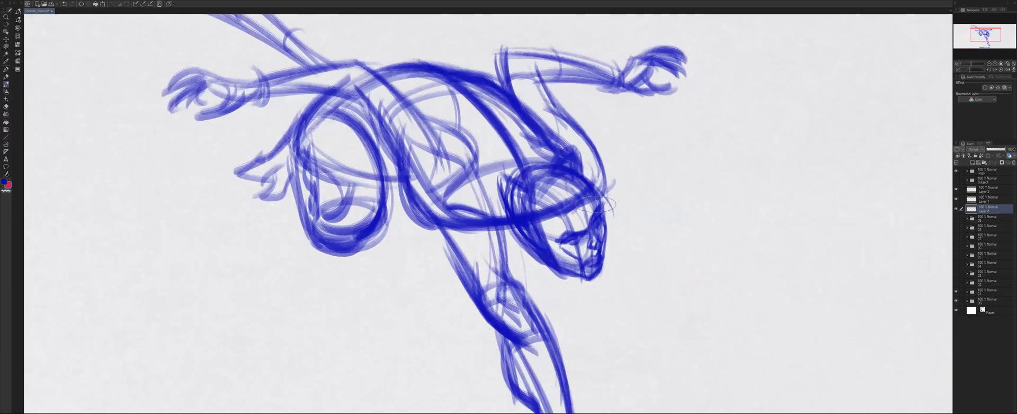
drag(652, 197, 640, 144)
scroll(642, 184, up, 1)
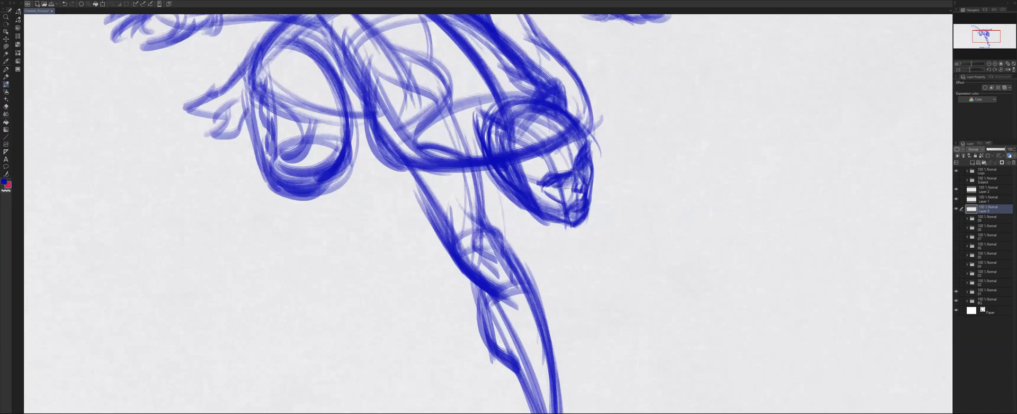
drag(554, 189, 589, 159)
drag(553, 188, 488, 167)
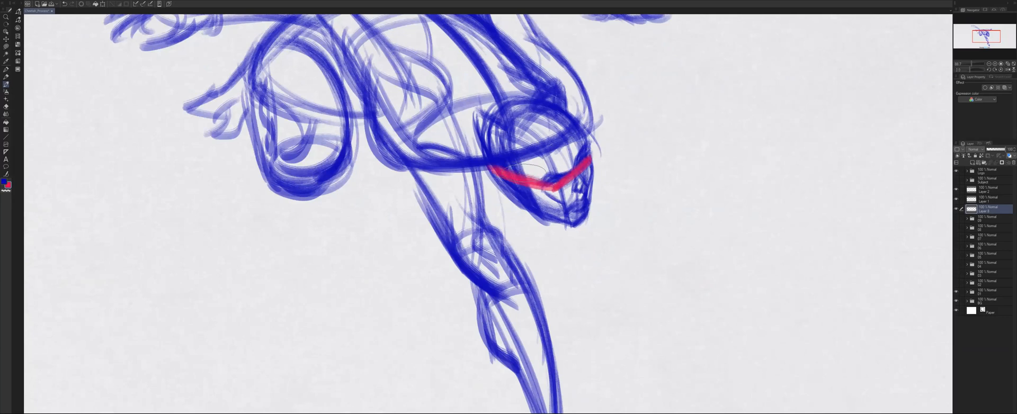
drag(541, 144, 567, 222)
drag(524, 135, 488, 126)
mouse_move(546, 158)
mouse_down()
mouse_move(493, 128)
mouse_move(531, 210)
mouse_up()
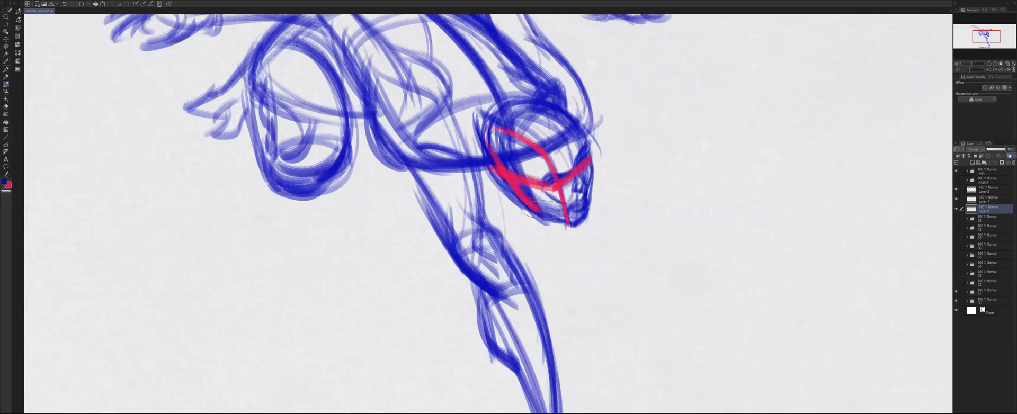
Outline the rough head in red, hatch the contours of the skull cap, and clear the head annotations.
mouse_move(489, 127)
mouse_down()
mouse_move(575, 124)
mouse_move(547, 146)
mouse_move(600, 157)
mouse_move(599, 212)
mouse_move(573, 224)
mouse_up()
drag(521, 202, 569, 224)
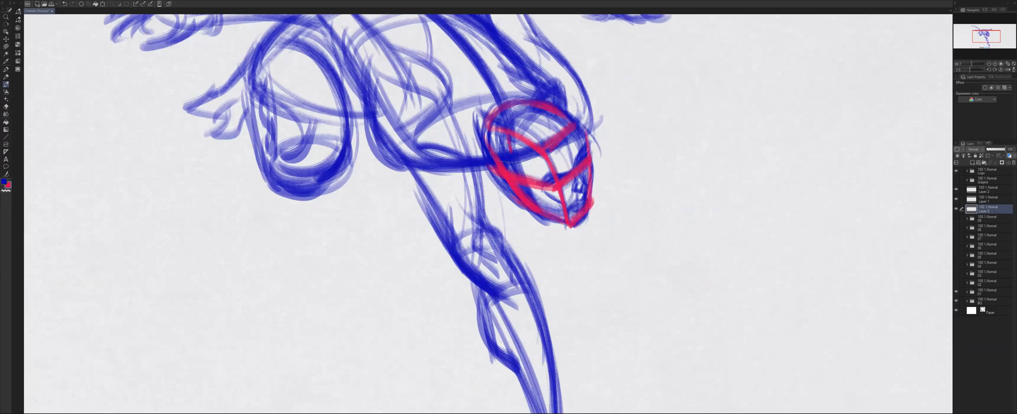
mouse_move(517, 137)
mouse_down()
mouse_move(519, 111)
mouse_move(577, 124)
mouse_up()
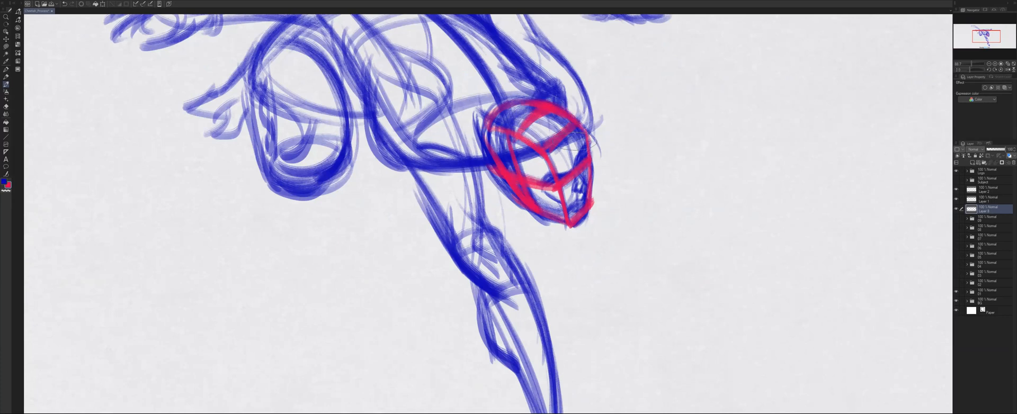
mouse_move(500, 121)
mouse_down()
mouse_move(524, 117)
mouse_move(557, 133)
mouse_up()
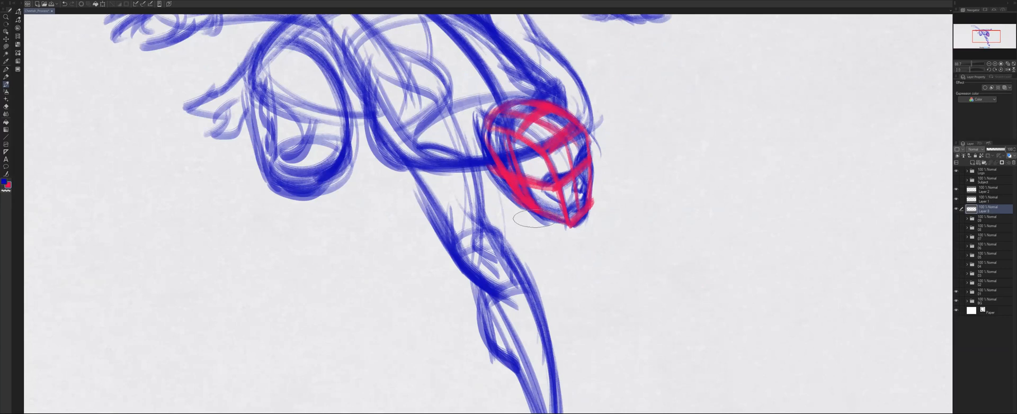
scroll(471, 159, down, 4)
mouse_move(471, 159)
mouse_down()
mouse_move(525, 198)
mouse_move(494, 191)
mouse_up()
scroll(520, 197, down, 2)
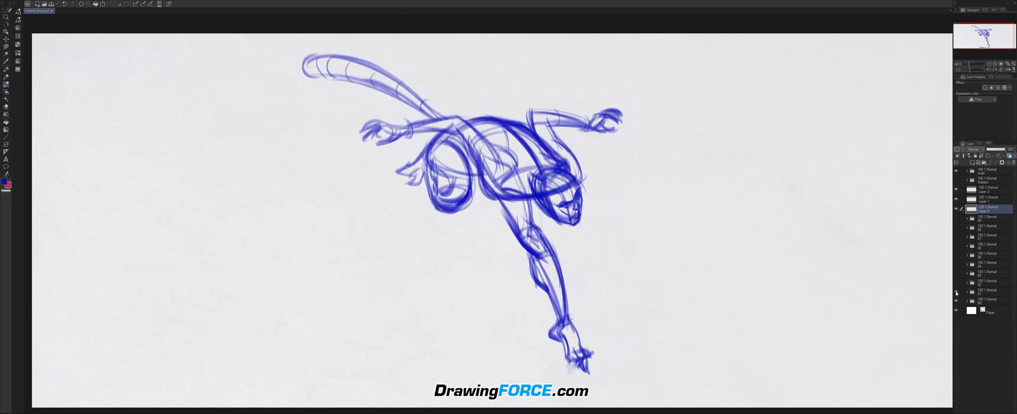
Compare the rough sketch with the refined spotted drawing by swapping the visibility of their folders and restoring it.
click(956, 292)
click(957, 284)
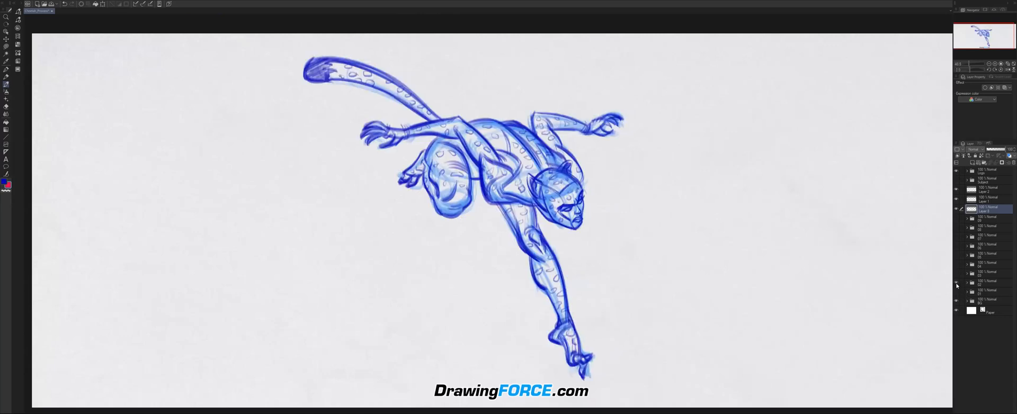
click(956, 284)
click(956, 292)
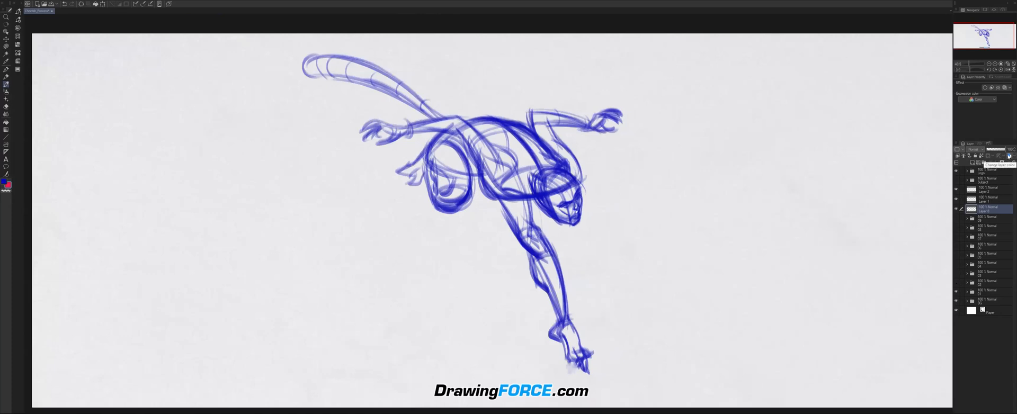
Try a pink layer colour on the rough sketch folder and switch the layer colour effect off again.
click(980, 295)
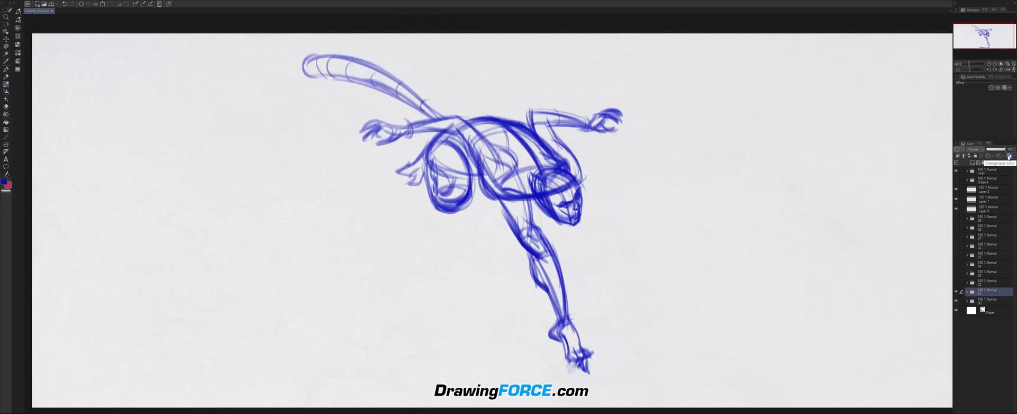
click(1008, 156)
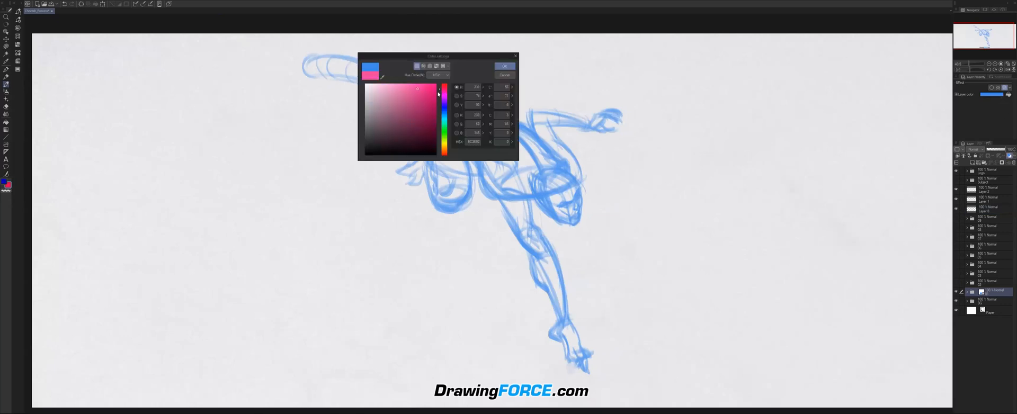
click(505, 66)
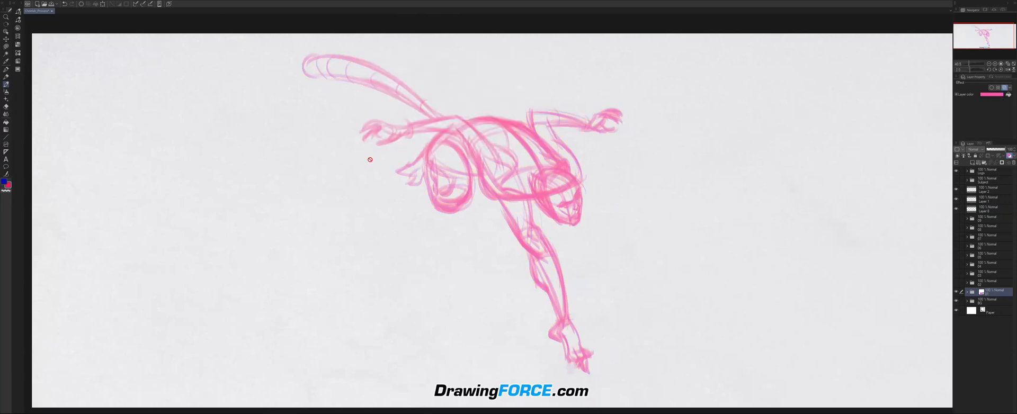
click(1009, 156)
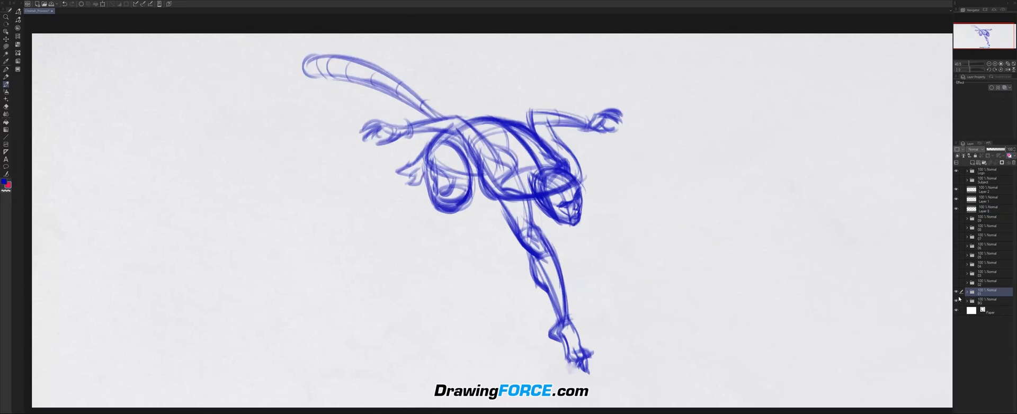
Hide the rough sketch folder and show the refined spotted drawing in its place, toggling between them to compare.
click(956, 292)
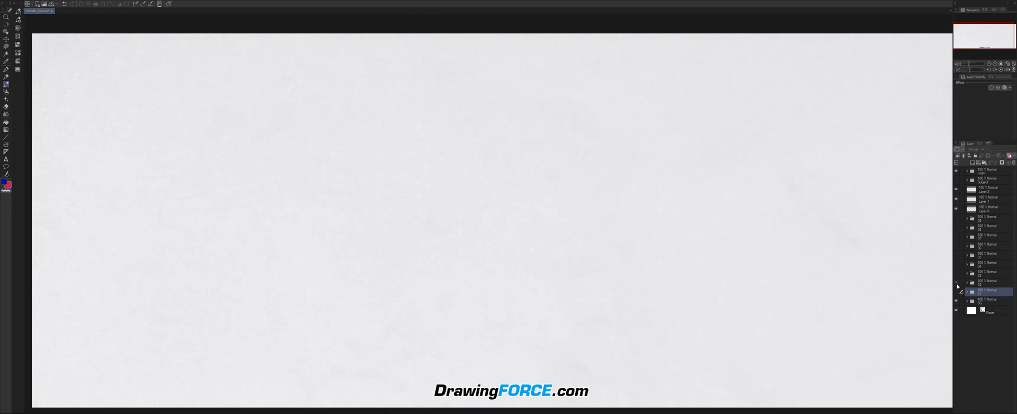
click(956, 282)
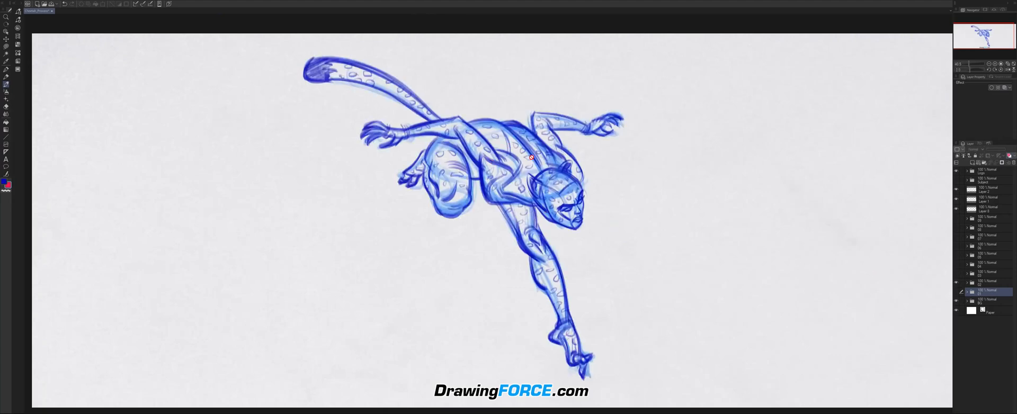
scroll(495, 181, up, 2)
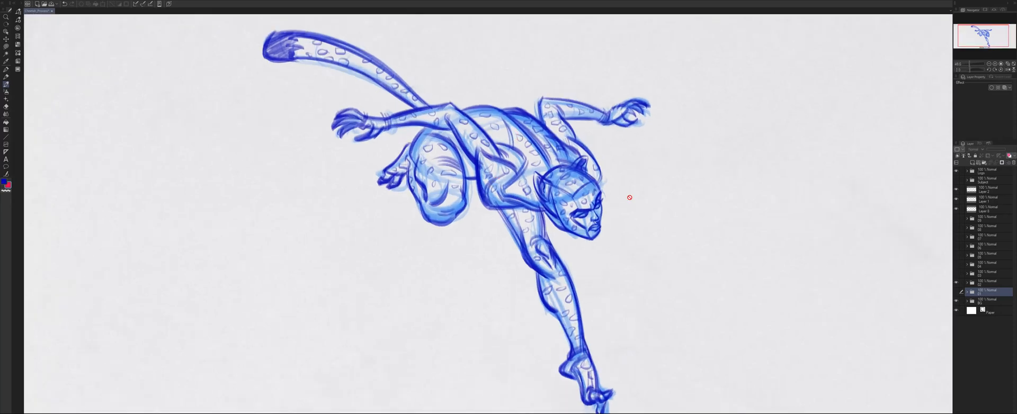
click(956, 282)
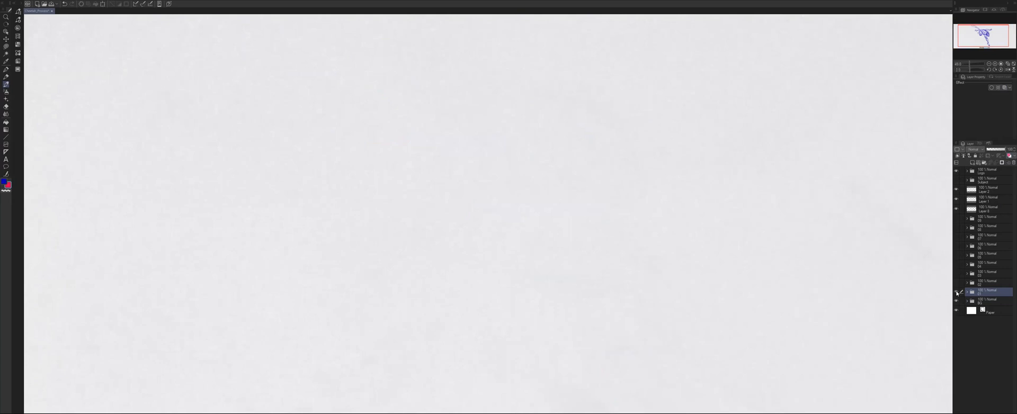
click(956, 291)
Examine the tail, torso, arms and head of the refined spotted drawing up close.
scroll(536, 150, up, 3)
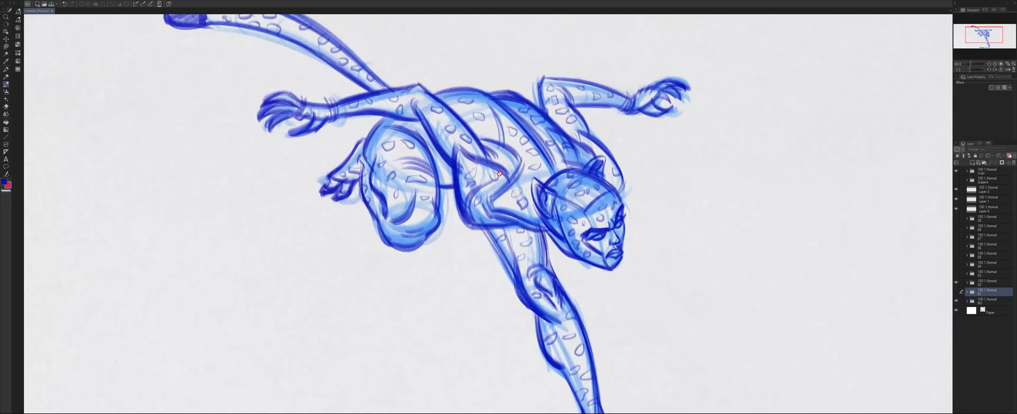
drag(485, 150, 518, 198)
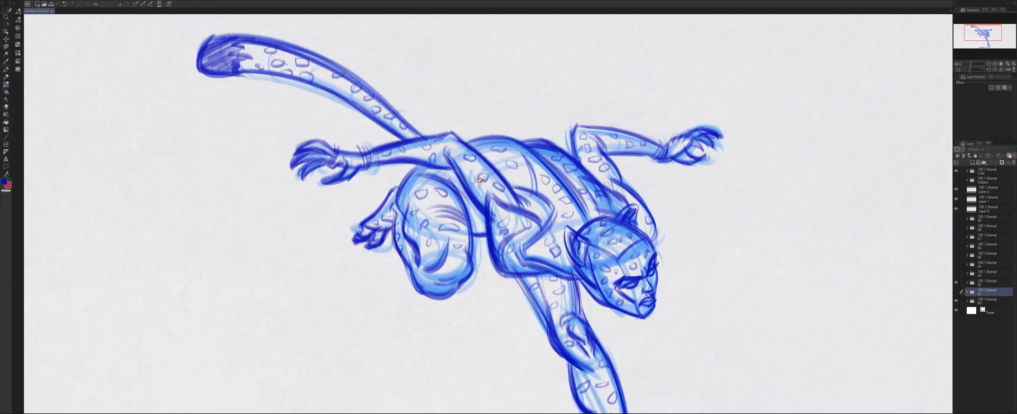
scroll(479, 180, down, 3)
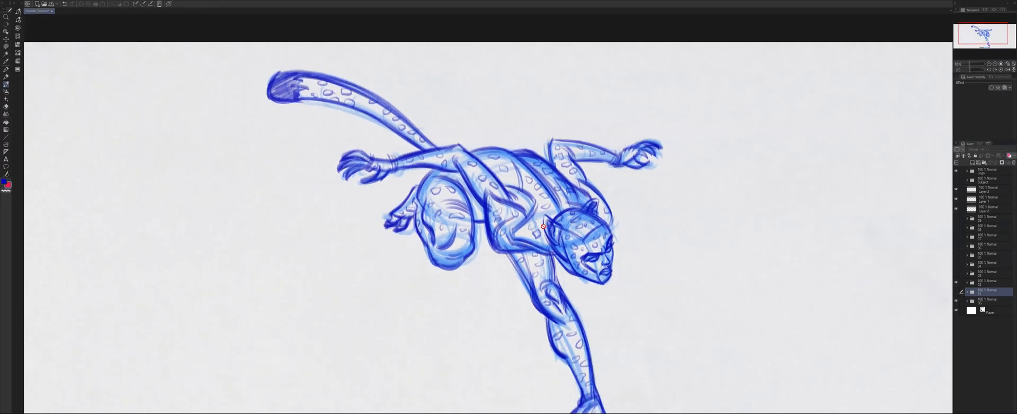
scroll(543, 226, down, 2)
drag(533, 265, 519, 234)
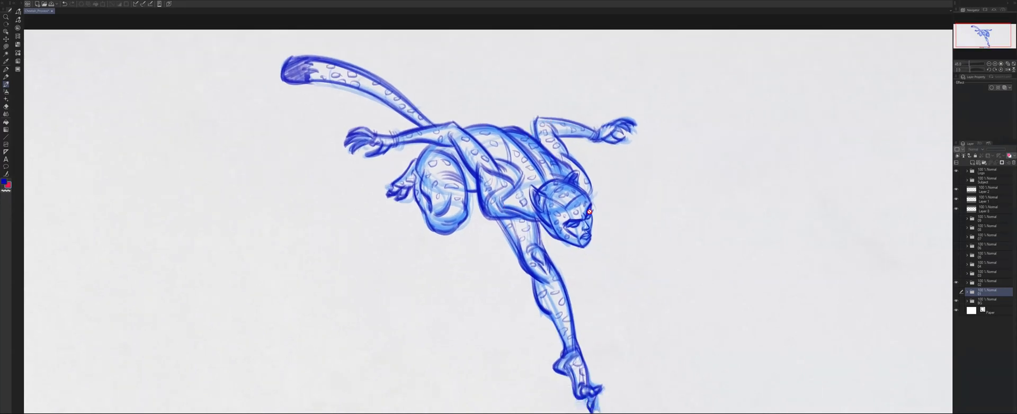
scroll(502, 139, up, 4)
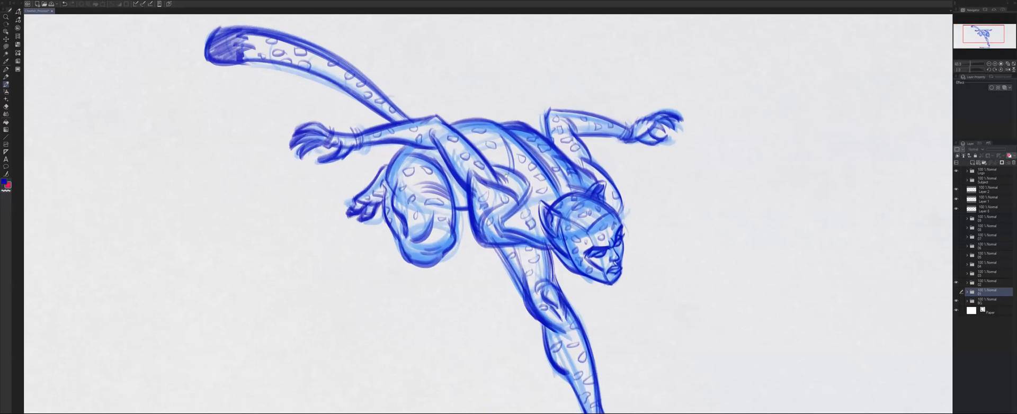
drag(516, 200, 502, 170)
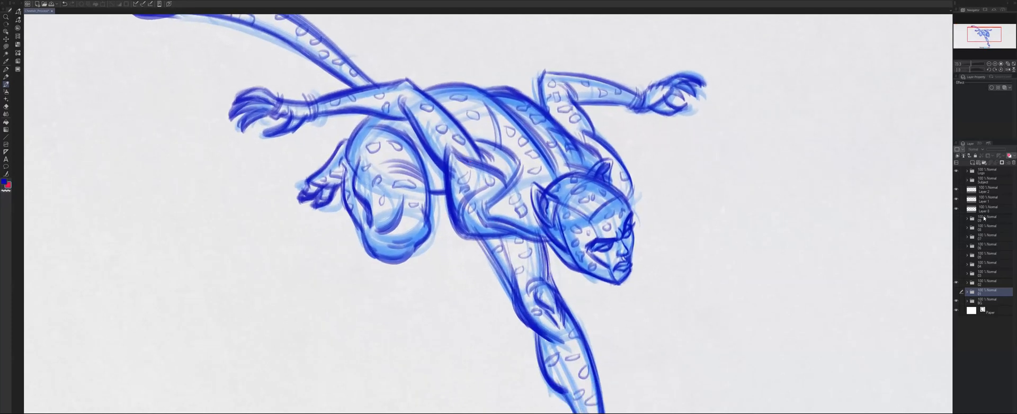
On the annotation layer, trace the interlocking curves of the near shoulder and chest in red.
click(983, 208)
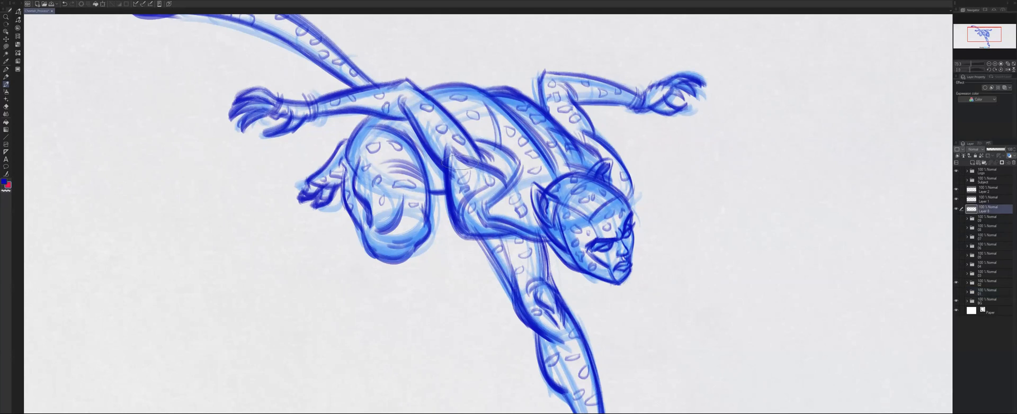
drag(451, 144, 506, 182)
drag(448, 154, 465, 236)
drag(447, 177, 454, 221)
mouse_move(493, 180)
mouse_down()
mouse_move(457, 205)
mouse_move(503, 228)
mouse_move(458, 208)
mouse_move(519, 165)
mouse_up()
drag(474, 141, 521, 165)
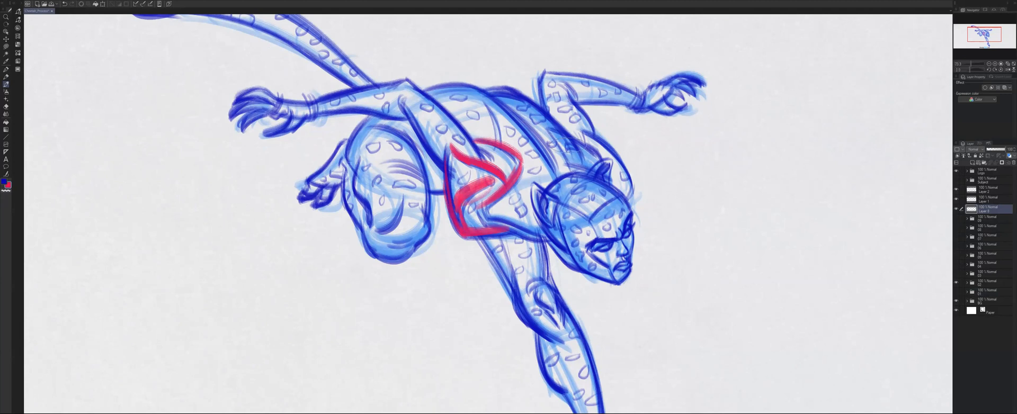
Draw a red wedge where the far shoulder meets the back, and a red curve along its outer edge.
mouse_move(545, 125)
mouse_down()
mouse_move(571, 167)
mouse_move(565, 159)
mouse_move(601, 172)
mouse_up()
drag(552, 134, 603, 164)
drag(583, 126, 586, 145)
drag(593, 134, 627, 179)
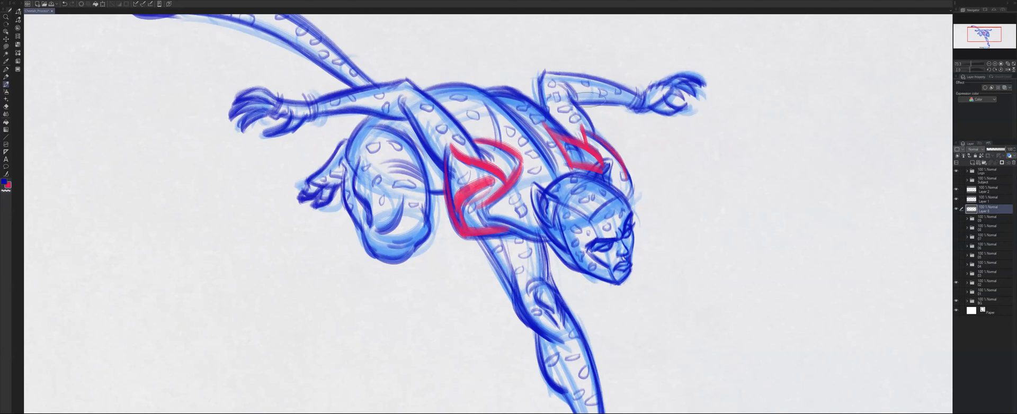
Try red strokes over the far upper arm and undo each one.
drag(570, 103, 594, 75)
key(ctrl+z)
drag(570, 89, 596, 132)
key(ctrl+z)
Draw a red line along the lower edge of the near upper arm, leading into the shoulder curves.
drag(404, 104, 450, 170)
scroll(545, 166, down, 2)
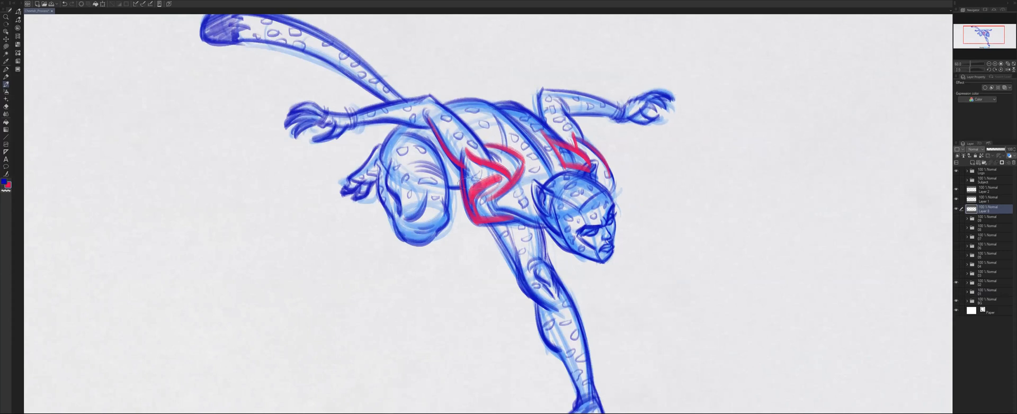
scroll(501, 192, down, 3)
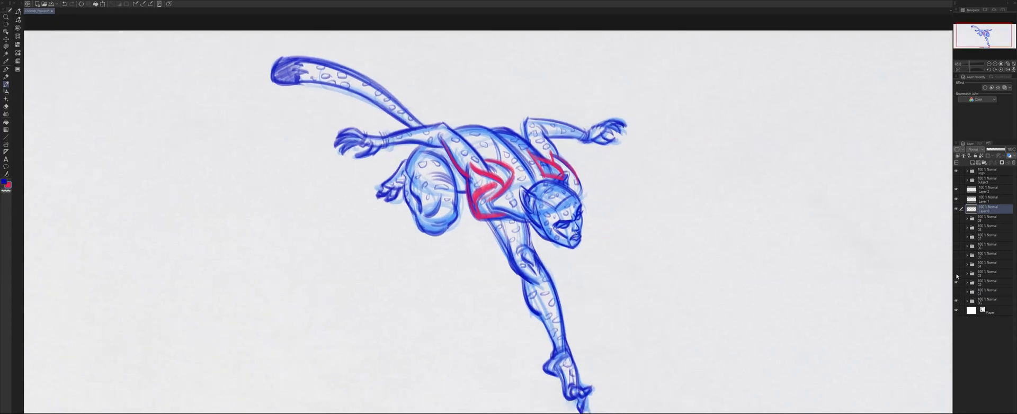
Draw a red brow line across the refined face, wrapping from the far eye around to the near side of the head.
scroll(578, 218, up, 1)
scroll(577, 218, up, 5)
scroll(575, 220, up, 4)
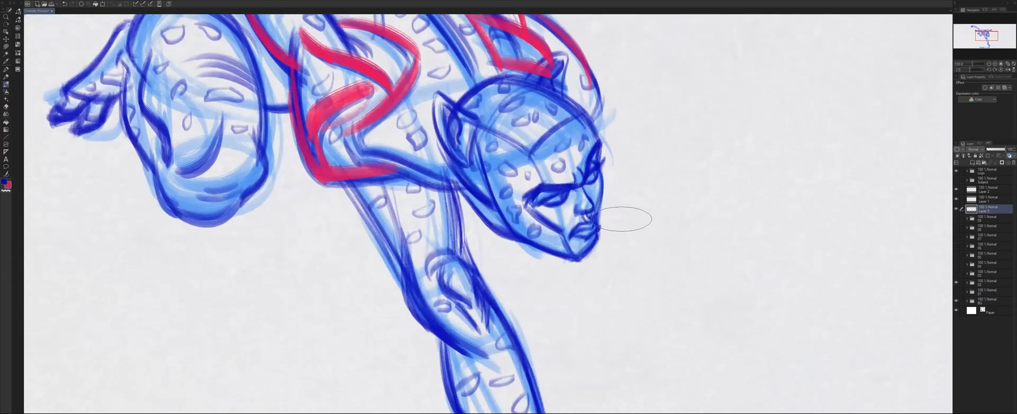
scroll(621, 218, up, 1)
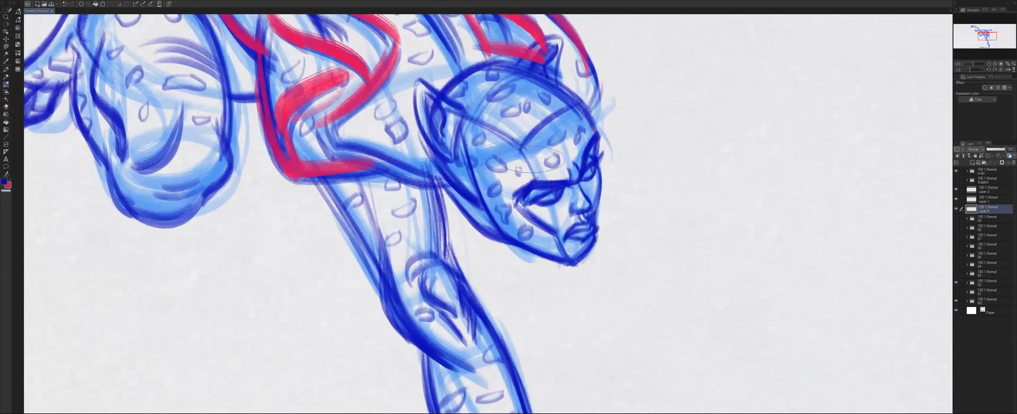
scroll(463, 169, up, 1)
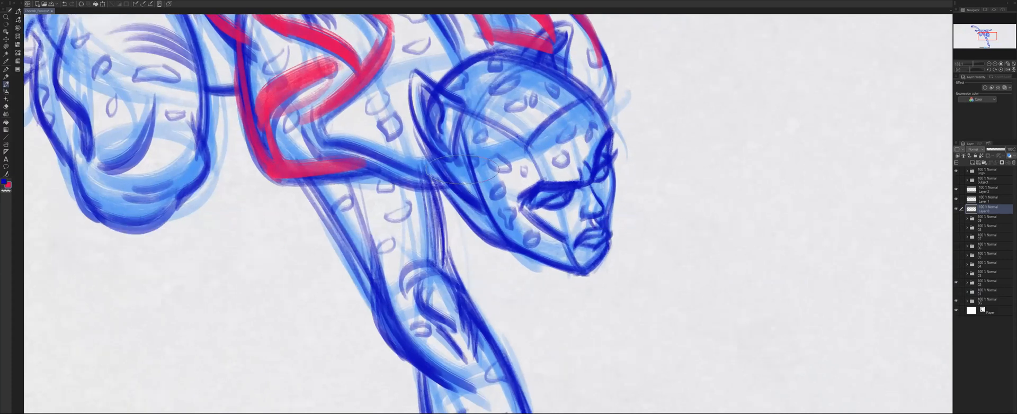
scroll(460, 168, up, 1)
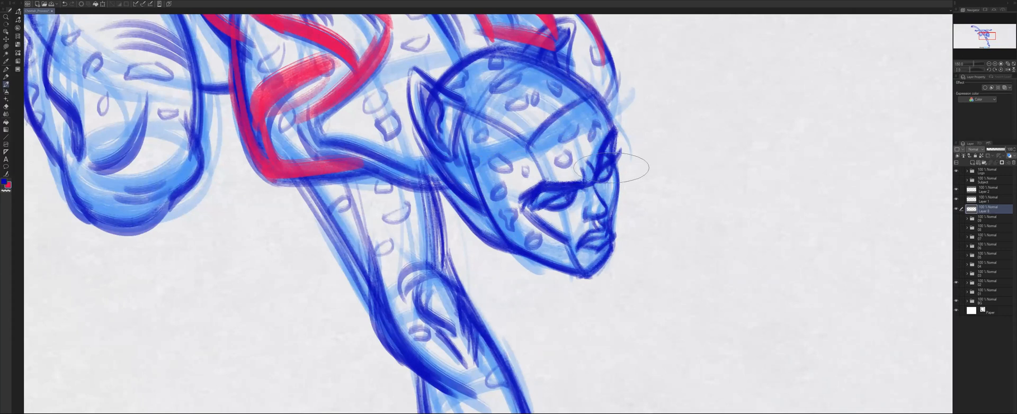
drag(612, 166, 546, 207)
mouse_move(620, 154)
mouse_down()
mouse_move(551, 209)
mouse_move(474, 199)
mouse_up()
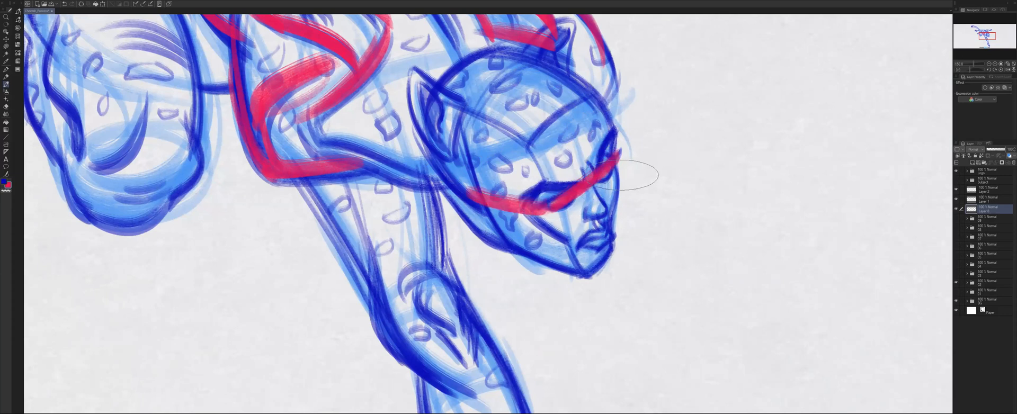
Draw a small red triangle beside the refined face, and clear all red annotations from the drawing.
mouse_move(711, 162)
mouse_down()
mouse_move(663, 175)
mouse_move(708, 198)
mouse_move(703, 164)
mouse_up()
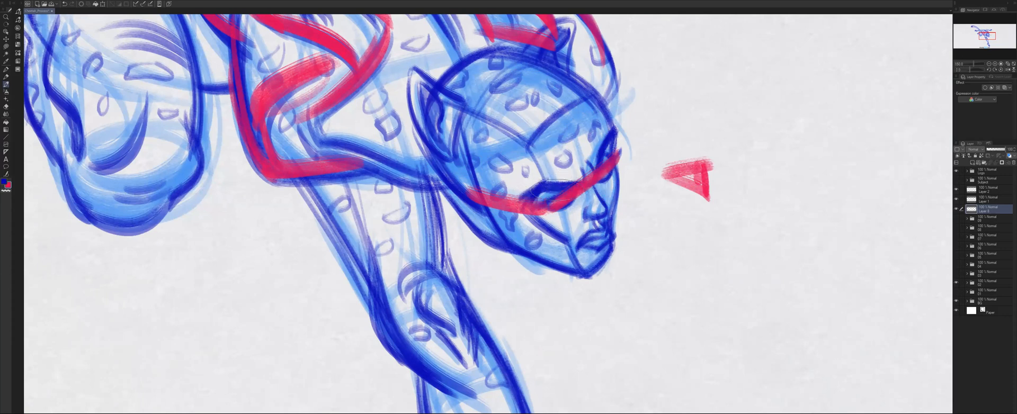
key(Delete)
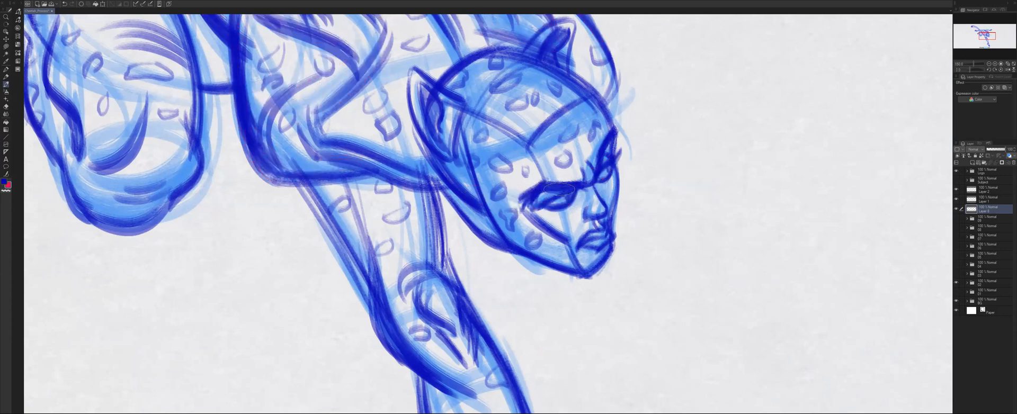
Mark the near eye's angular shape in red on the face and repeat it beside the head, and clear the marks.
scroll(552, 188, up, 1)
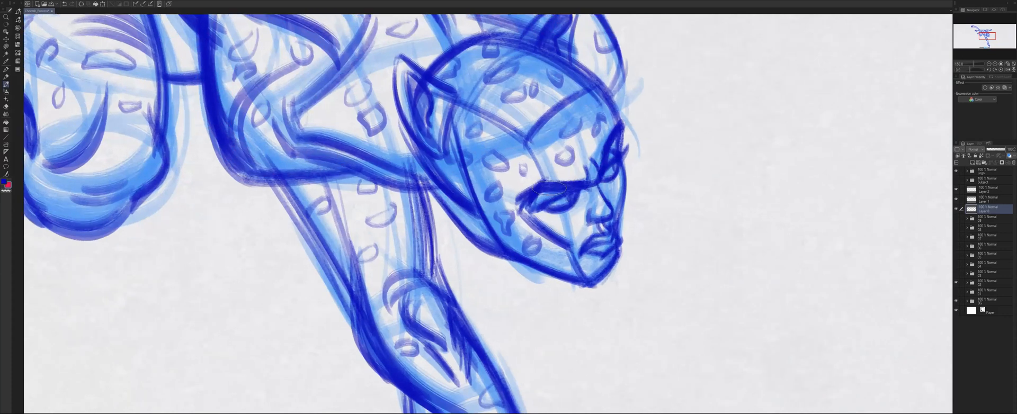
scroll(549, 188, up, 1)
drag(583, 187, 532, 211)
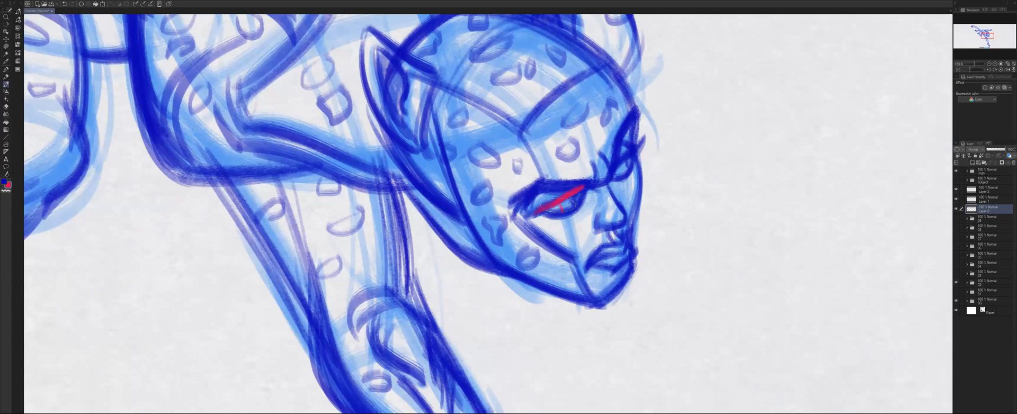
mouse_move(560, 211)
mouse_down()
mouse_move(582, 199)
mouse_move(558, 213)
mouse_up()
mouse_move(729, 154)
mouse_down()
mouse_move(746, 160)
mouse_move(694, 182)
mouse_move(742, 156)
mouse_move(699, 171)
mouse_up()
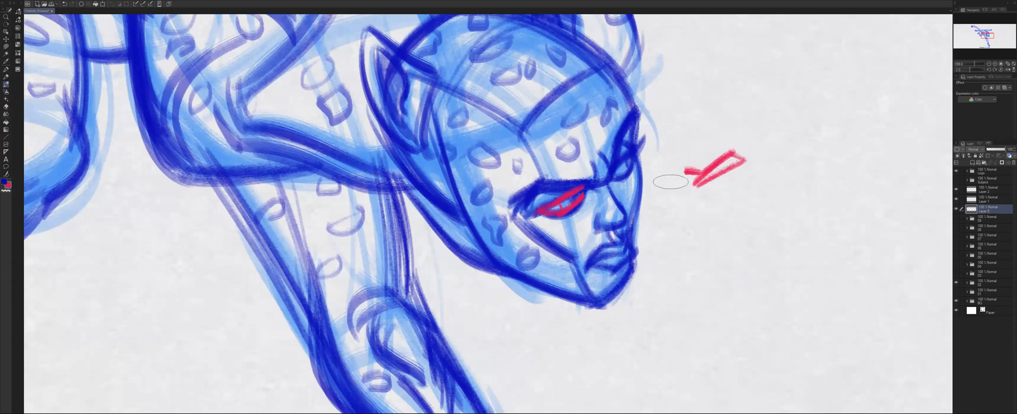
key(Delete)
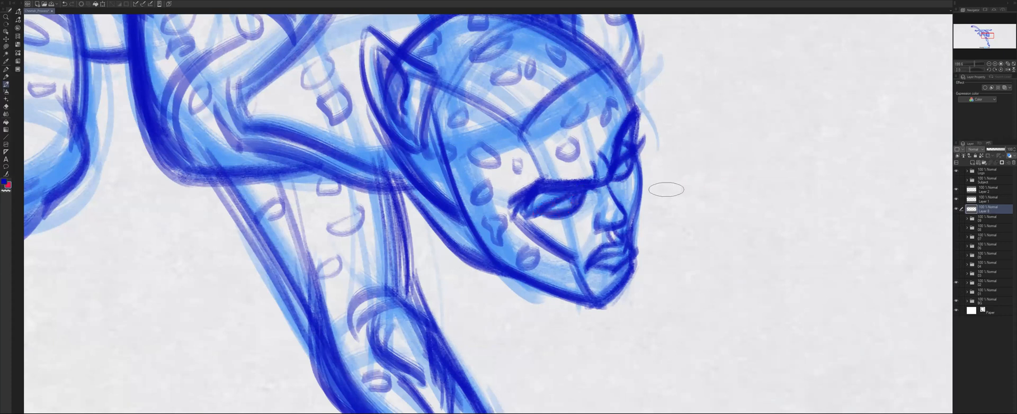
Review the refined spotted cheetah as a whole figure, from the head and arms to the tail and foot.
scroll(667, 189, down, 5)
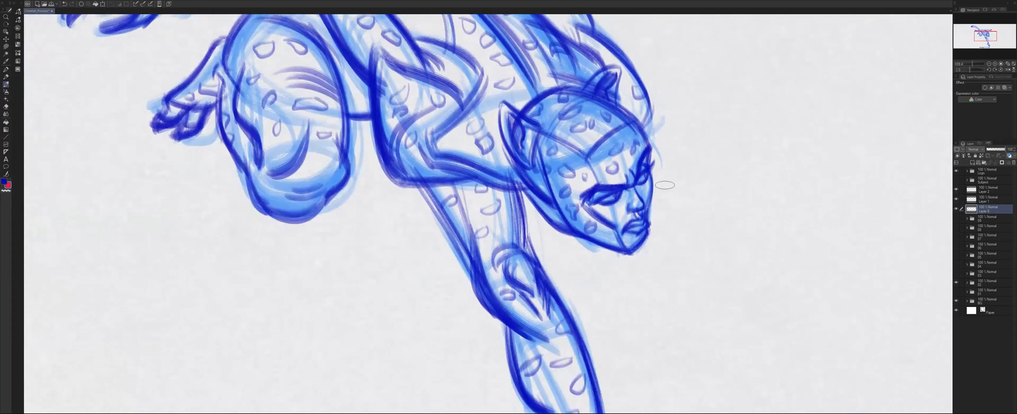
scroll(667, 189, down, 3)
scroll(620, 150, down, 1)
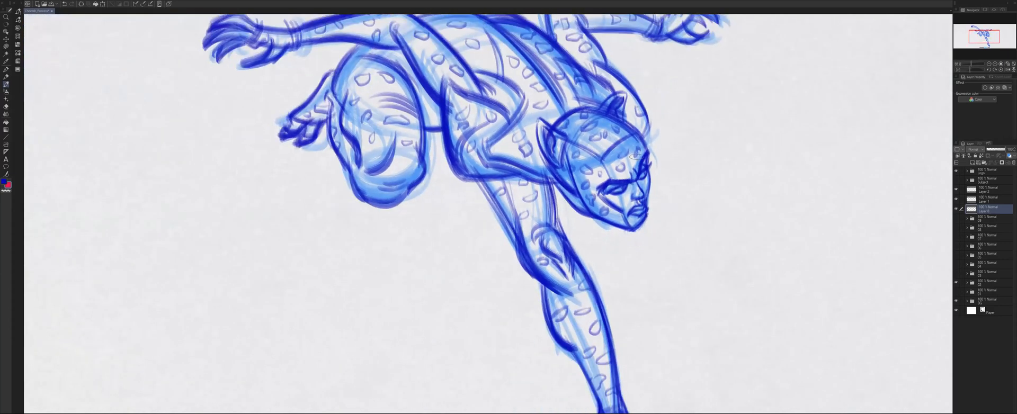
scroll(616, 164, down, 1)
scroll(623, 158, down, 1)
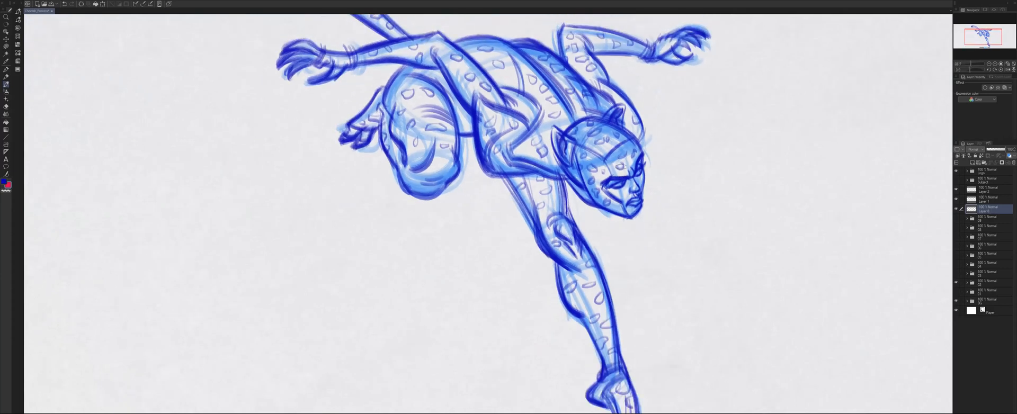
scroll(622, 151, up, 2)
drag(622, 150, 592, 217)
scroll(565, 148, down, 1)
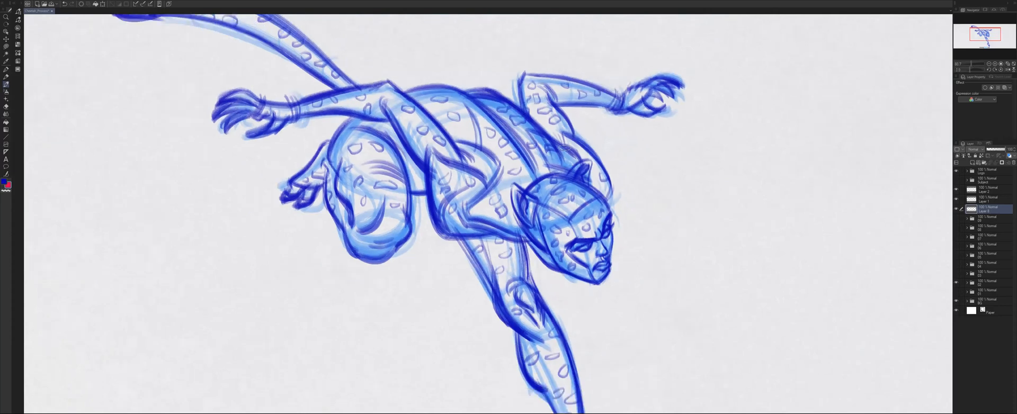
scroll(565, 149, down, 5)
scroll(565, 149, up, 1)
drag(559, 192, 584, 188)
scroll(583, 188, down, 1)
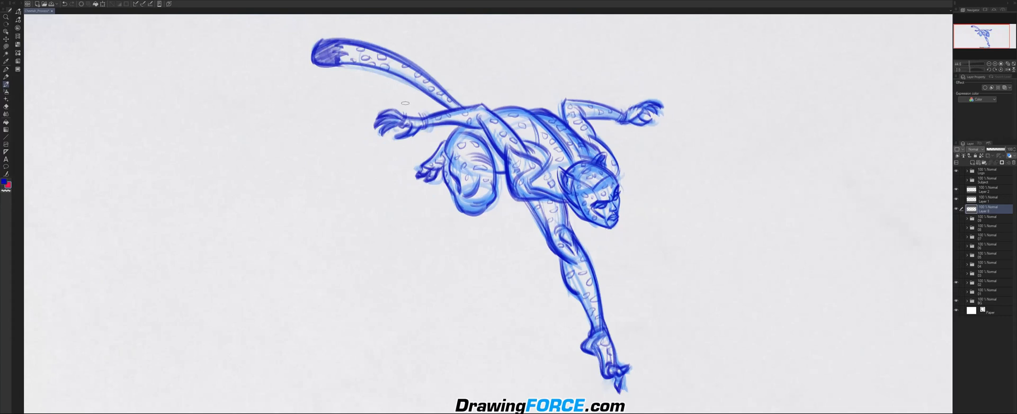
scroll(559, 199, up, 1)
scroll(559, 199, down, 1)
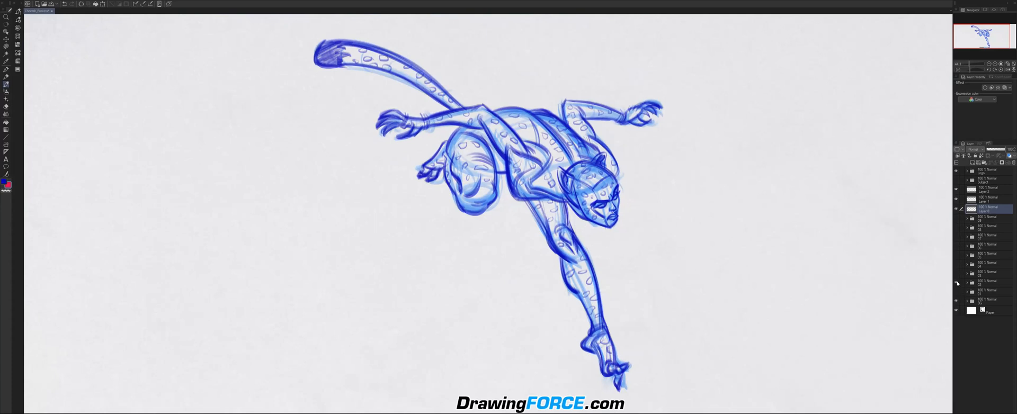
Hide the folder with the single refined cheetah and show the folder with the angular and rounded versions side by side.
click(957, 283)
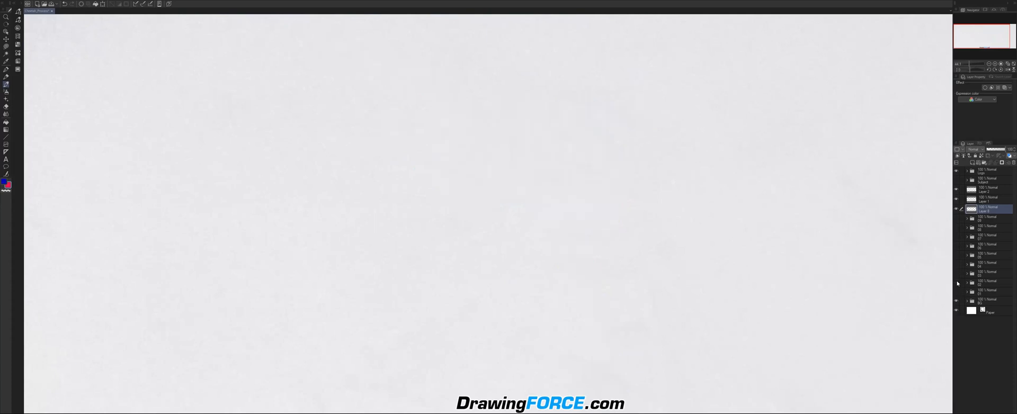
click(956, 274)
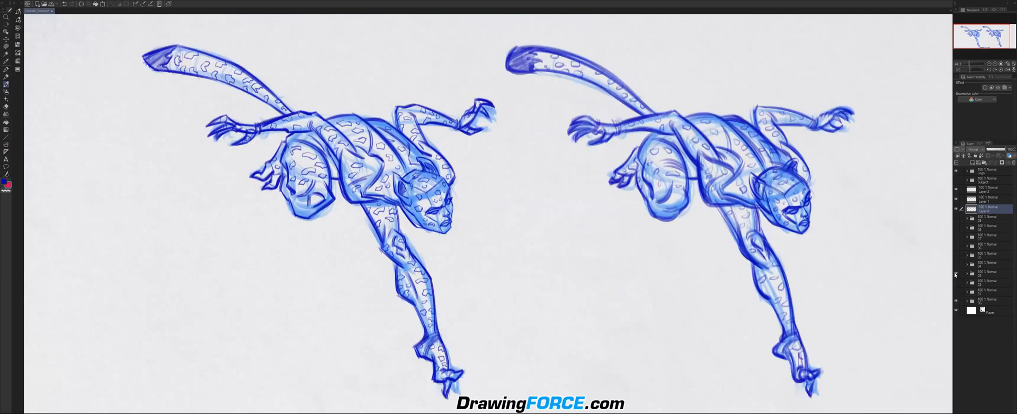
drag(673, 232, 634, 224)
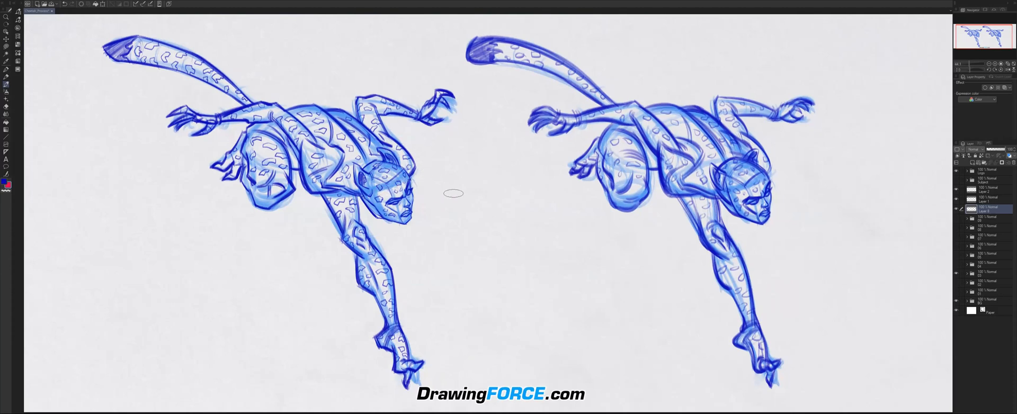
drag(519, 197, 511, 201)
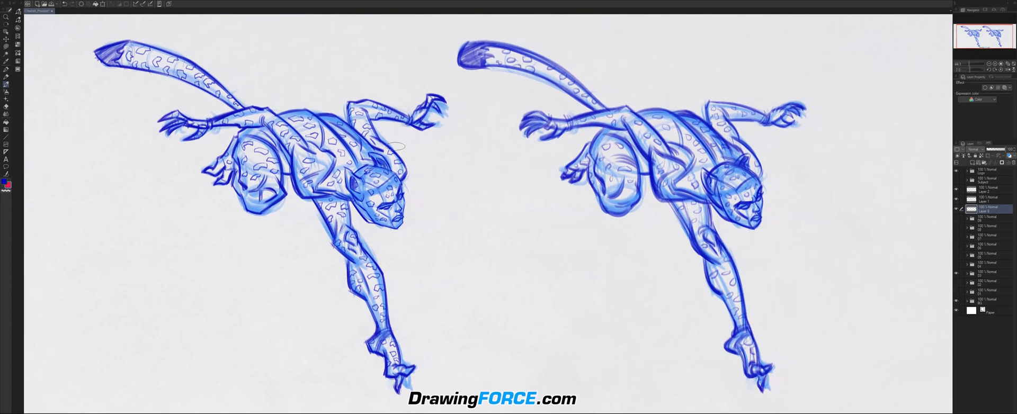
drag(707, 108, 735, 123)
key(ctrl+z)
mouse_move(596, 62)
mouse_down()
mouse_move(657, 60)
mouse_move(682, 101)
mouse_up()
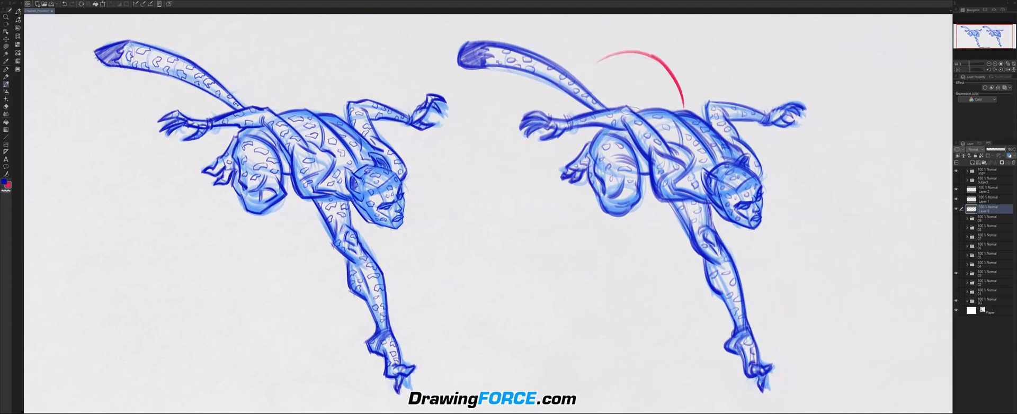
key(ctrl+z)
key(ctrl+z)
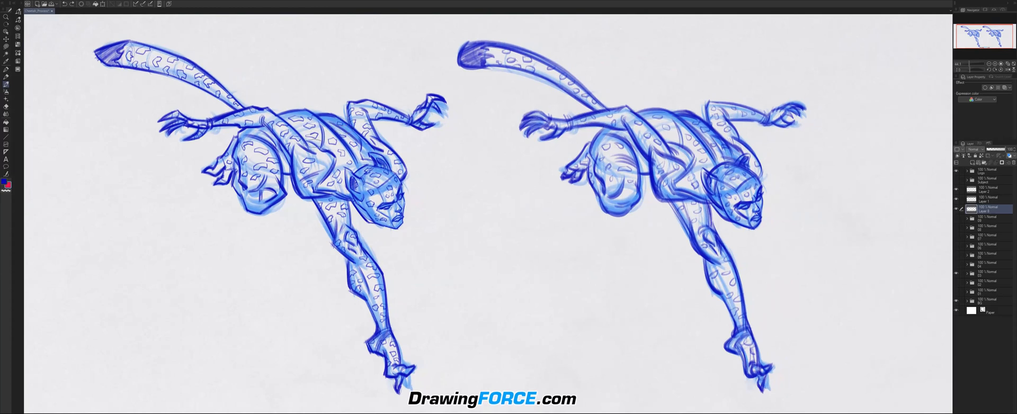
Trace the angular figure's back, thigh and knee and the rounded figure's knee in red, and clear the marks.
scroll(350, 132, up, 1)
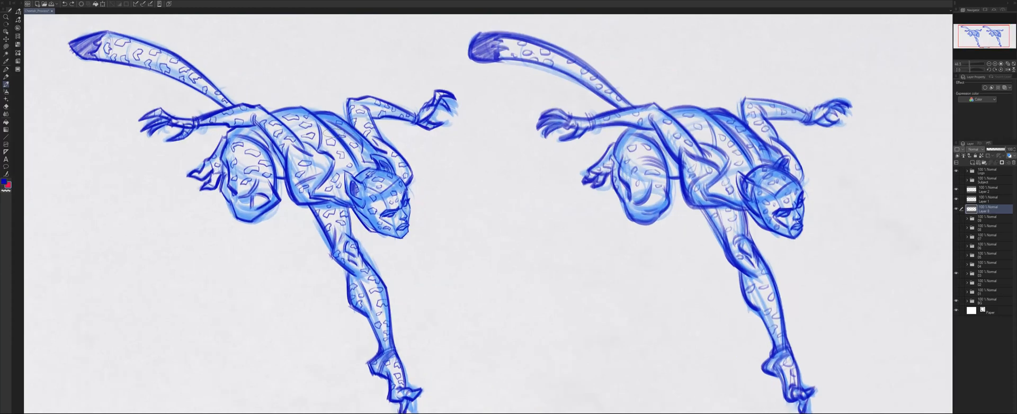
scroll(339, 215, up, 3)
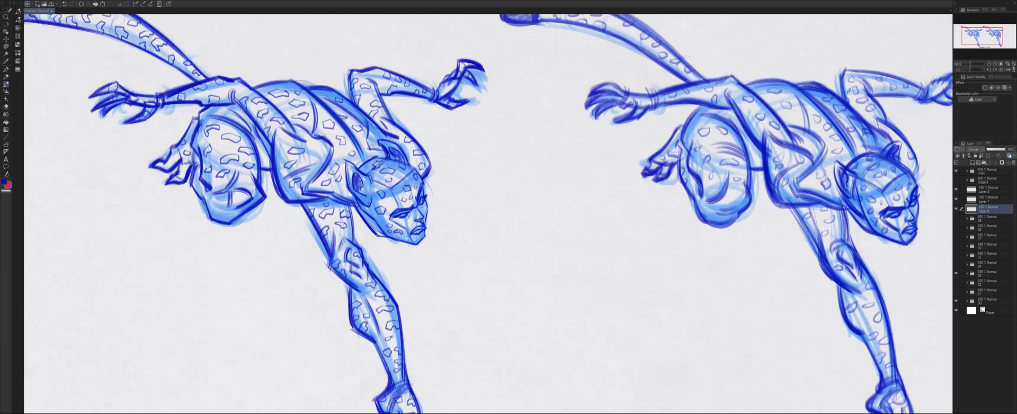
drag(299, 85, 348, 136)
drag(297, 84, 357, 145)
drag(310, 211, 331, 250)
drag(328, 267, 356, 288)
drag(337, 234, 330, 265)
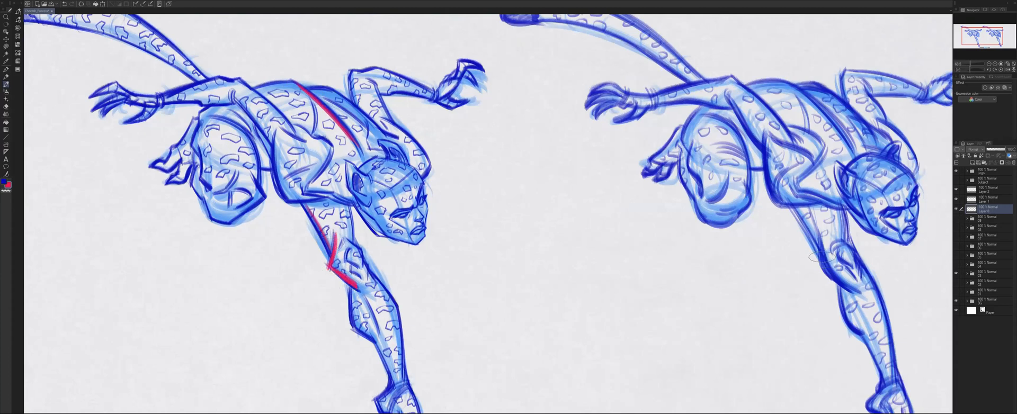
drag(820, 247, 855, 291)
key(Delete)
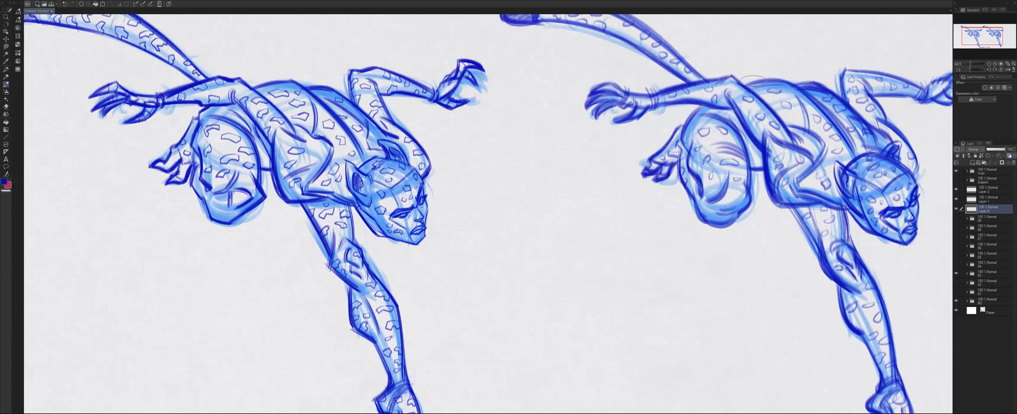
Draw red curves on the rounded figure's back and knee, and straight red lines along the angular figure's knee.
drag(763, 81, 807, 98)
drag(822, 246, 847, 284)
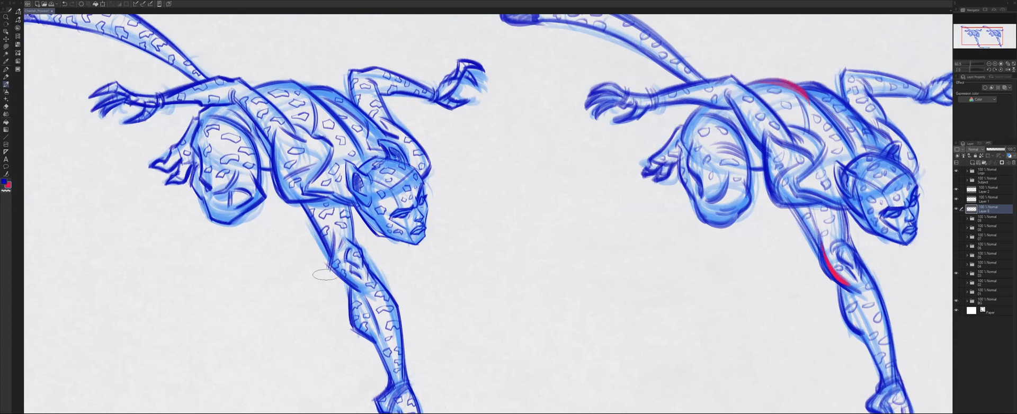
mouse_move(328, 265)
mouse_down()
mouse_move(347, 305)
mouse_move(367, 300)
mouse_move(373, 270)
mouse_move(397, 306)
mouse_up()
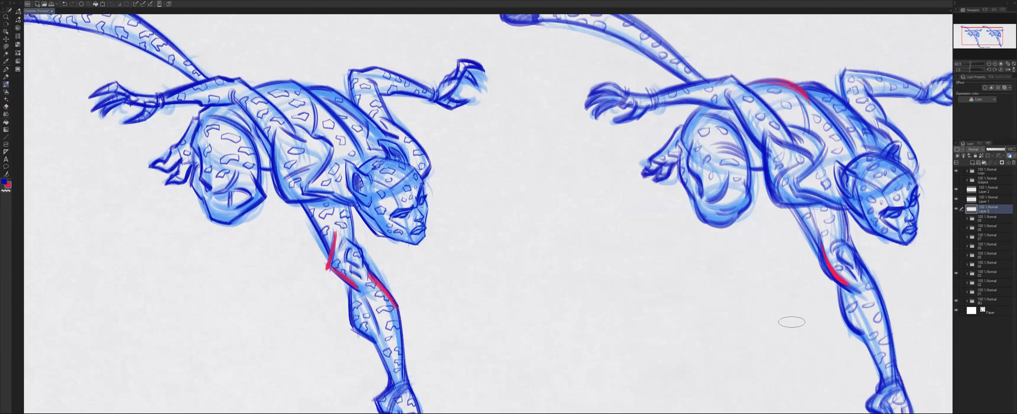
Draw a sweeping red shin curve on the rounded figure, and a broken red shin line with its corner marked on the angular one.
drag(861, 264, 895, 354)
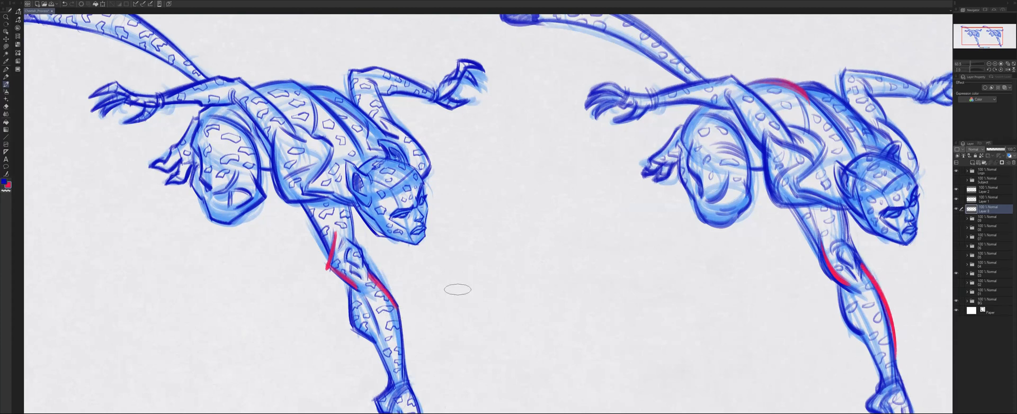
mouse_move(368, 273)
mouse_down()
mouse_move(397, 301)
mouse_move(404, 357)
mouse_up()
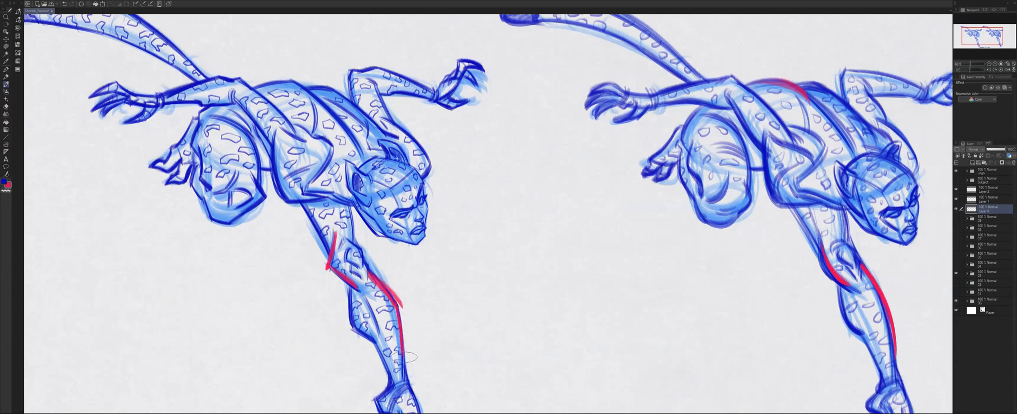
drag(396, 302, 402, 312)
scroll(415, 322, down, 3)
drag(415, 289, 410, 260)
scroll(439, 235, up, 1)
scroll(439, 235, down, 1)
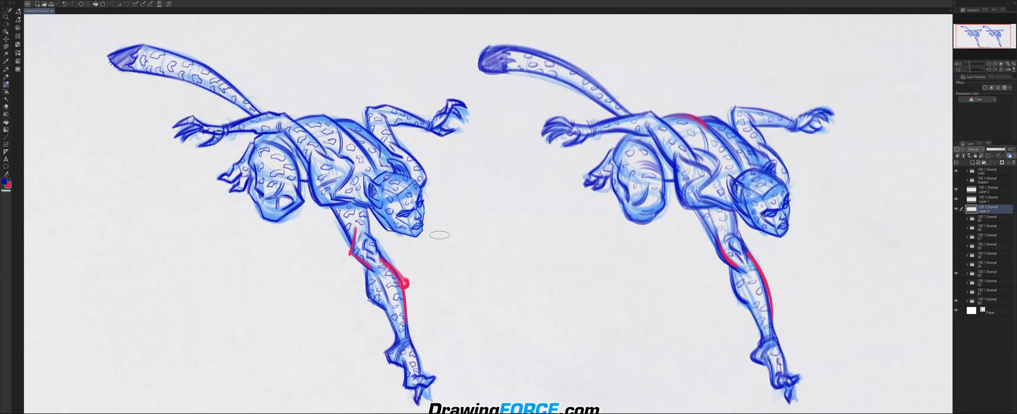
Clear the red marks, briefly show the rough sketch alone, and restore the side-by-side cheetah comparison.
click(956, 273)
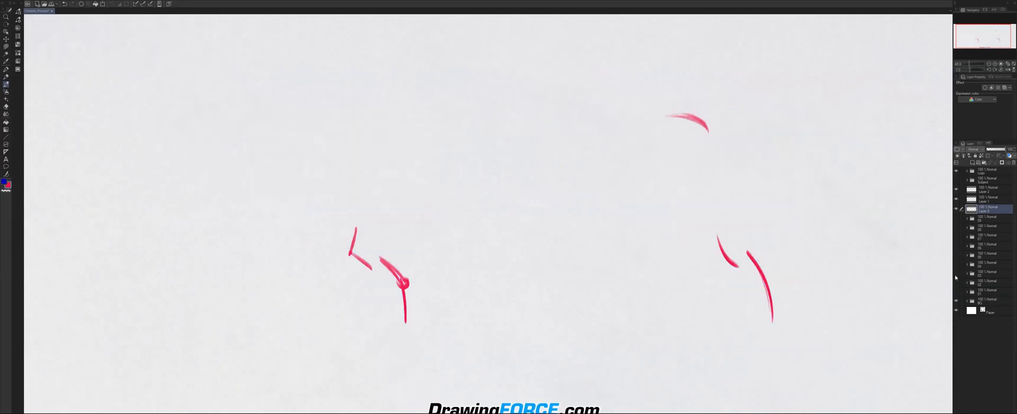
click(955, 281)
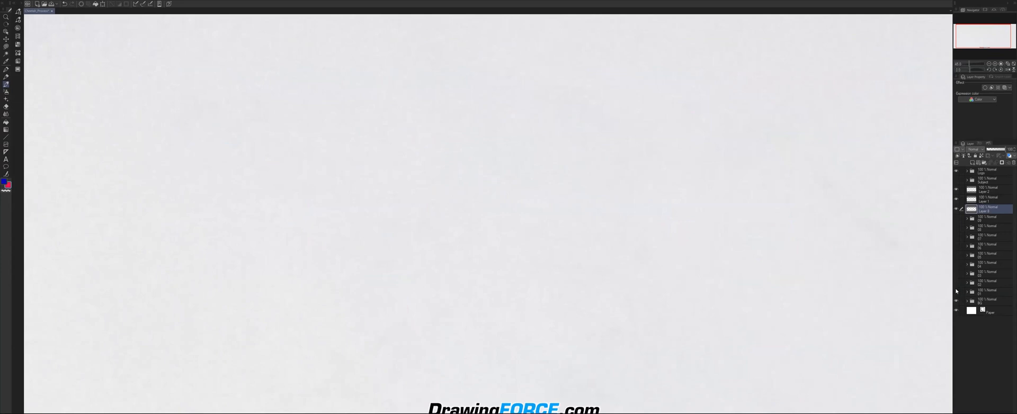
click(956, 292)
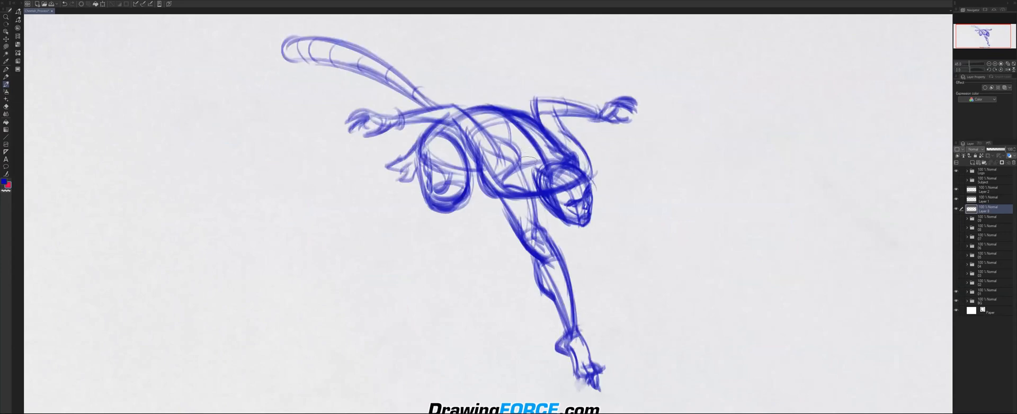
click(956, 291)
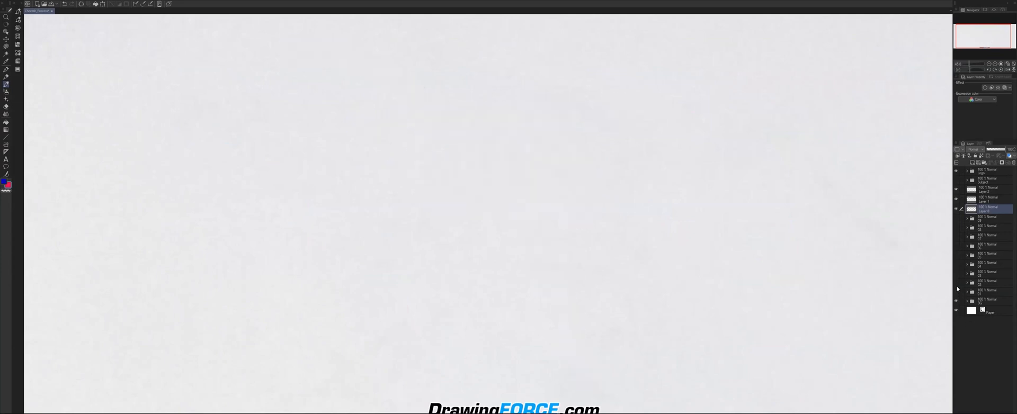
click(956, 274)
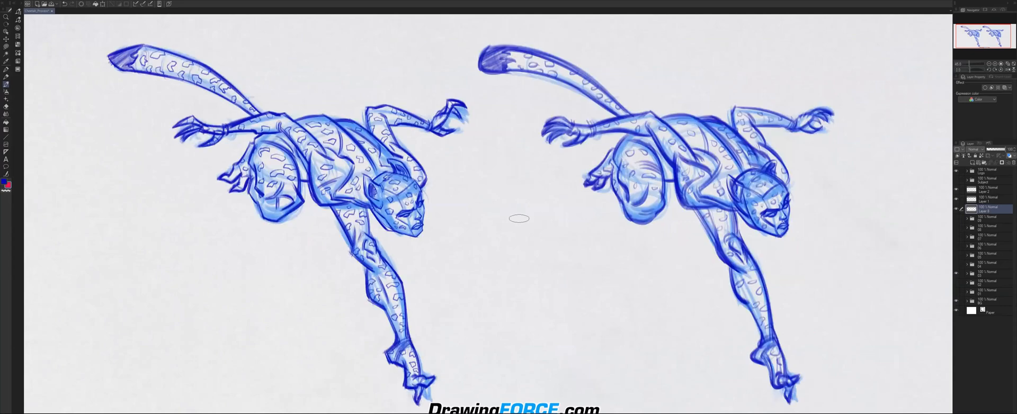
Examine the angular cheetah's tail, arms and torso next to the rounded version.
scroll(389, 186, up, 1)
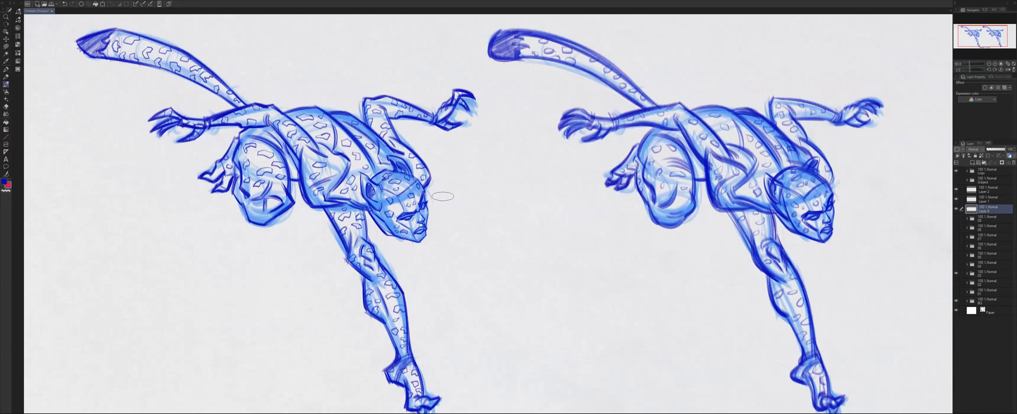
scroll(442, 196, up, 2)
mouse_move(315, 154)
mouse_down()
mouse_move(423, 150)
mouse_move(462, 181)
mouse_up()
scroll(458, 178, up, 1)
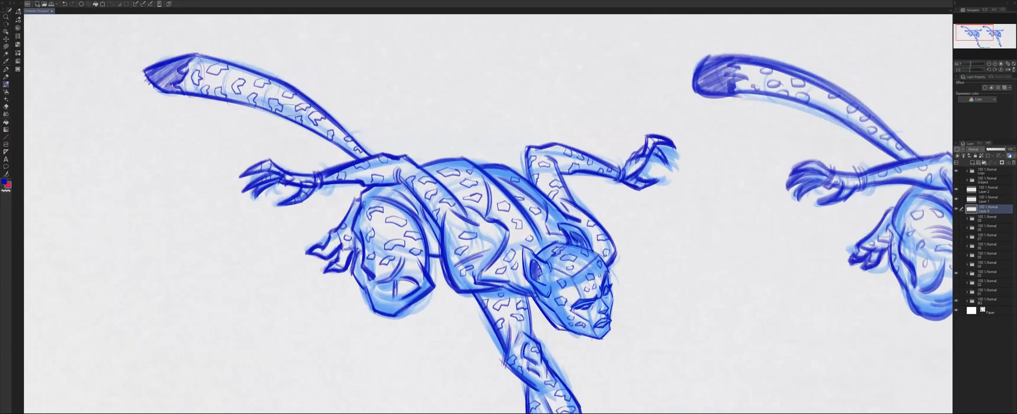
scroll(325, 153, down, 1)
scroll(331, 156, down, 1)
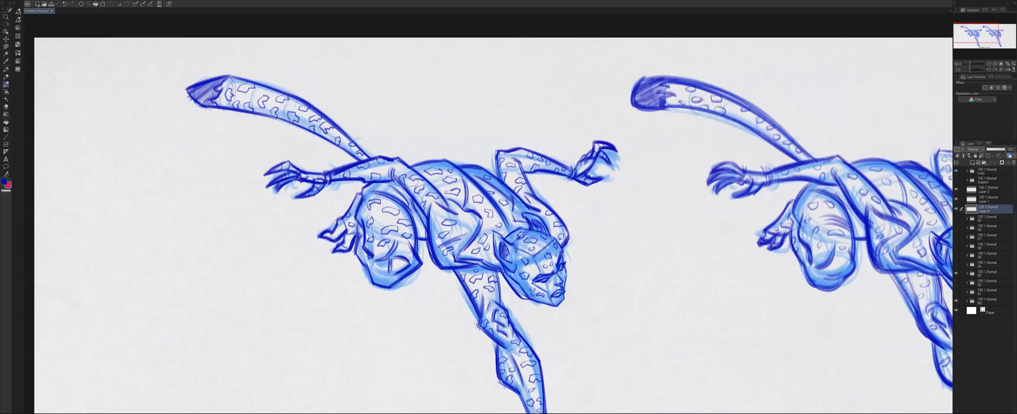
Hide the blue sketch comparison and show the inked angular and rounded cheetahs in its place.
scroll(444, 185, down, 1)
mouse_move(444, 185)
mouse_down()
mouse_move(305, 142)
mouse_move(308, 123)
mouse_up()
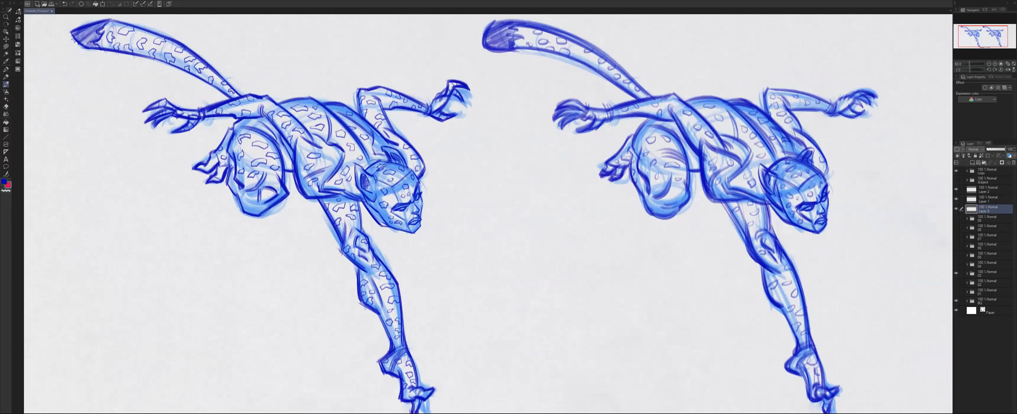
scroll(514, 210, down, 1)
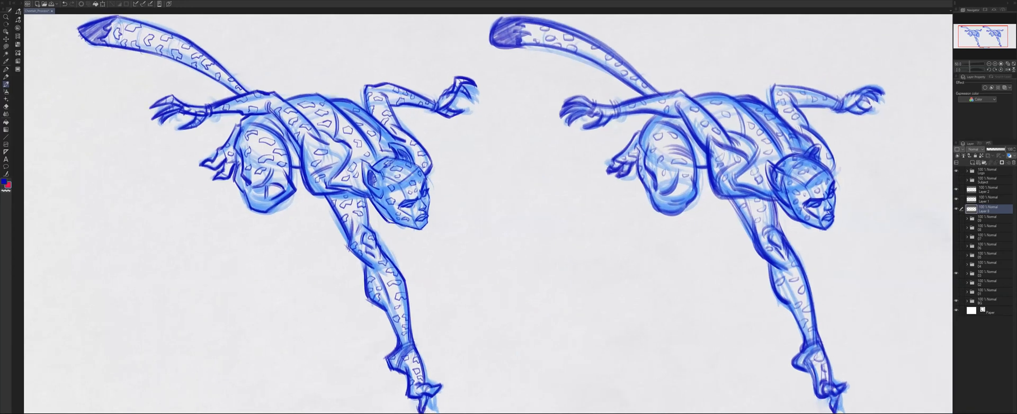
drag(514, 210, 496, 217)
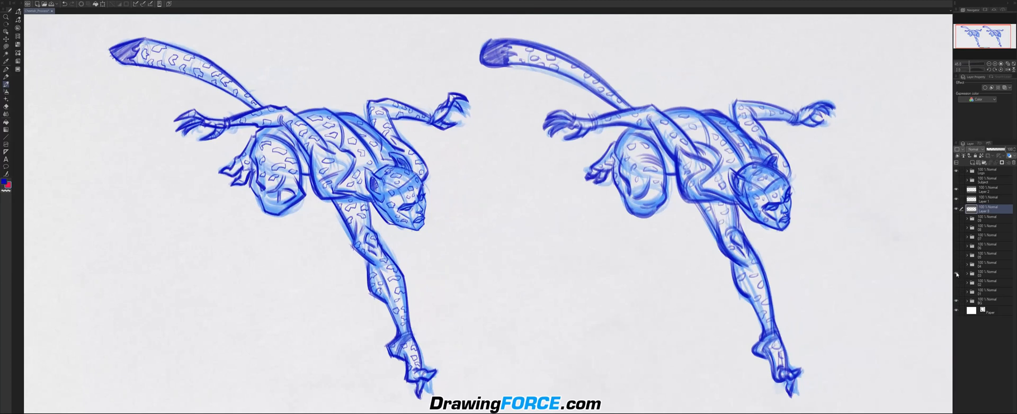
click(957, 273)
click(956, 265)
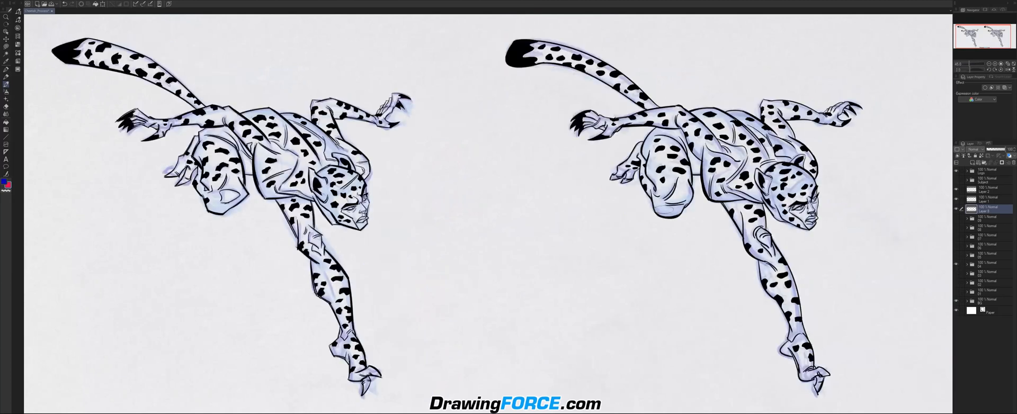
Draw one smooth red curve along the upper edge of the rounded inked cheetah's tail.
scroll(653, 210, down, 1)
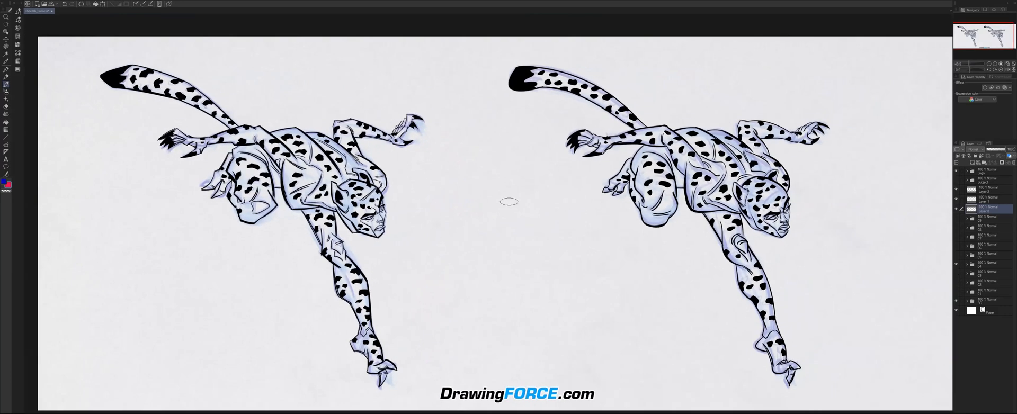
scroll(469, 191, up, 1)
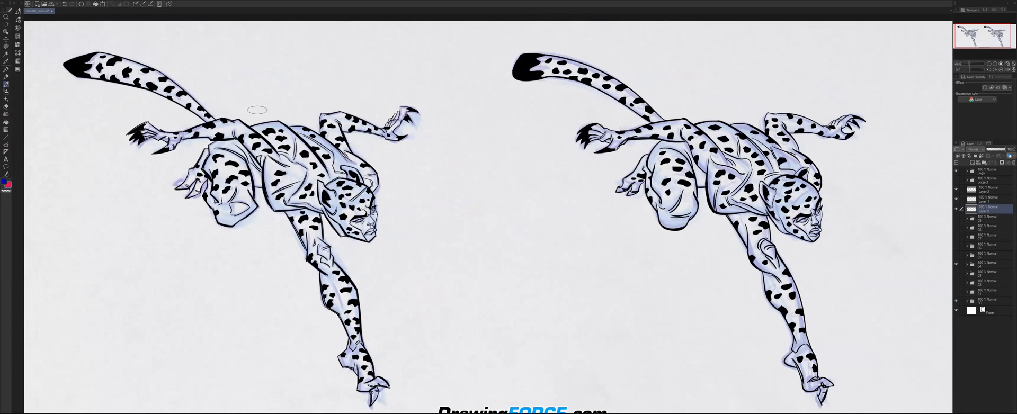
scroll(391, 193, up, 1)
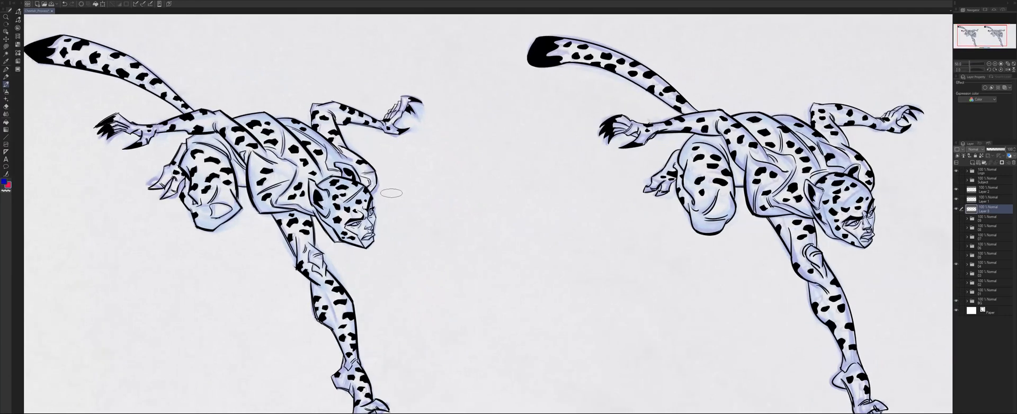
scroll(391, 193, down, 1)
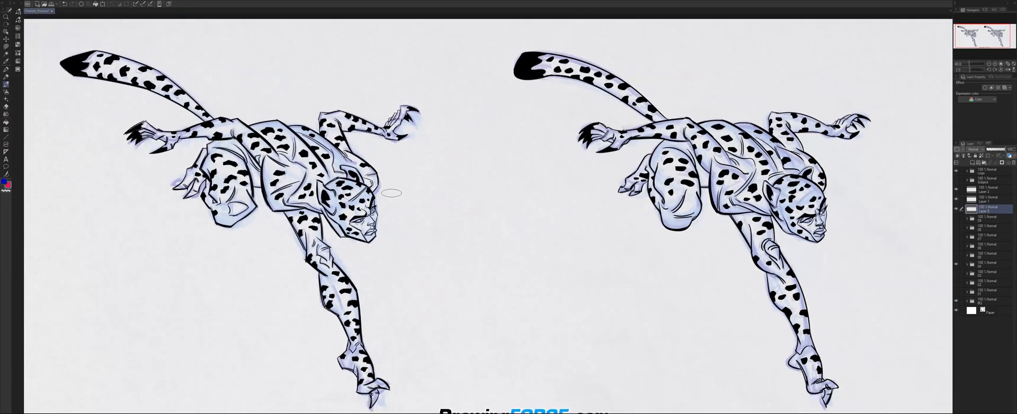
scroll(393, 194, down, 1)
drag(444, 217, 479, 216)
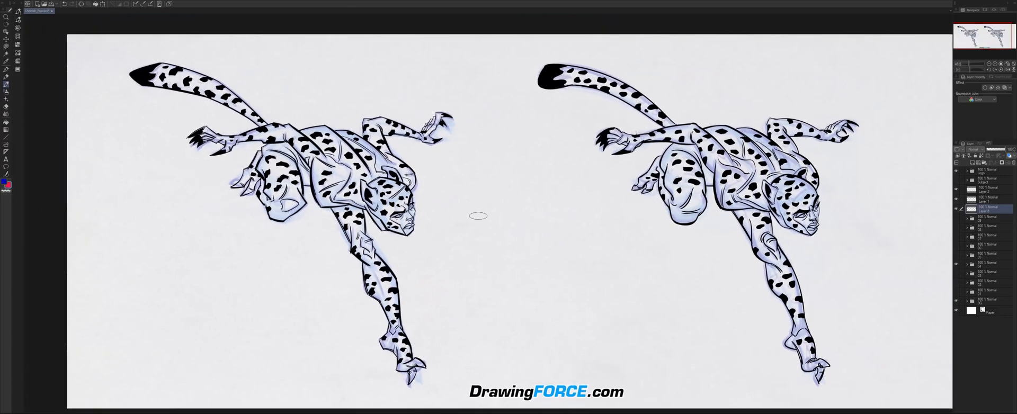
mouse_move(734, 108)
mouse_down()
mouse_move(743, 112)
mouse_move(735, 116)
mouse_up()
key(ctrl+z)
mouse_move(670, 116)
mouse_down()
mouse_move(607, 74)
mouse_move(548, 64)
mouse_up()
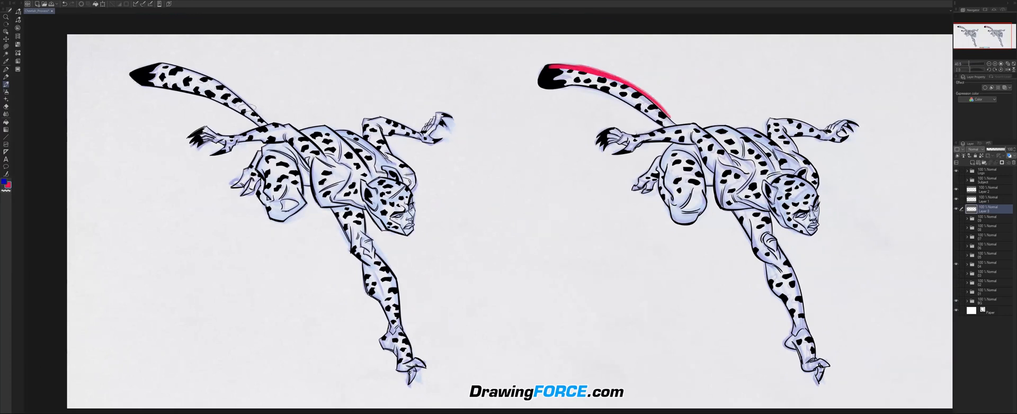
Trace the upper edge of the angular cheetah's tail with red strokes, and clear all red marks.
mouse_move(265, 123)
mouse_down()
mouse_move(223, 83)
mouse_move(269, 125)
mouse_up()
drag(234, 75, 286, 113)
key(ctrl+z)
mouse_move(221, 83)
mouse_down()
mouse_move(237, 93)
mouse_move(220, 80)
mouse_up()
drag(163, 62, 228, 86)
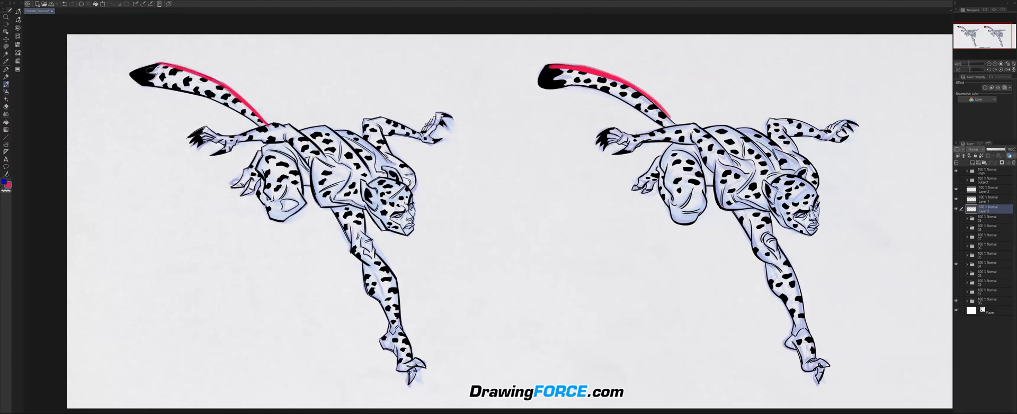
drag(156, 62, 125, 73)
key(Delete)
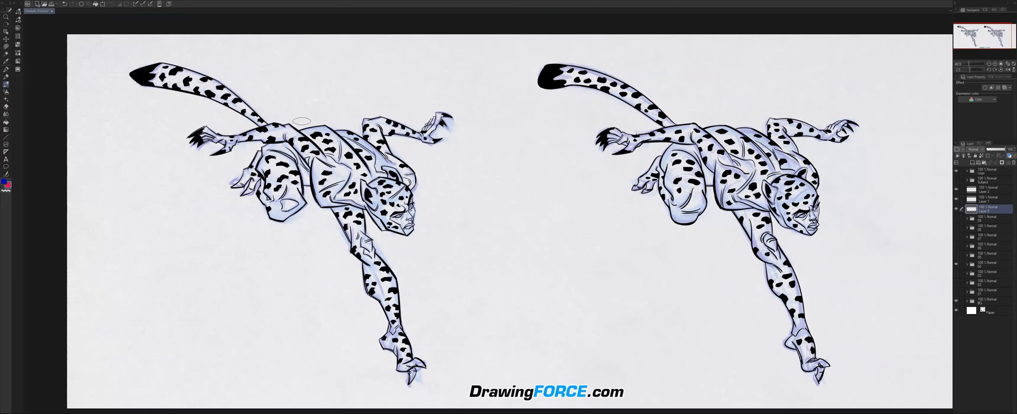
Examine the inked angular cheetah from the full comparison down to its torso, head and raised far arm.
scroll(502, 189, down, 5)
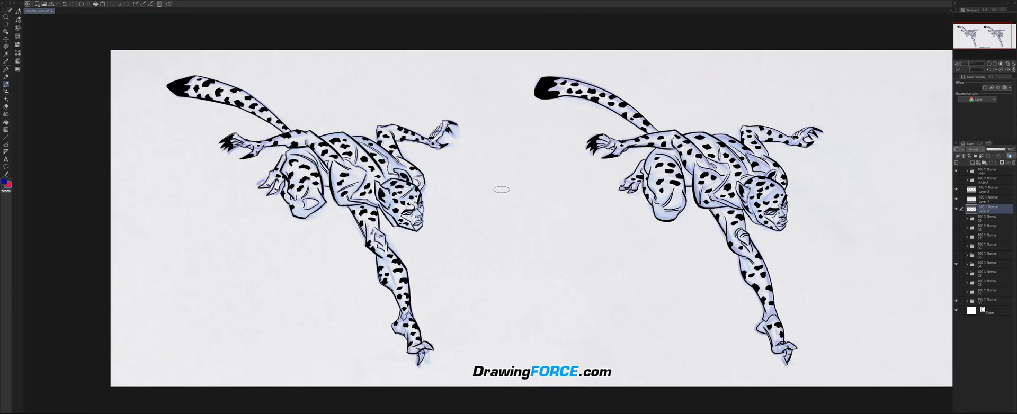
scroll(501, 189, down, 4)
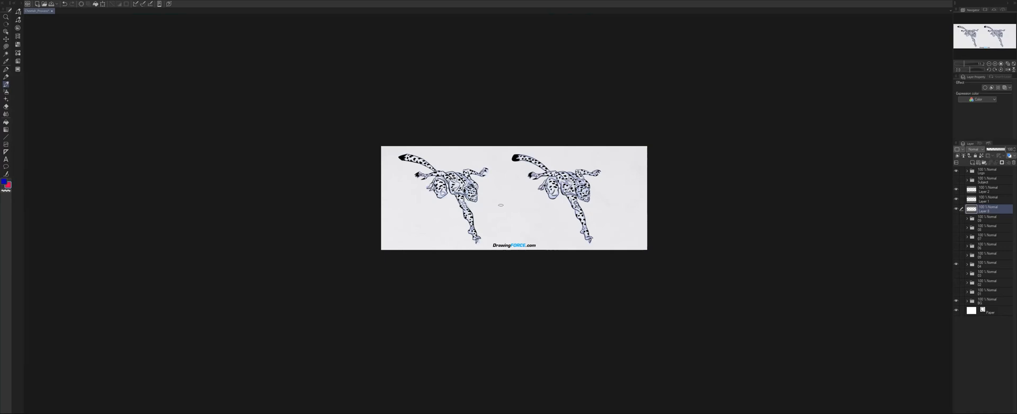
scroll(577, 205, up, 15)
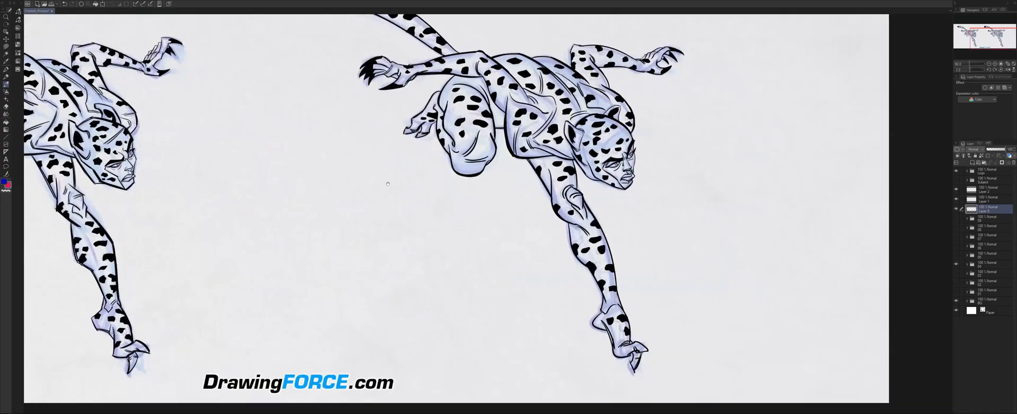
scroll(368, 165, up, 2)
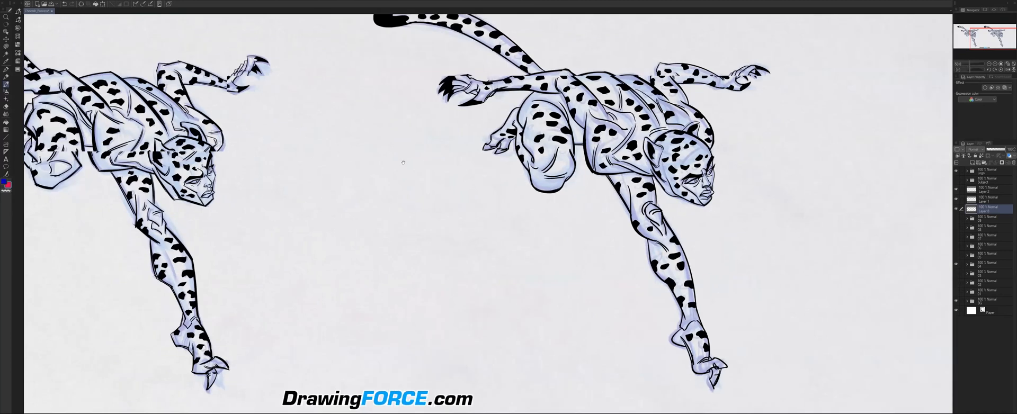
drag(403, 163, 544, 192)
scroll(365, 134, up, 4)
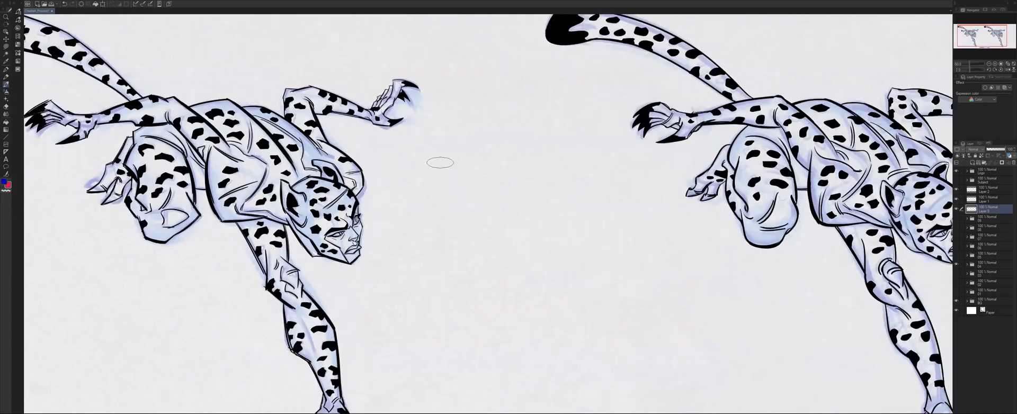
scroll(366, 134, up, 3)
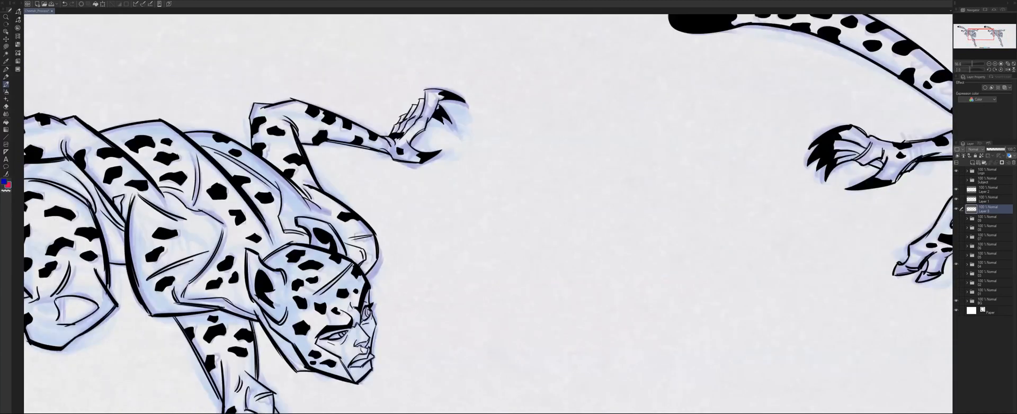
drag(430, 206, 444, 221)
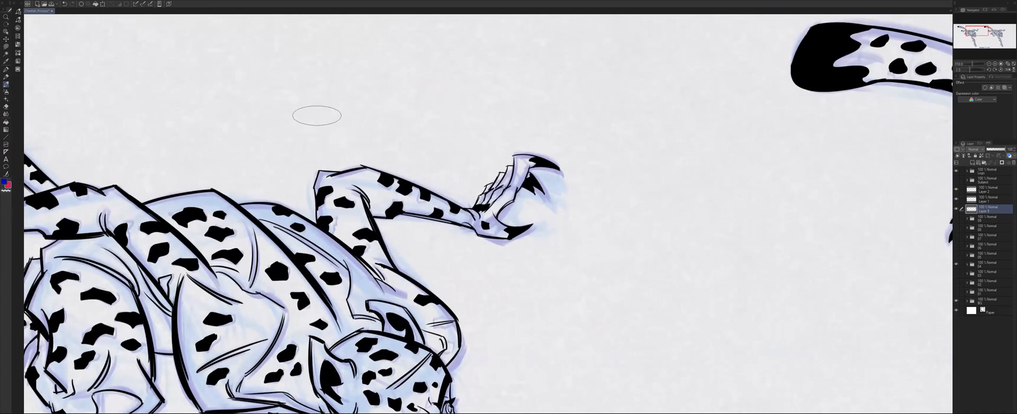
Place four red points above the angular cheetah's raised arm and connect them with a broken red line.
drag(312, 114, 312, 125)
drag(388, 87, 387, 95)
drag(447, 117, 457, 152)
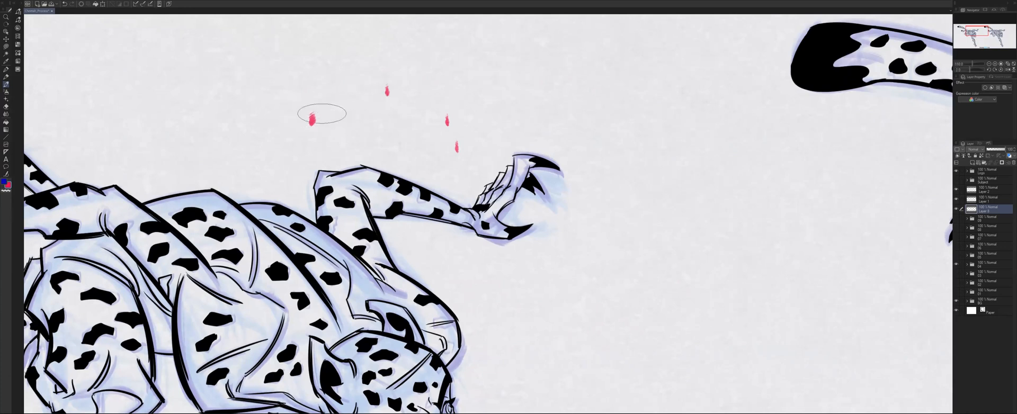
mouse_move(387, 91)
mouse_down()
mouse_move(301, 121)
mouse_move(391, 92)
mouse_move(443, 116)
mouse_move(401, 89)
mouse_move(450, 128)
mouse_move(457, 148)
mouse_up()
drag(449, 120, 458, 154)
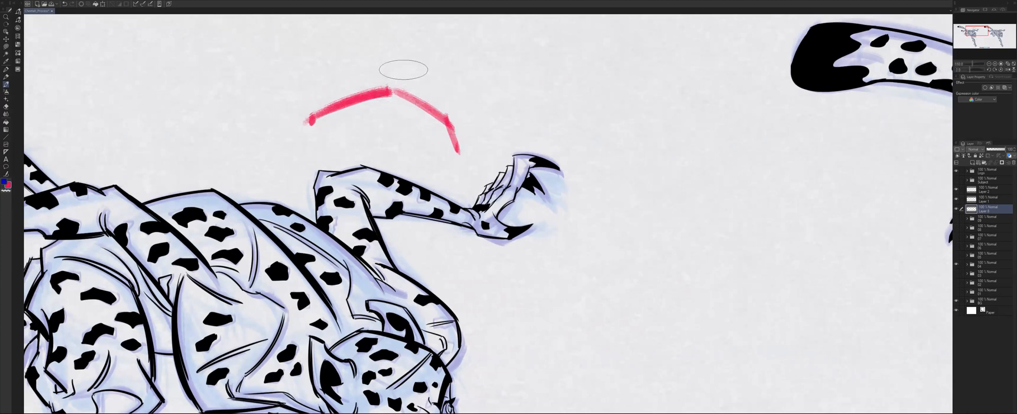
Add a short red stroke and a thick red curve above the broken line, and clear the red marks.
drag(403, 54, 496, 91)
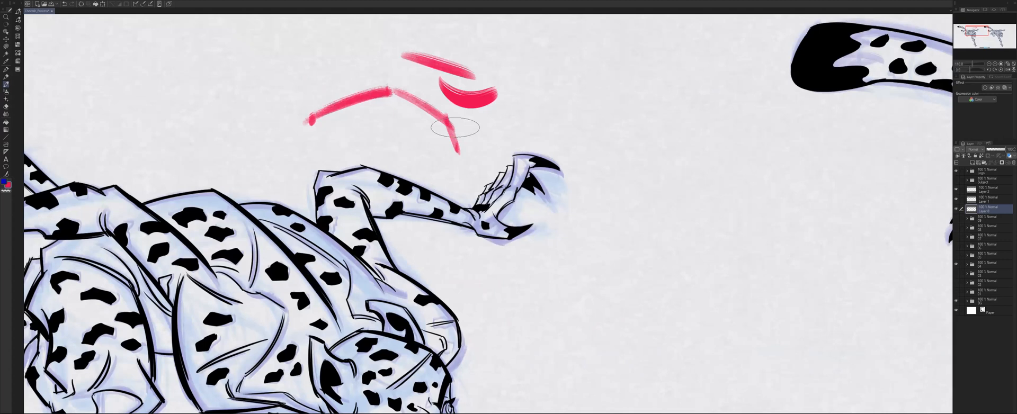
scroll(455, 127, down, 6)
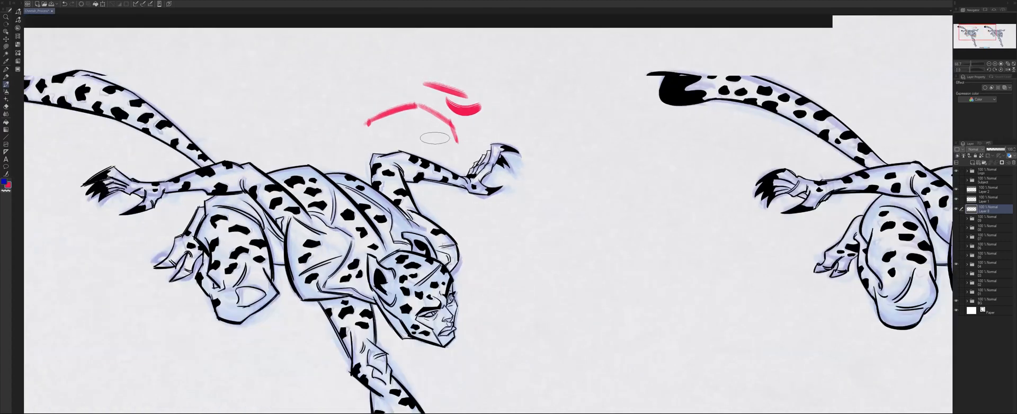
scroll(424, 133, up, 2)
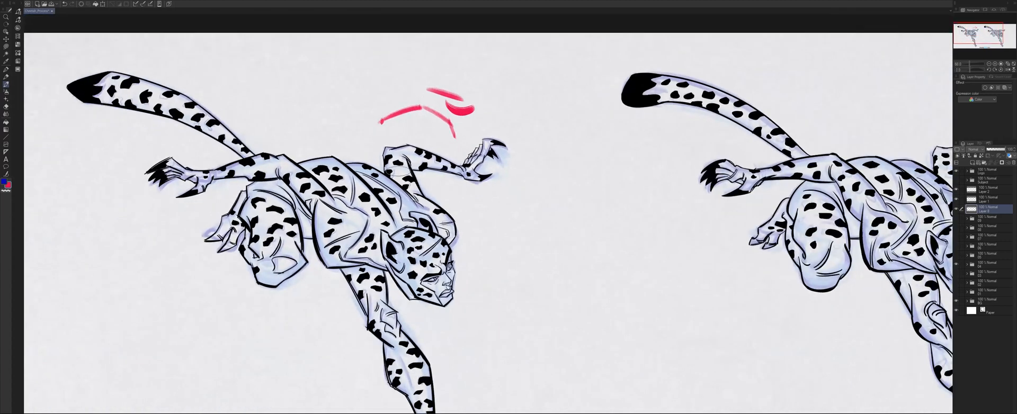
scroll(402, 143, up, 1)
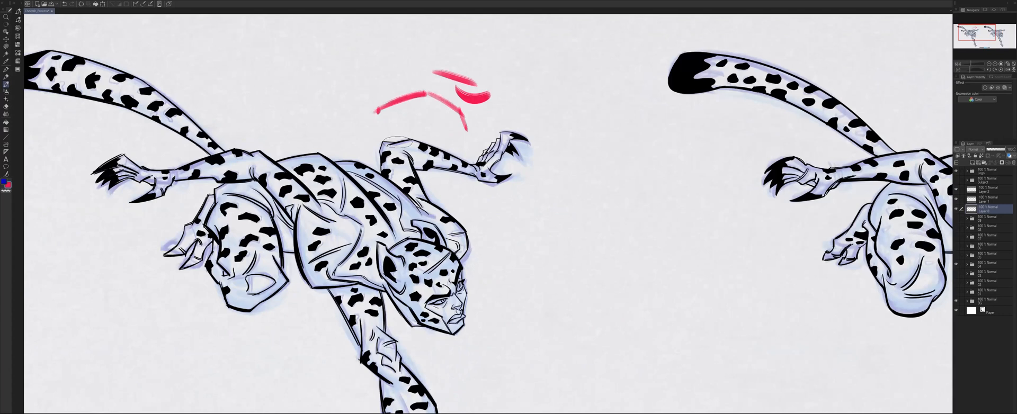
key(Delete)
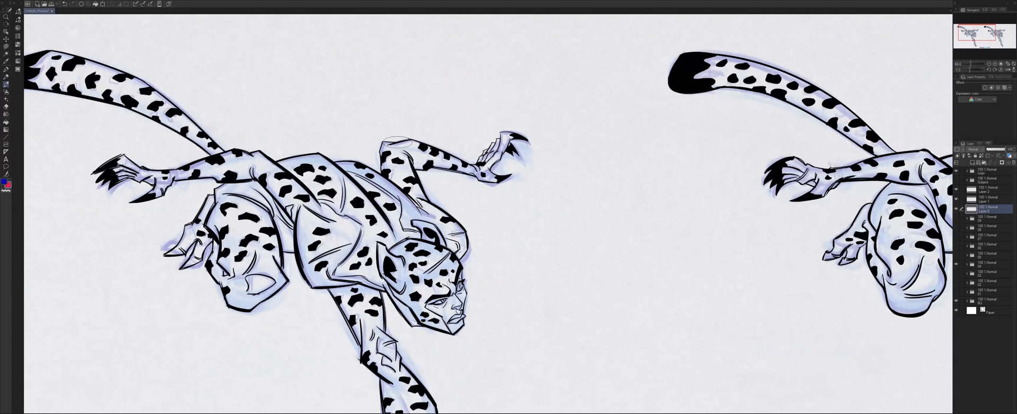
Circle the angular cheetah's far shoulder just above its head in red, and undo the circle.
scroll(508, 232, down, 4)
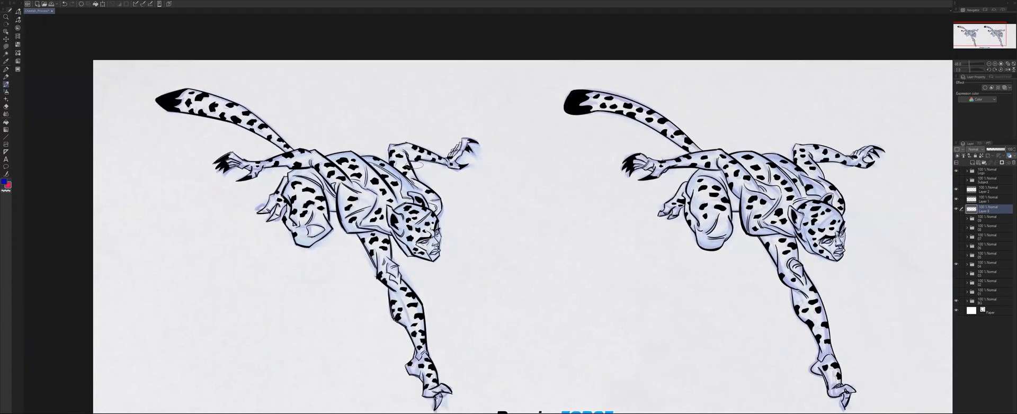
drag(508, 232, 483, 233)
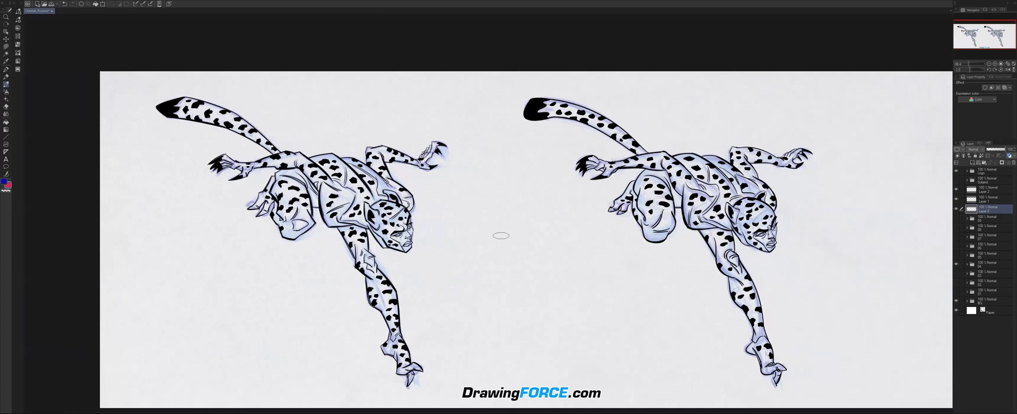
scroll(614, 203, up, 1)
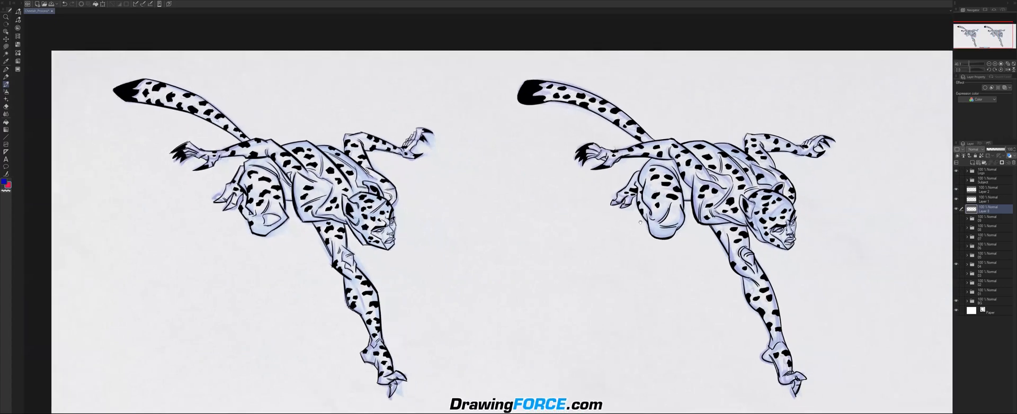
scroll(646, 228, up, 2)
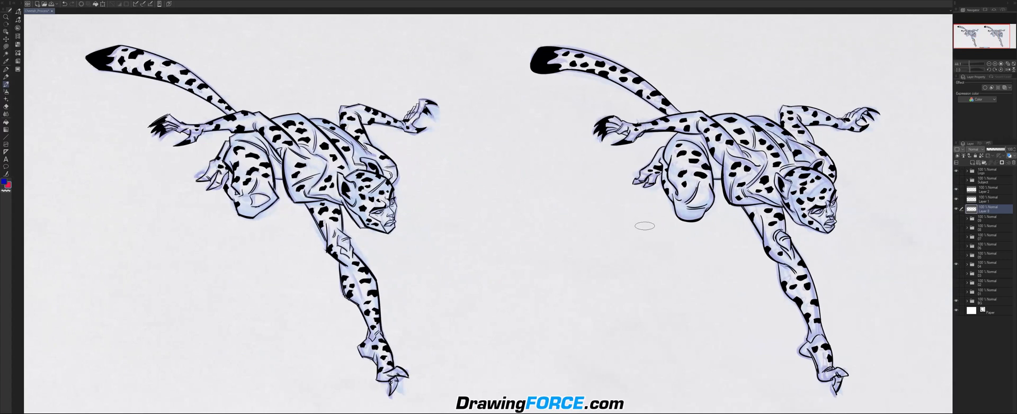
drag(645, 225, 632, 226)
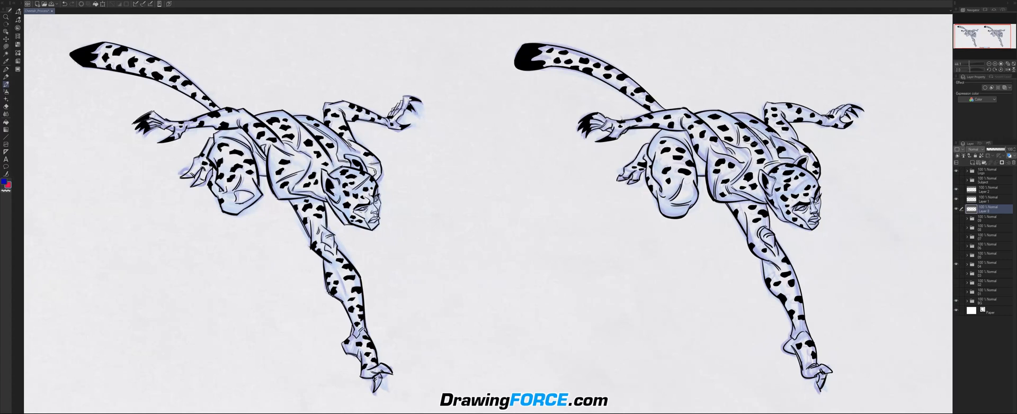
scroll(419, 180, up, 1)
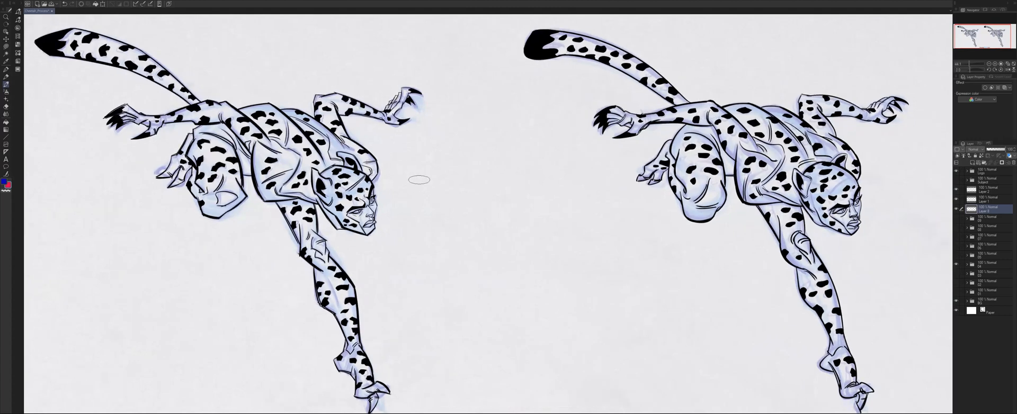
mouse_move(370, 142)
mouse_down()
mouse_move(334, 175)
mouse_move(392, 151)
mouse_up()
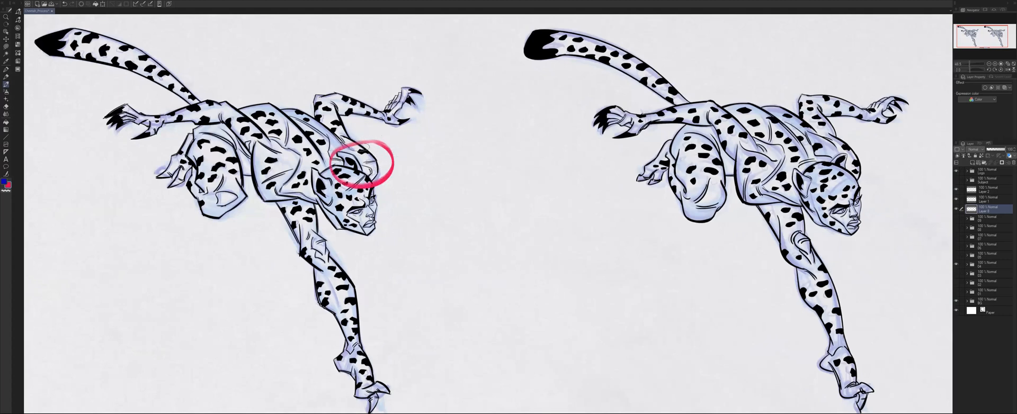
key(ctrl+z)
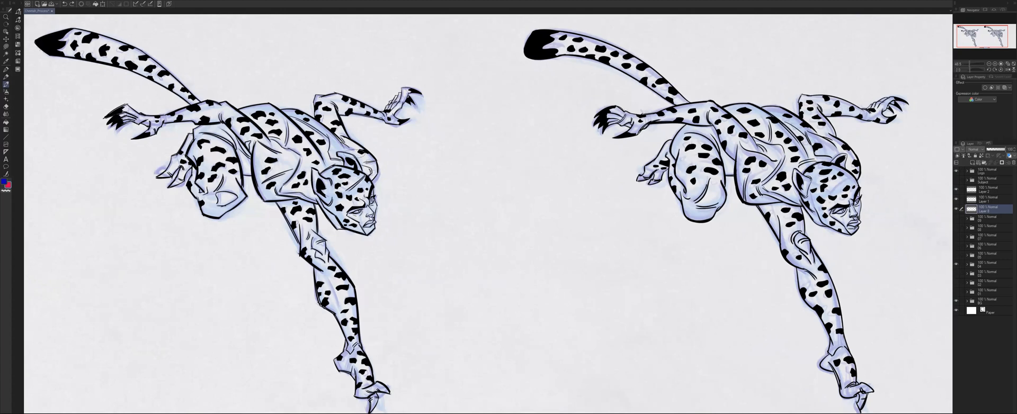
scroll(347, 157, down, 2)
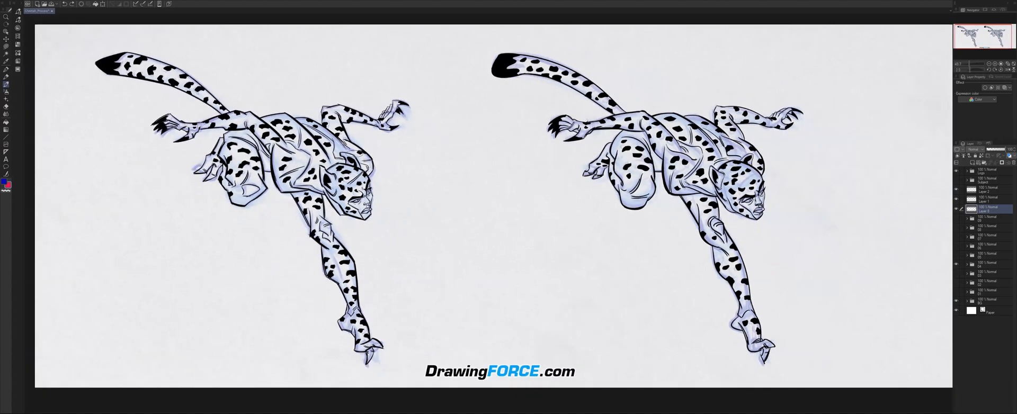
Circle the rounded cheetah's upper back near the far shoulder in red, and undo the circle.
scroll(348, 157, up, 1)
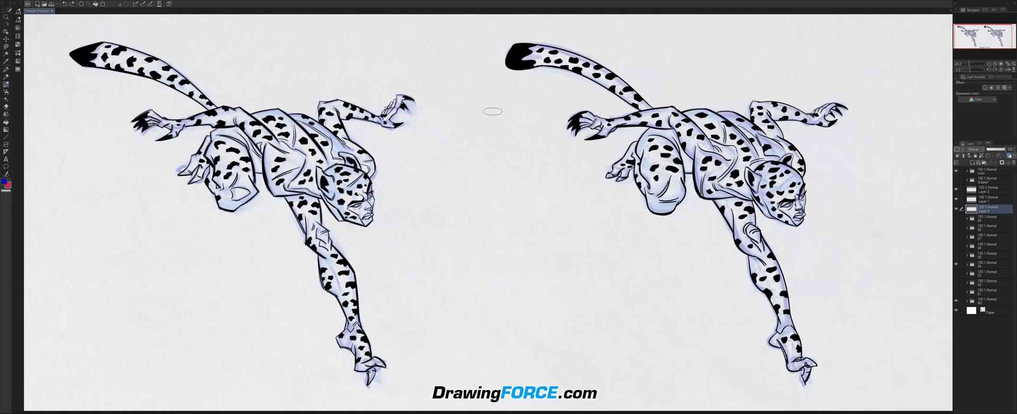
drag(705, 96, 701, 115)
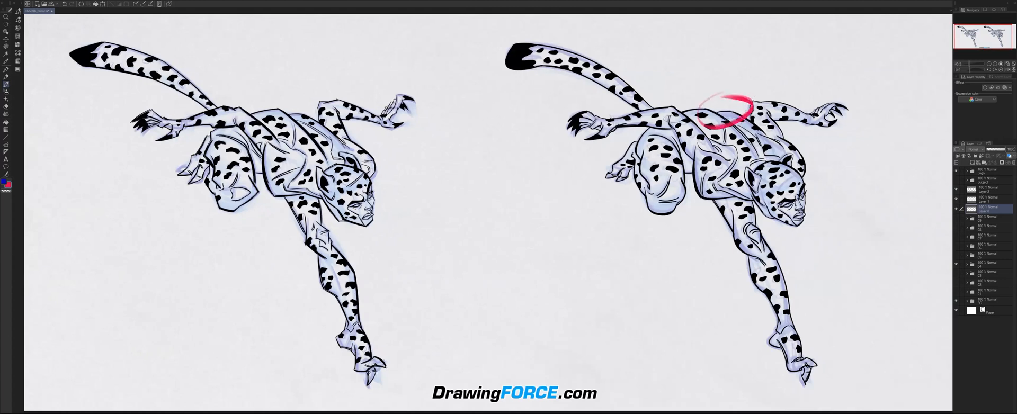
key(ctrl+z)
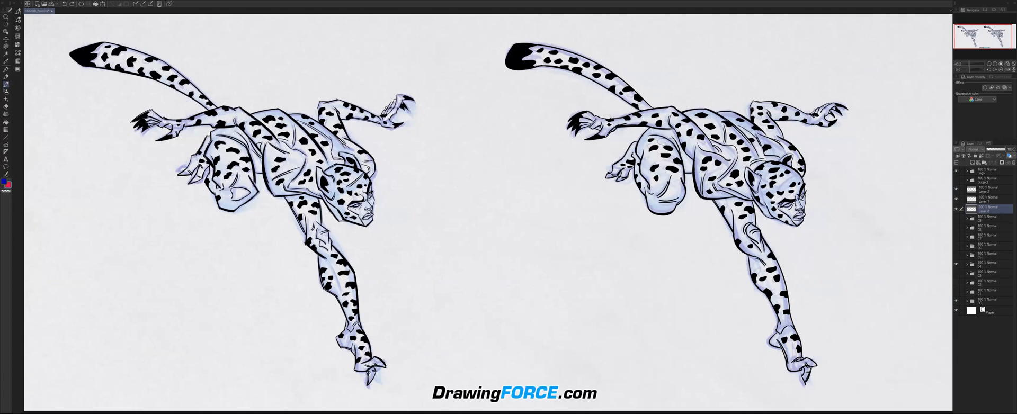
drag(365, 144, 339, 159)
scroll(278, 153, down, 3)
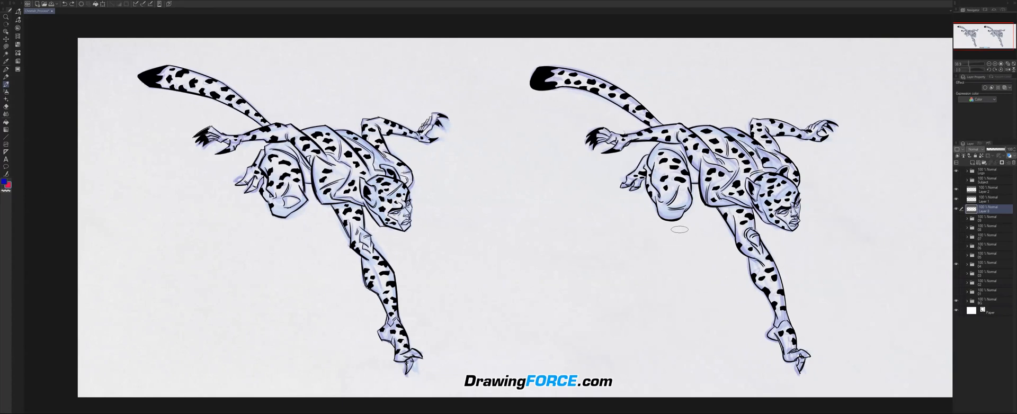
scroll(679, 229, up, 1)
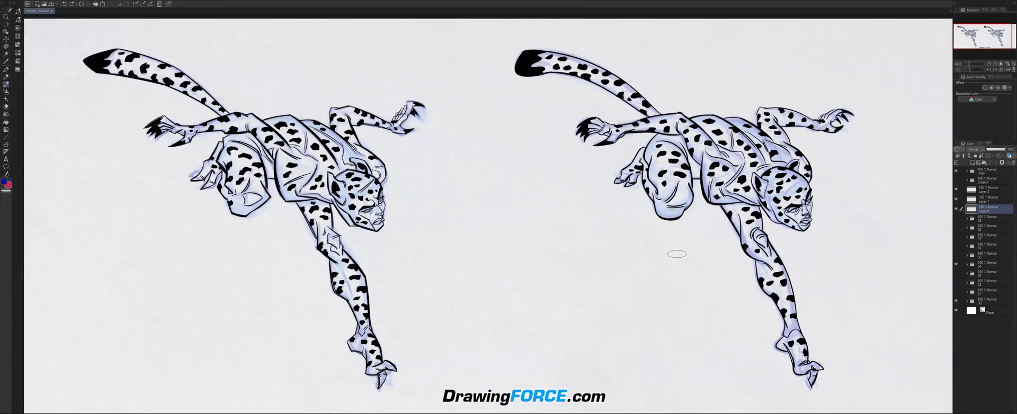
scroll(681, 250, up, 1)
drag(681, 250, 681, 249)
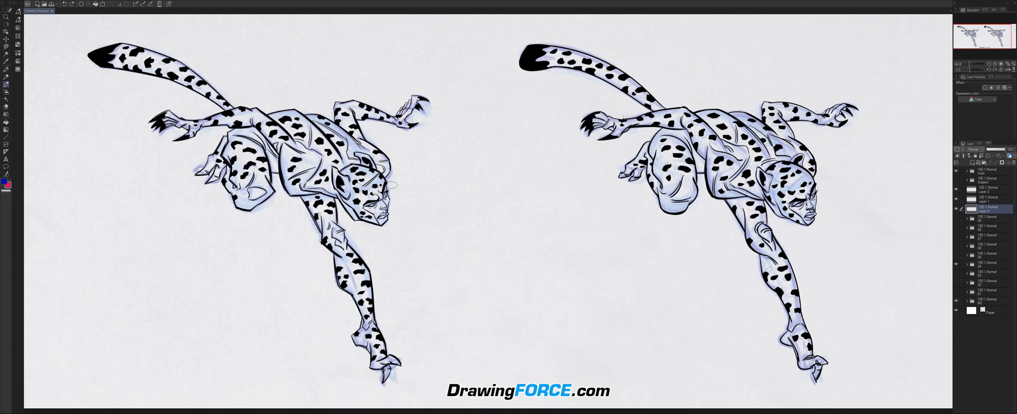
Trace the outer edge of the angular cheetah's face from cheekbone to chin with a straight red line, and clear it.
scroll(390, 185, up, 5)
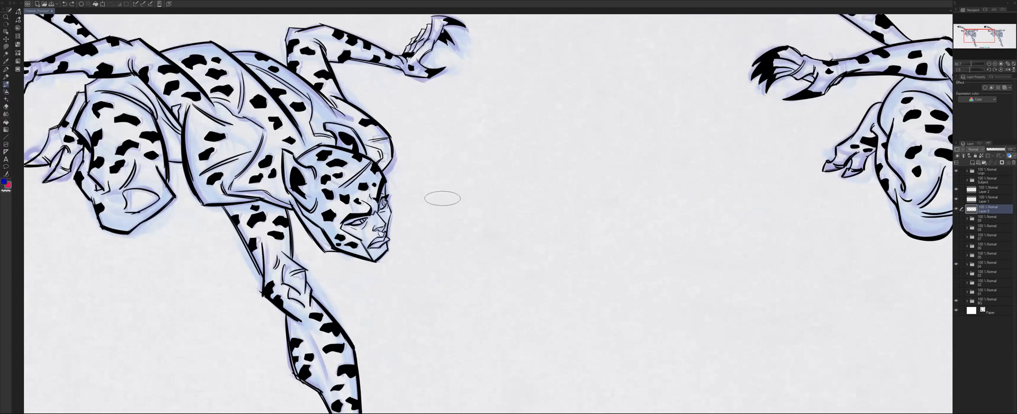
scroll(442, 199, down, 1)
scroll(442, 199, up, 3)
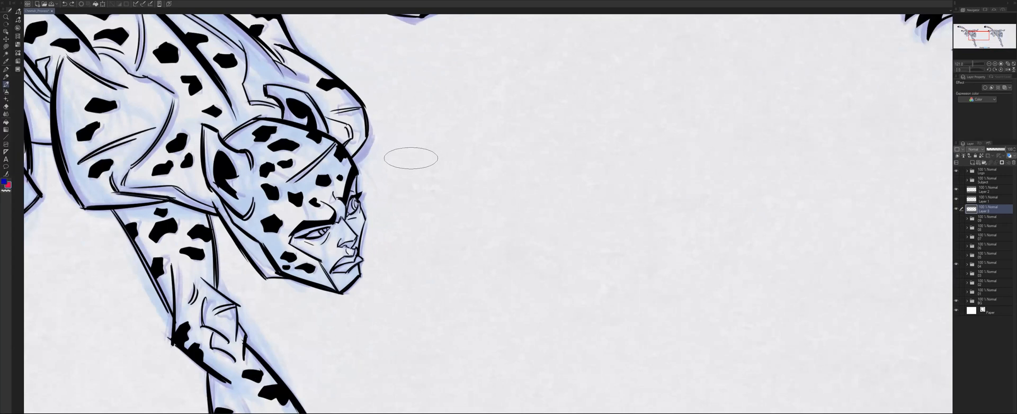
scroll(411, 156, up, 1)
scroll(411, 209, up, 1)
drag(390, 226, 483, 162)
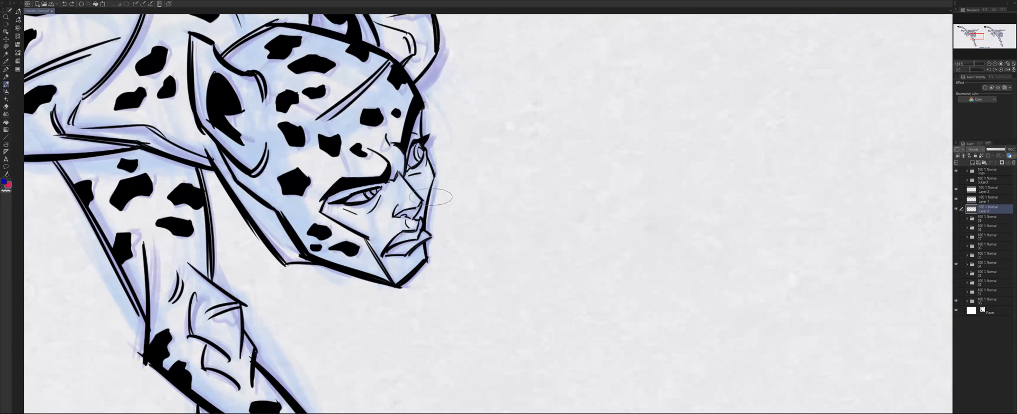
drag(430, 181, 426, 263)
key(ctrl+z)
key(ctrl+z)
drag(434, 182, 428, 261)
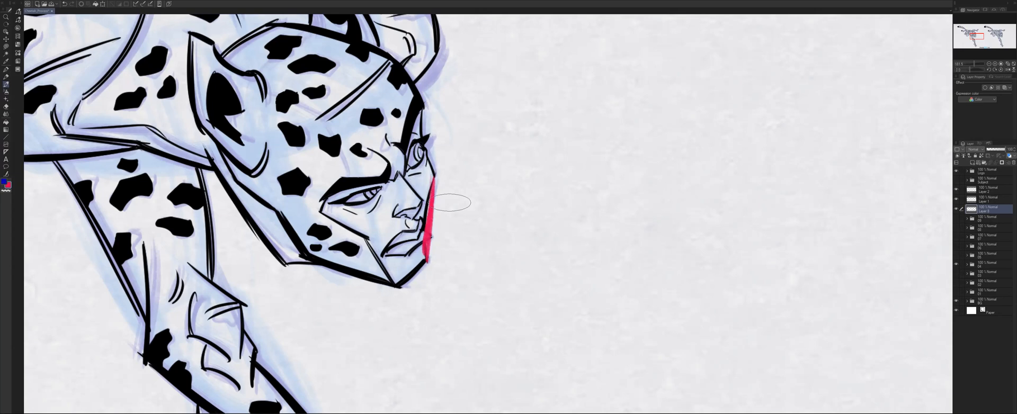
key(Delete)
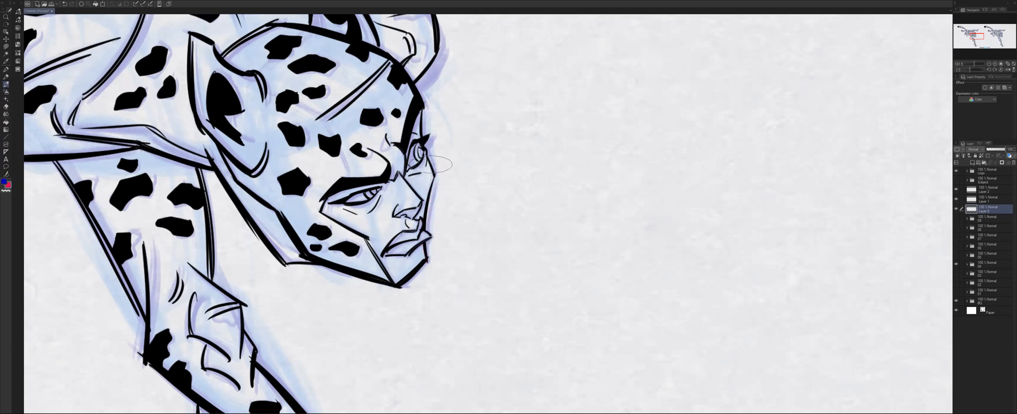
Trace the angular cheetah's face edge from eye to chin in red, circle the cheekbone corner, and undo the marks.
drag(426, 153, 437, 180)
drag(437, 182, 422, 264)
key(ctrl+z)
key(ctrl+z)
key(ctrl+z)
drag(435, 185, 422, 265)
drag(430, 167, 429, 204)
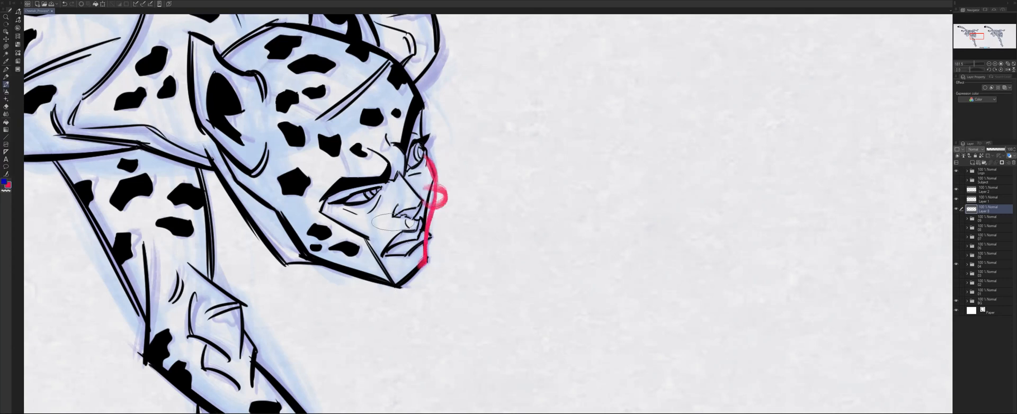
key(ctrl+z)
key(ctrl+z)
Return to the full comparison and replace the inked artwork with the flat-coloured cheetahs.
scroll(394, 221, down, 2)
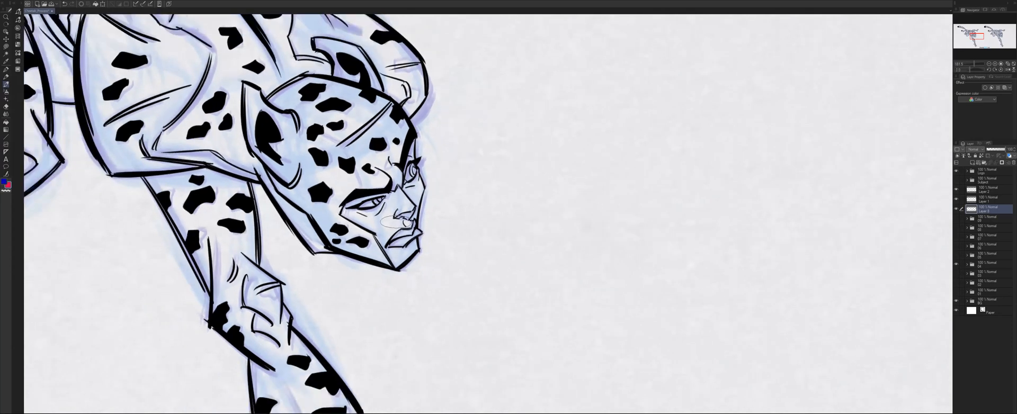
scroll(506, 209, down, 2)
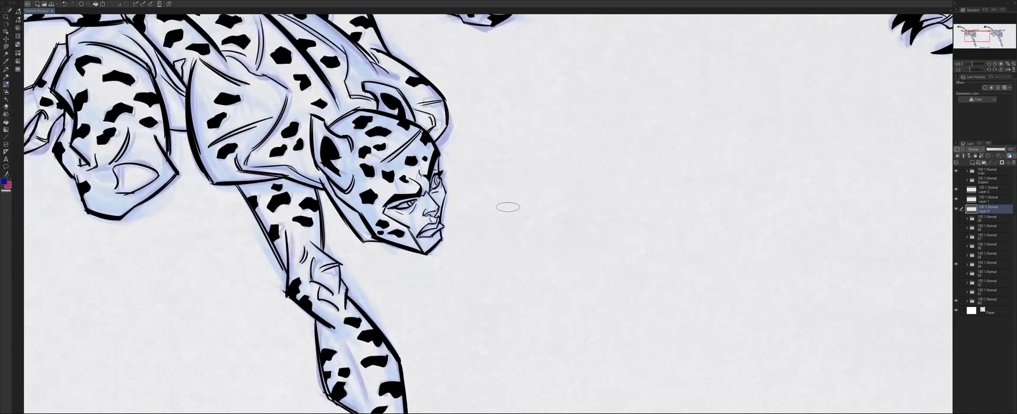
scroll(508, 207, down, 5)
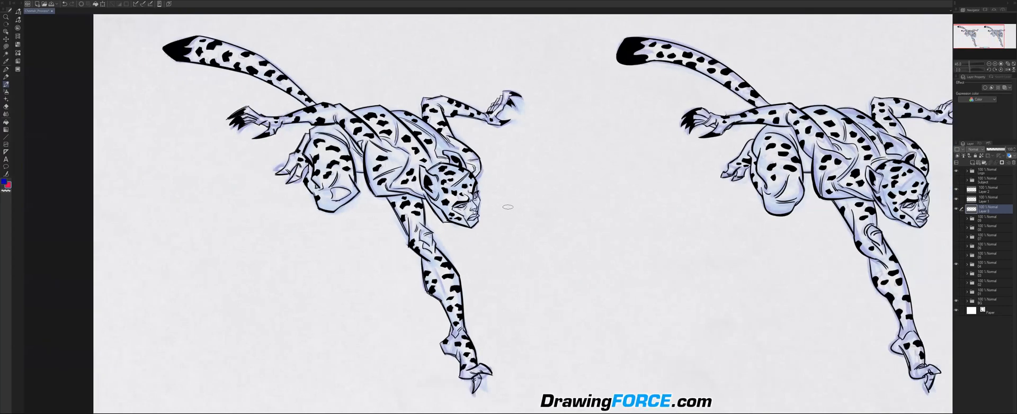
drag(550, 207, 482, 216)
scroll(513, 217, up, 2)
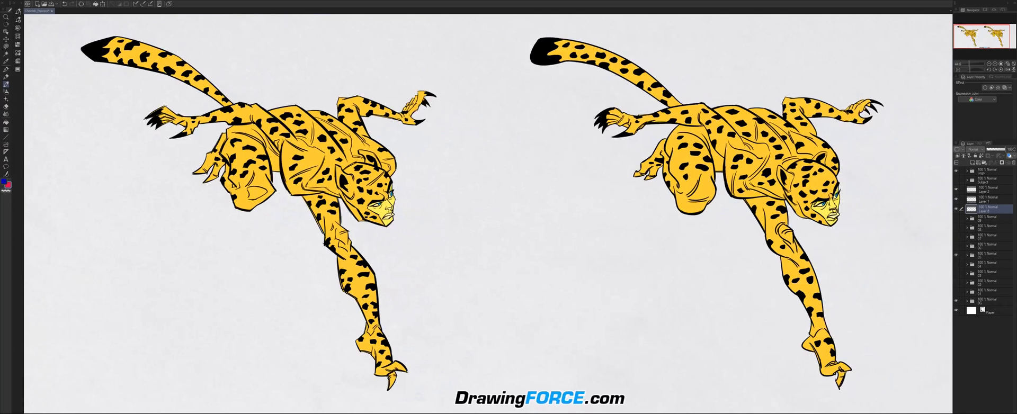
drag(498, 212, 478, 214)
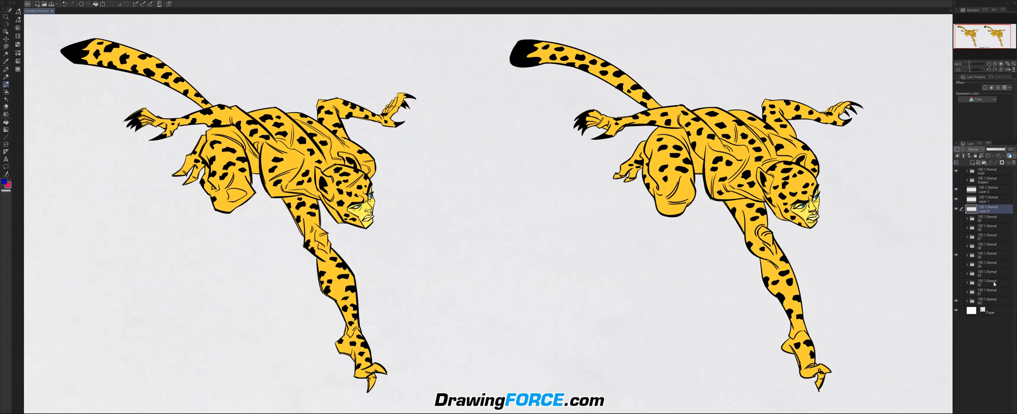
Toggle between the flat-coloured cheetahs and the version with lighter yellow areas and colour swatches, leaving the swatch version displayed.
click(956, 256)
click(956, 247)
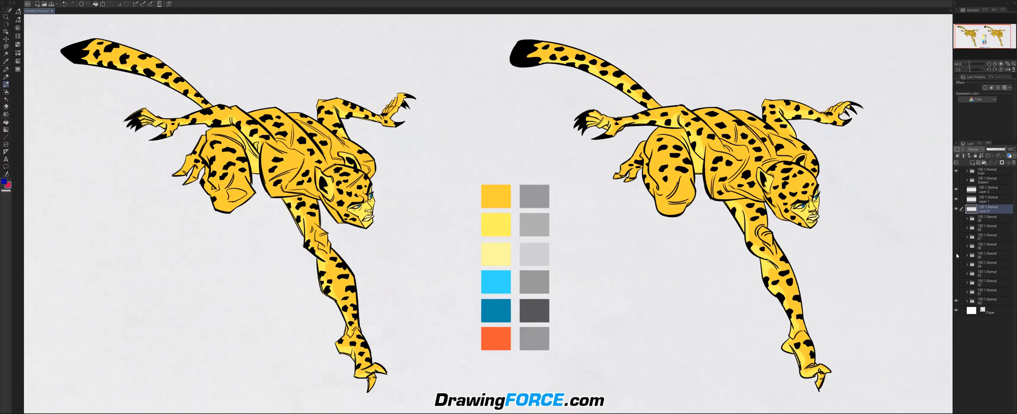
click(956, 247)
click(956, 255)
click(956, 246)
Mark the orange-yellow swatch, the two lighter yellow swatches and the upper grey swatches in red, and clear the marks.
scroll(376, 208, up, 1)
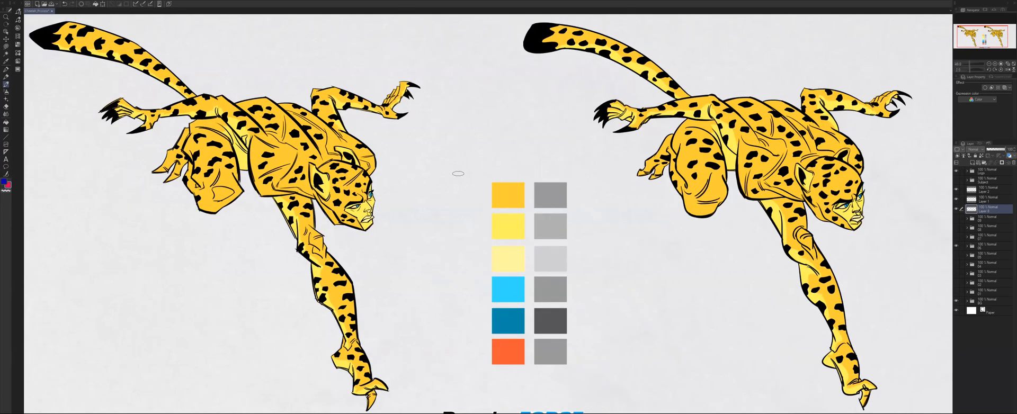
drag(509, 172, 482, 185)
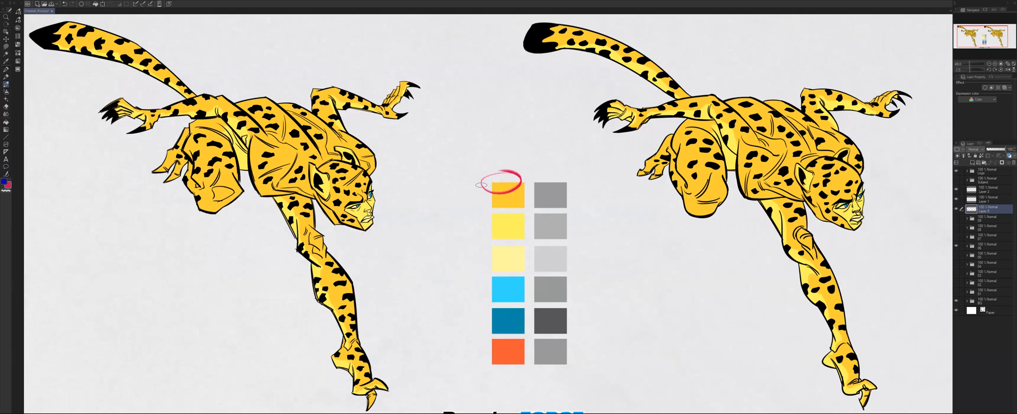
key(ctrl+z)
drag(509, 219, 500, 227)
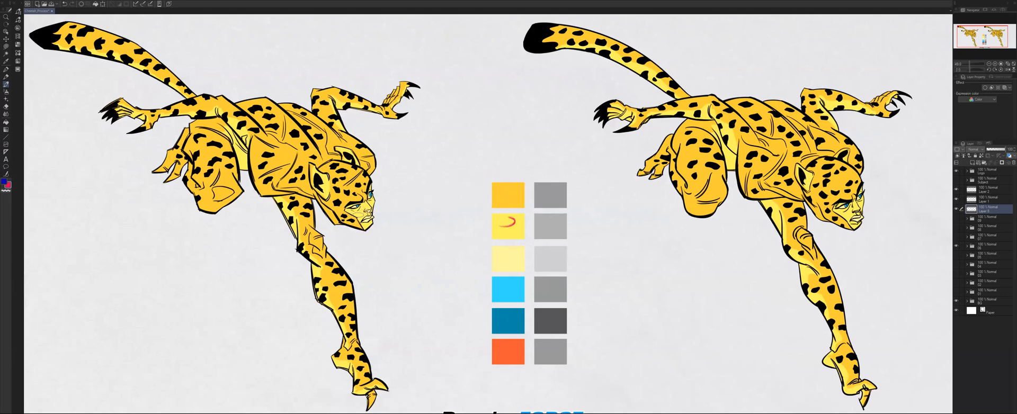
drag(508, 253, 501, 259)
mouse_move(553, 204)
mouse_down()
mouse_move(551, 259)
mouse_move(552, 241)
mouse_up()
key(Delete)
scroll(466, 228, down, 1)
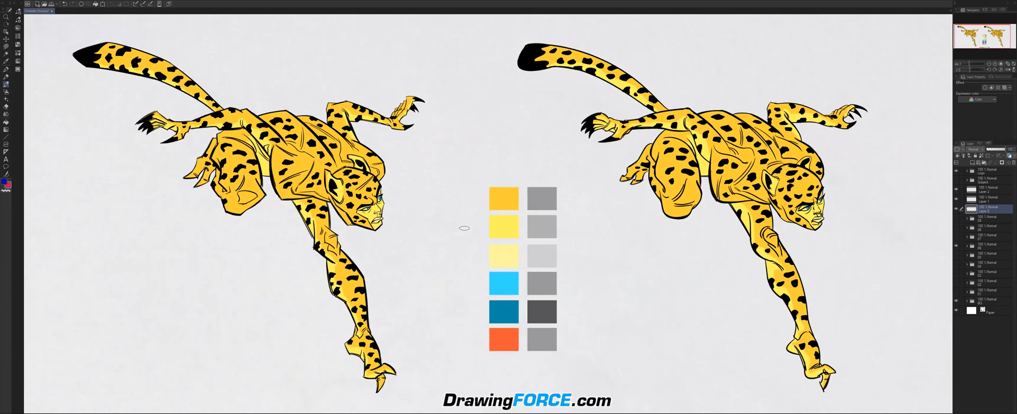
Circle the angular cheetah's face in red twice, undoing each circle.
scroll(464, 228, up, 1)
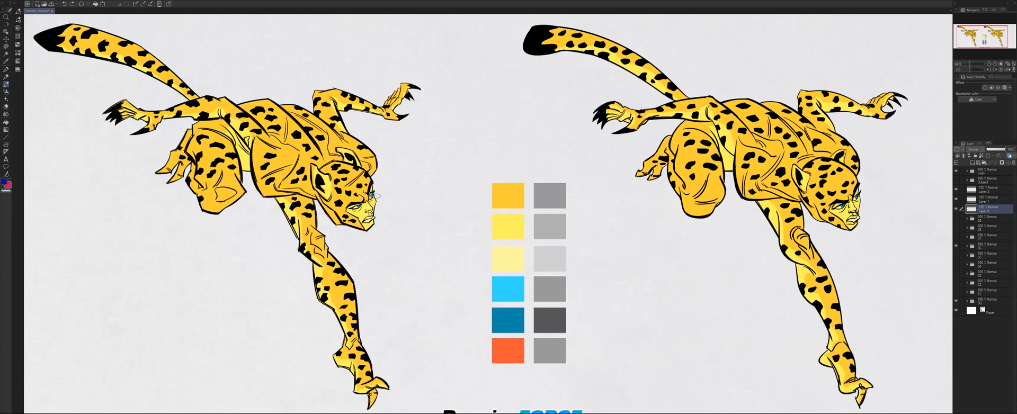
drag(336, 207, 373, 186)
key(ctrl+z)
drag(371, 180, 339, 208)
key(ctrl+z)
Circle the angular cheetah's blue eyes and brow in red, and undo the circle.
scroll(372, 200, up, 1)
scroll(352, 204, up, 3)
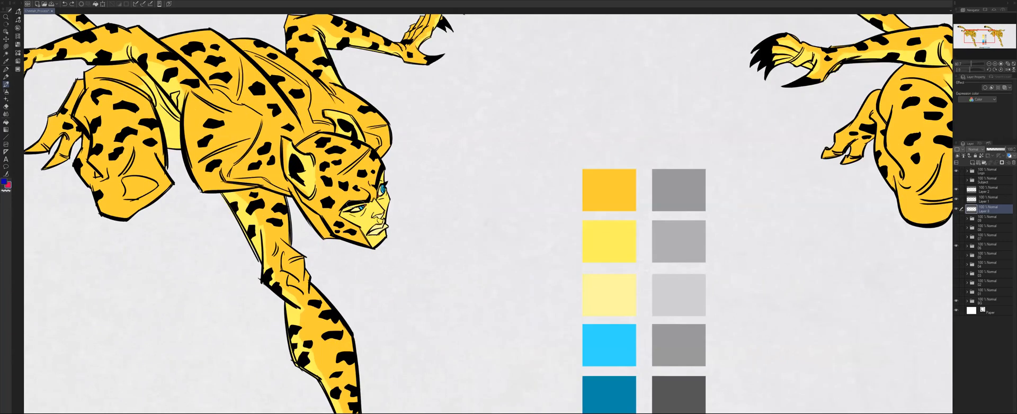
scroll(352, 206, down, 2)
scroll(359, 207, down, 1)
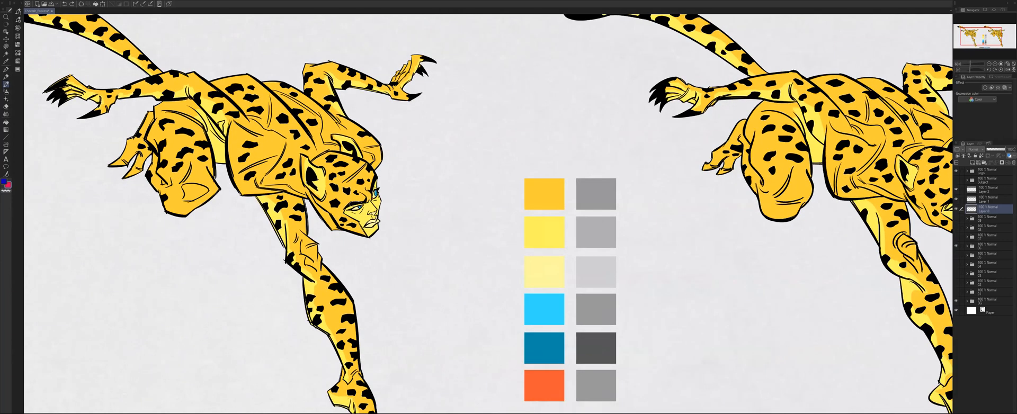
scroll(354, 205, down, 1)
scroll(388, 231, down, 2)
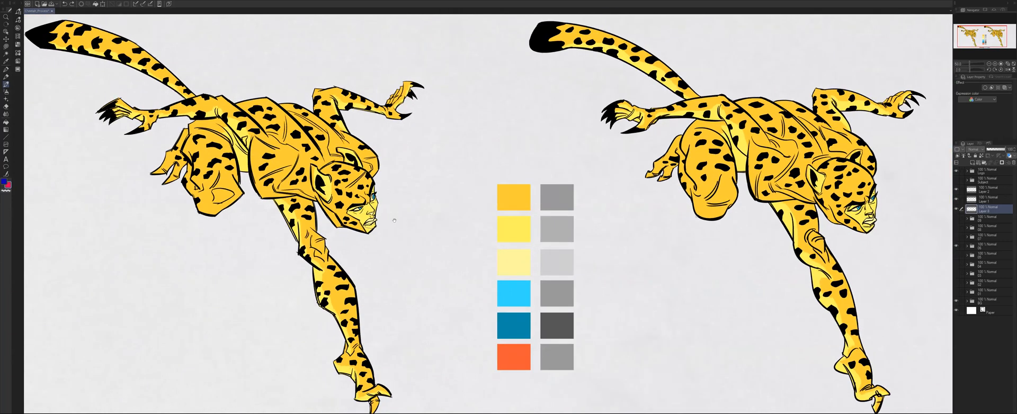
drag(379, 248, 395, 221)
scroll(380, 196, up, 1)
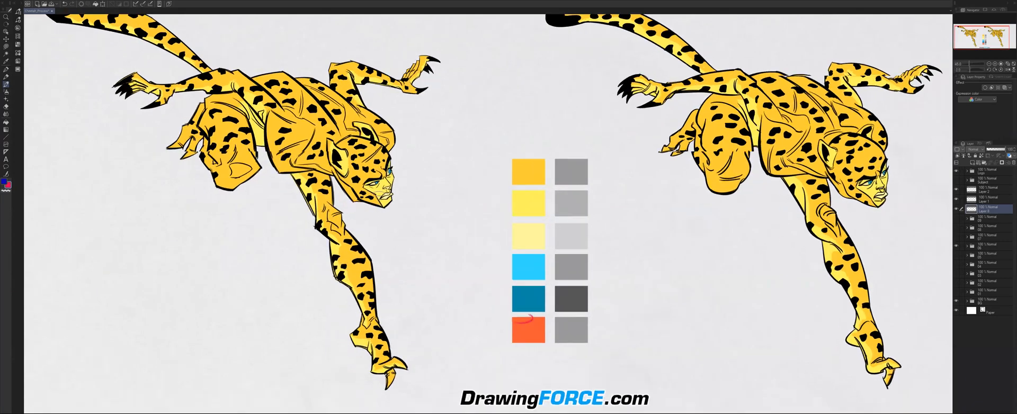
scroll(389, 188, up, 6)
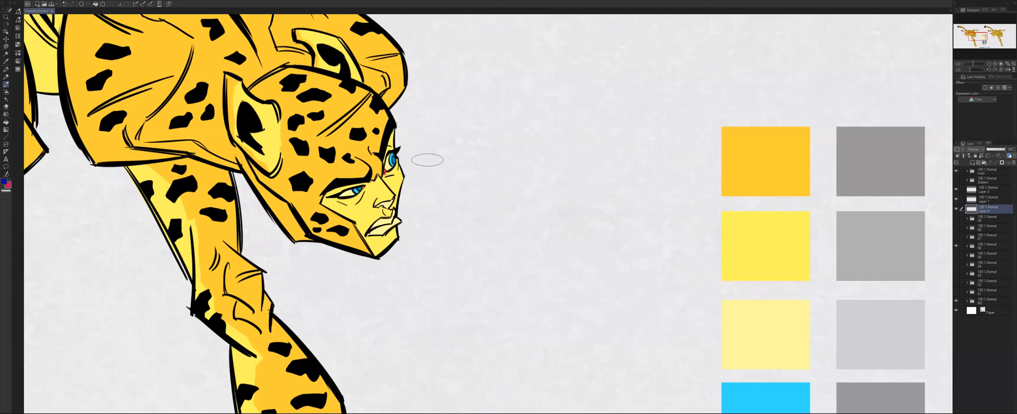
drag(392, 139, 366, 144)
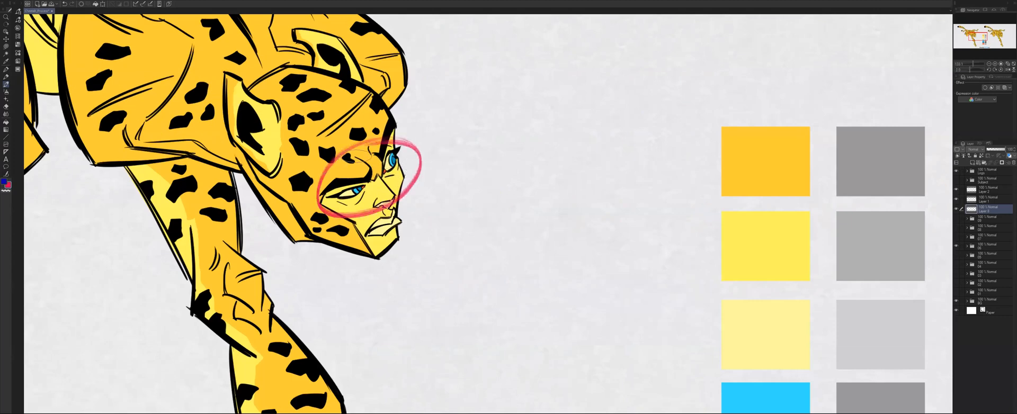
key(ctrl+z)
Replace the two-cheetah swatch version with the single angular cheetah in orange shadows, and examine its torso and head.
scroll(355, 154, down, 1)
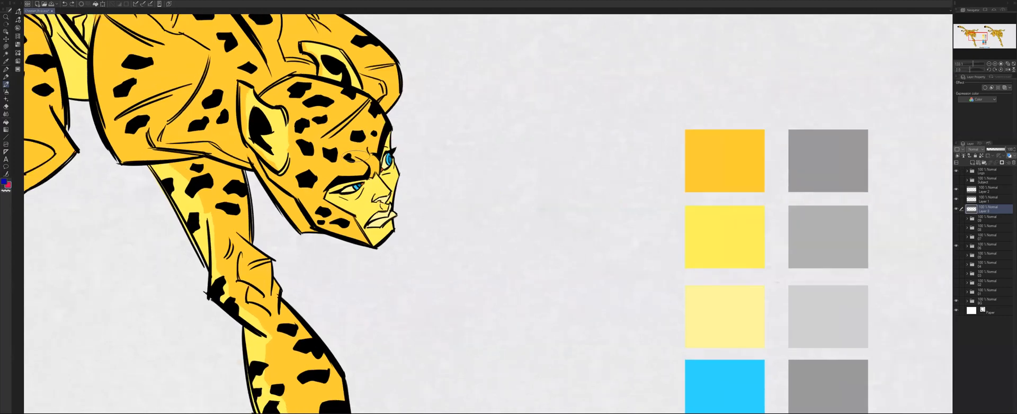
scroll(355, 156, down, 1)
key(ctrl+0)
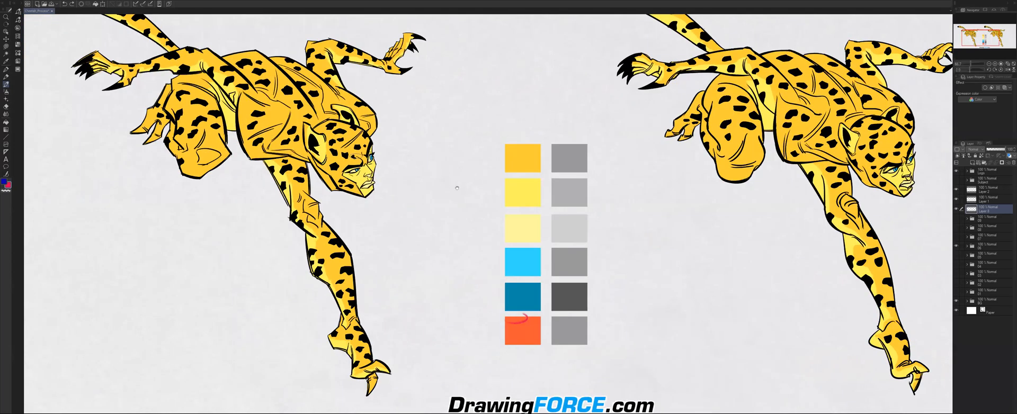
scroll(369, 198, down, 1)
drag(446, 180, 493, 218)
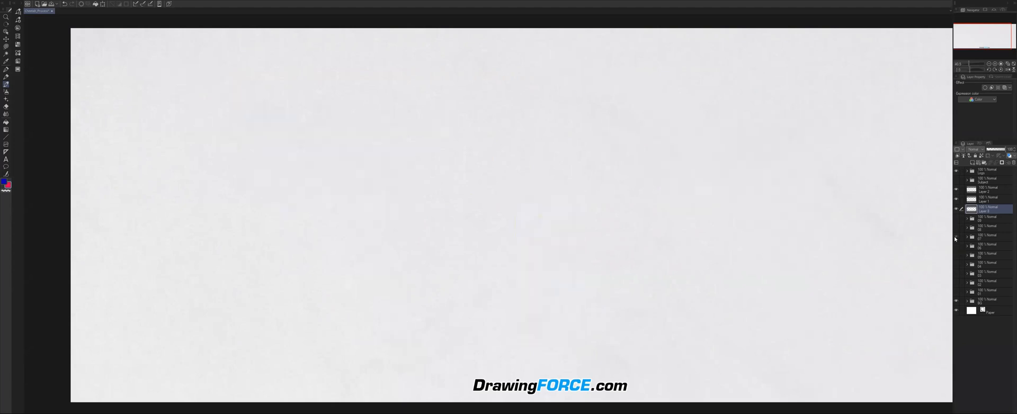
click(956, 237)
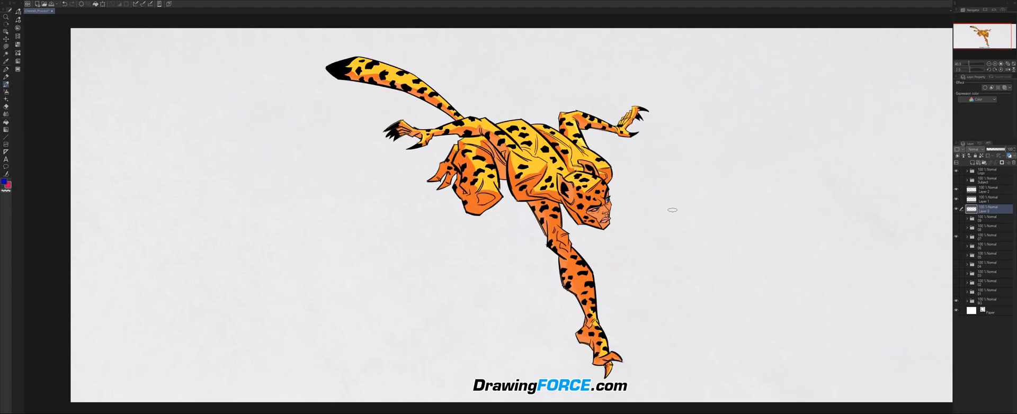
scroll(541, 169, up, 2)
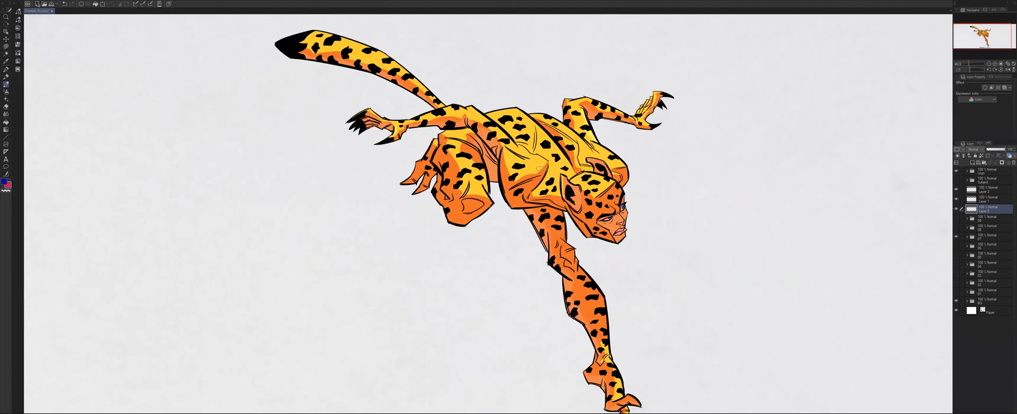
scroll(539, 167, up, 4)
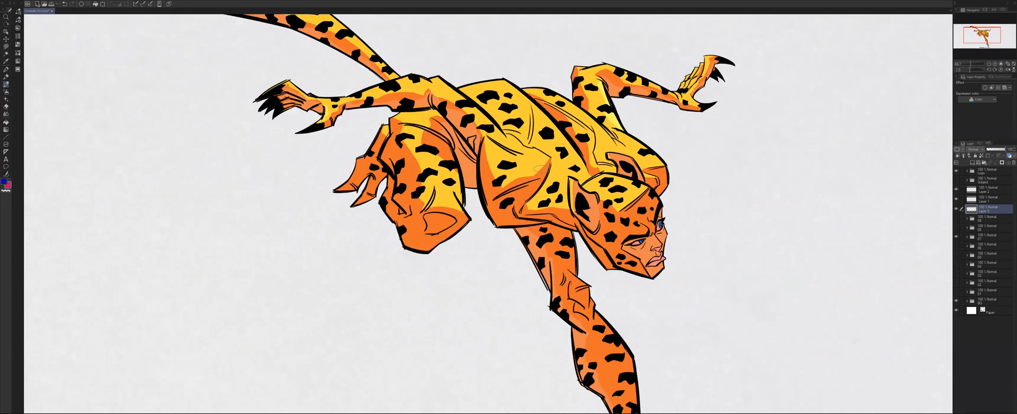
Trace the shadow edge along the angular cheetah's near upper arm in red and blue, and undo the strokes.
scroll(540, 168, up, 3)
scroll(563, 228, up, 1)
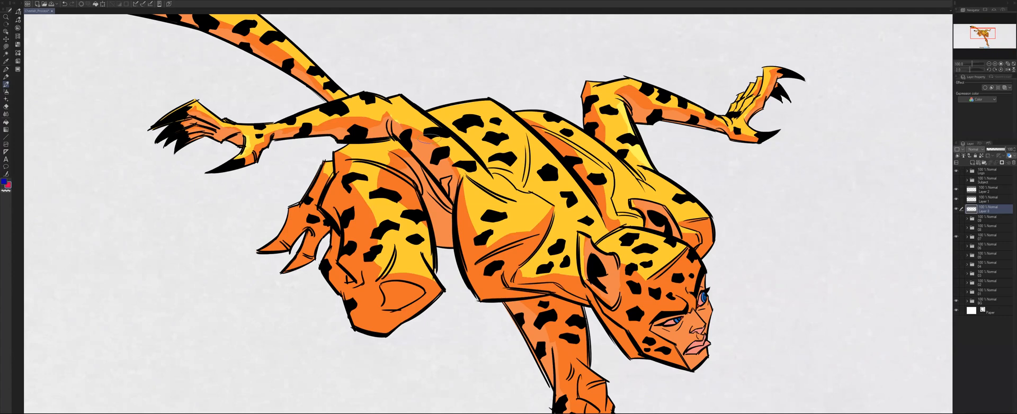
drag(403, 118, 461, 167)
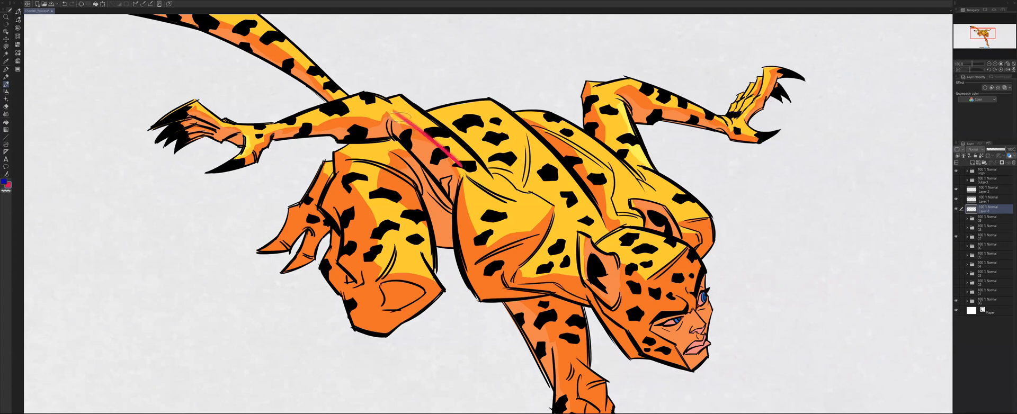
key(x)
drag(392, 110, 464, 170)
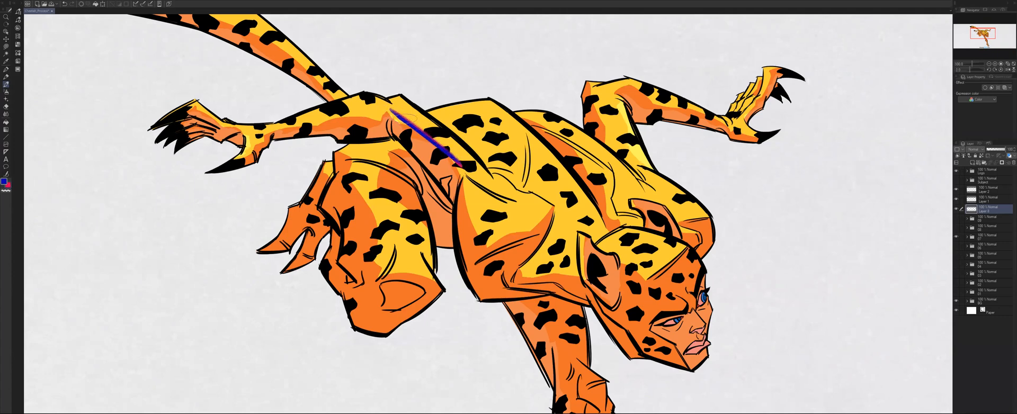
drag(403, 100, 481, 168)
key(ctrl+z)
key(ctrl+z)
key(ctrl+z)
key(ctrl+z)
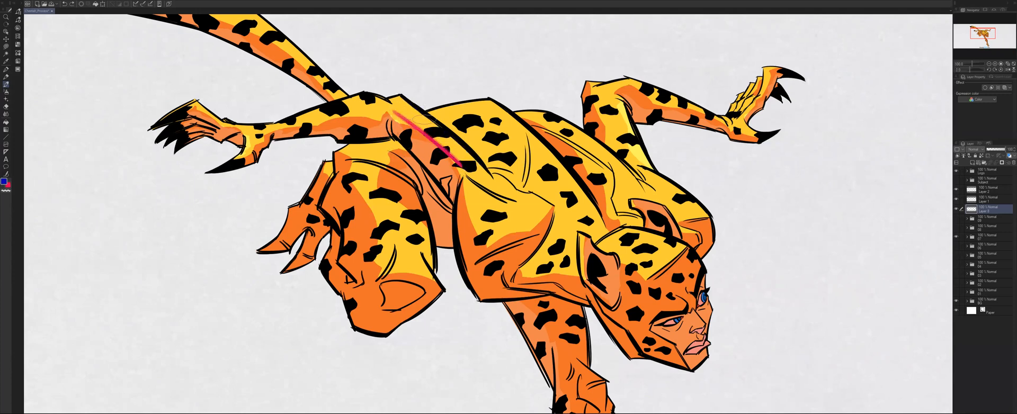
key(ctrl+z)
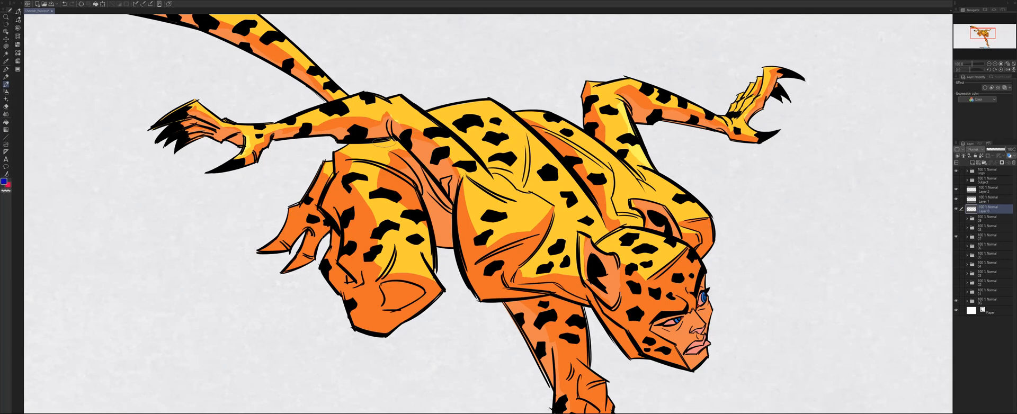
Replace the orange-shadowed cheetah with the green-shadowed version and show the teal shape behind it.
scroll(384, 141, down, 5)
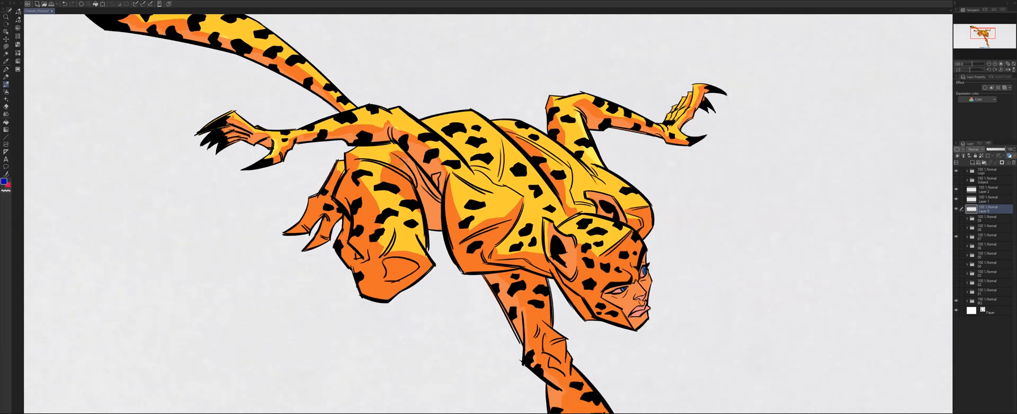
scroll(468, 199, down, 2)
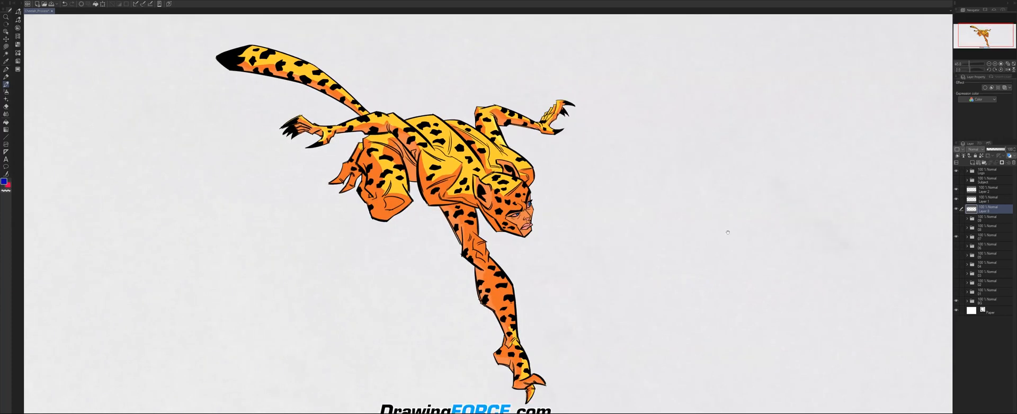
scroll(725, 232, down, 2)
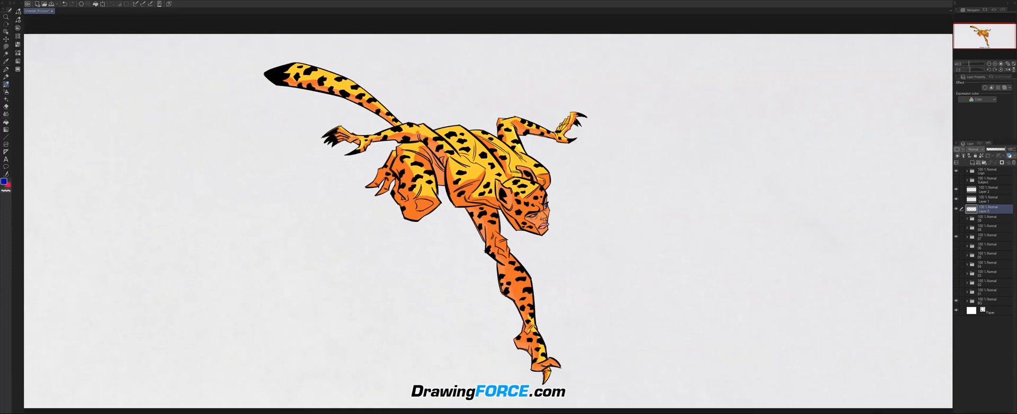
drag(464, 181, 465, 182)
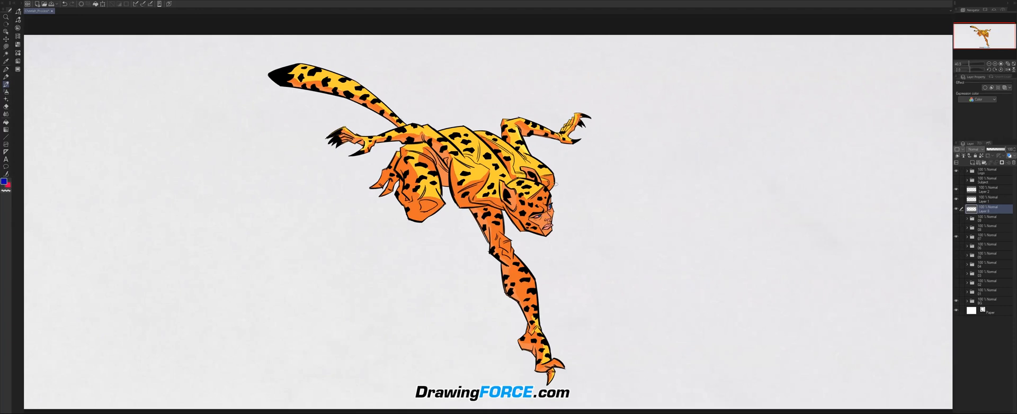
click(957, 237)
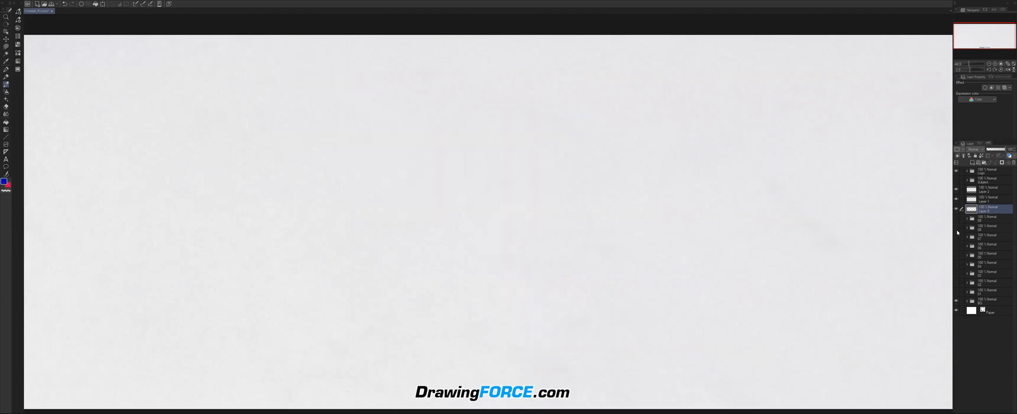
click(956, 228)
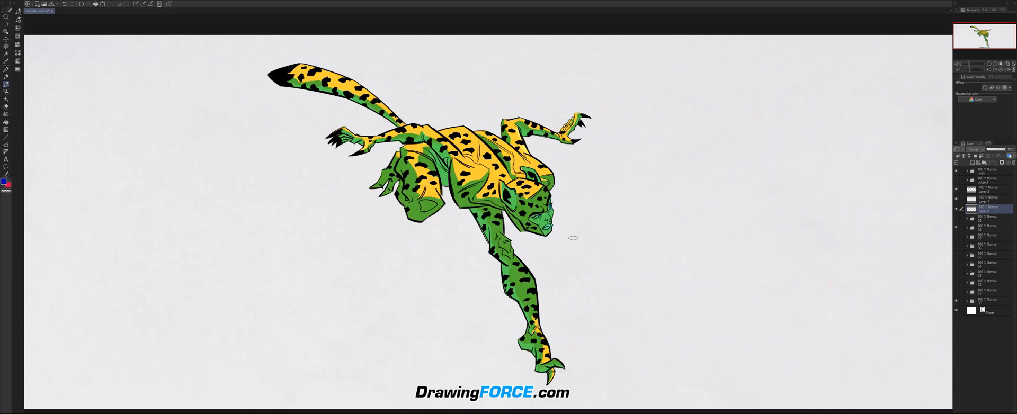
drag(491, 237, 501, 233)
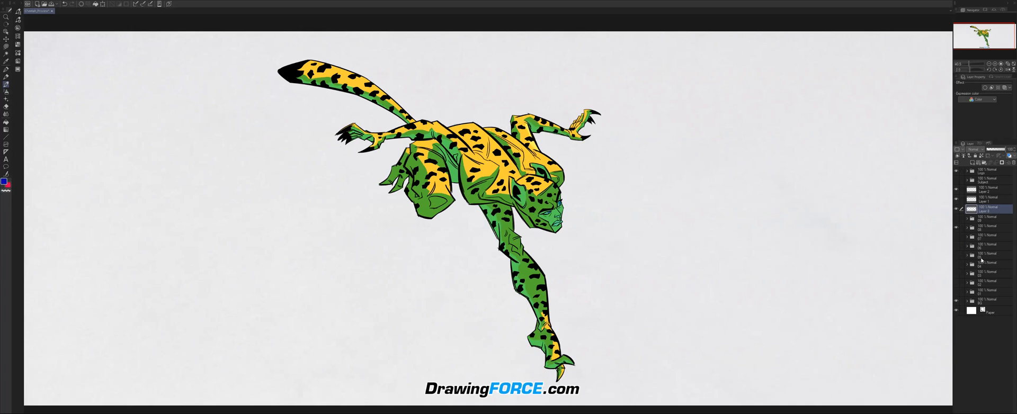
click(956, 219)
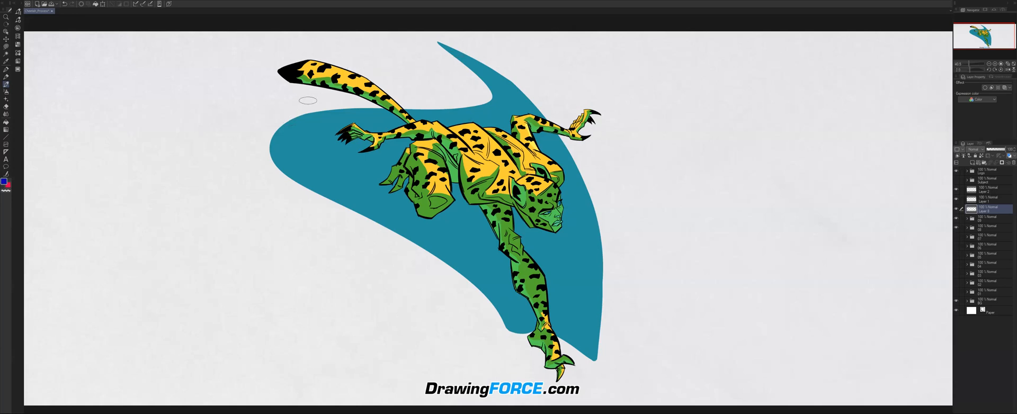
Sketch blue curves along the teal shape's upper and lower edges and a diagonal arrow through the cheetah, and clear the marks.
mouse_move(276, 126)
mouse_down()
mouse_move(307, 95)
mouse_move(478, 57)
mouse_move(521, 91)
mouse_move(599, 245)
mouse_move(612, 292)
mouse_move(605, 355)
mouse_up()
drag(573, 159, 613, 323)
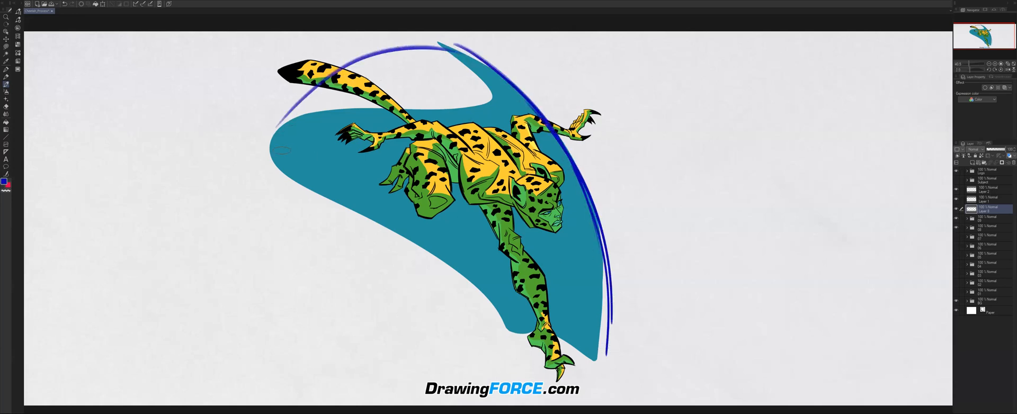
mouse_move(281, 126)
mouse_down()
mouse_move(466, 62)
mouse_move(480, 69)
mouse_up()
drag(488, 64, 605, 309)
drag(577, 180, 612, 352)
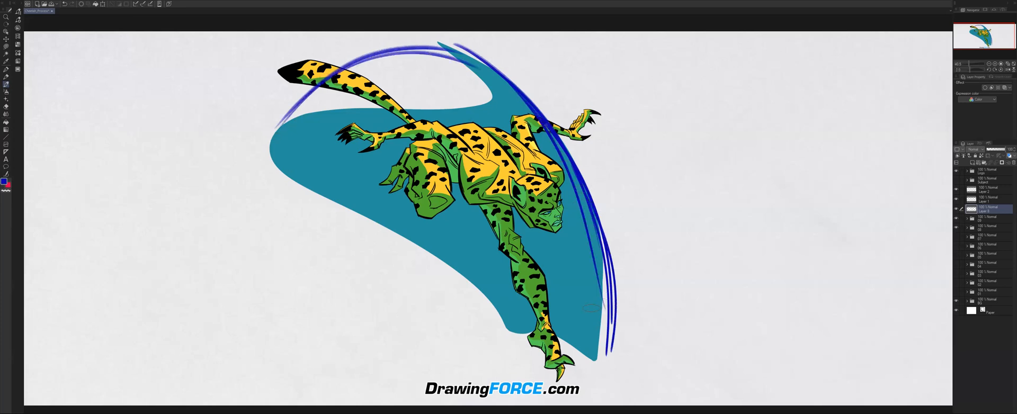
drag(254, 128, 545, 355)
drag(351, 220, 563, 364)
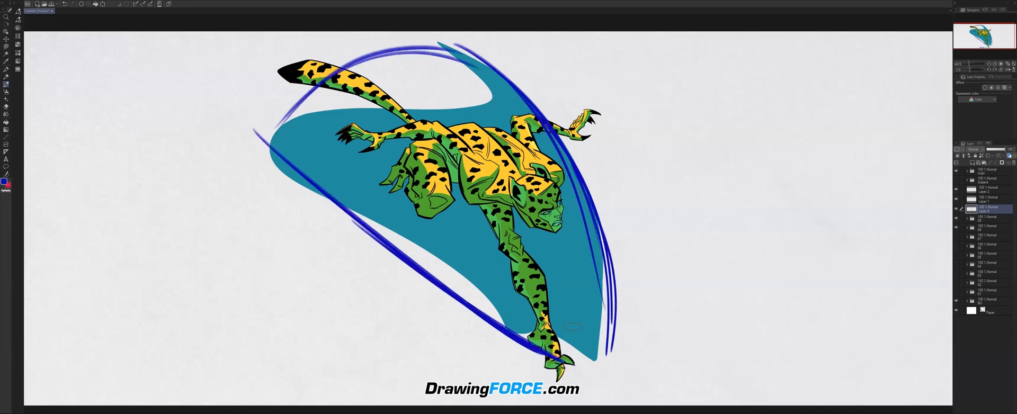
mouse_move(313, 106)
mouse_down()
mouse_move(450, 196)
mouse_move(580, 326)
mouse_up()
drag(565, 272, 579, 324)
mouse_move(564, 278)
mouse_down()
mouse_move(556, 317)
mouse_move(544, 269)
mouse_up()
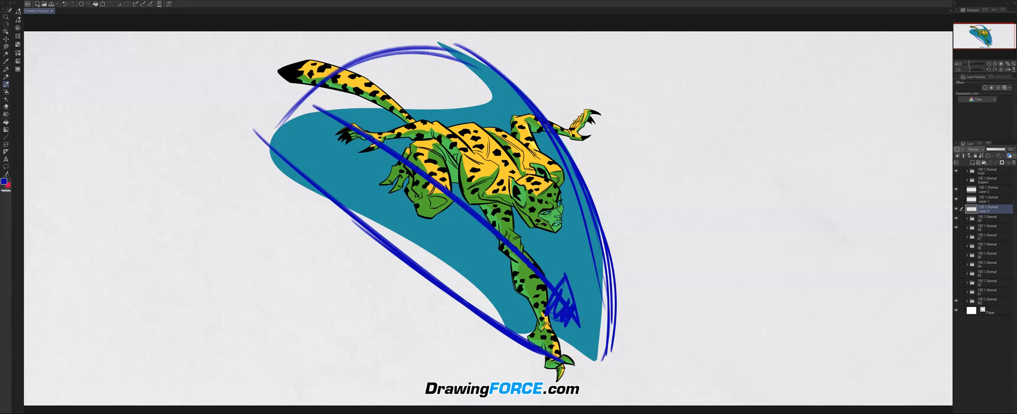
key(Delete)
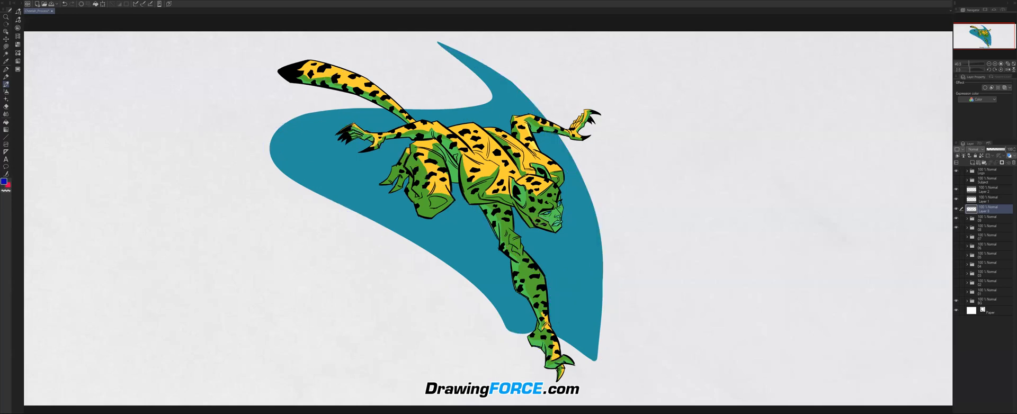
mouse_move(602, 277)
mouse_down()
mouse_move(619, 275)
mouse_move(590, 273)
mouse_up()
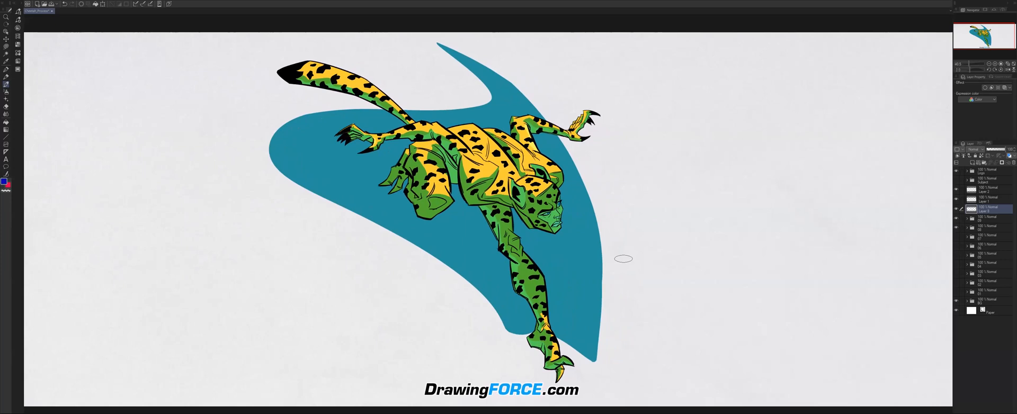
scroll(624, 259, up, 1)
drag(623, 259, 626, 258)
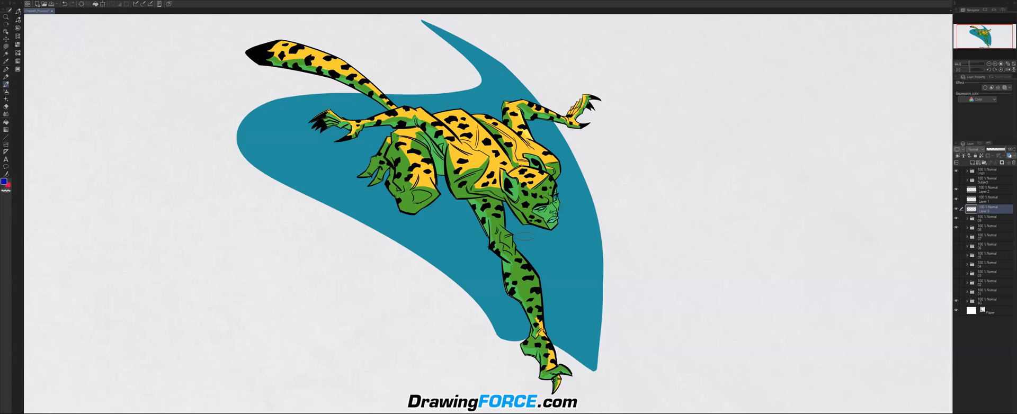
drag(549, 243, 552, 241)
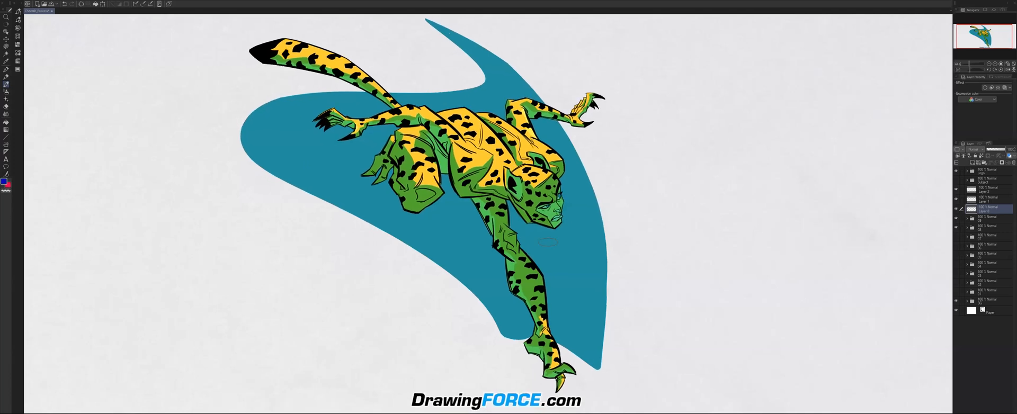
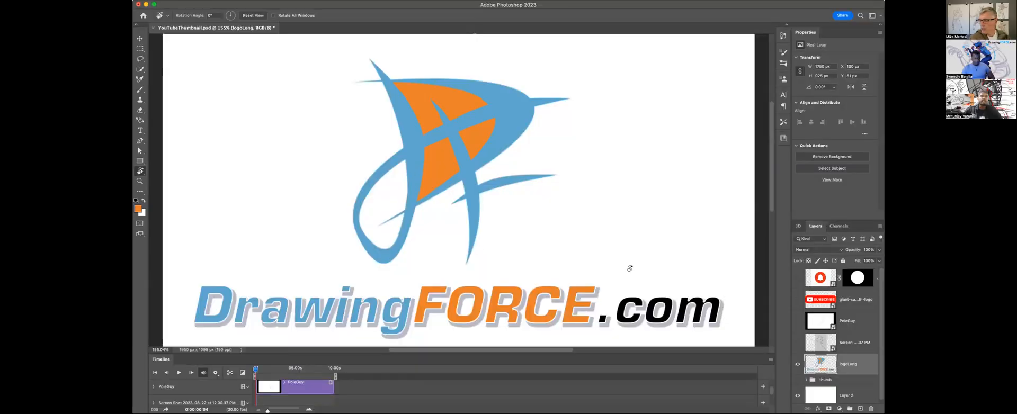
Hide the DrawingFORCE logo, show the grey screenshot layer with the inked figure sketch, and examine the whole drawing.
click(798, 363)
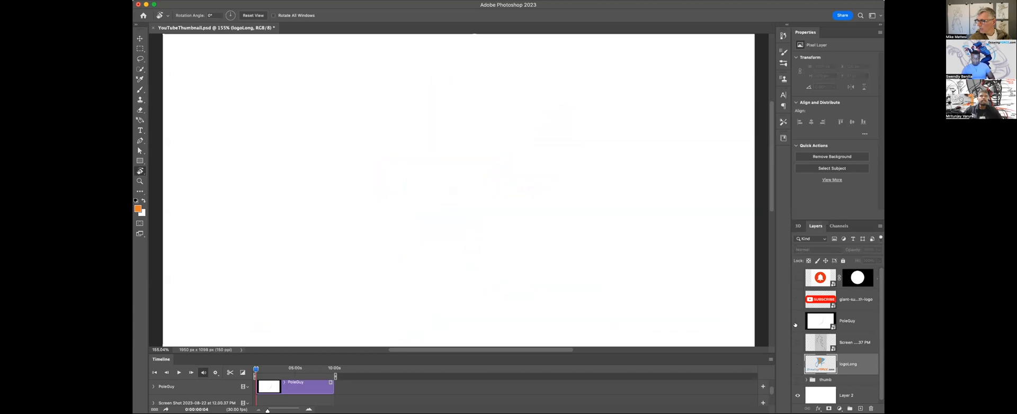
click(796, 299)
click(797, 299)
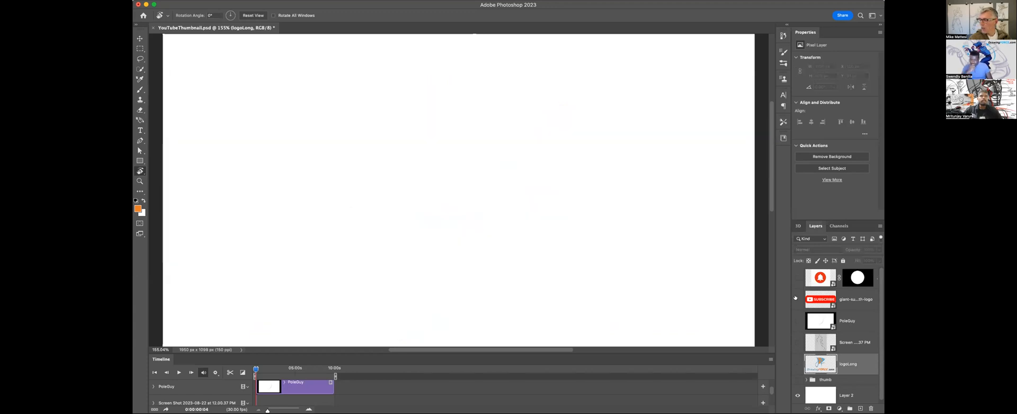
click(797, 278)
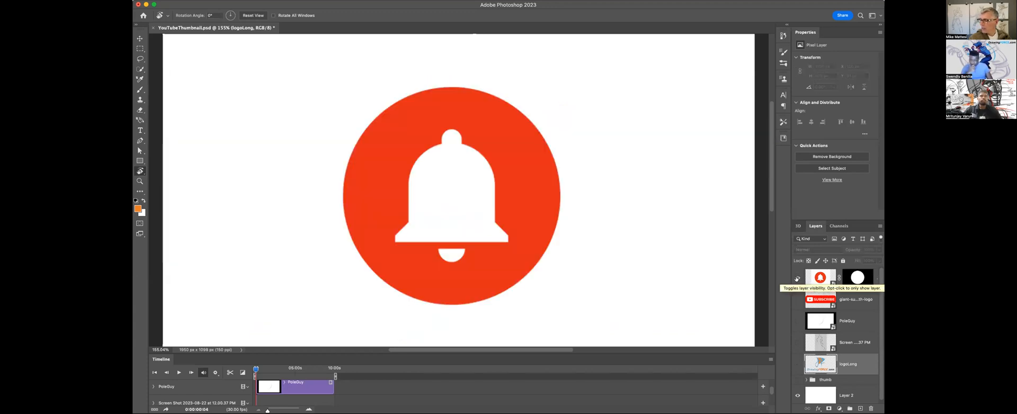
click(797, 278)
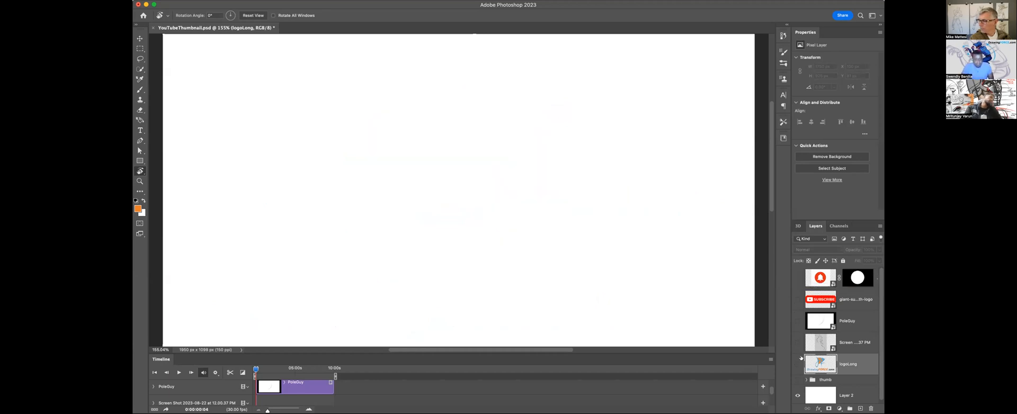
click(797, 365)
click(797, 365)
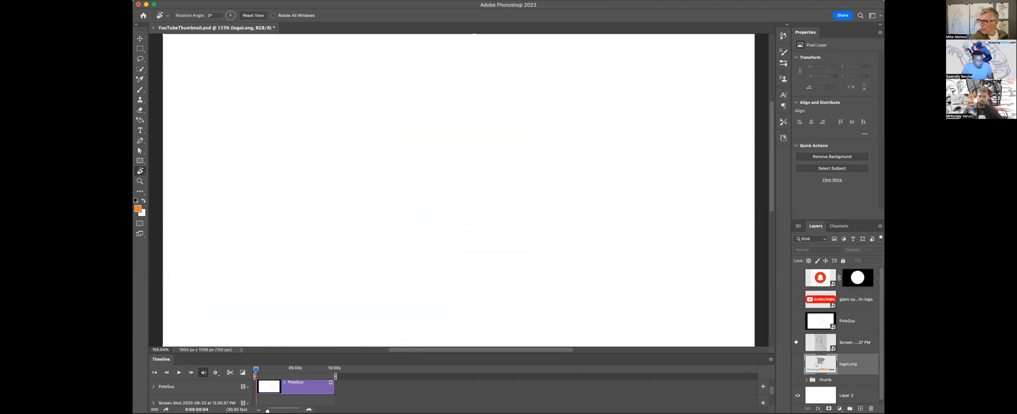
click(797, 343)
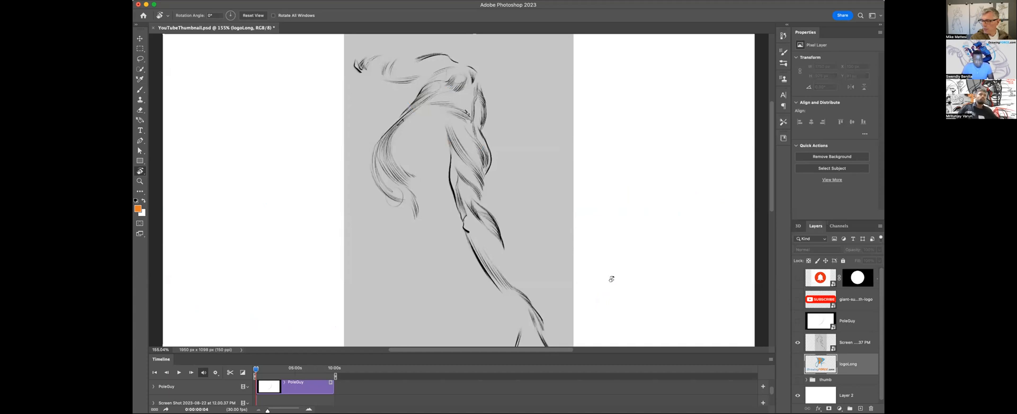
key(z)
drag(469, 190, 458, 187)
scroll(458, 187, down, 3)
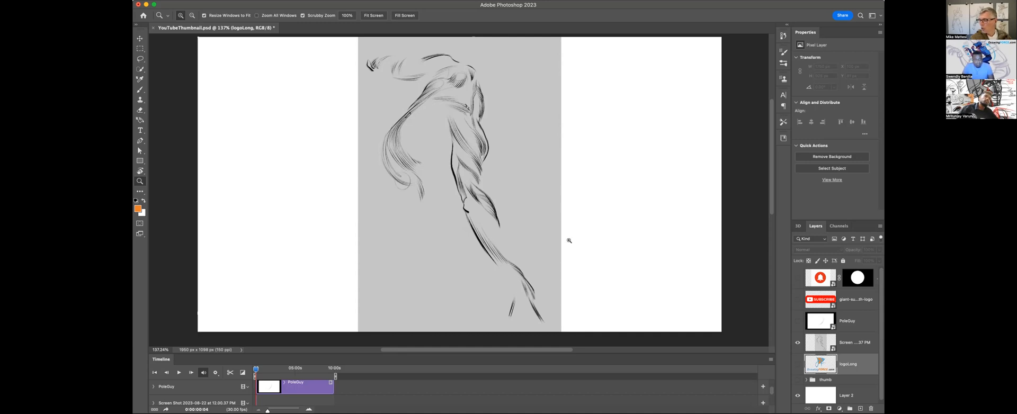
Replace the grey screenshot with the PoleGuy video layer and scrub from its first loose curves to the sketch with facial features.
click(798, 342)
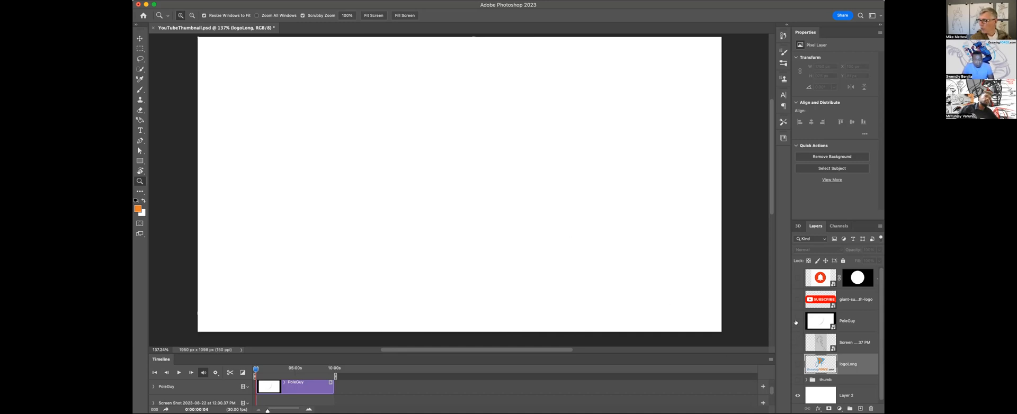
click(798, 321)
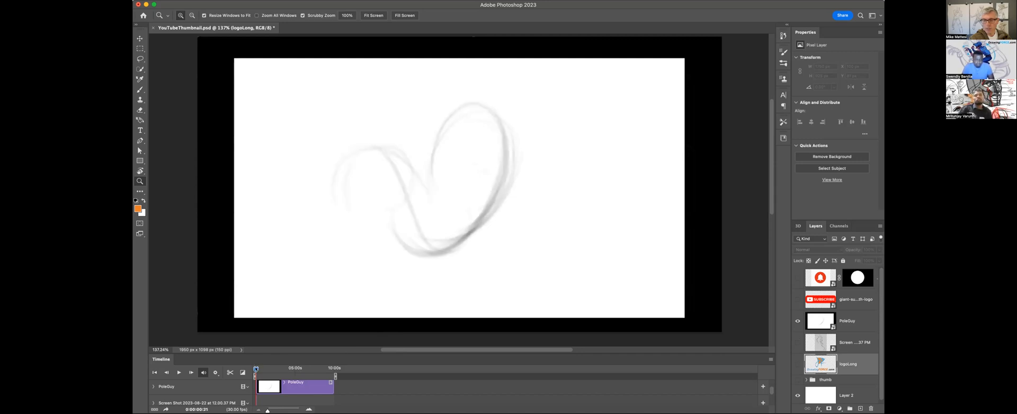
drag(258, 370, 265, 373)
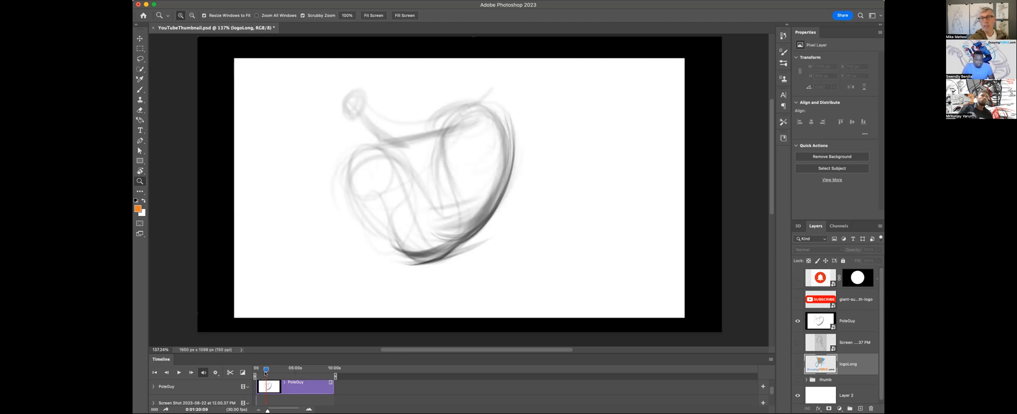
drag(266, 369, 271, 369)
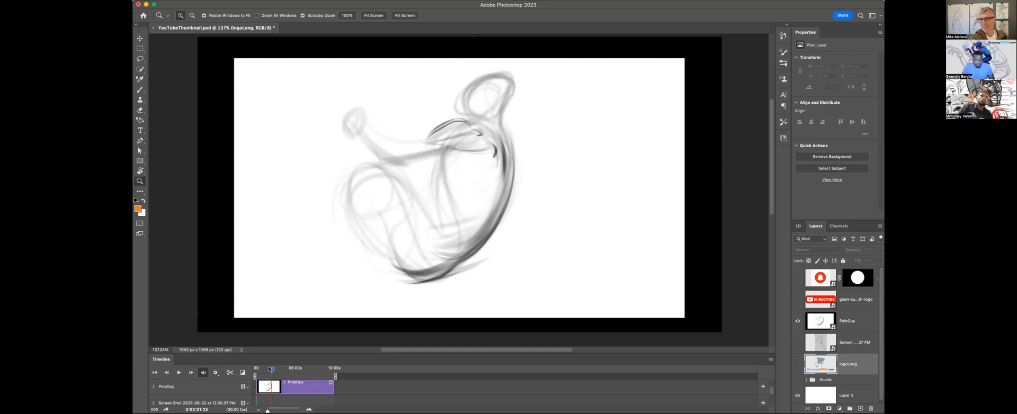
drag(271, 369, 271, 369)
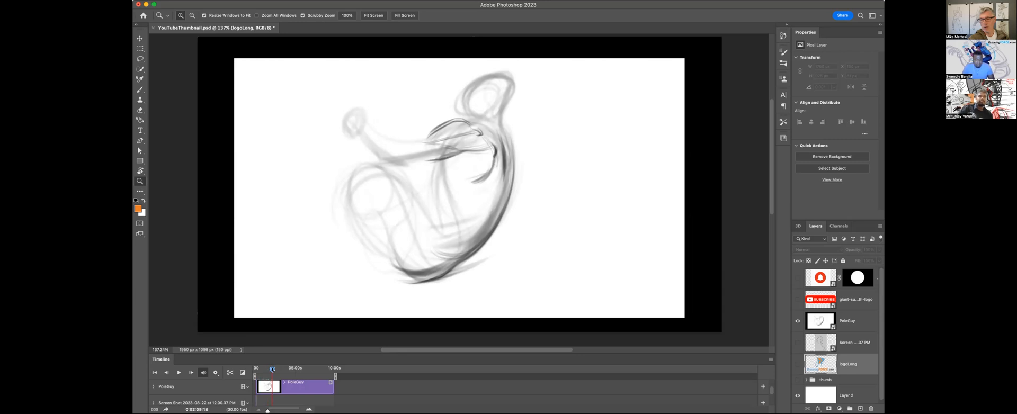
drag(272, 369, 275, 369)
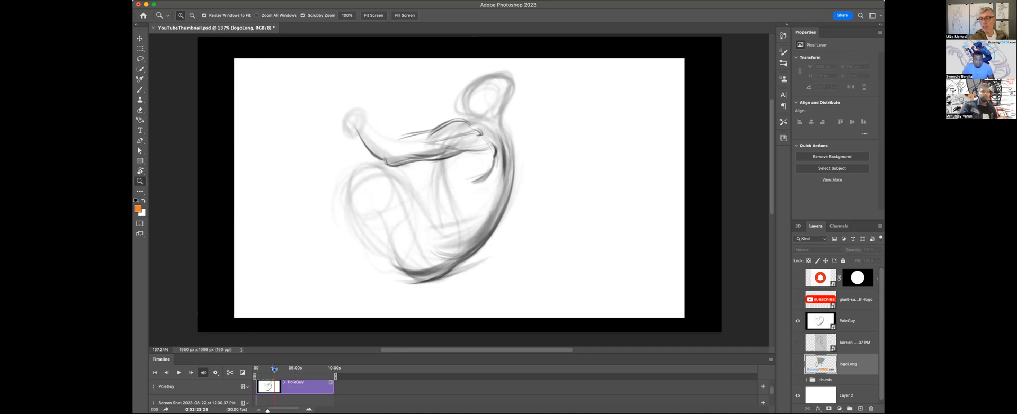
drag(275, 370, 276, 369)
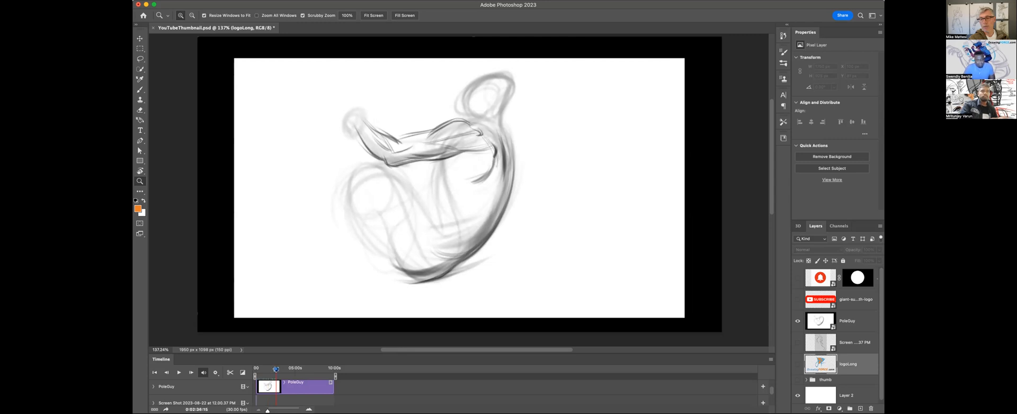
drag(276, 370, 312, 369)
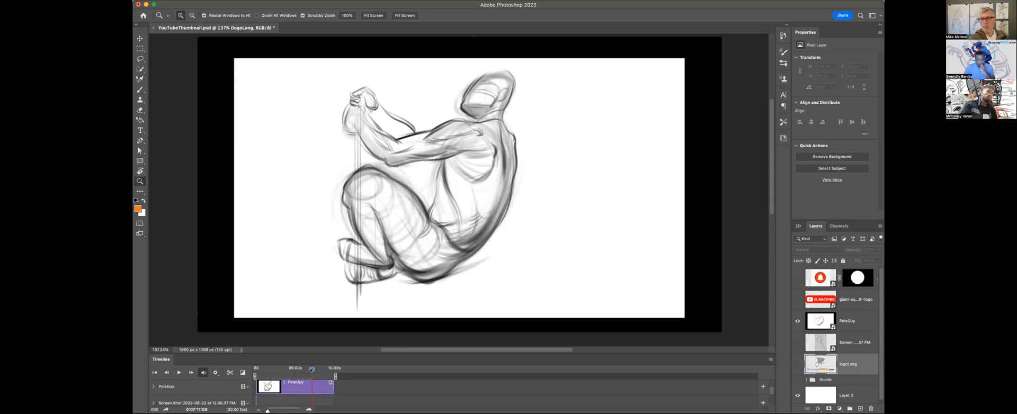
drag(313, 369, 320, 370)
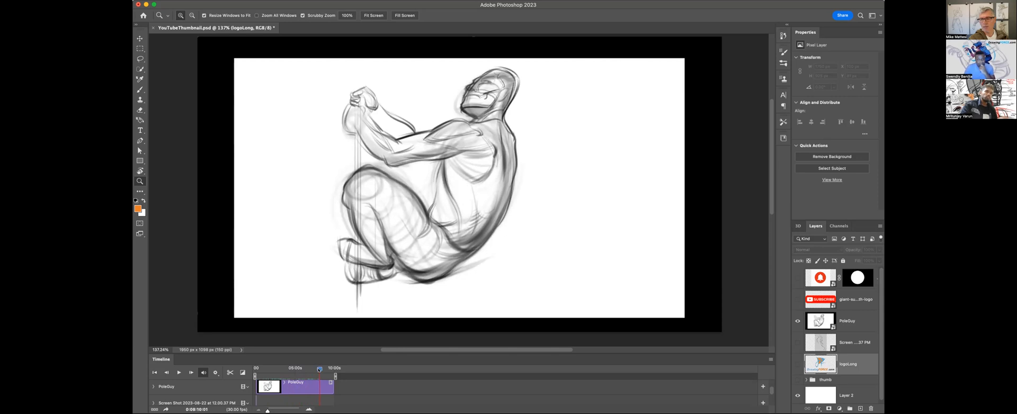
Add a new layer above PoleGuy and stretch its timeline clip from about 07:46 to 08:41 around the current frame.
click(857, 328)
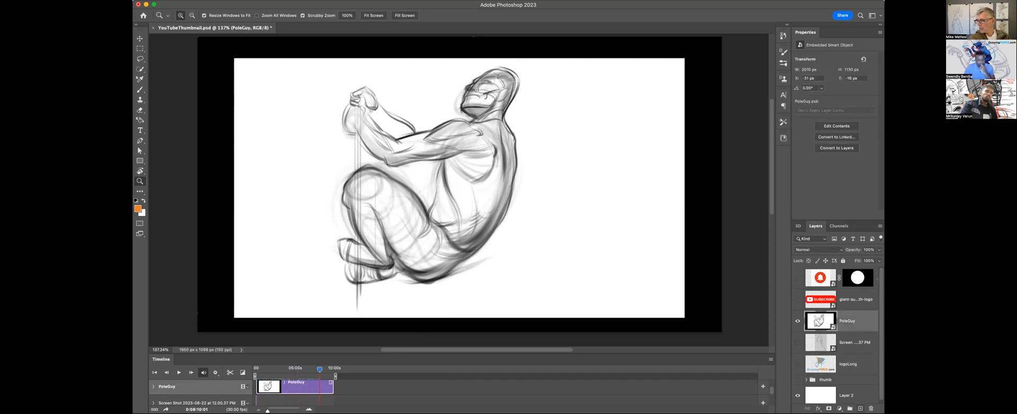
click(860, 409)
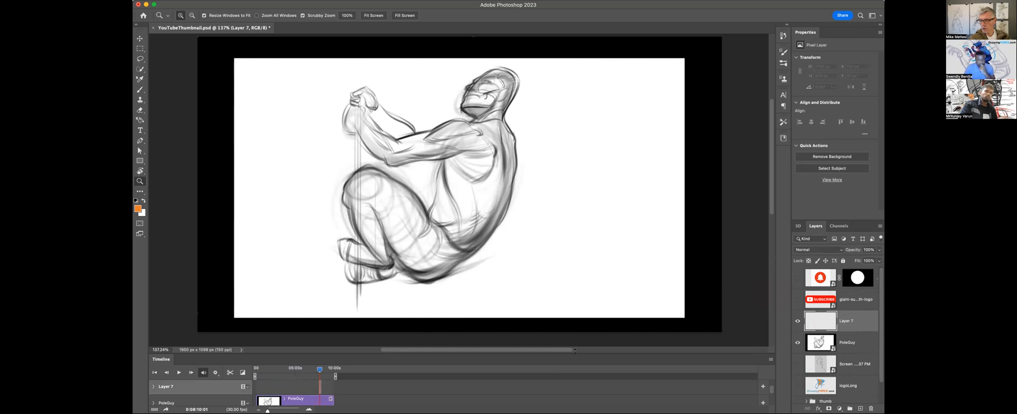
drag(575, 350, 575, 336)
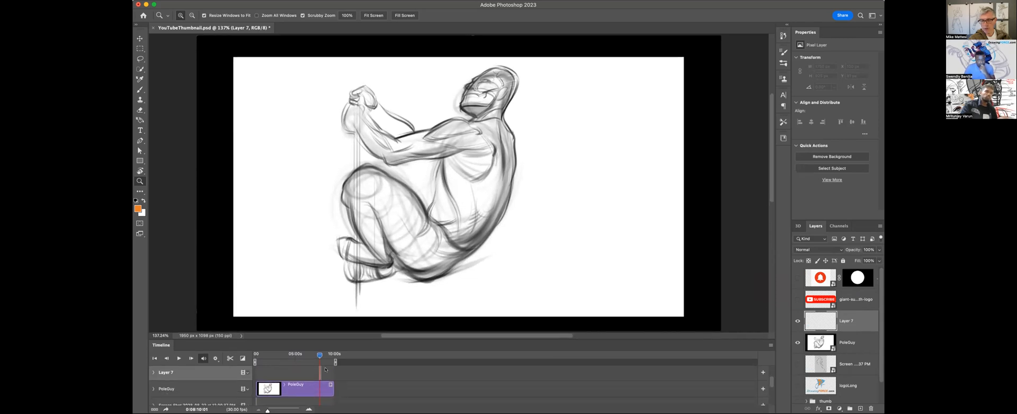
drag(268, 411, 271, 411)
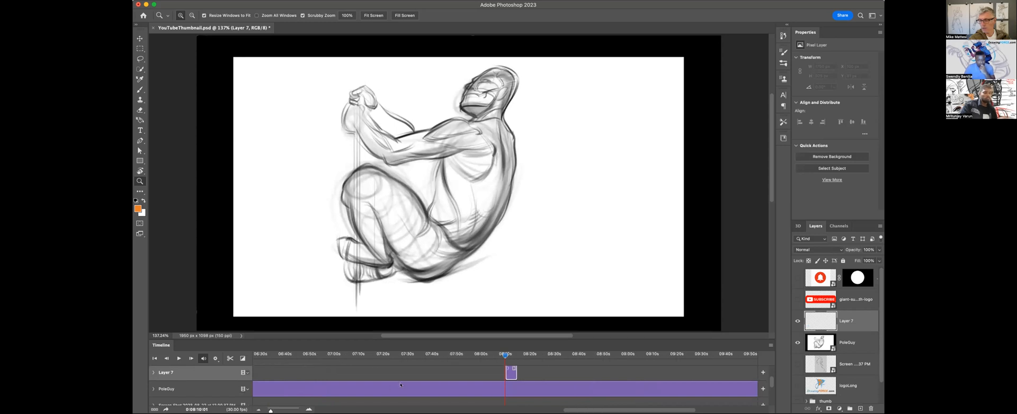
drag(505, 373, 446, 366)
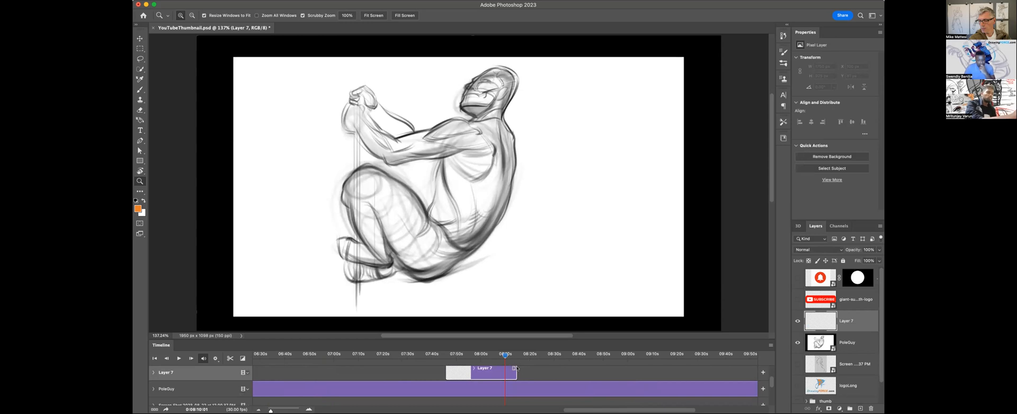
drag(514, 368, 580, 368)
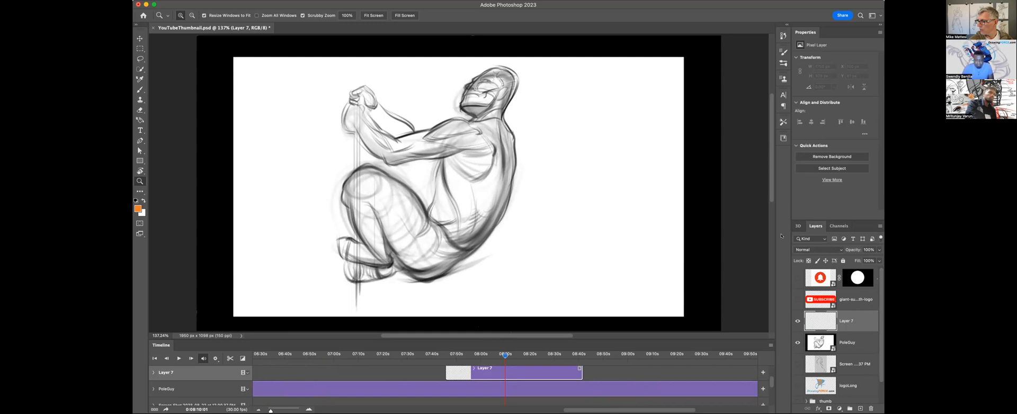
Ready the Brush with the default black foreground, undoing the trial stroke beside the figure.
click(140, 90)
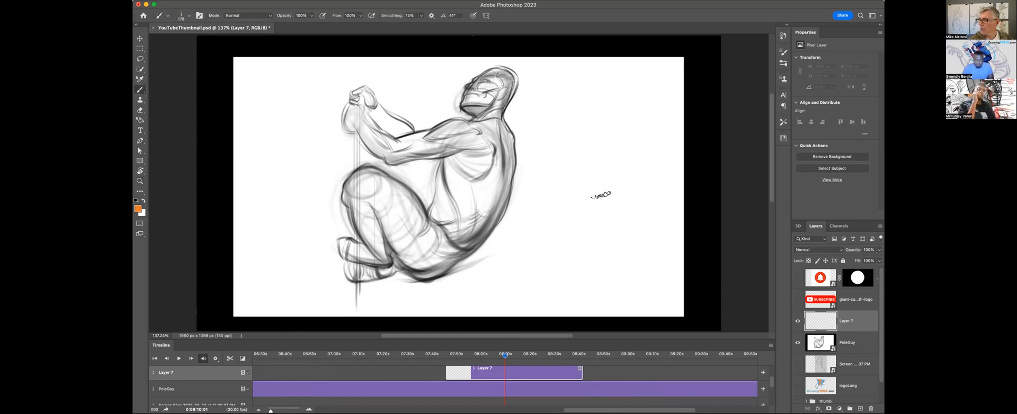
mouse_move(614, 168)
mouse_down()
mouse_move(580, 228)
mouse_move(612, 275)
mouse_up()
key(ctrl+z)
key(d)
Sketch a tapering black cylinder with an oval lower end in the white space behind the figure's back.
key(z)
mouse_move(488, 173)
mouse_down()
mouse_move(582, 185)
mouse_move(561, 172)
mouse_move(588, 193)
mouse_move(553, 168)
mouse_move(533, 181)
mouse_up()
key(b)
drag(559, 213, 556, 237)
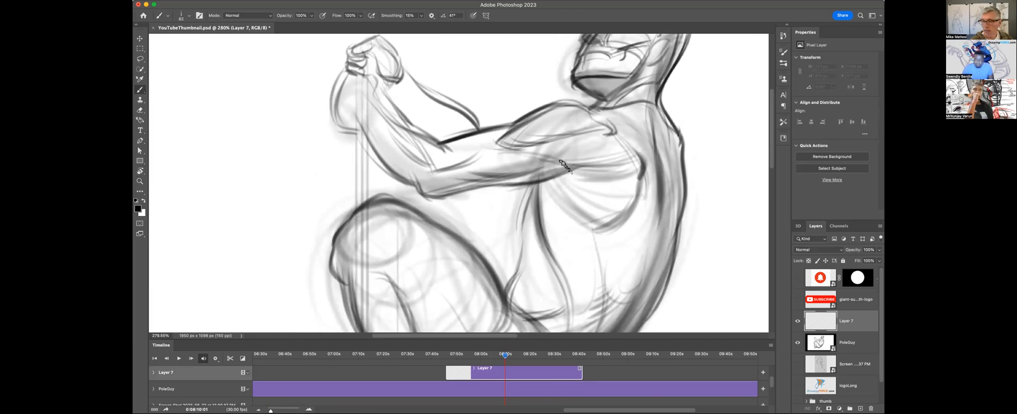
scroll(520, 161, right, 5)
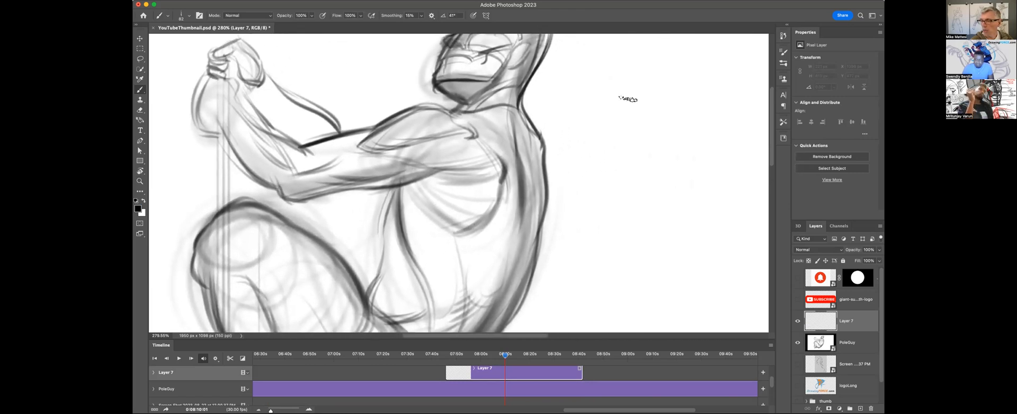
mouse_move(592, 153)
mouse_down()
mouse_move(642, 95)
mouse_move(656, 104)
mouse_up()
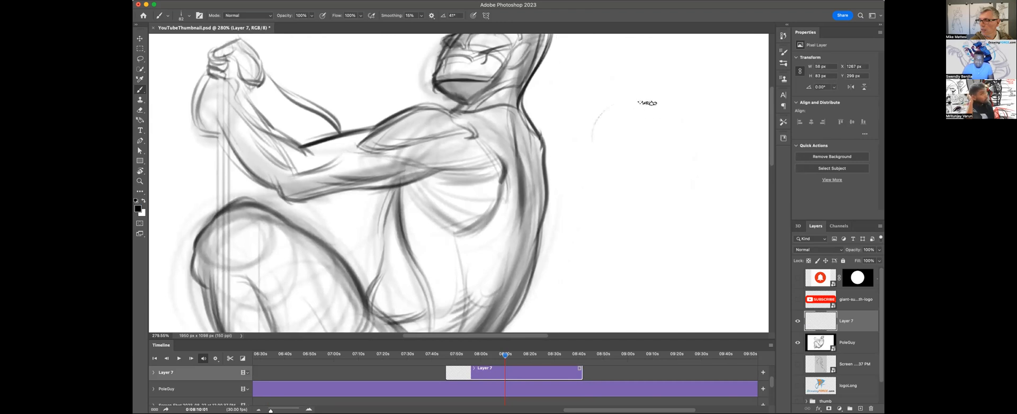
mouse_move(586, 119)
mouse_down()
mouse_move(603, 171)
mouse_move(638, 210)
mouse_up()
mouse_move(648, 85)
mouse_down()
mouse_move(656, 200)
mouse_move(643, 129)
mouse_move(662, 153)
mouse_move(648, 149)
mouse_move(653, 185)
mouse_move(637, 178)
mouse_move(648, 204)
mouse_move(631, 179)
mouse_move(656, 195)
mouse_move(629, 199)
mouse_up()
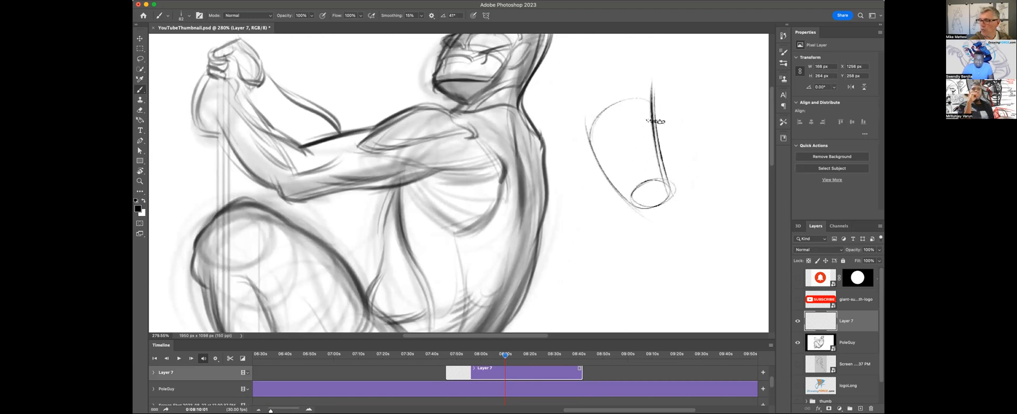
Set the brush opacity to 20% and fill the body of the tapering cylinder with flat grey.
key(2)
ctrl+alt+drag(669, 129, 723, 131)
mouse_move(610, 134)
ctrl+alt+mouse_down()
mouse_move(650, 123)
mouse_move(602, 114)
mouse_move(602, 133)
mouse_move(615, 112)
mouse_move(641, 169)
mouse_move(636, 119)
mouse_move(656, 137)
mouse_move(627, 101)
mouse_move(631, 154)
mouse_move(620, 174)
mouse_move(657, 172)
mouse_move(638, 122)
mouse_move(541, 123)
ctrl+alt+mouse_up()
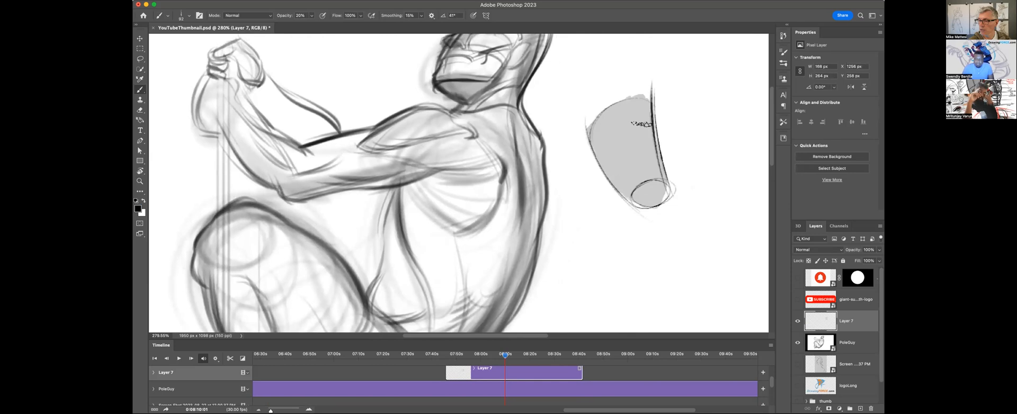
Shade the grey cylinder with light strokes curving across its surface and along its outer side.
mouse_move(642, 119)
mouse_down()
mouse_move(609, 127)
mouse_move(602, 154)
mouse_up()
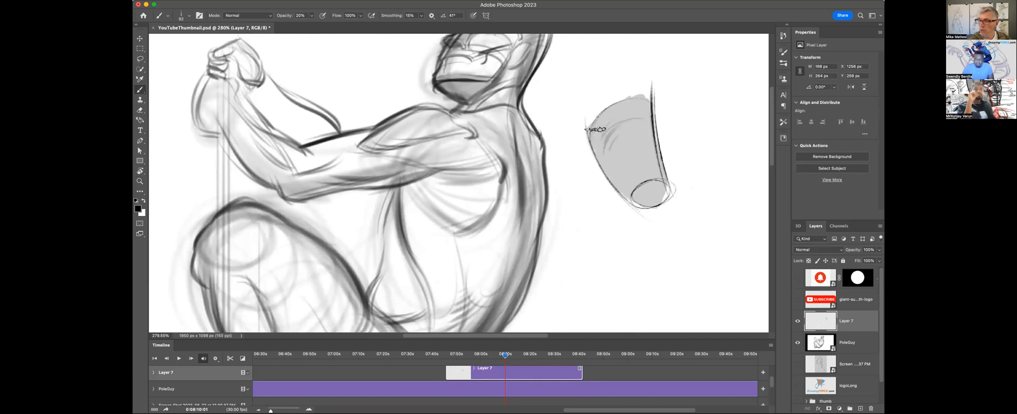
drag(585, 129, 631, 205)
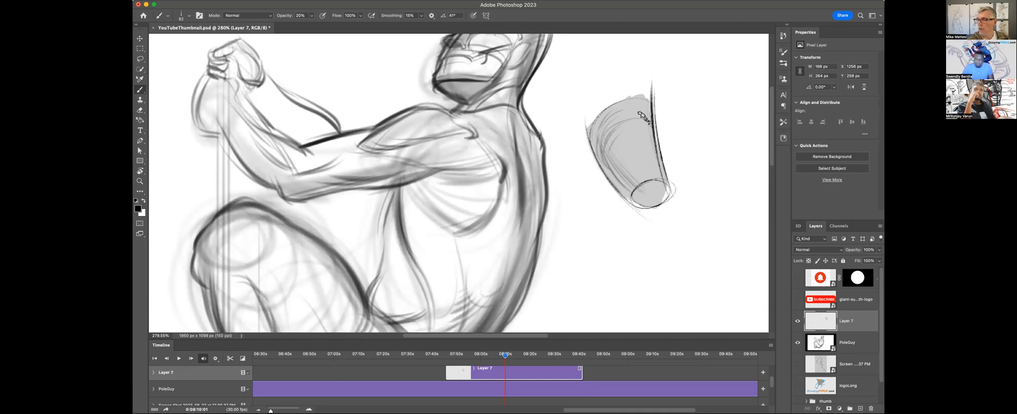
drag(614, 101, 625, 91)
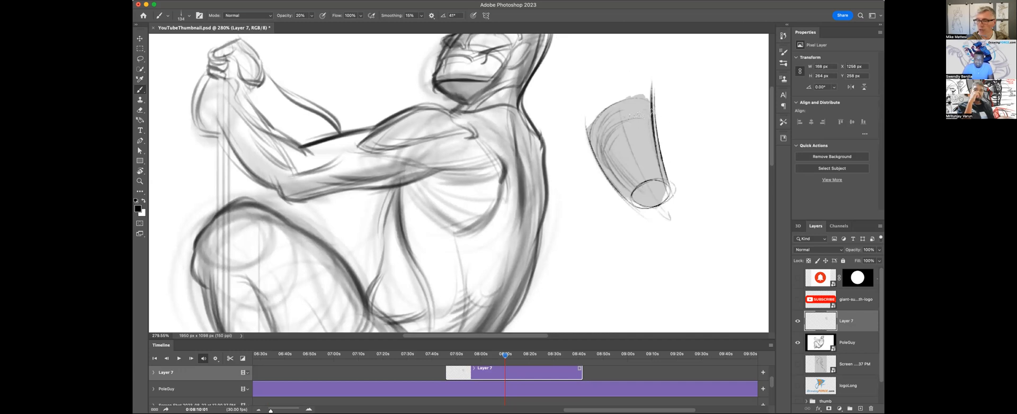
Draw long curves outside both sides of the cylinder and a darker stroke down its middle past the oval end.
drag(661, 64, 684, 202)
mouse_move(573, 118)
mouse_down()
mouse_move(579, 165)
mouse_move(639, 219)
mouse_up()
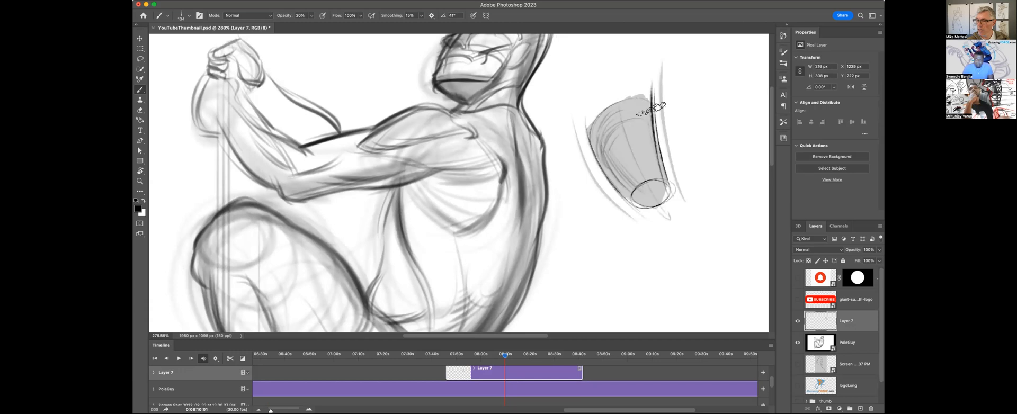
drag(614, 103, 642, 180)
drag(660, 210, 676, 227)
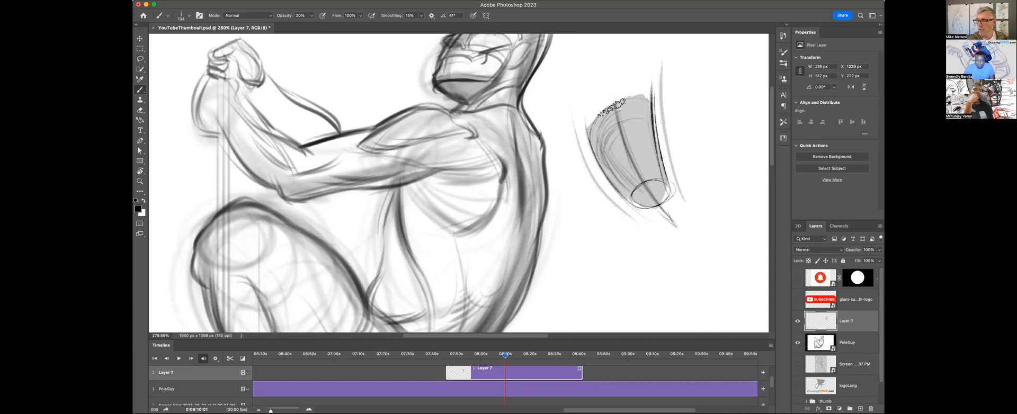
Sketch a second pair of open grey contour curves beside the shaded cylinder.
mouse_move(686, 84)
mouse_down()
mouse_move(690, 137)
mouse_move(725, 178)
mouse_up()
drag(736, 86, 741, 176)
mouse_move(682, 98)
mouse_down()
mouse_move(692, 153)
mouse_move(723, 179)
mouse_up()
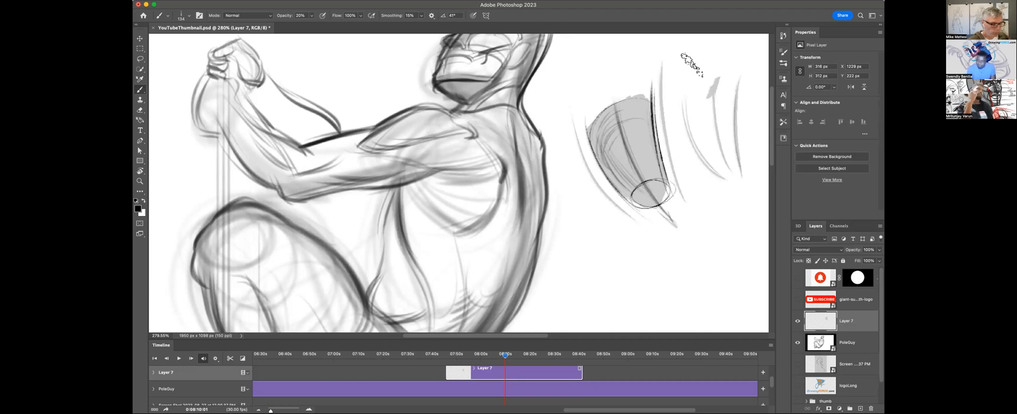
Set the brush opacity to 100% and ink a dark line along the underside of the upper arm near the armpit.
key(0)
drag(520, 195, 598, 201)
key(z)
mouse_move(569, 174)
mouse_down()
mouse_move(586, 172)
mouse_move(579, 186)
mouse_move(602, 179)
mouse_move(570, 161)
mouse_move(590, 173)
mouse_move(557, 176)
mouse_move(601, 175)
mouse_move(623, 155)
mouse_move(609, 144)
mouse_move(590, 158)
mouse_up()
key(b)
key(super+z)
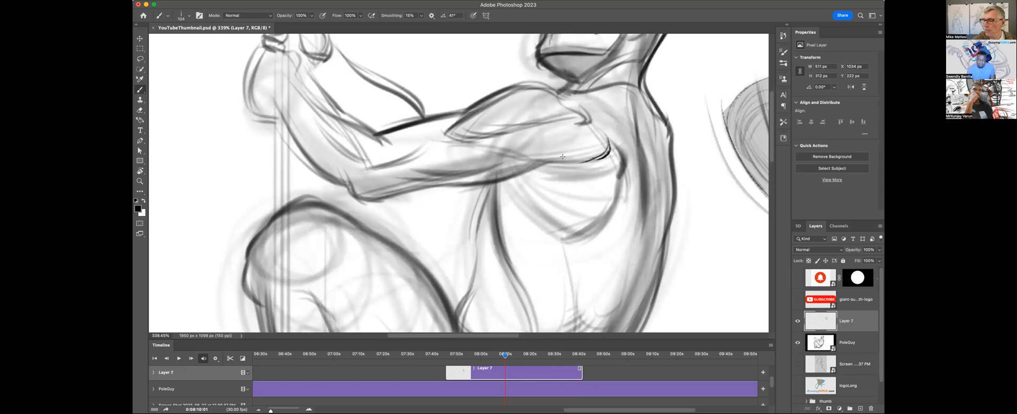
mouse_move(576, 110)
mouse_down()
mouse_move(527, 80)
mouse_move(449, 137)
mouse_move(599, 163)
mouse_move(613, 137)
mouse_move(573, 108)
mouse_up()
key(super+z)
mouse_move(599, 153)
mouse_down()
mouse_move(529, 160)
mouse_move(573, 155)
mouse_move(555, 167)
mouse_move(539, 169)
mouse_move(563, 161)
mouse_move(506, 166)
mouse_up()
key(z)
key(b)
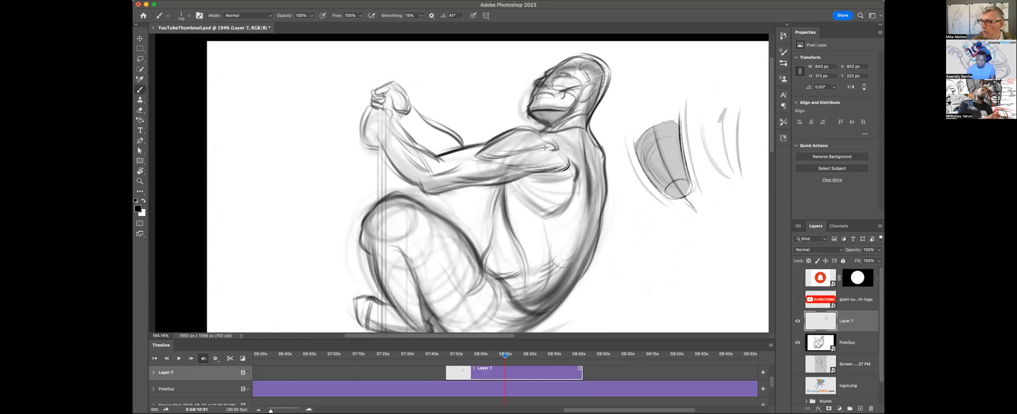
Ink the shoulder muscle with lengthwise hatching, a heavy stroke along its back edge and a dark accent at its forward tip.
drag(543, 149, 501, 159)
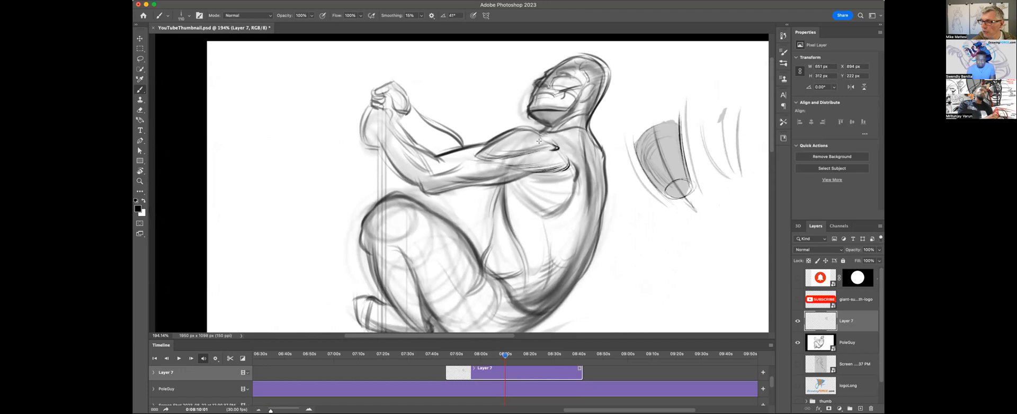
mouse_move(497, 157)
mouse_down()
mouse_move(532, 143)
mouse_move(477, 157)
mouse_move(558, 156)
mouse_move(509, 166)
mouse_move(543, 166)
mouse_move(502, 160)
mouse_move(532, 161)
mouse_up()
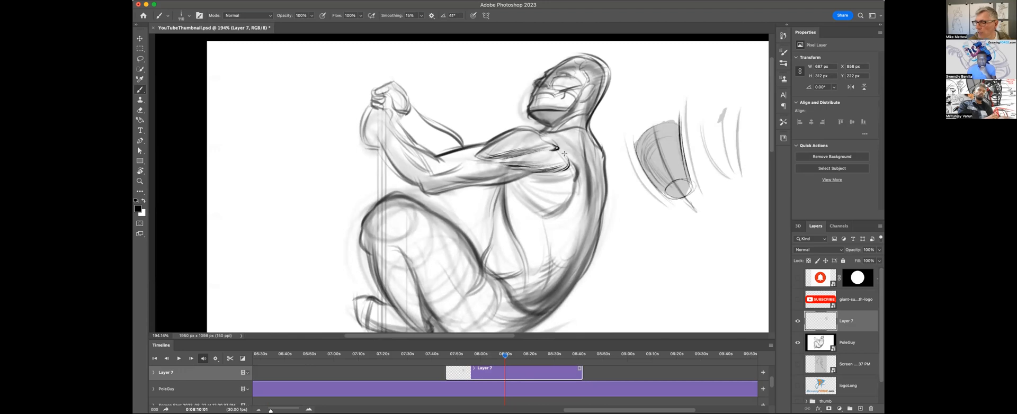
drag(555, 145, 575, 169)
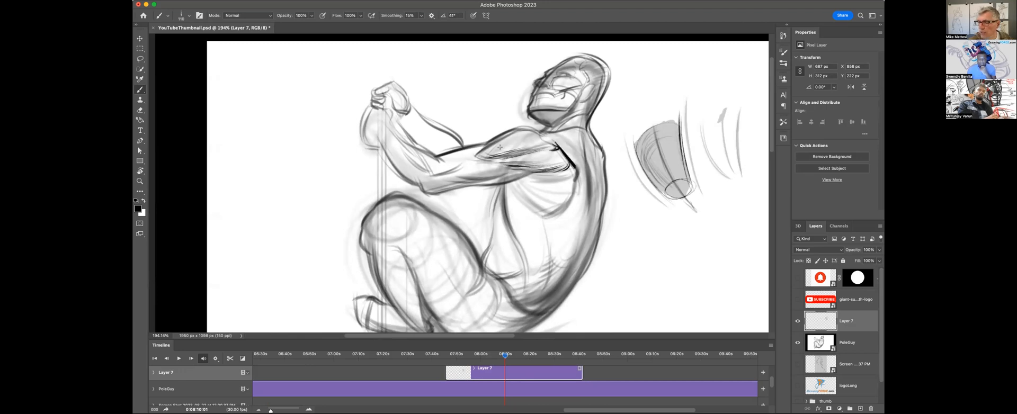
click(474, 157)
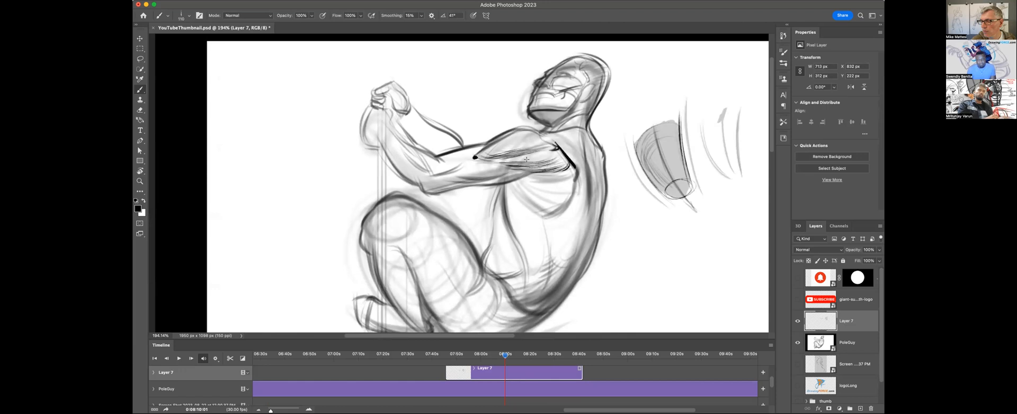
drag(533, 155, 507, 157)
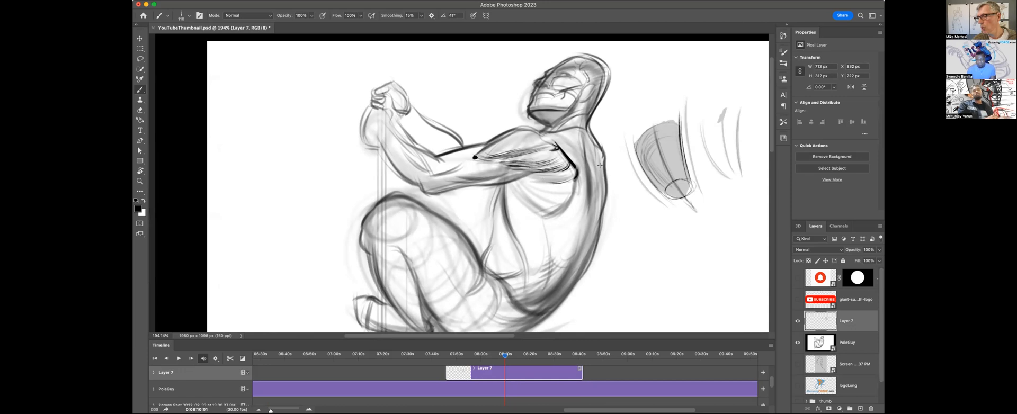
Outline the rounded muscle shape below the armpit and fill it with short hatching that follows its form.
drag(574, 179, 550, 215)
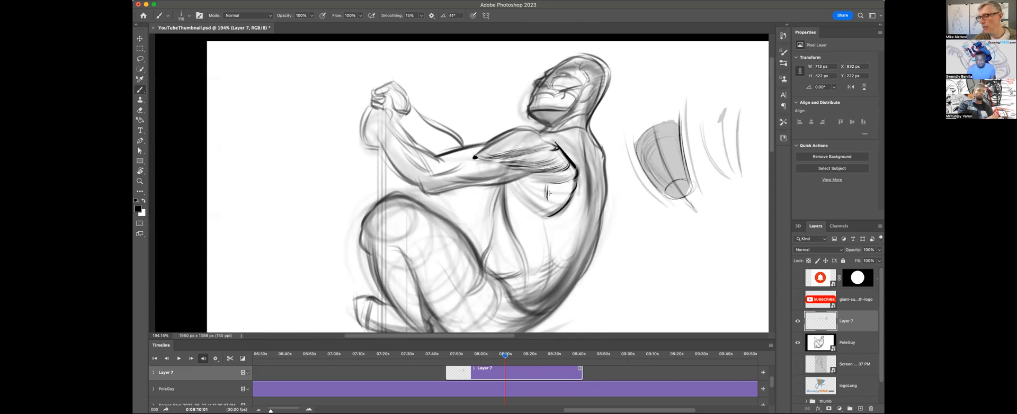
mouse_move(535, 189)
mouse_down()
mouse_move(557, 180)
mouse_move(530, 177)
mouse_move(549, 181)
mouse_move(528, 181)
mouse_up()
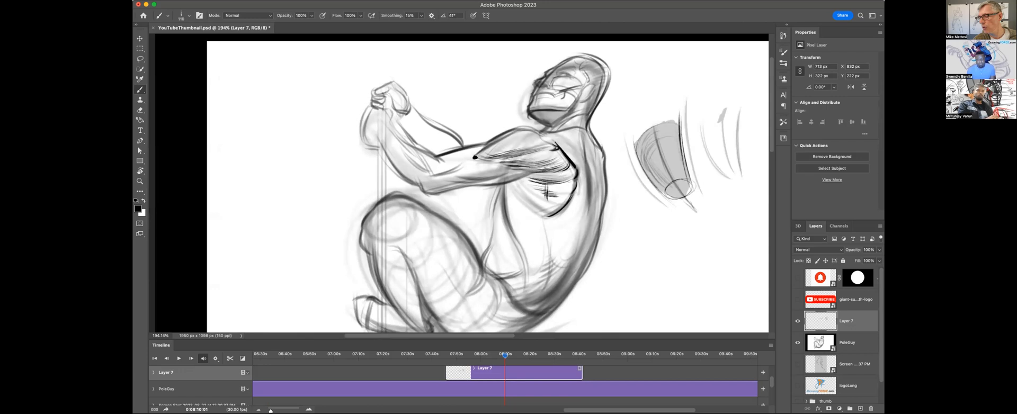
mouse_move(533, 207)
mouse_down()
mouse_move(518, 186)
mouse_move(548, 212)
mouse_up()
drag(519, 185, 543, 208)
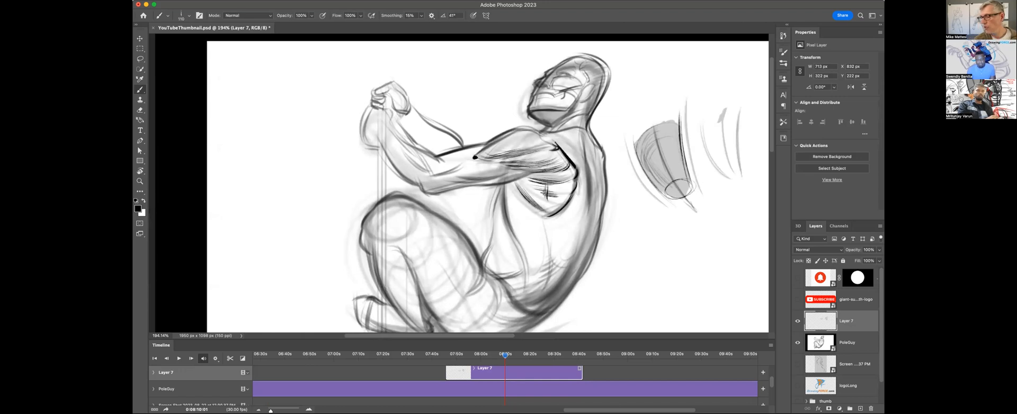
Try black contour curves wrapping around the rib cage and a small loop on the muscle below the armpit, and undo them.
mouse_move(509, 173)
mouse_down()
mouse_move(583, 220)
mouse_move(608, 211)
mouse_up()
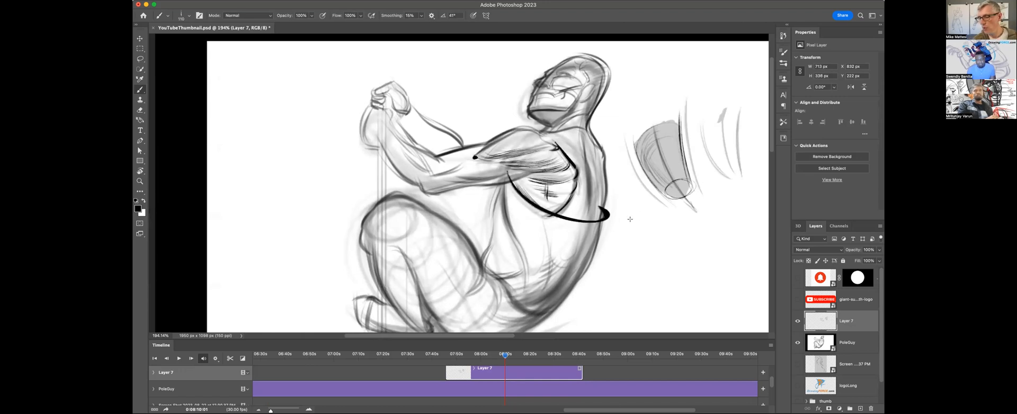
key(super+z)
mouse_move(504, 186)
mouse_down()
mouse_move(587, 198)
mouse_move(529, 182)
mouse_move(589, 189)
mouse_up()
drag(530, 161, 594, 169)
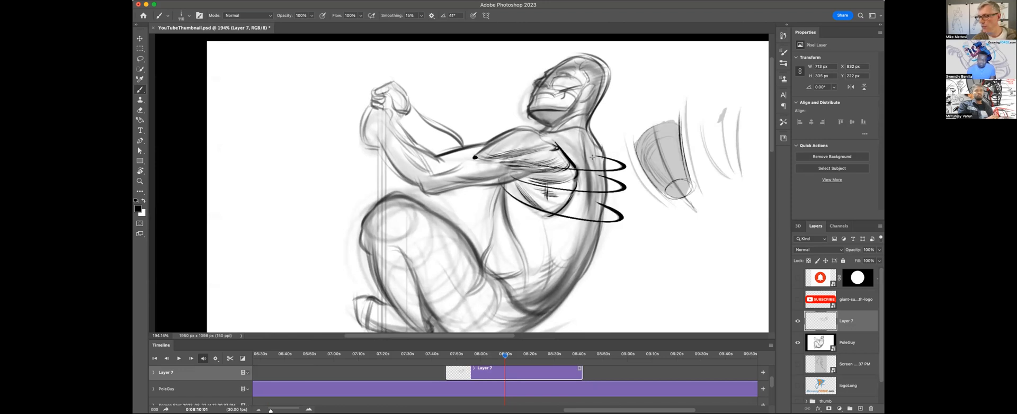
key(super+z)
key(super+z)
key(super+z)
drag(535, 193, 531, 184)
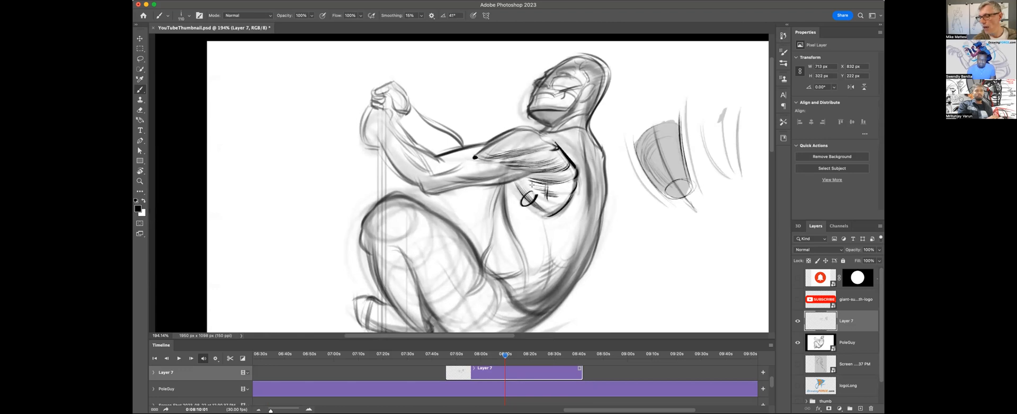
key(super+z)
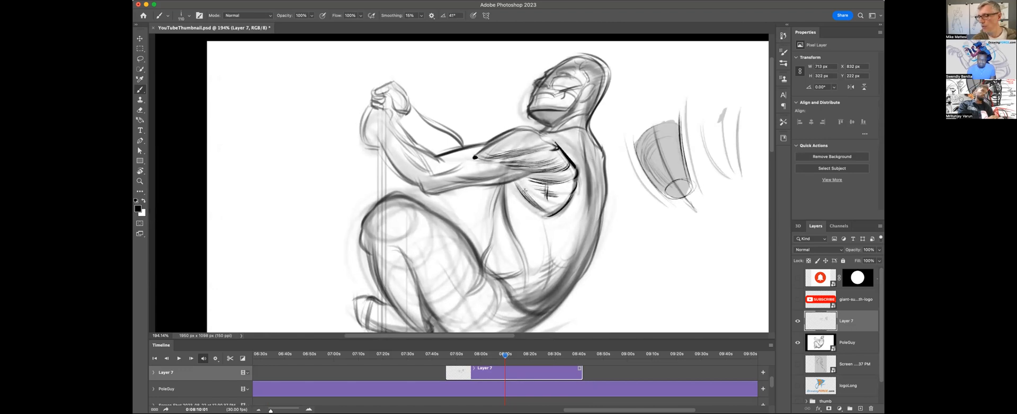
mouse_move(529, 198)
mouse_down()
mouse_move(556, 215)
mouse_move(600, 219)
mouse_up()
key(super+z)
key(super+z)
key(super+z)
key(super+z)
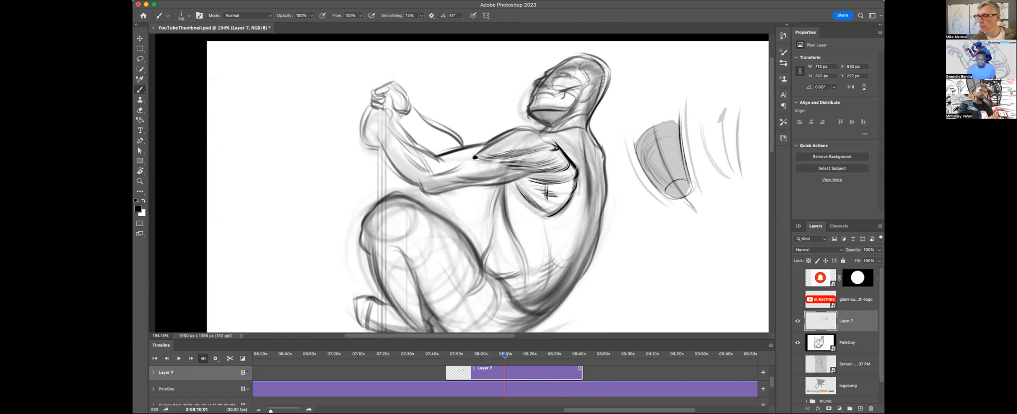
Try a thin line down the side of the torso and broad curves describing the back's form, and undo them.
drag(574, 196, 581, 229)
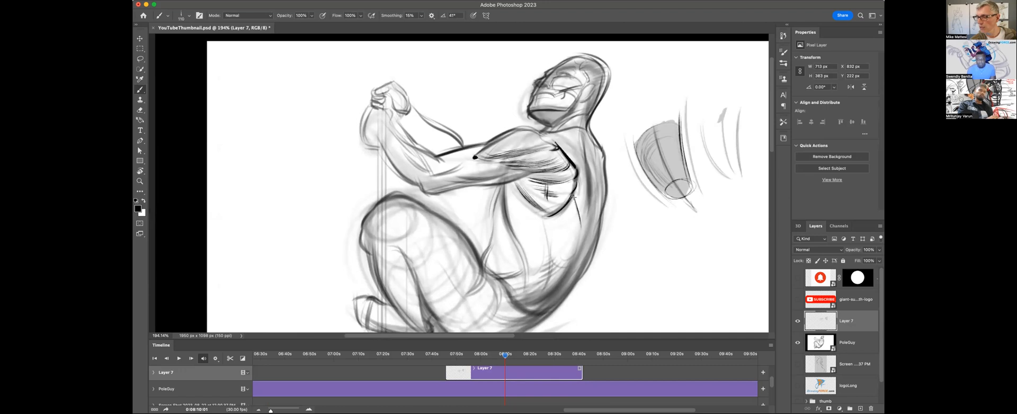
key(super+z)
drag(574, 194, 580, 250)
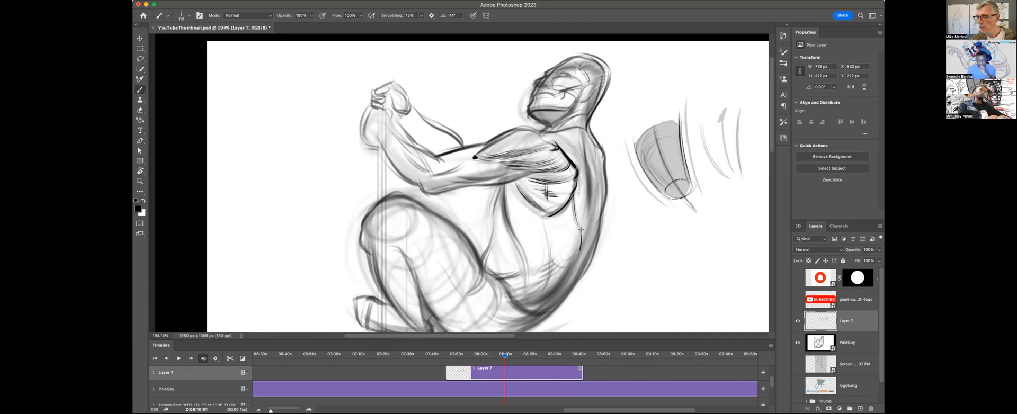
key(super+z)
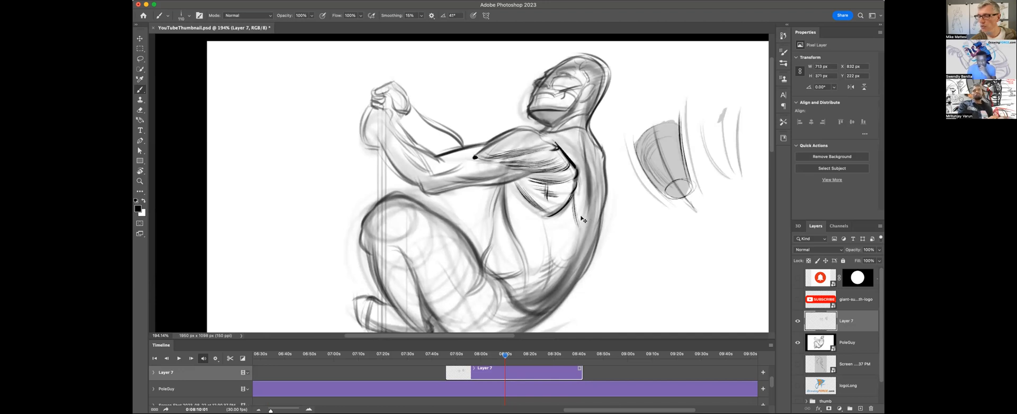
key(super+z)
mouse_move(564, 150)
mouse_down()
mouse_move(558, 235)
mouse_move(603, 163)
mouse_move(605, 206)
mouse_move(593, 277)
mouse_up()
drag(551, 250, 597, 263)
drag(593, 156, 578, 258)
key(super+z)
key(super+z)
key(super+z)
key(super+z)
key(super+z)
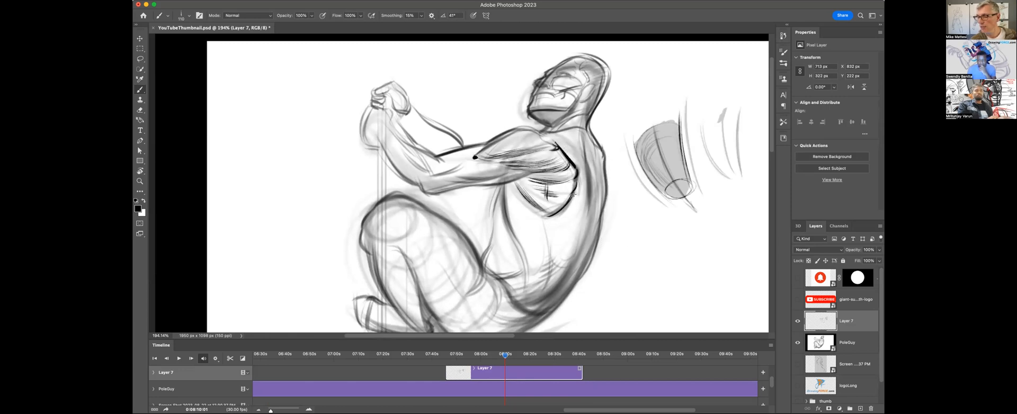
Try a heavier line with hatching down the side of the torso below the armpit, and undo the strokes.
drag(573, 191, 580, 252)
drag(575, 218, 573, 248)
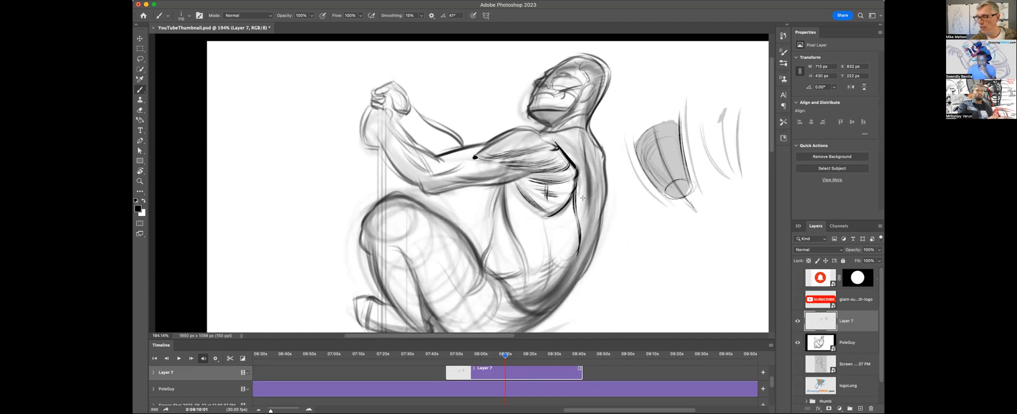
drag(590, 203, 583, 245)
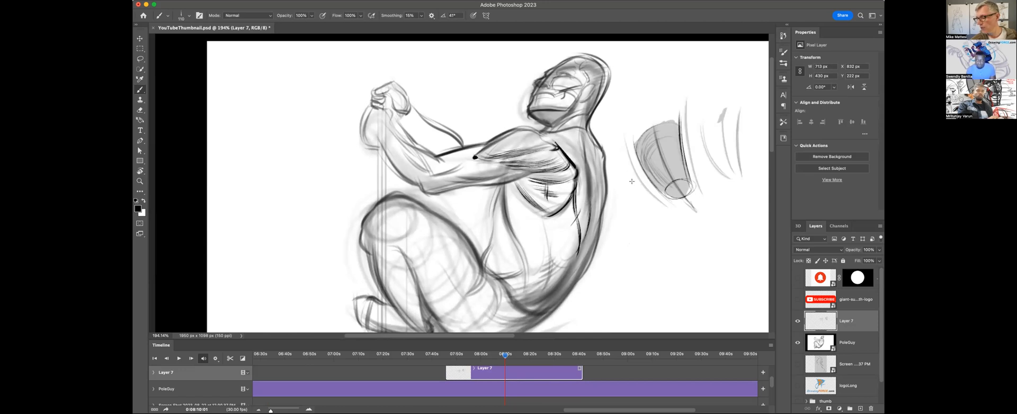
key(super+z)
key(super+z)
key(super+z)
key(super+z)
key(super+z)
key(super+z)
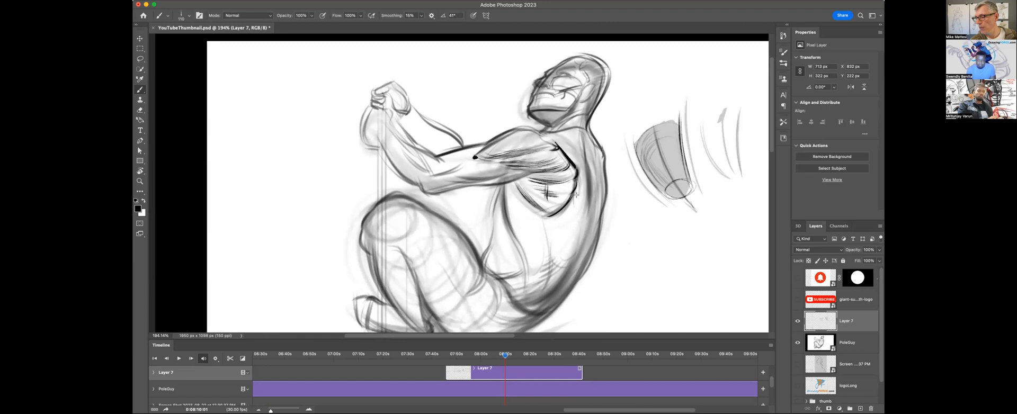
Ink a tapering line down the side of the torso below the armpit and hatch the narrow shadow along it.
mouse_move(577, 199)
mouse_down()
mouse_move(576, 232)
mouse_move(569, 173)
mouse_move(576, 251)
mouse_move(583, 176)
mouse_move(577, 252)
mouse_up()
drag(589, 213, 578, 255)
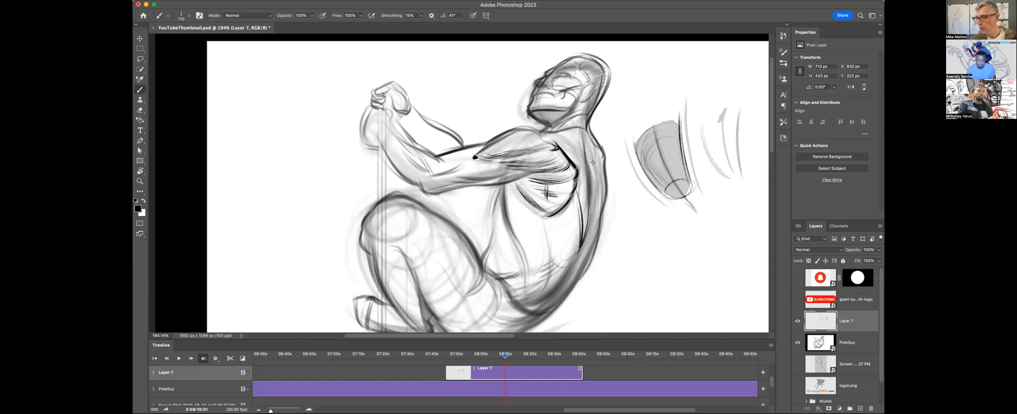
drag(588, 207, 579, 231)
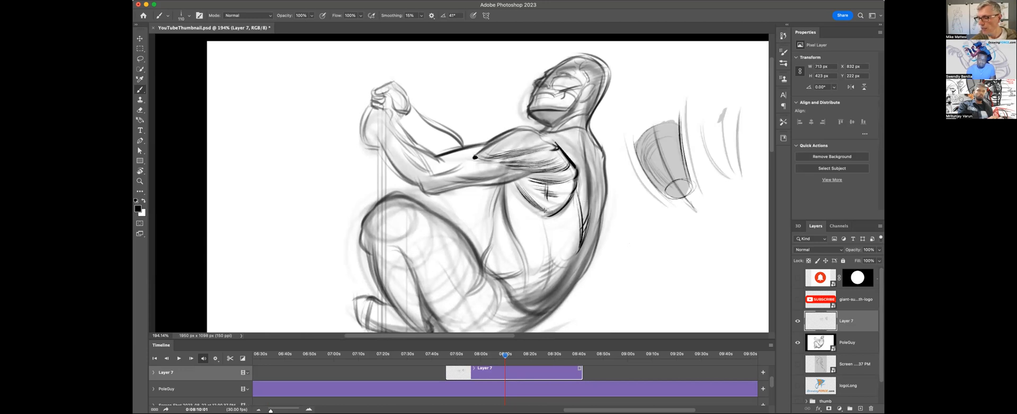
Add more hatching to the lower part of the muscle below the armpit and draw a small cross-hatch sample beneath the cylinder.
drag(545, 204, 562, 210)
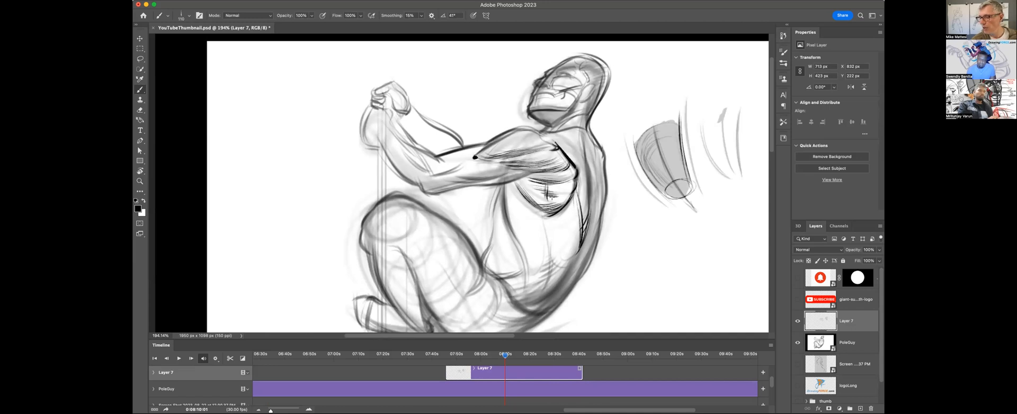
drag(539, 201, 530, 186)
mouse_move(641, 204)
mouse_down()
mouse_move(625, 250)
mouse_move(641, 255)
mouse_move(663, 225)
mouse_move(659, 242)
mouse_up()
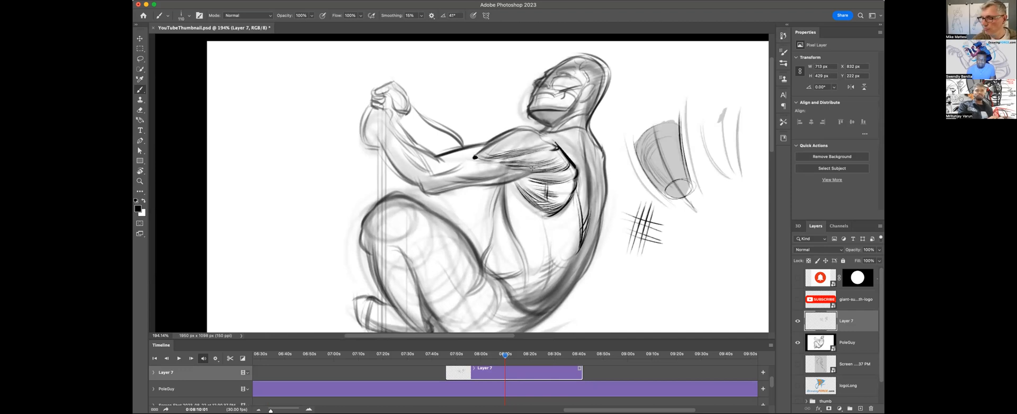
Hatch the underside of the upper arm and shade the inner forearm muscle near the elbow with dark strokes.
mouse_move(528, 177)
mouse_down()
mouse_move(481, 187)
mouse_move(463, 179)
mouse_up()
drag(499, 174, 451, 173)
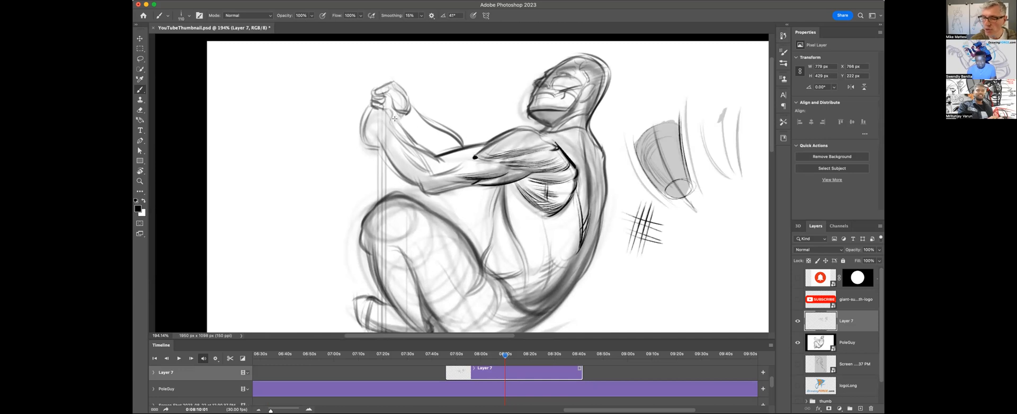
drag(429, 172, 405, 147)
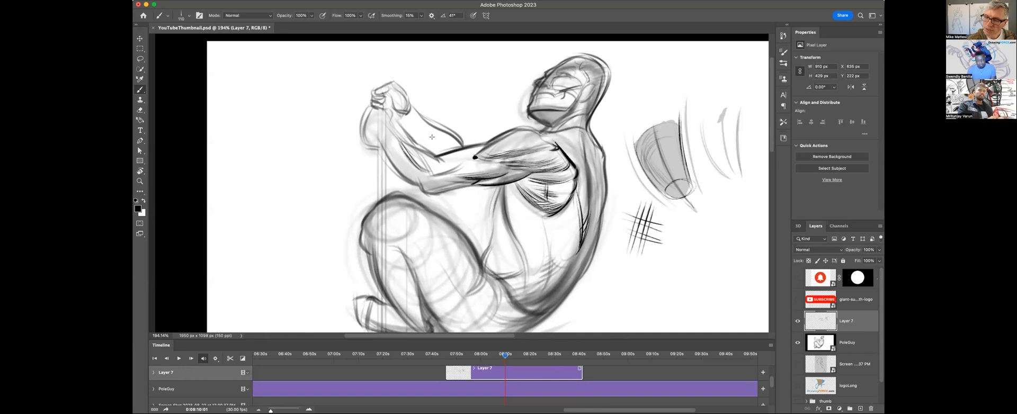
drag(419, 154, 417, 166)
drag(412, 152, 430, 172)
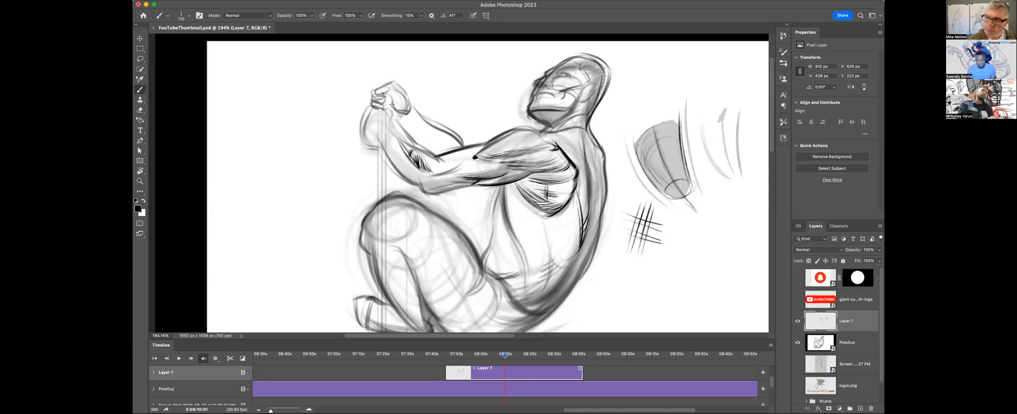
Ink the forearm's outer contour from wrist to elbow and shade the forearm with lengthwise hatching.
mouse_move(373, 131)
mouse_down()
mouse_move(420, 187)
mouse_move(445, 162)
mouse_move(439, 191)
mouse_move(423, 194)
mouse_move(490, 181)
mouse_move(446, 175)
mouse_move(500, 166)
mouse_move(442, 172)
mouse_move(492, 161)
mouse_move(521, 173)
mouse_move(411, 188)
mouse_move(457, 182)
mouse_move(415, 187)
mouse_up()
drag(439, 179, 418, 184)
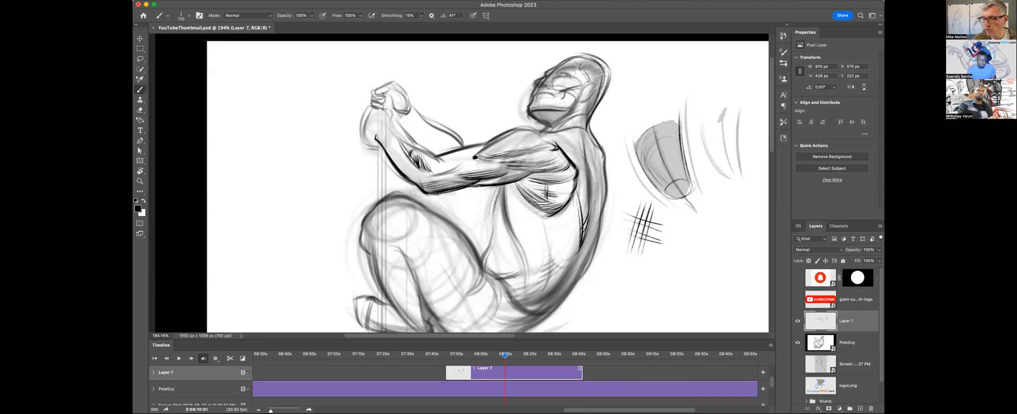
mouse_move(376, 137)
mouse_down()
mouse_move(386, 122)
mouse_move(435, 158)
mouse_up()
drag(394, 133, 411, 162)
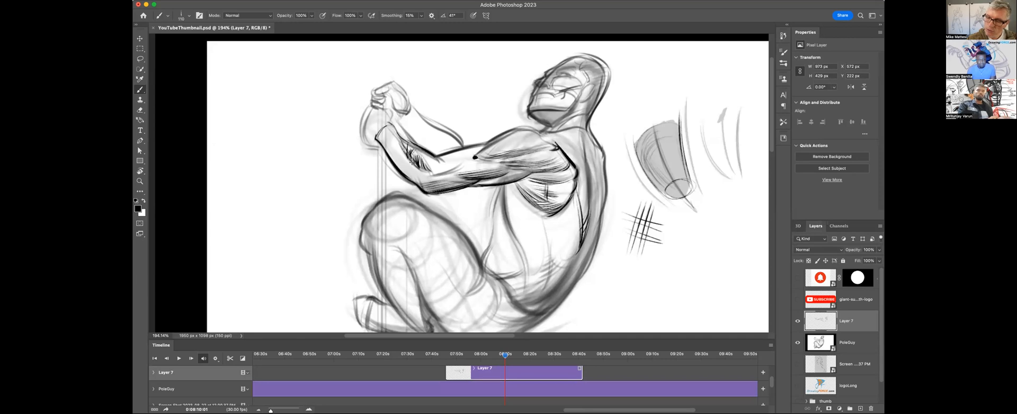
drag(384, 135, 406, 160)
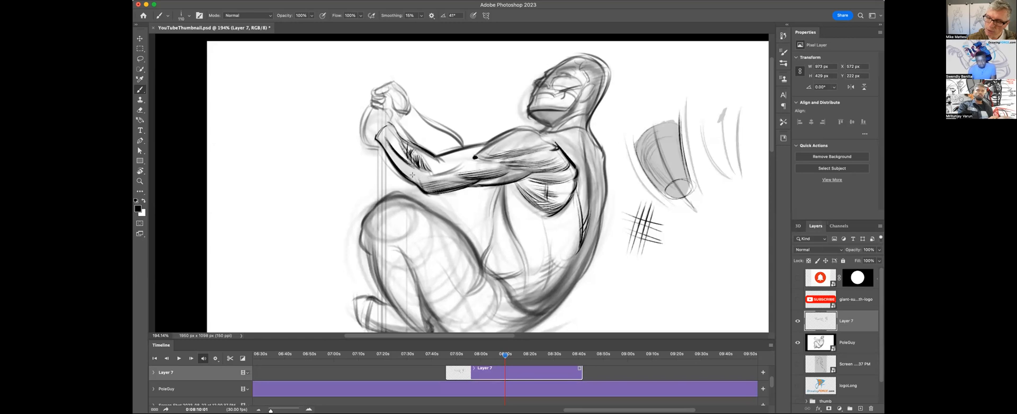
drag(380, 136, 420, 178)
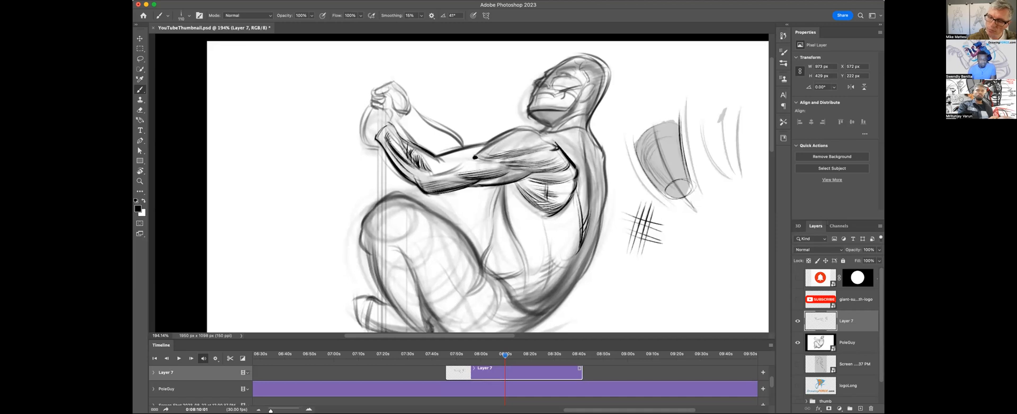
drag(380, 132, 399, 150)
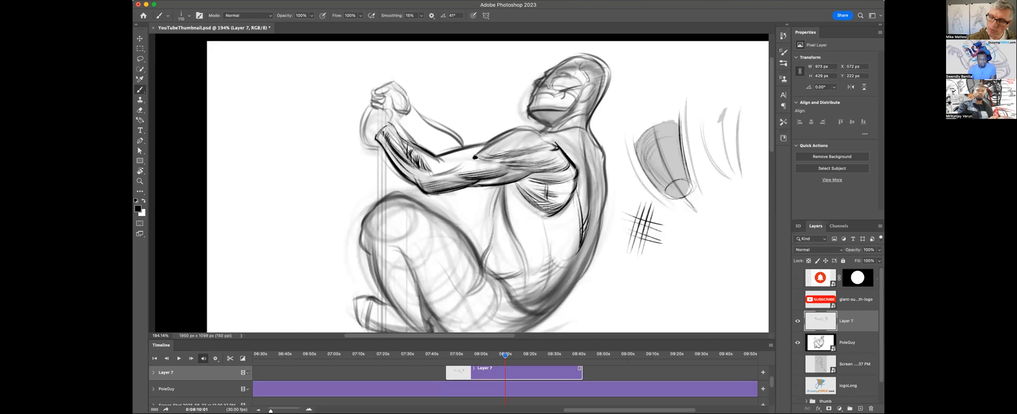
Sketch a tilted cylinder example beside the raised arm and add bold tapering shadow strokes along its length.
mouse_move(315, 111)
mouse_down()
mouse_move(251, 142)
mouse_move(317, 211)
mouse_move(347, 155)
mouse_move(317, 211)
mouse_up()
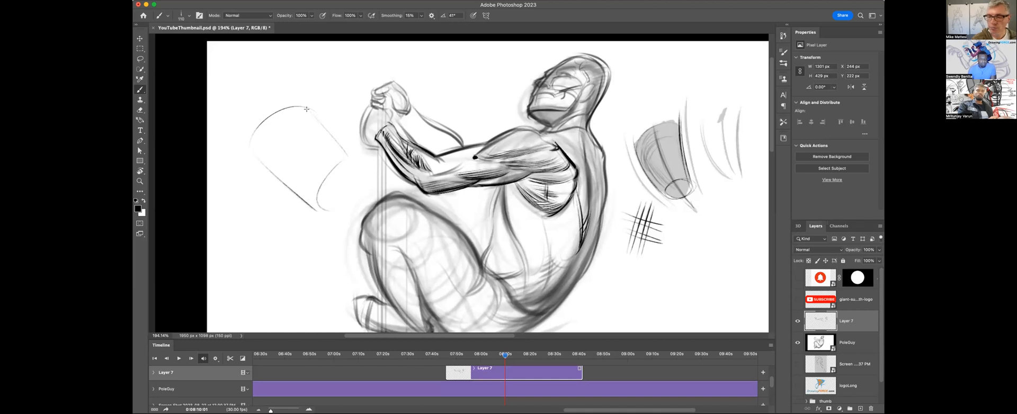
mouse_move(294, 104)
mouse_down()
mouse_move(274, 129)
mouse_move(292, 167)
mouse_up()
mouse_move(284, 142)
mouse_down()
mouse_move(316, 187)
mouse_move(337, 197)
mouse_up()
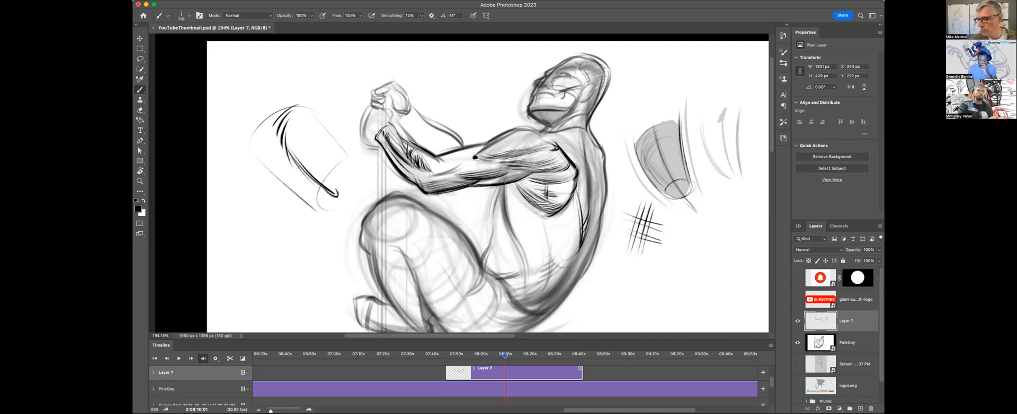
Ink and darken the tapering shadow hatching down the front of the torso below the armpit, and circle the tilted cylinder example.
mouse_move(506, 209)
mouse_down()
mouse_move(529, 249)
mouse_move(524, 226)
mouse_up()
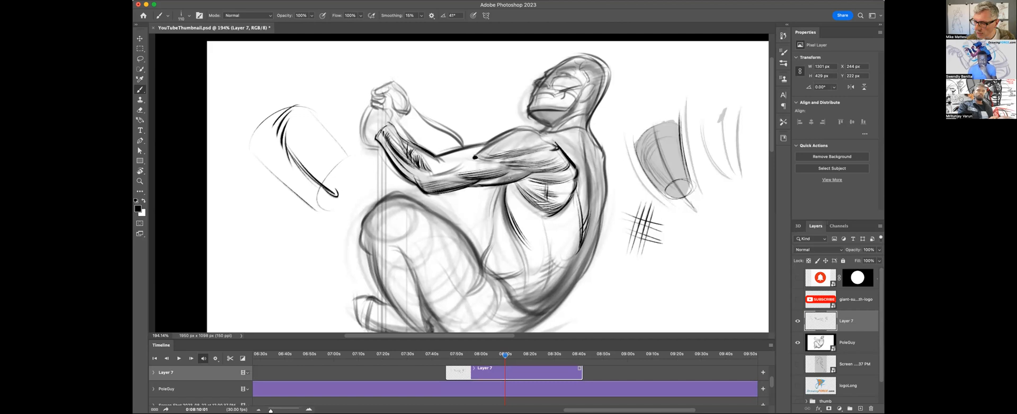
drag(509, 179, 506, 202)
mouse_move(288, 85)
mouse_down()
mouse_move(296, 216)
mouse_move(247, 130)
mouse_up()
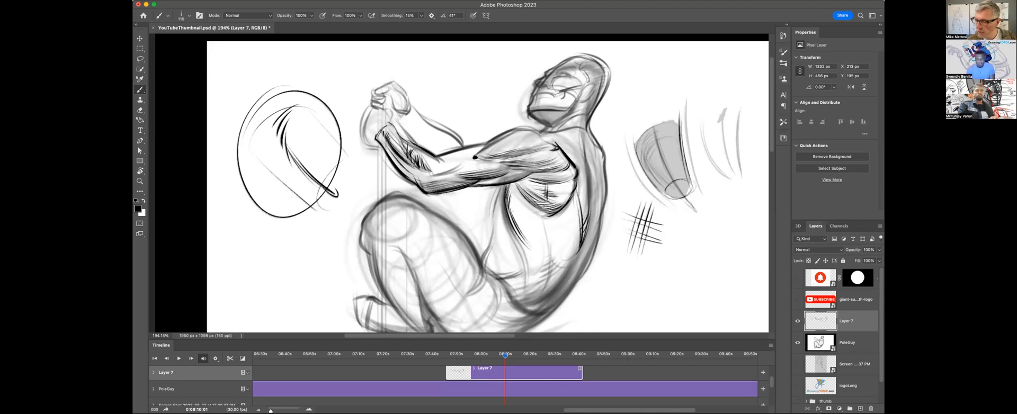
drag(510, 198, 527, 245)
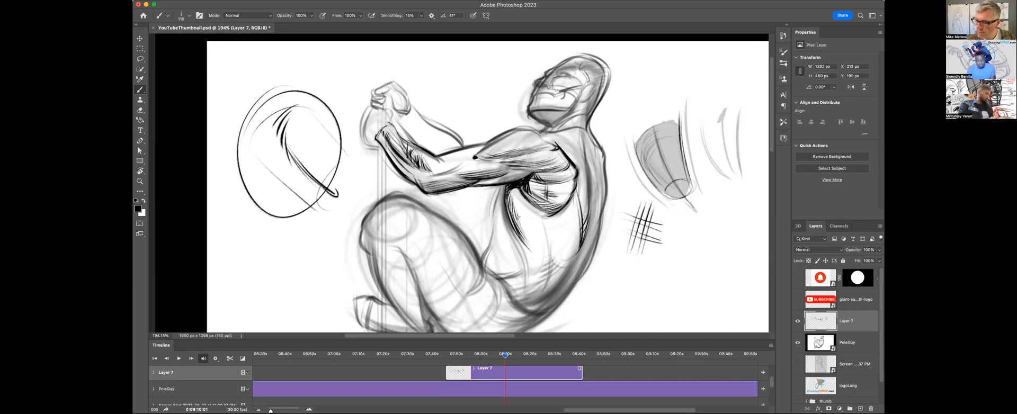
drag(520, 232, 539, 265)
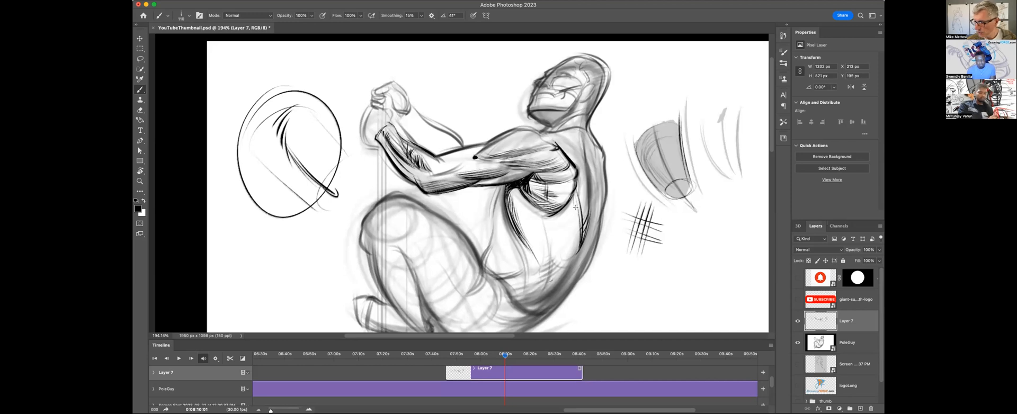
Hatch the waist above the hip with curved strokes and draw a curved arrow pointing down alongside the lower back.
drag(550, 226, 541, 297)
drag(573, 269, 535, 304)
drag(565, 275, 533, 294)
drag(565, 267, 530, 291)
drag(561, 268, 535, 284)
drag(557, 255, 530, 281)
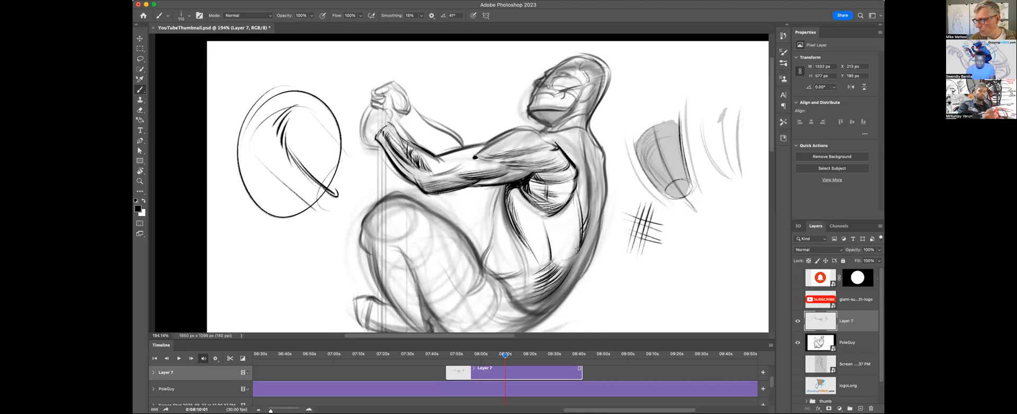
mouse_move(626, 216)
mouse_down()
mouse_move(582, 301)
mouse_move(521, 305)
mouse_up()
Enlarge the brush and hatch the hip and the crease at the back of the thigh with short curved strokes.
key(bracketright)
key(bracketright)
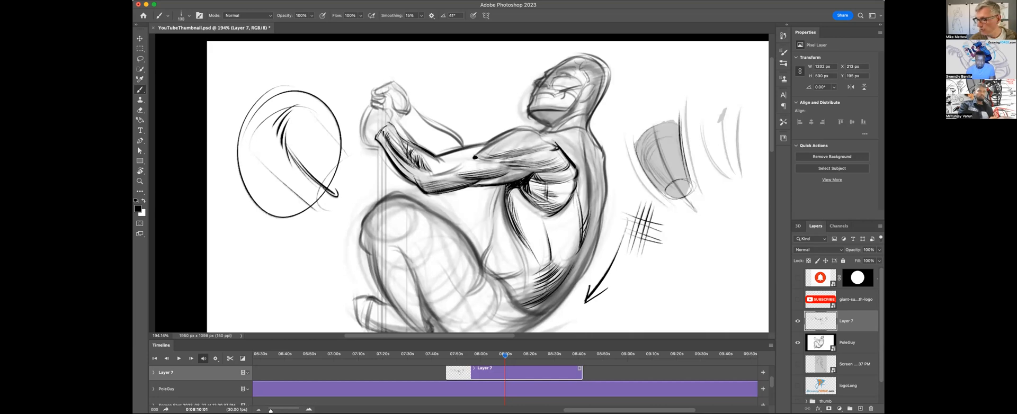
drag(536, 293, 509, 297)
drag(556, 248, 551, 207)
drag(471, 252, 482, 234)
drag(495, 266, 490, 250)
drag(490, 244, 479, 232)
drag(496, 267, 490, 243)
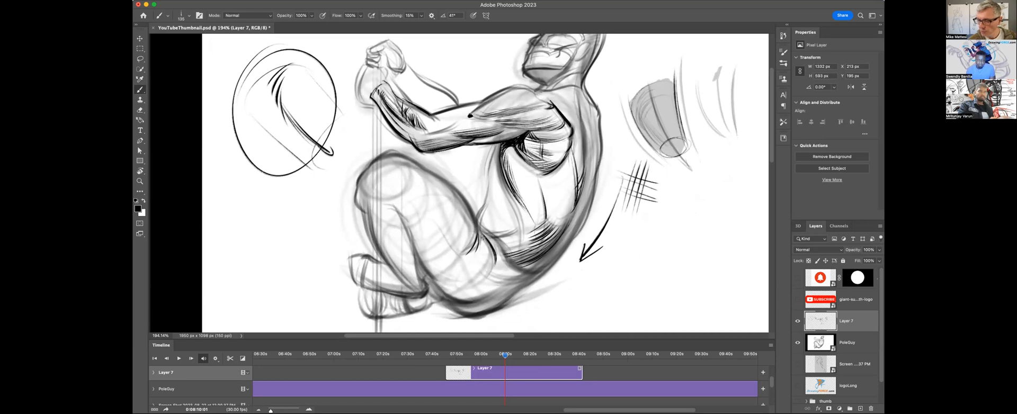
mouse_move(492, 271)
mouse_down()
mouse_move(488, 244)
mouse_move(482, 251)
mouse_up()
Ink the bent leg's heavy contour over the thigh and knee, and model the kneecap with short curved marks.
mouse_move(437, 286)
mouse_down()
mouse_move(415, 249)
mouse_move(413, 211)
mouse_up()
mouse_move(443, 174)
mouse_down()
mouse_move(377, 153)
mouse_move(354, 176)
mouse_move(379, 251)
mouse_up()
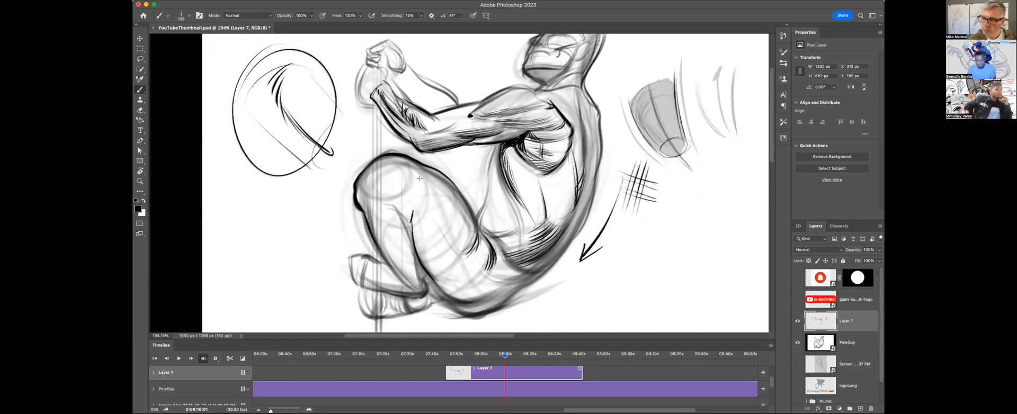
drag(403, 168, 412, 186)
mouse_move(389, 162)
mouse_down()
mouse_move(404, 175)
mouse_move(368, 200)
mouse_up()
drag(403, 176, 368, 200)
key(ctrl+z)
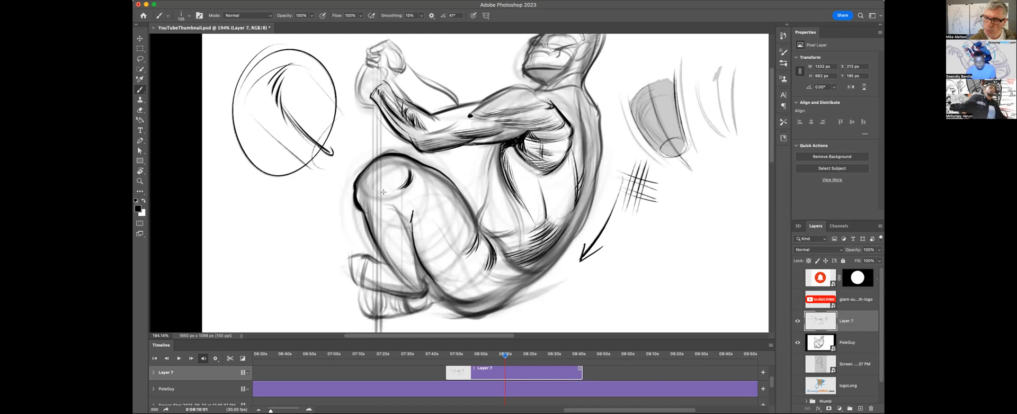
drag(382, 205, 374, 212)
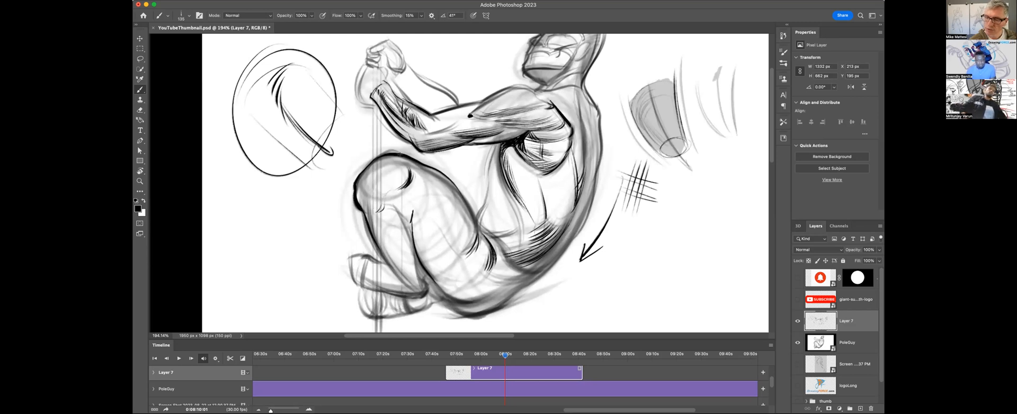
mouse_move(392, 160)
mouse_down()
mouse_move(403, 172)
mouse_move(360, 206)
mouse_move(390, 161)
mouse_up()
key(super+z)
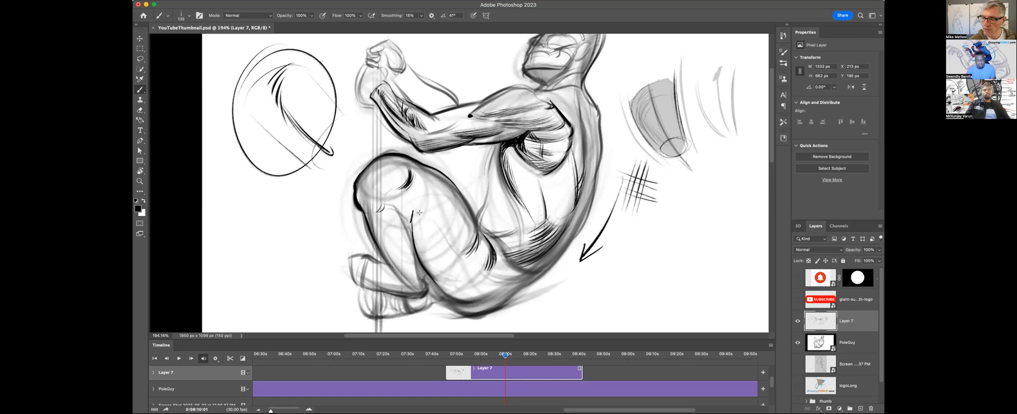
Hatch the muscle lines inside the thigh and shade the lower leg down to the ankle with lengthwise strokes.
mouse_move(411, 199)
mouse_down()
mouse_move(458, 269)
mouse_move(453, 259)
mouse_up()
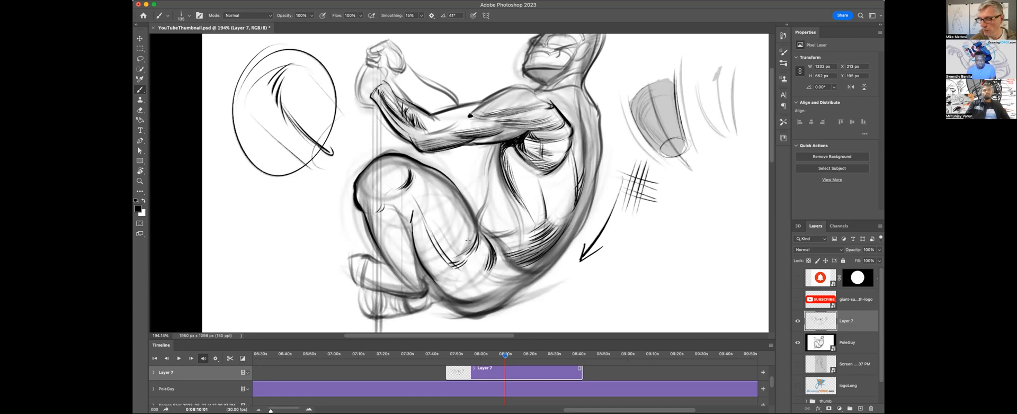
drag(476, 205, 468, 243)
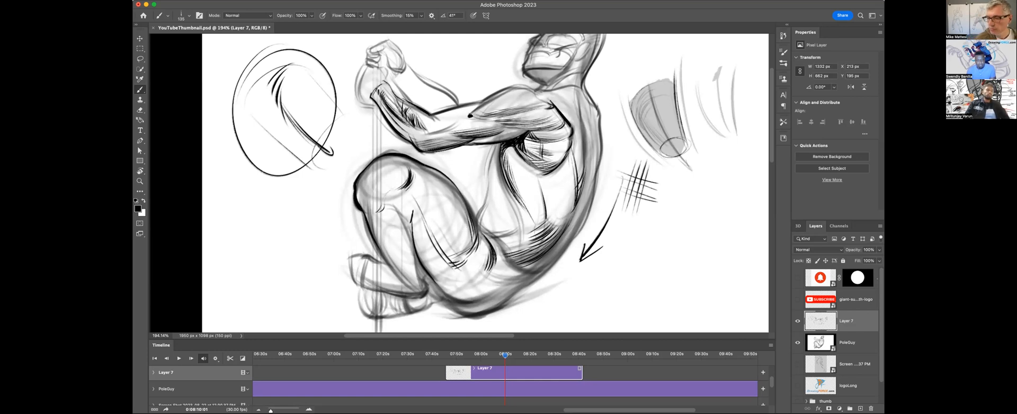
mouse_move(389, 159)
mouse_down()
mouse_move(418, 167)
mouse_move(399, 165)
mouse_move(356, 193)
mouse_move(370, 215)
mouse_move(401, 212)
mouse_move(424, 257)
mouse_up()
drag(375, 233, 414, 276)
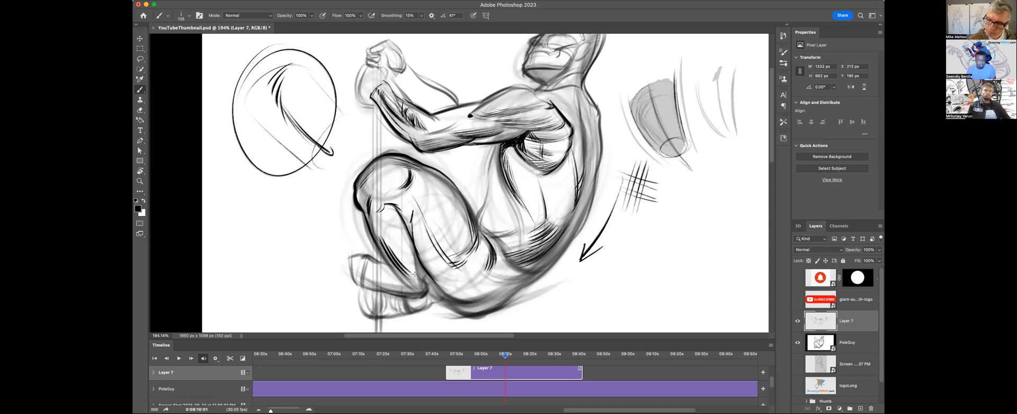
drag(383, 254, 416, 288)
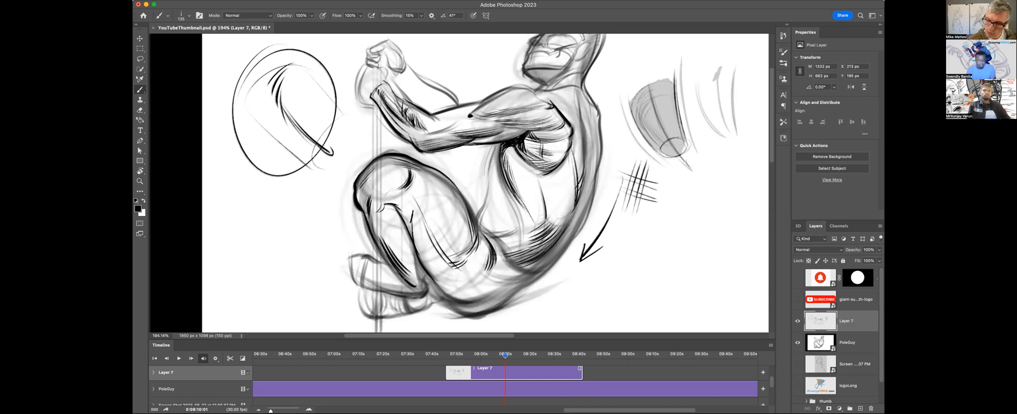
drag(413, 256, 429, 303)
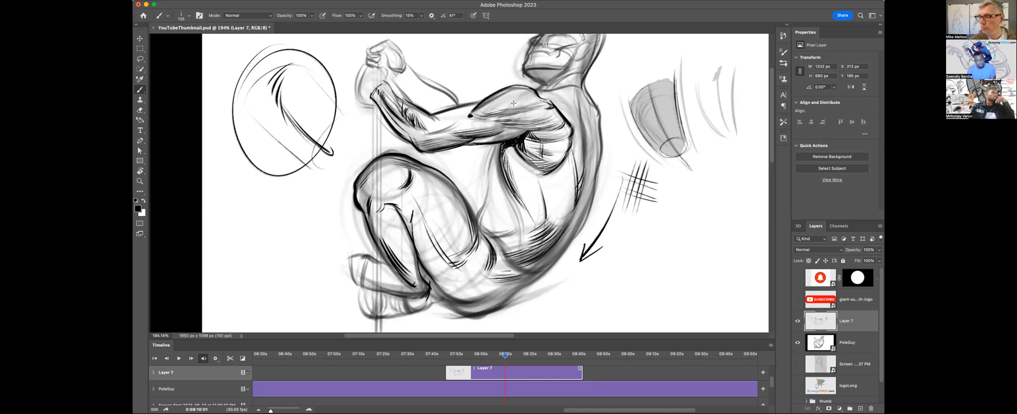
Hatch the shoulder muscle and the upper back behind it with strokes following the form.
drag(534, 97, 524, 112)
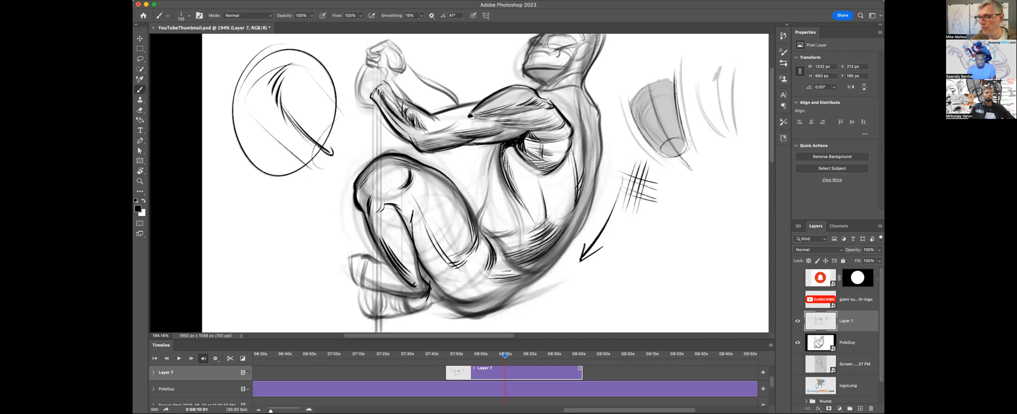
mouse_move(546, 91)
mouse_down()
mouse_move(577, 83)
mouse_move(582, 120)
mouse_up()
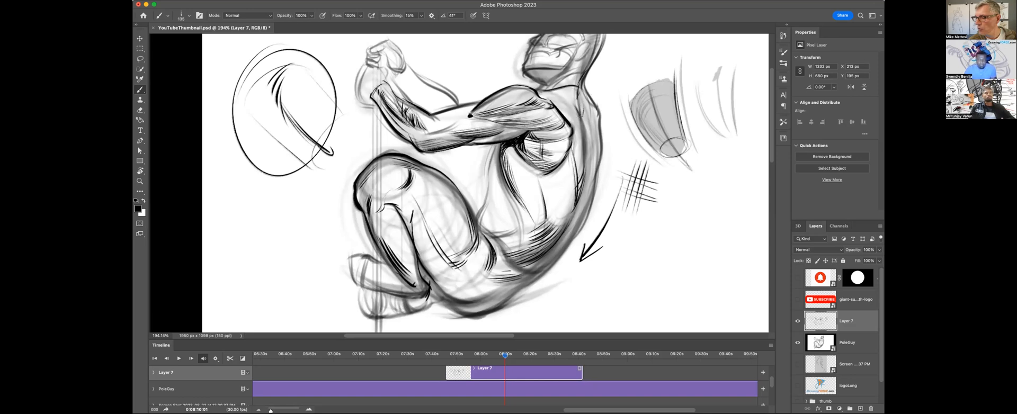
drag(576, 120, 577, 126)
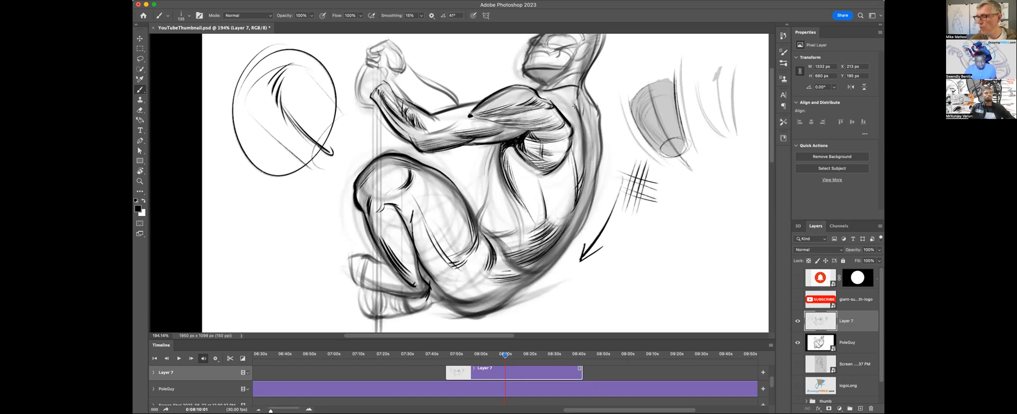
drag(552, 97, 564, 97)
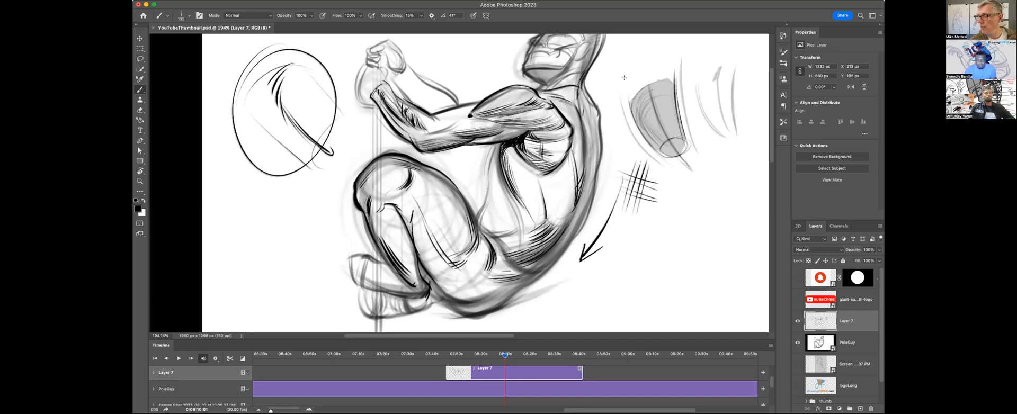
Draw a downward arrow beside the upper back and handwrite the underlined note "= Direction" next to it.
drag(614, 52, 610, 114)
mouse_move(616, 87)
mouse_down()
mouse_move(610, 119)
mouse_move(615, 105)
mouse_up()
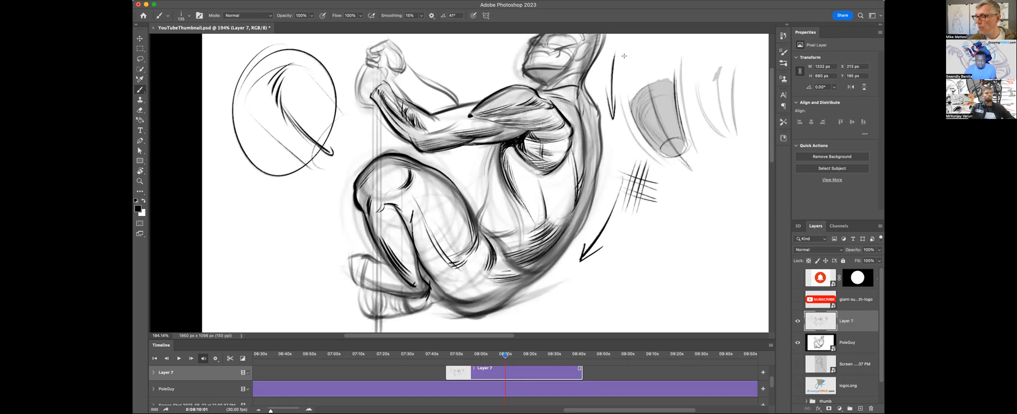
drag(631, 54, 692, 53)
drag(633, 66, 704, 62)
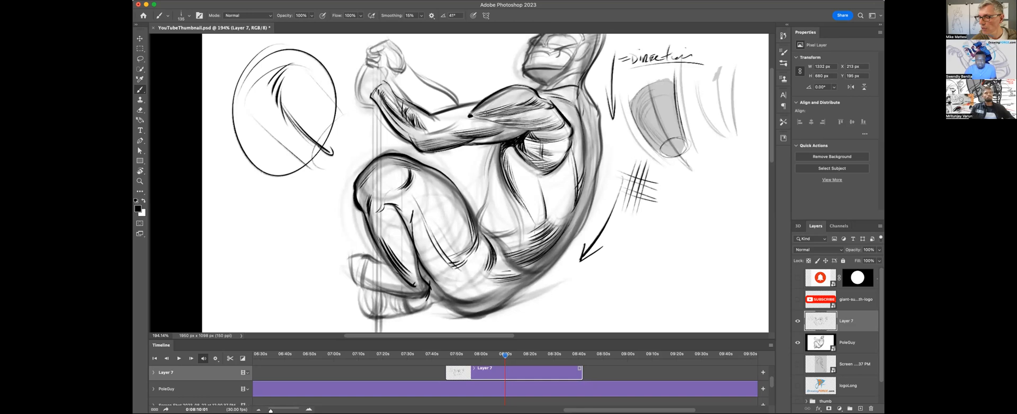
Add accent strokes to the shoulder and forearm, and ink the belly contour from the chest down to the thigh.
drag(482, 116, 512, 111)
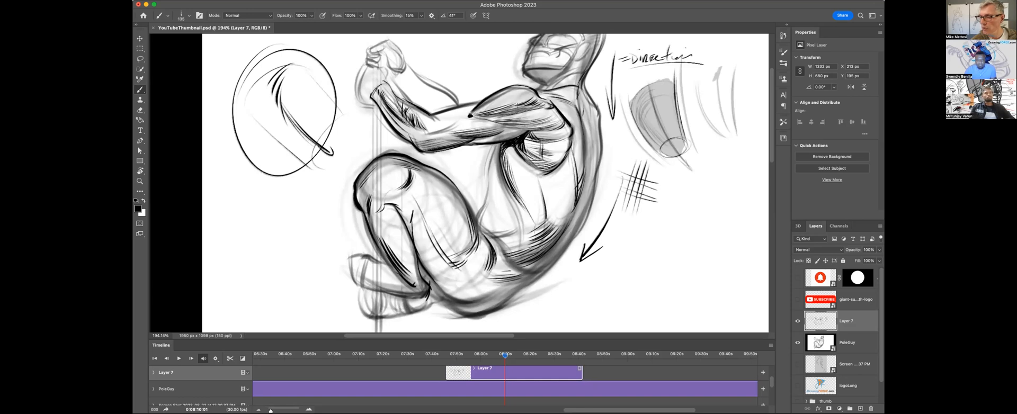
mouse_move(431, 135)
mouse_down()
mouse_move(454, 127)
mouse_move(444, 121)
mouse_up()
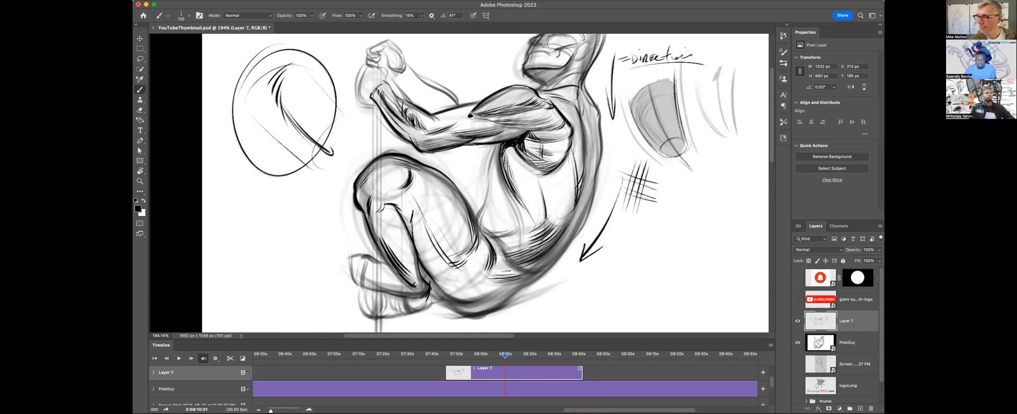
drag(487, 177, 497, 142)
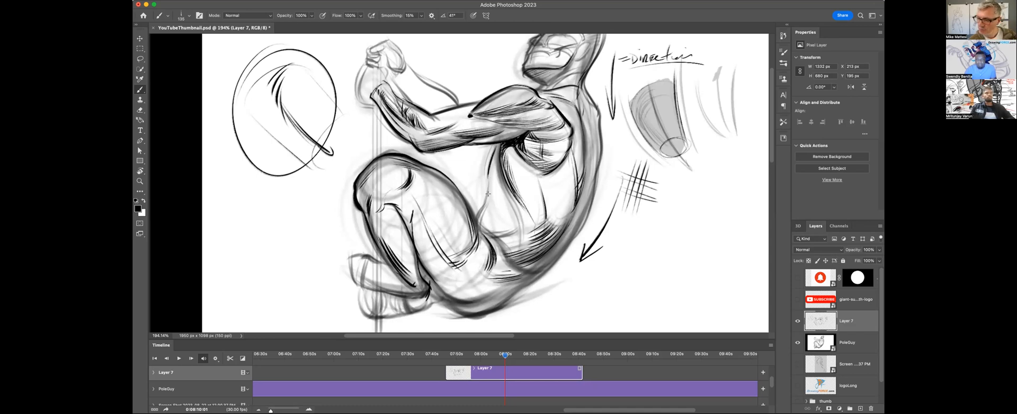
drag(488, 179, 475, 218)
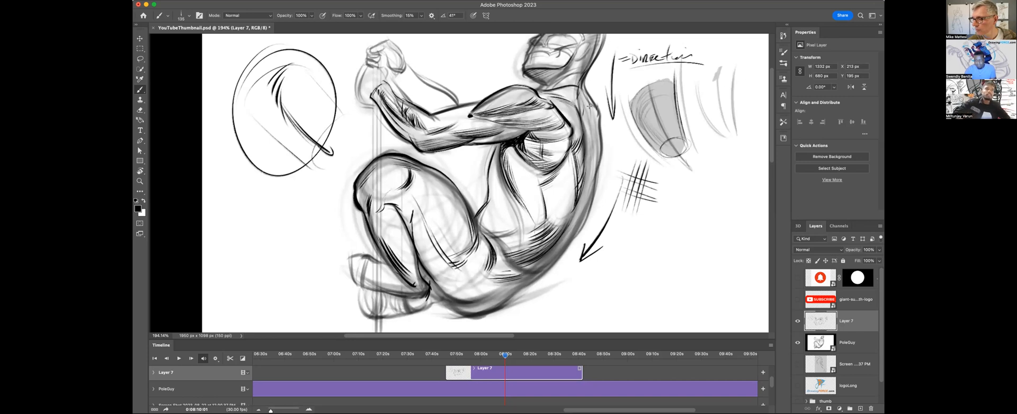
Hatch the back and side of the torso with curved strokes and ink the outer contour around the lower back and buttocks.
drag(575, 125, 579, 139)
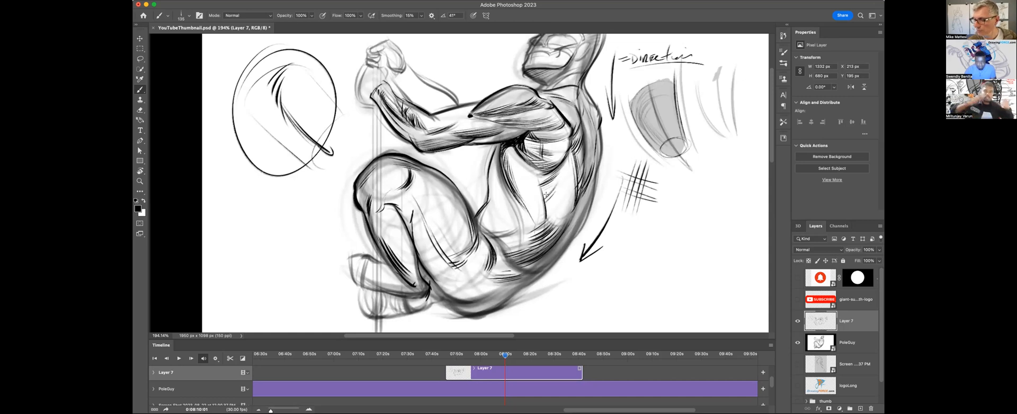
mouse_move(562, 192)
mouse_down()
mouse_move(534, 236)
mouse_move(542, 231)
mouse_up()
drag(576, 207, 557, 244)
mouse_move(589, 186)
mouse_down()
mouse_move(574, 230)
mouse_move(512, 300)
mouse_up()
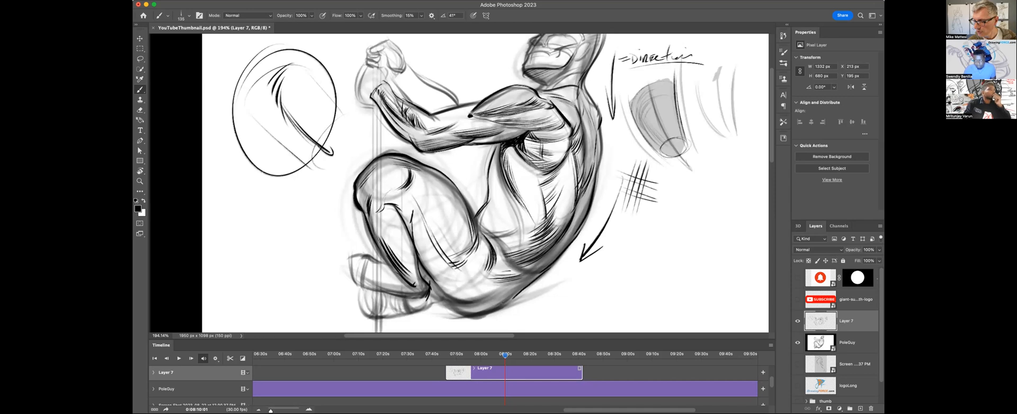
drag(449, 299, 500, 295)
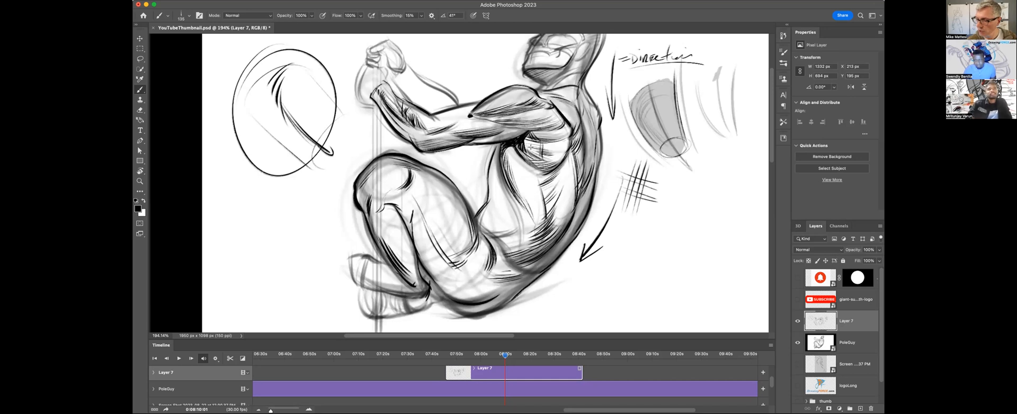
drag(512, 154, 540, 213)
key(super+z)
key(super+z)
key(super+z)
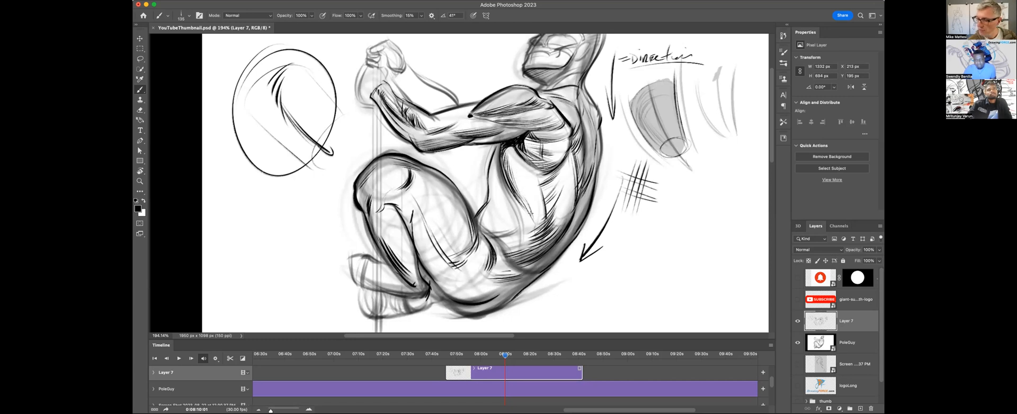
Extend the hatching along the abdomen and lower side of the torso.
mouse_move(517, 171)
mouse_down()
mouse_move(540, 207)
mouse_move(525, 225)
mouse_move(532, 196)
mouse_move(518, 246)
mouse_up()
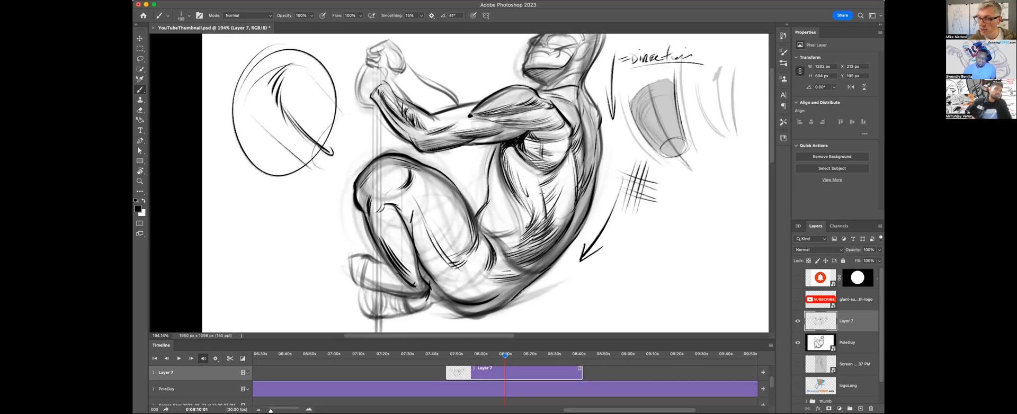
drag(542, 202, 531, 222)
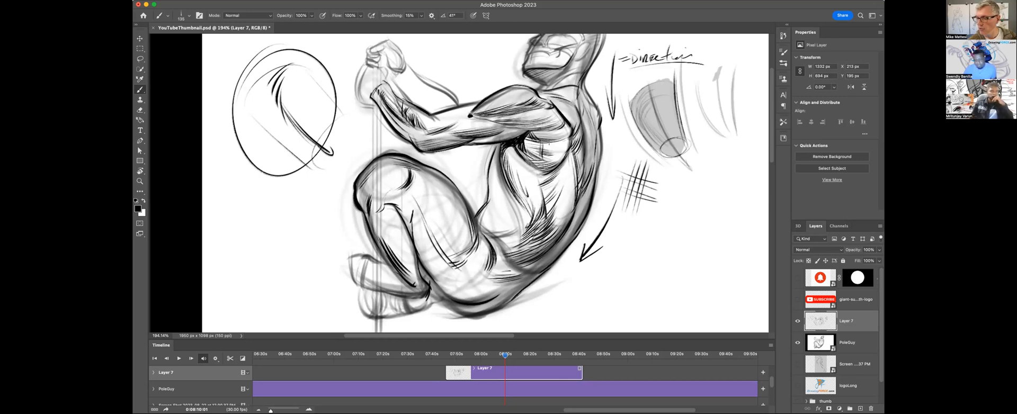
drag(528, 193, 516, 214)
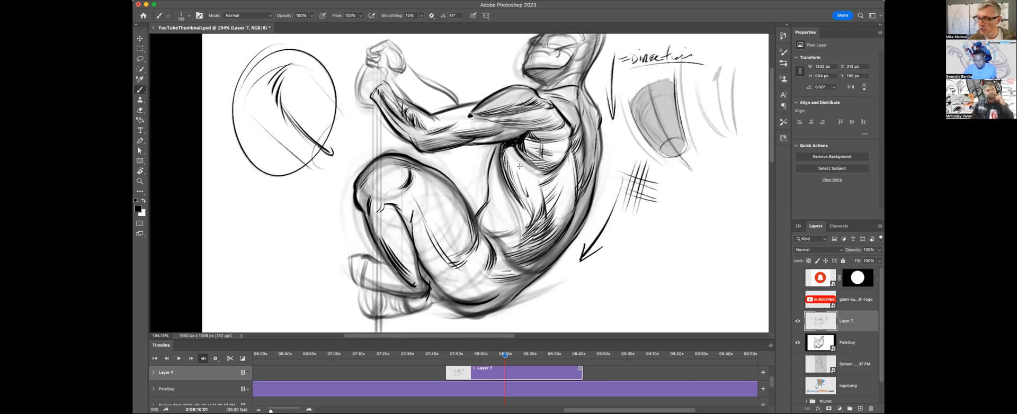
Draw a row of small block shapes down the abdomen and add short strokes on the side of the ribs.
drag(513, 169, 524, 198)
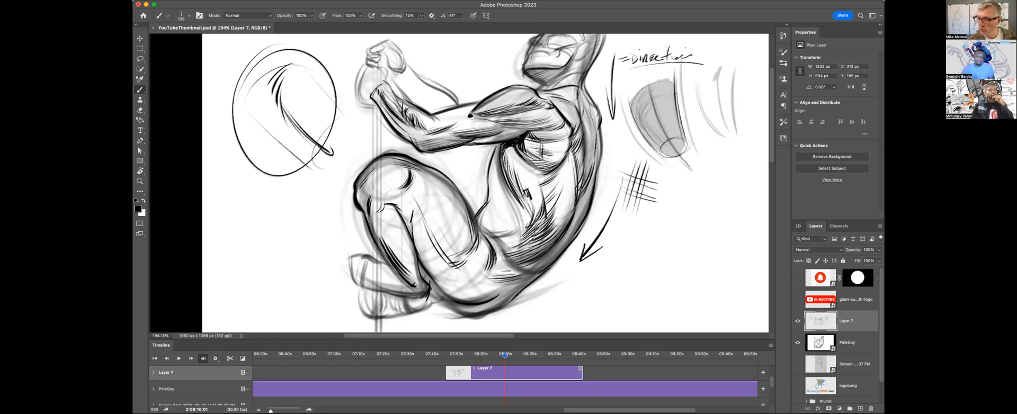
mouse_move(524, 204)
mouse_down()
mouse_move(528, 217)
mouse_move(508, 238)
mouse_up()
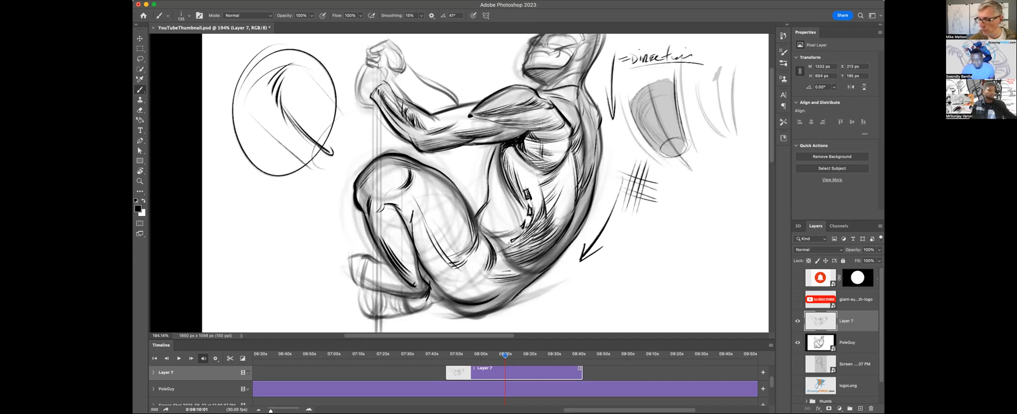
drag(559, 170, 546, 187)
drag(558, 182, 544, 189)
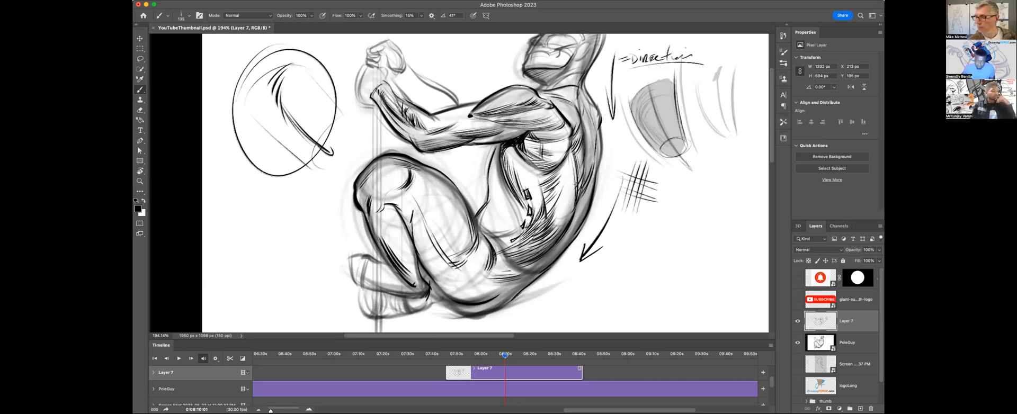